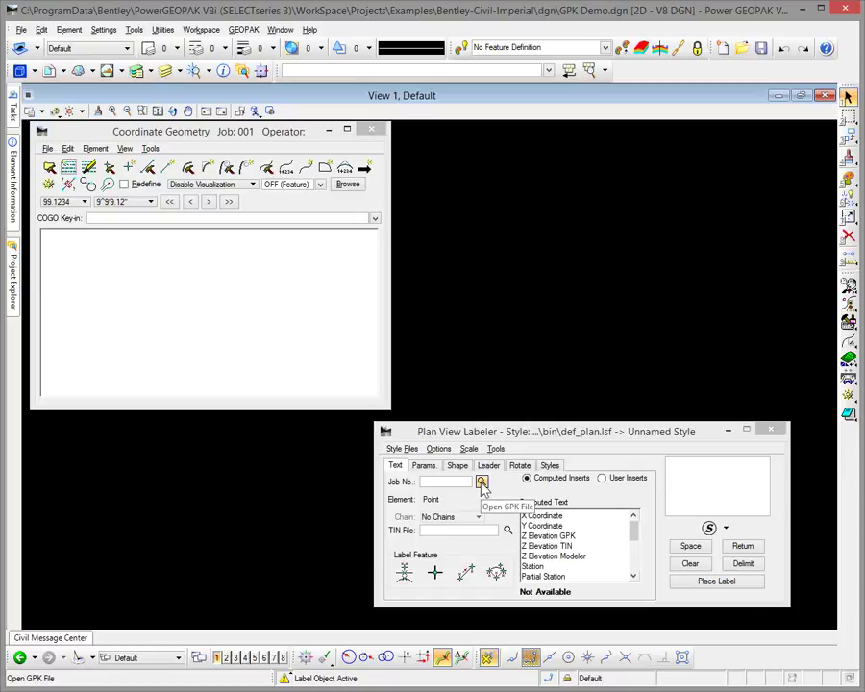
Try to open job001.gpk as the job in the Plan View Labeler
{"action": "left_click", "coordinate": [482, 482]}
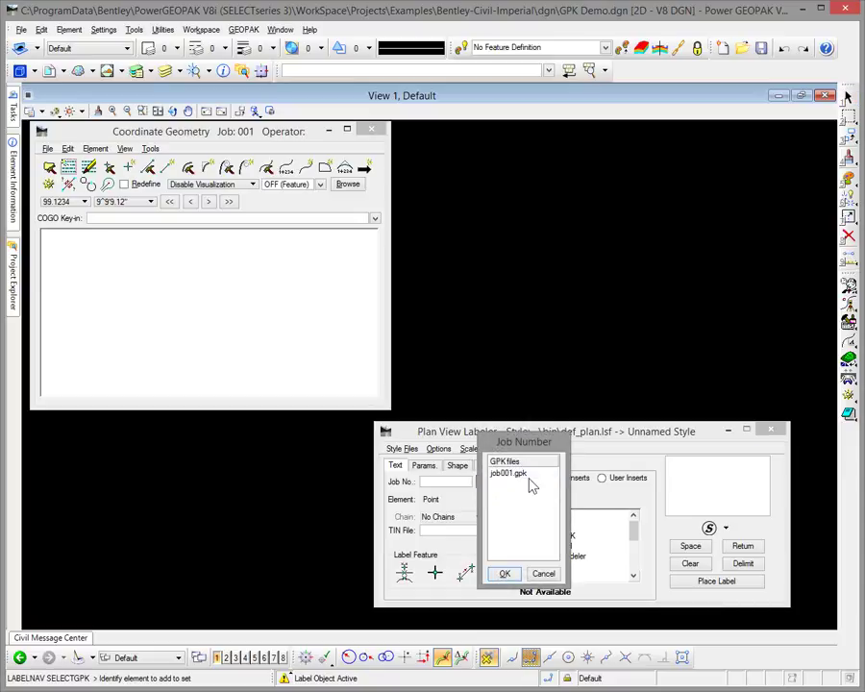
{"action": "left_click", "coordinate": [504, 573]}
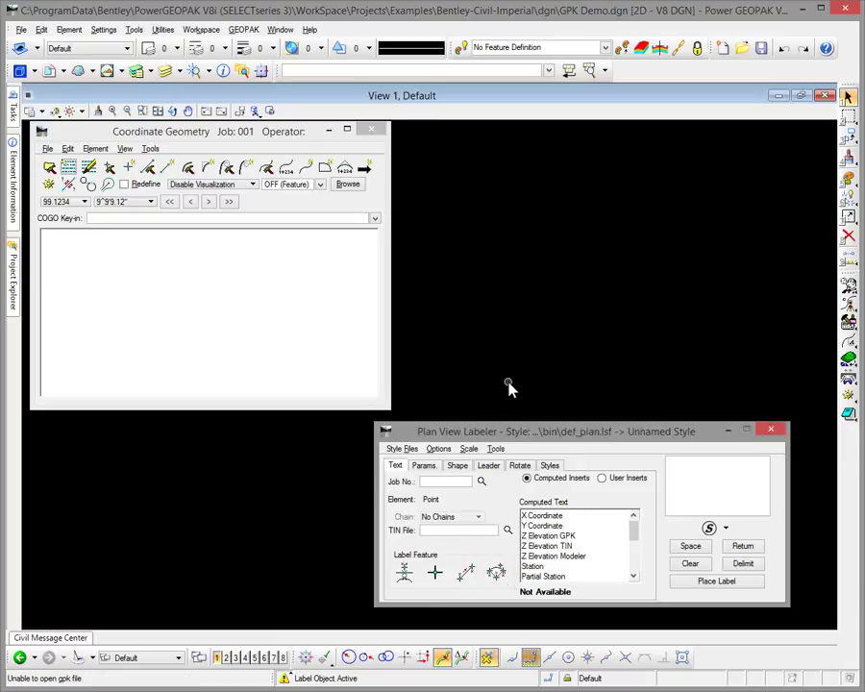
{"action": "left_click", "coordinate": [245, 30]}
{"action": "mouse_move", "coordinate": [253, 44]}
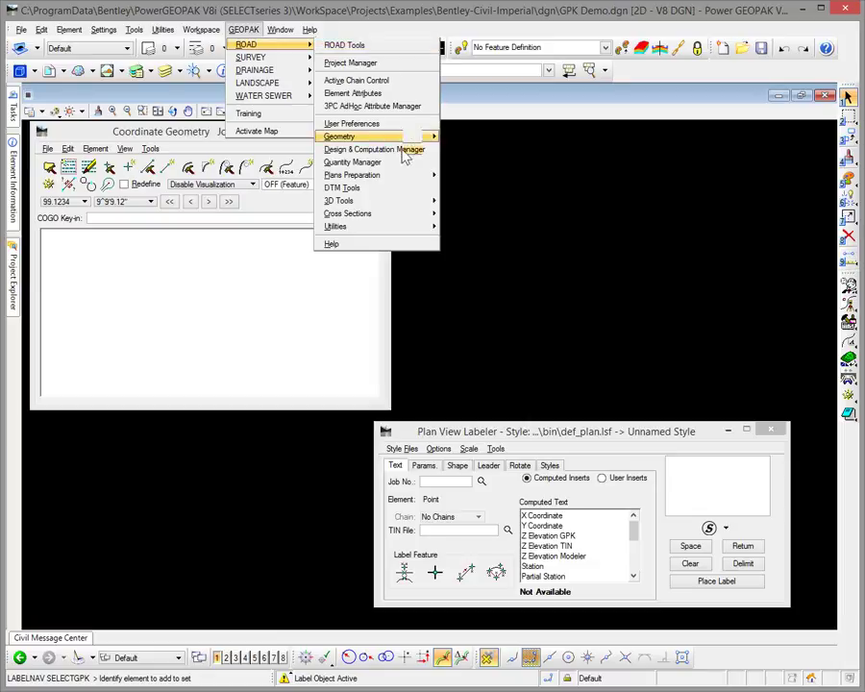
{"action": "mouse_move", "coordinate": [386, 178]}
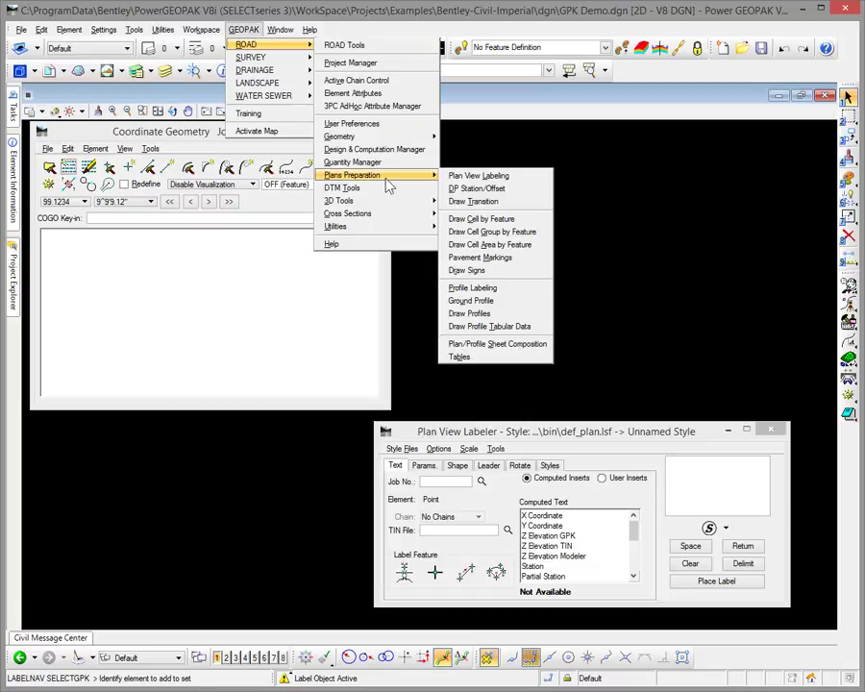
{"action": "left_click", "coordinate": [601, 227]}
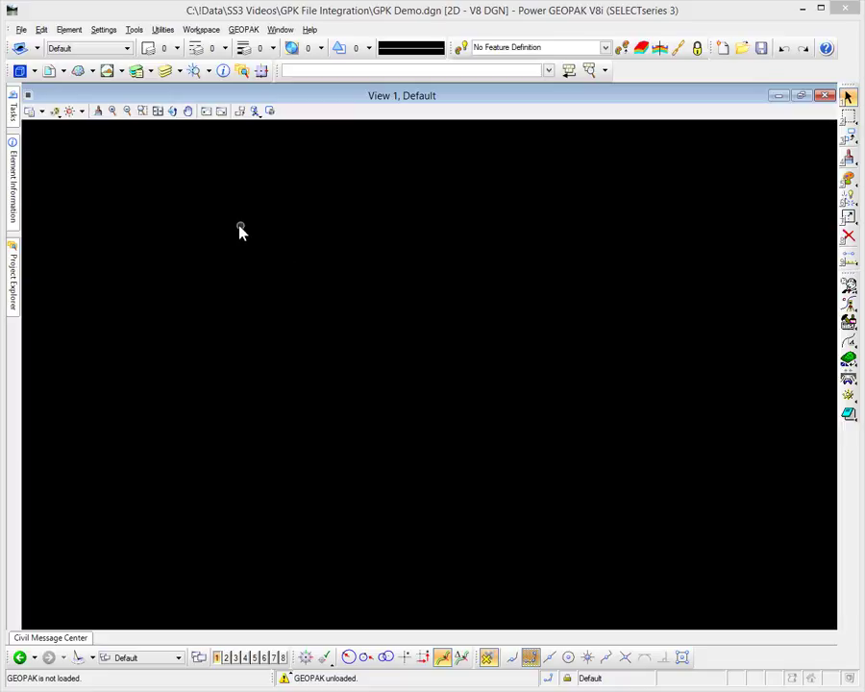
Start a geometry import from job314.gpk with the file type Civil Geometry Files (*.gpk)
{"action": "left_click", "coordinate": [11, 108]}
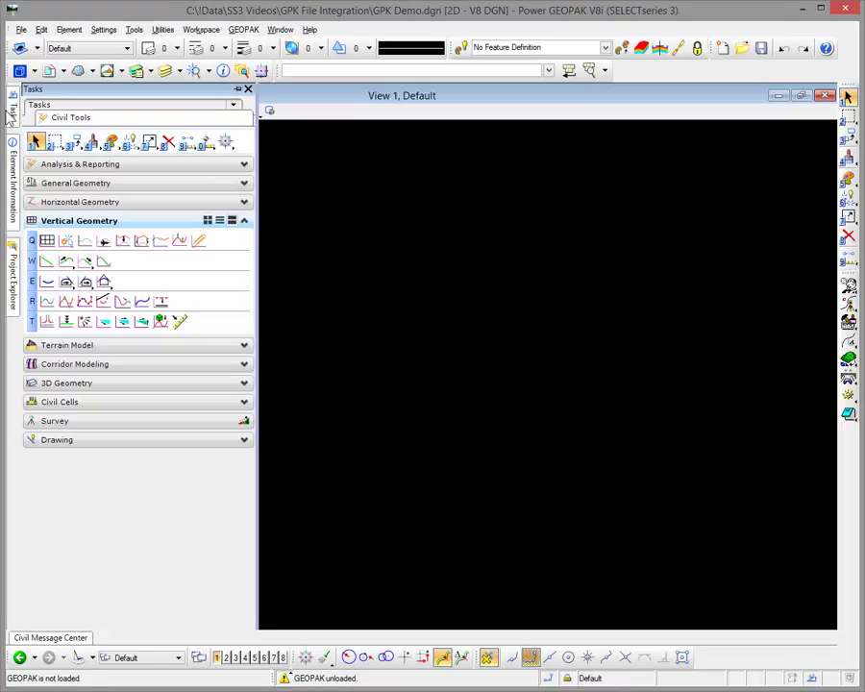
{"action": "left_click", "coordinate": [77, 182]}
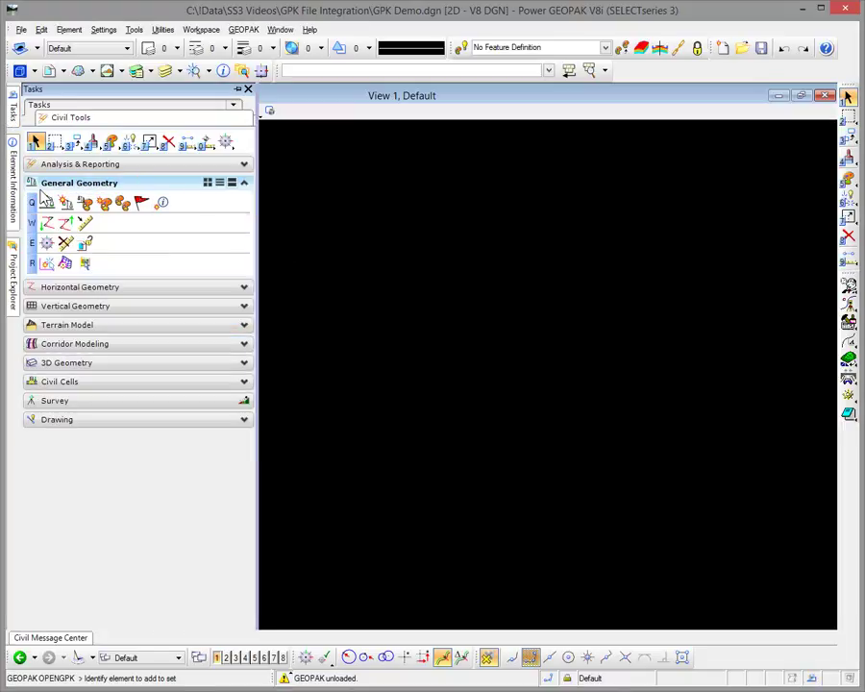
{"action": "left_click", "coordinate": [45, 223]}
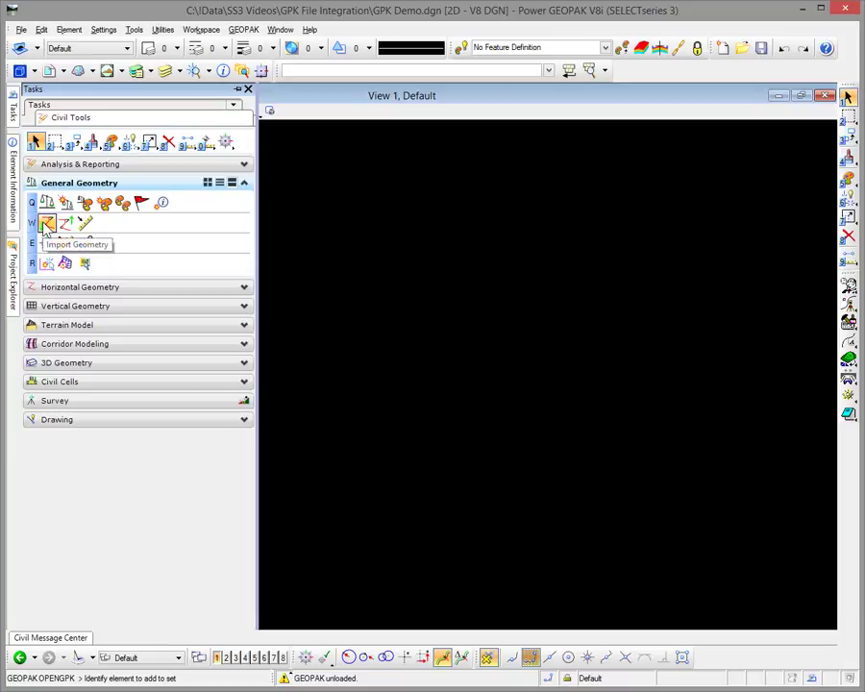
{"action": "left_click", "coordinate": [46, 224]}
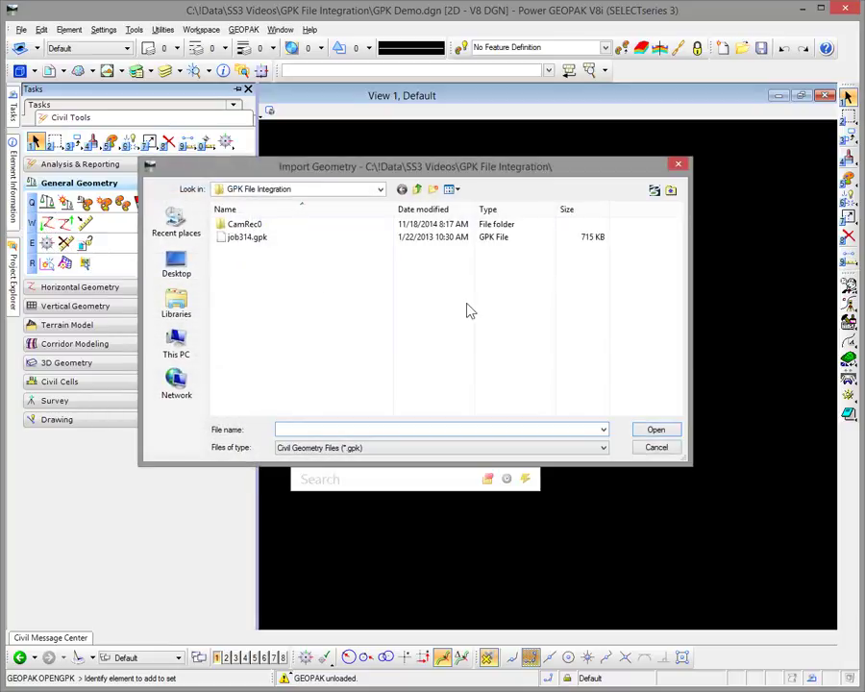
{"action": "left_click", "coordinate": [306, 449]}
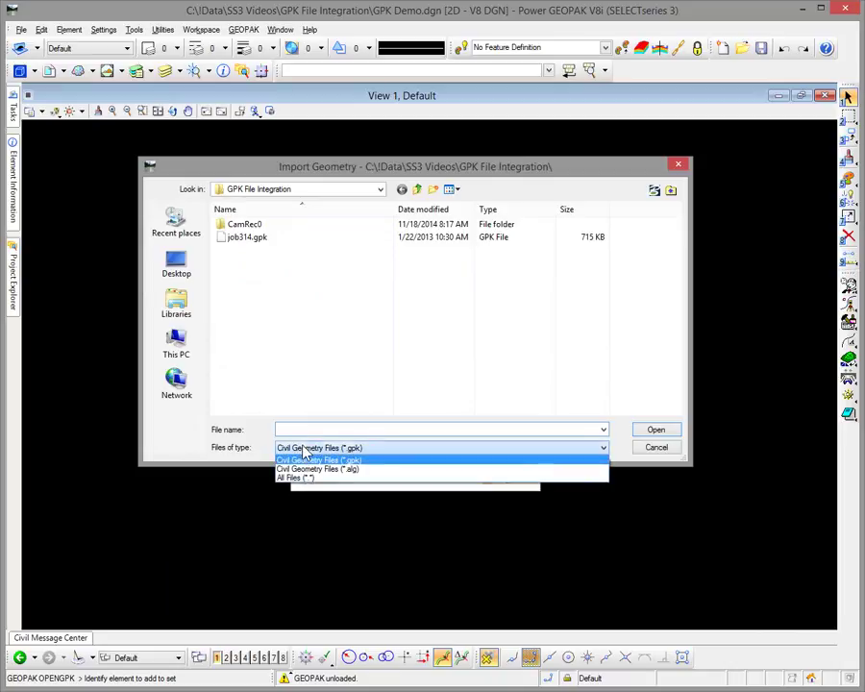
{"action": "left_click", "coordinate": [364, 461]}
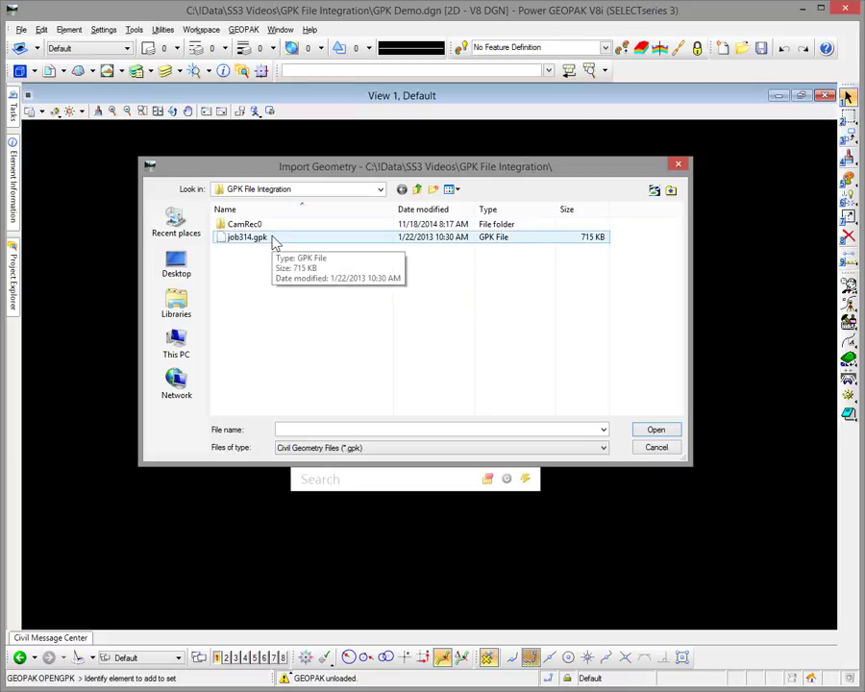
{"action": "left_click", "coordinate": [271, 241]}
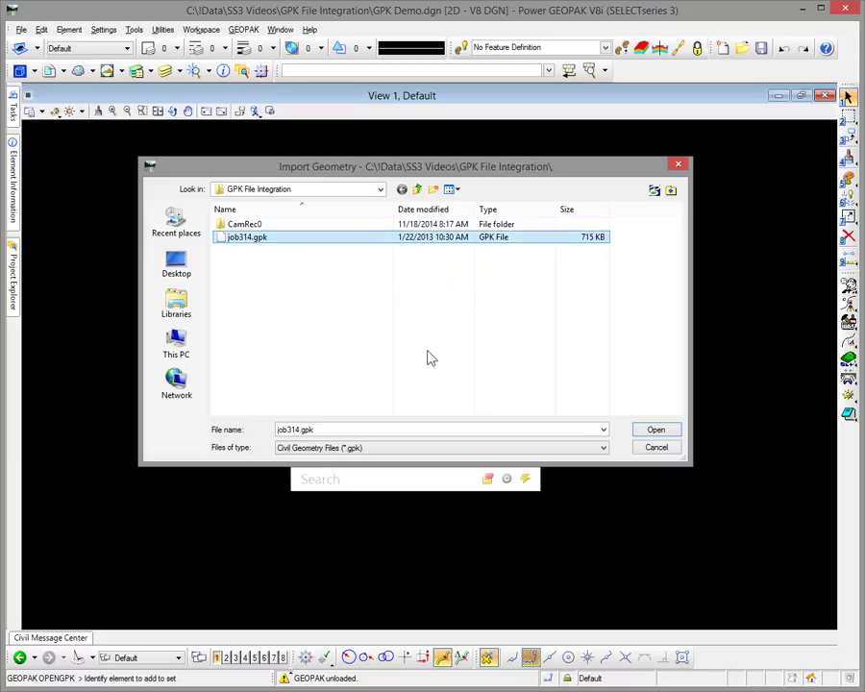
{"action": "left_click", "coordinate": [673, 435]}
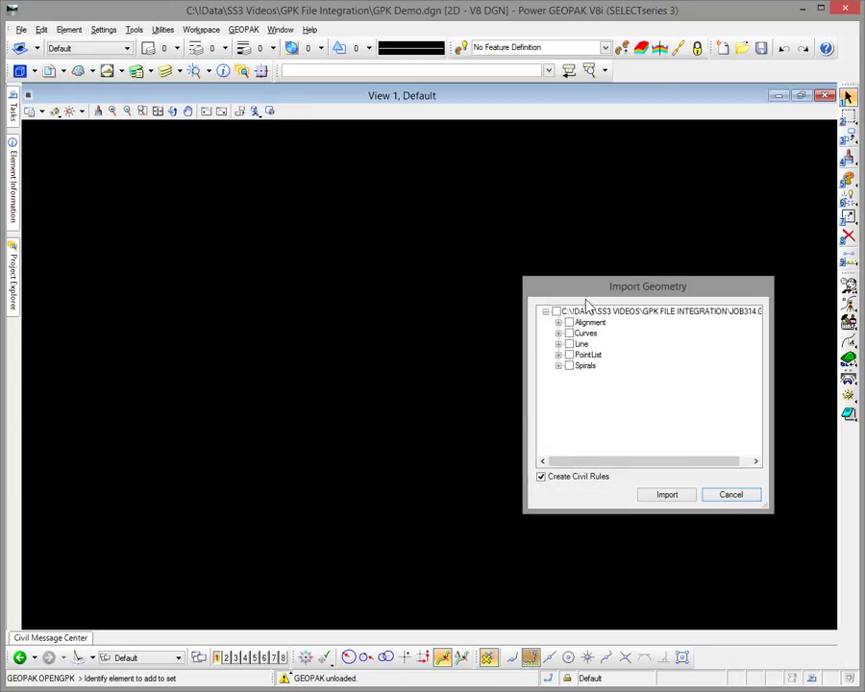
Select the PROPOSED profile of alignment GRAY under Geom_Centerline for import, and cancel the import
{"action": "left_click_drag", "start_coordinate": [585, 299], "coordinate": [371, 177]}
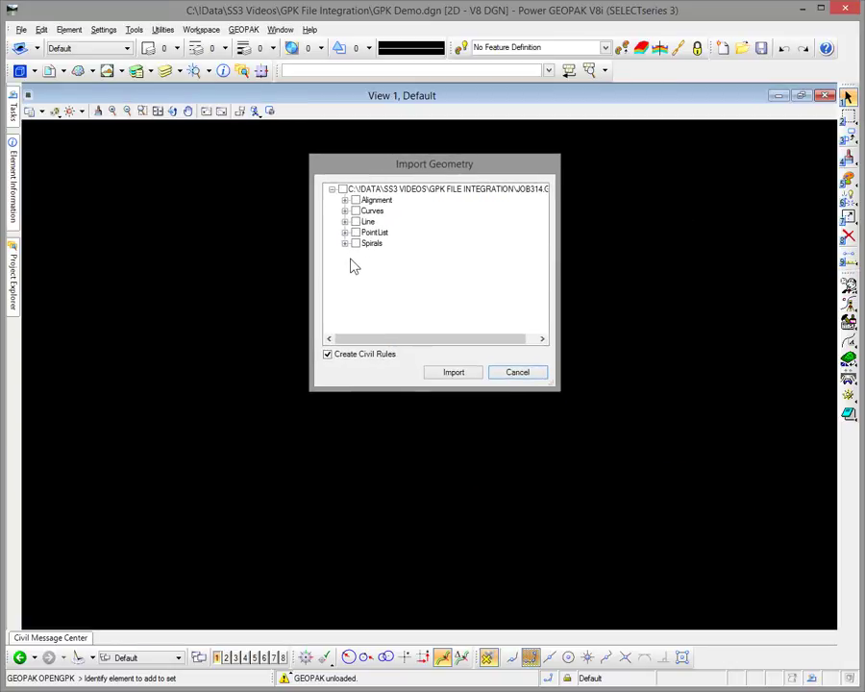
{"action": "left_click_drag", "start_coordinate": [557, 257], "coordinate": [656, 257]}
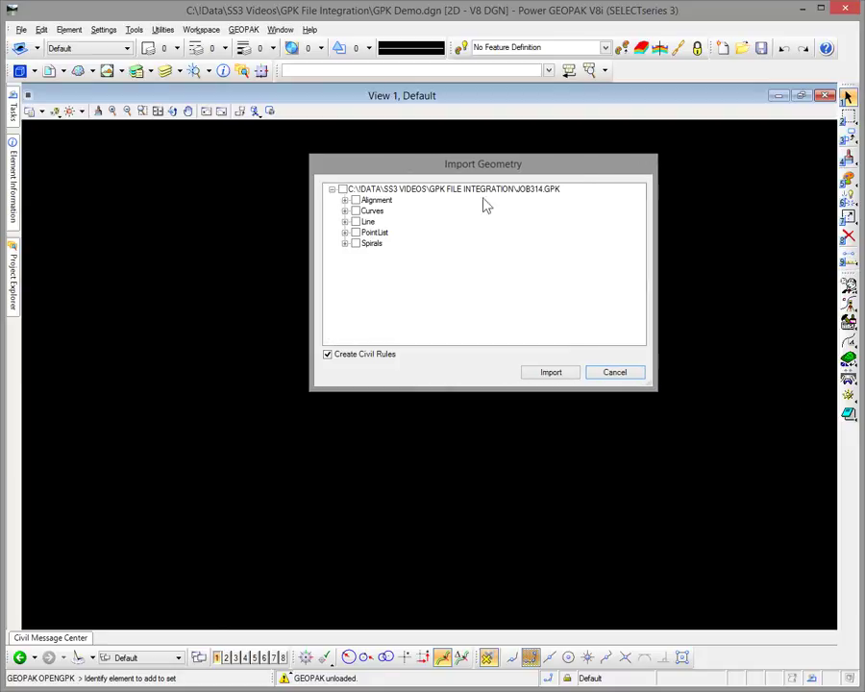
{"action": "left_click", "coordinate": [344, 200]}
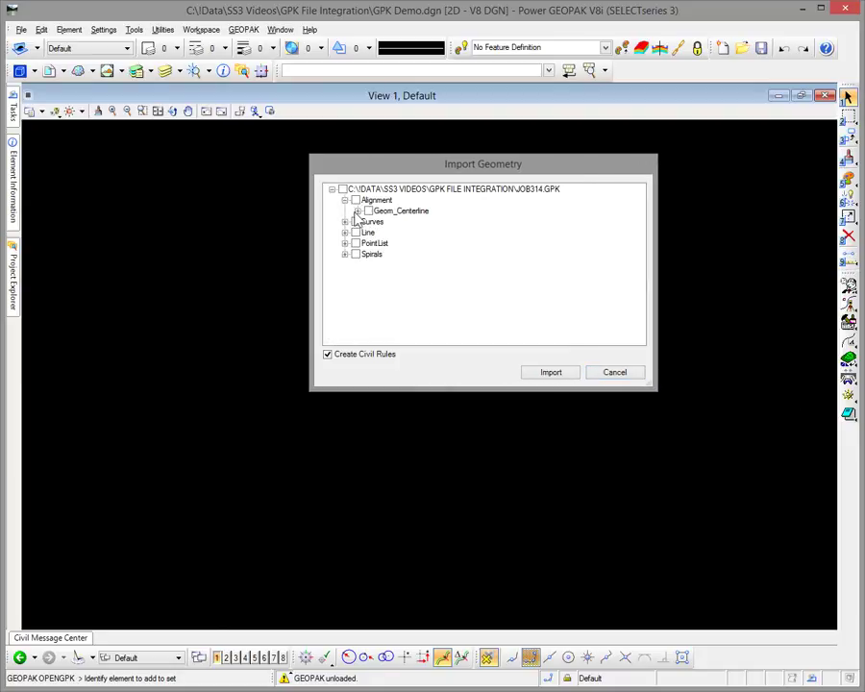
{"action": "left_click", "coordinate": [357, 210]}
{"action": "left_click", "coordinate": [370, 222]}
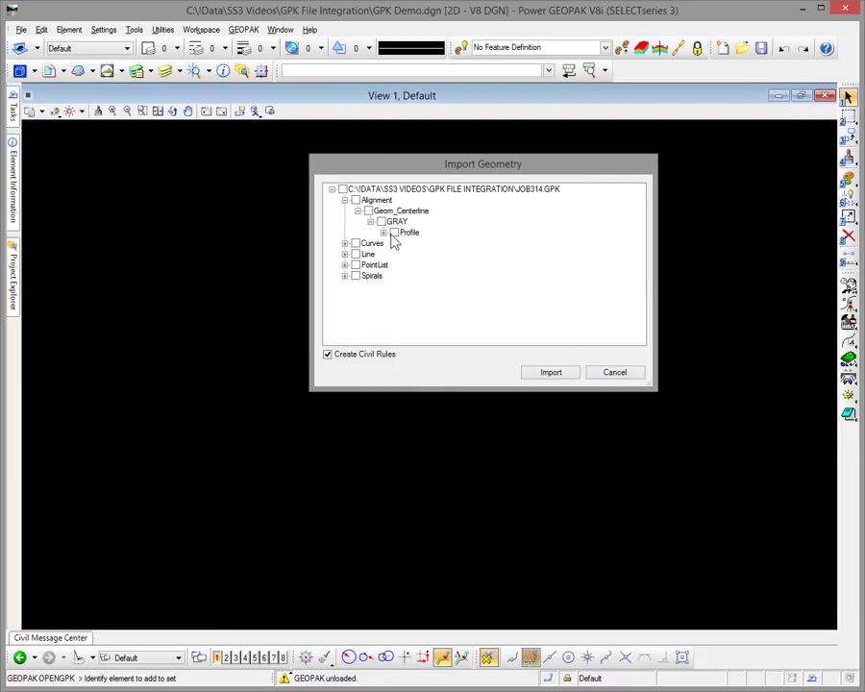
{"action": "left_click", "coordinate": [382, 233]}
{"action": "left_click", "coordinate": [407, 254]}
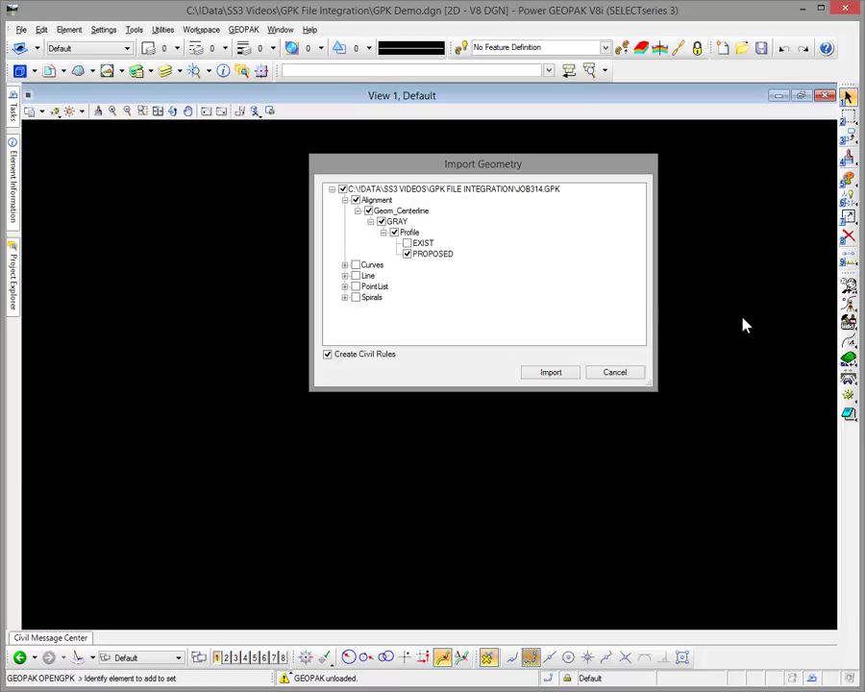
{"action": "left_click", "coordinate": [613, 375]}
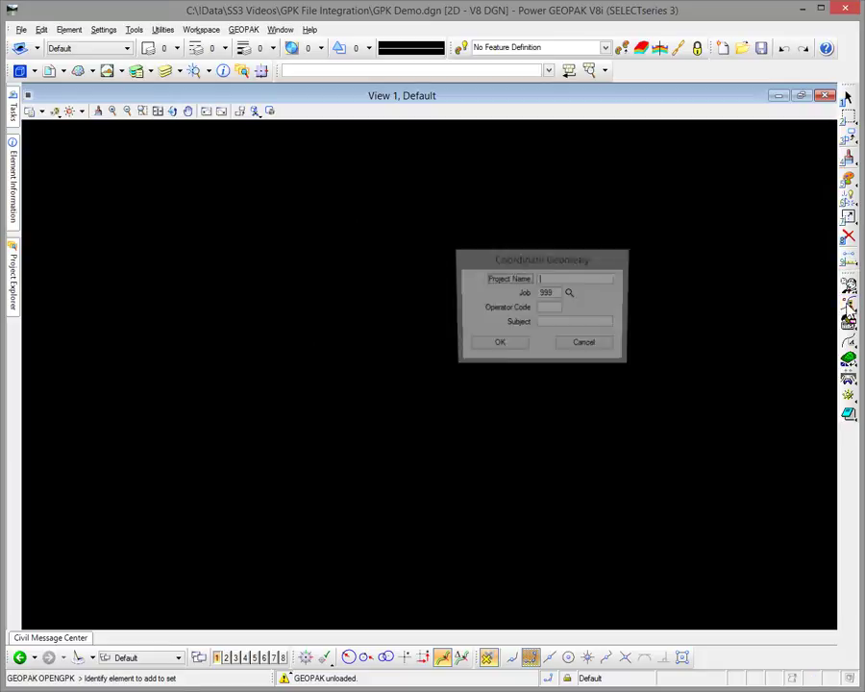
Open a Coordinate Geometry session for job 314 using job314.gpk
{"action": "left_click", "coordinate": [571, 294]}
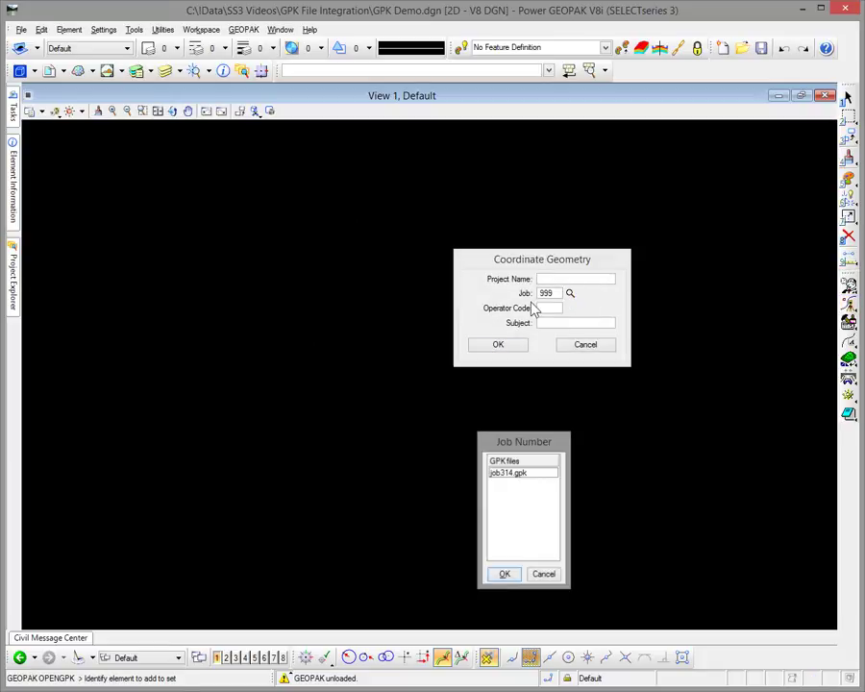
{"action": "left_click", "coordinate": [515, 472]}
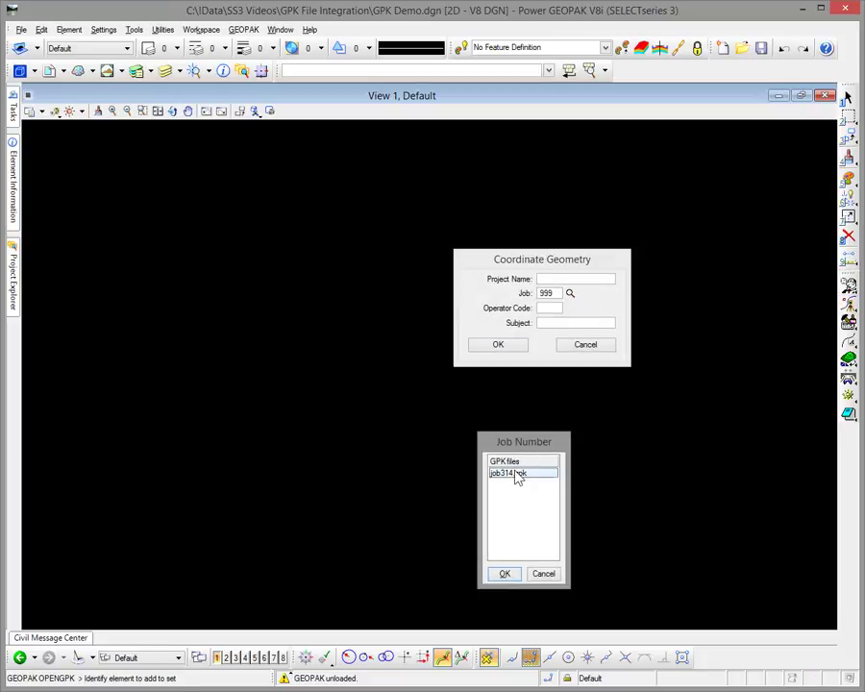
{"action": "left_click", "coordinate": [504, 574]}
{"action": "left_click", "coordinate": [492, 350]}
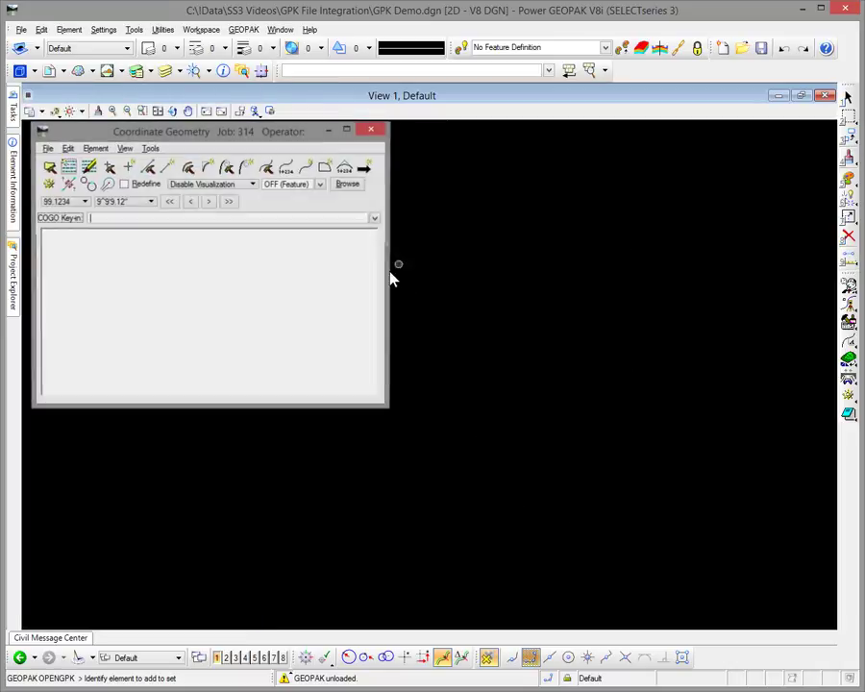
List the job's chains in the Navigator, enable Redefine, and examine the element list stored for chain GRAY
{"action": "left_click", "coordinate": [156, 269]}
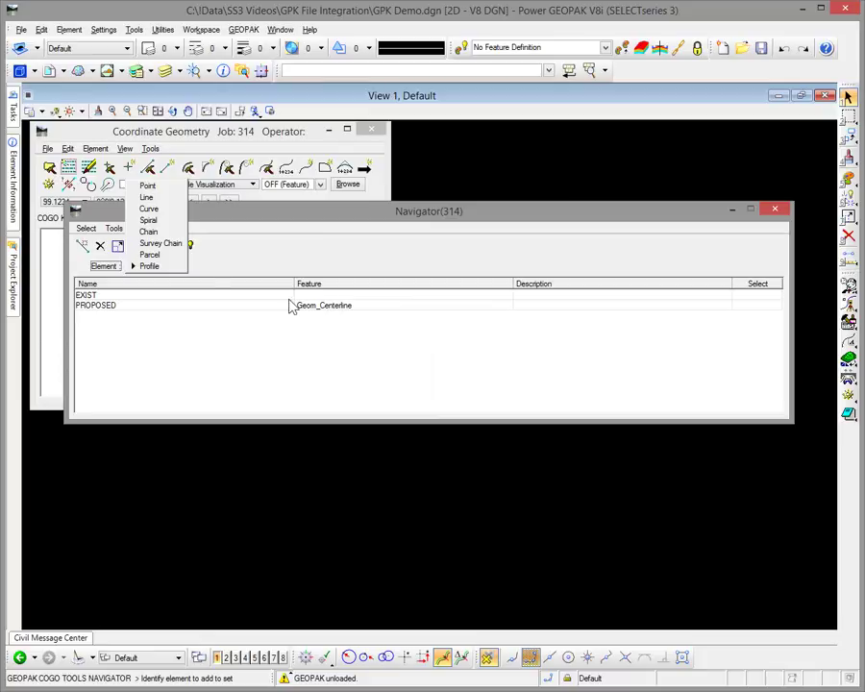
{"action": "left_click", "coordinate": [152, 231]}
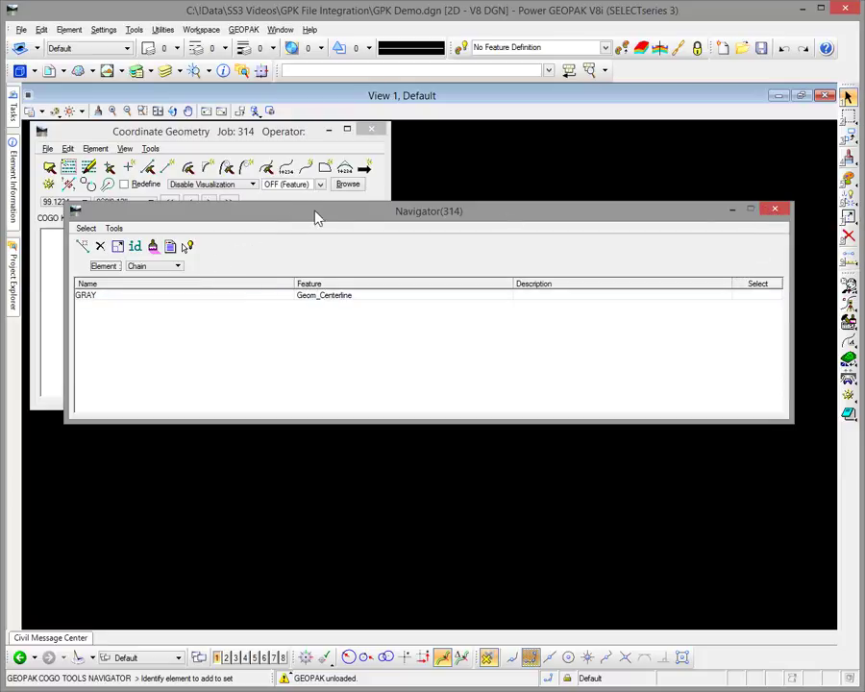
{"action": "left_click", "coordinate": [124, 184]}
{"action": "left_click", "coordinate": [448, 218]}
{"action": "double_click", "coordinate": [373, 298]}
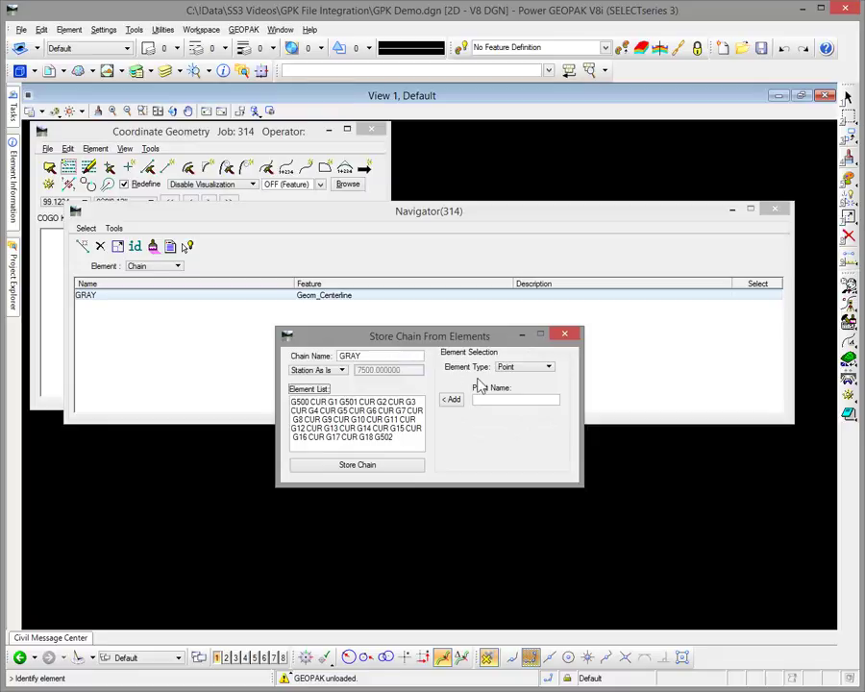
{"action": "left_click", "coordinate": [566, 335]}
{"action": "left_click", "coordinate": [338, 298]}
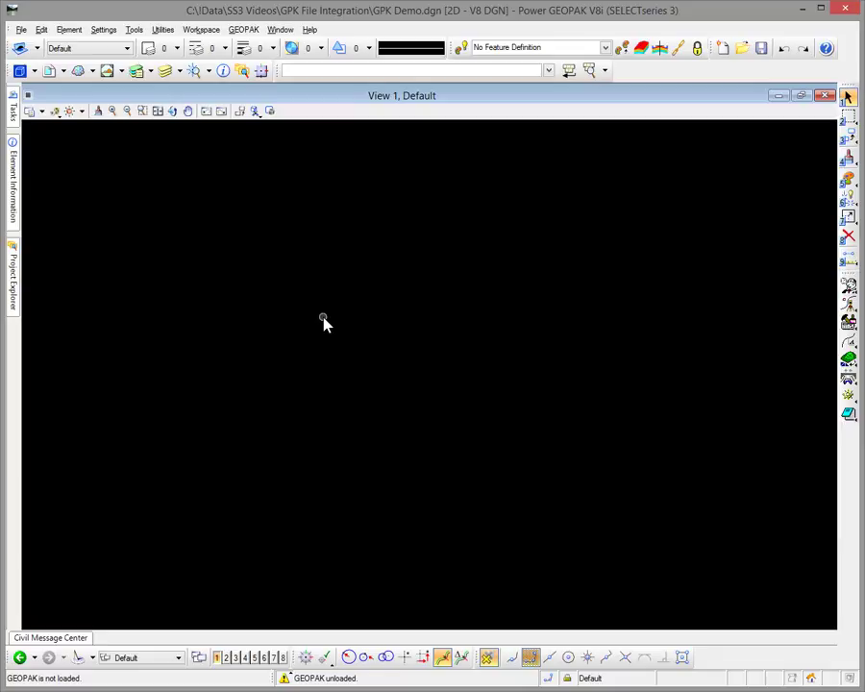
Start Import Geometry and open job314.gpk from the GPK File Integration folder
{"action": "mouse_move", "coordinate": [13, 107]}
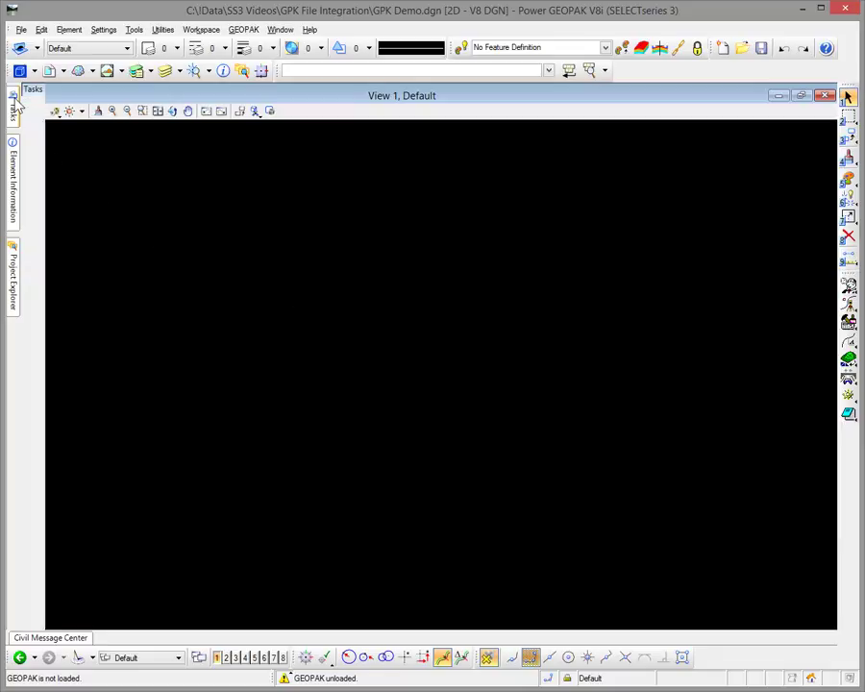
{"action": "left_click", "coordinate": [47, 222]}
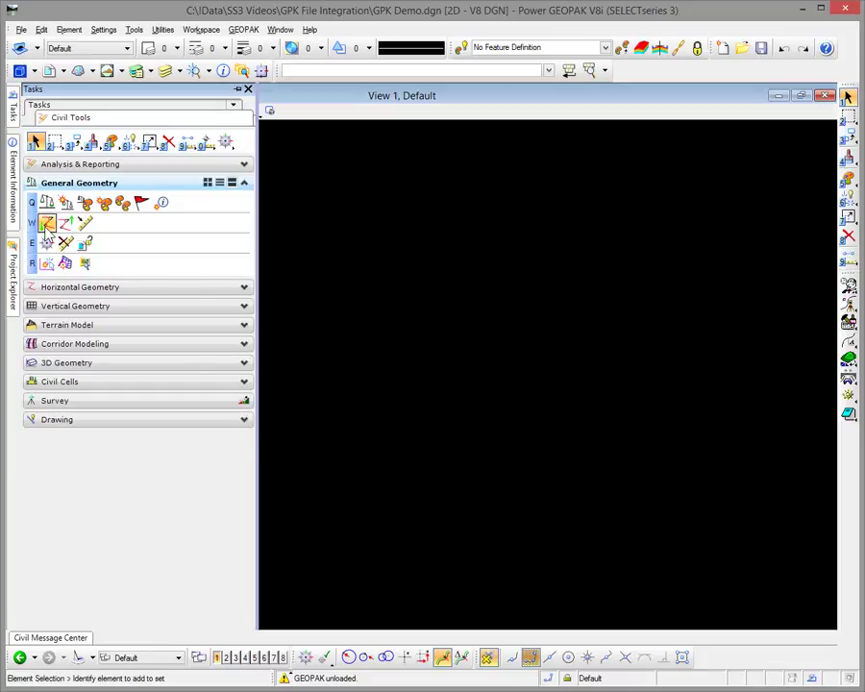
{"action": "left_click", "coordinate": [260, 237]}
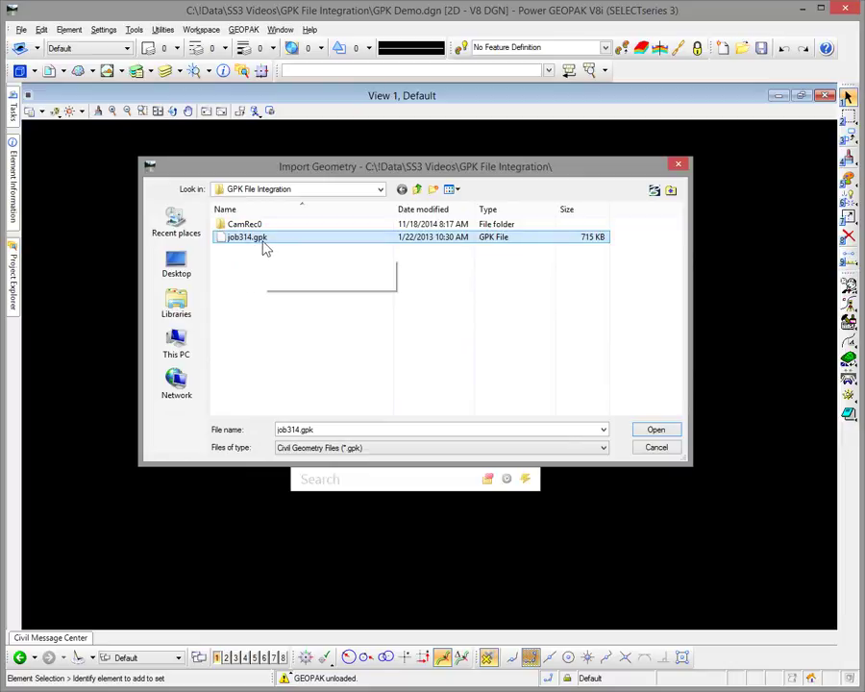
{"action": "left_click", "coordinate": [650, 432]}
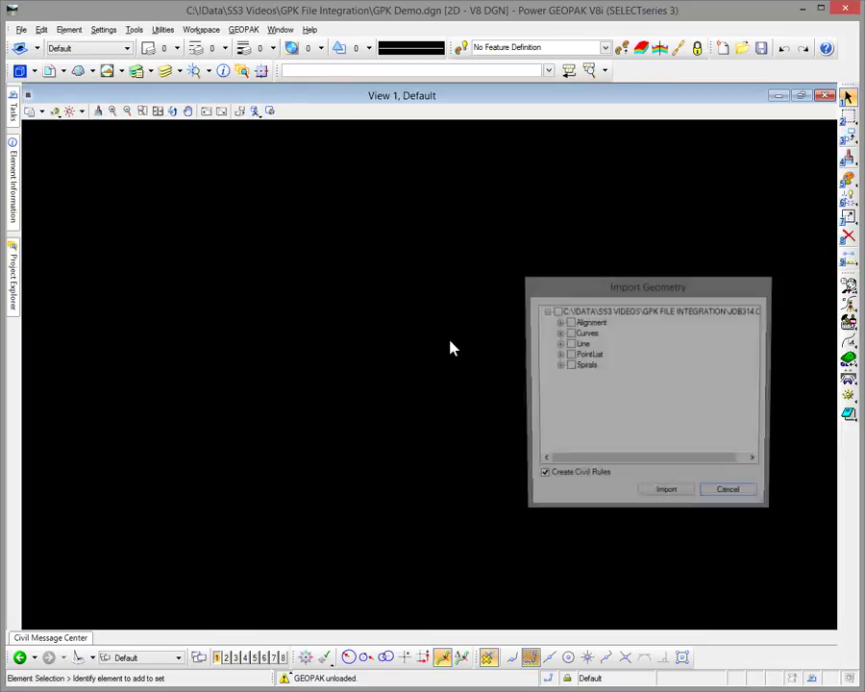
Import alignment GRAY with its PROPOSED profile and Create Civil Rules enabled, and dismiss the job number selection
{"action": "left_click", "coordinate": [559, 323]}
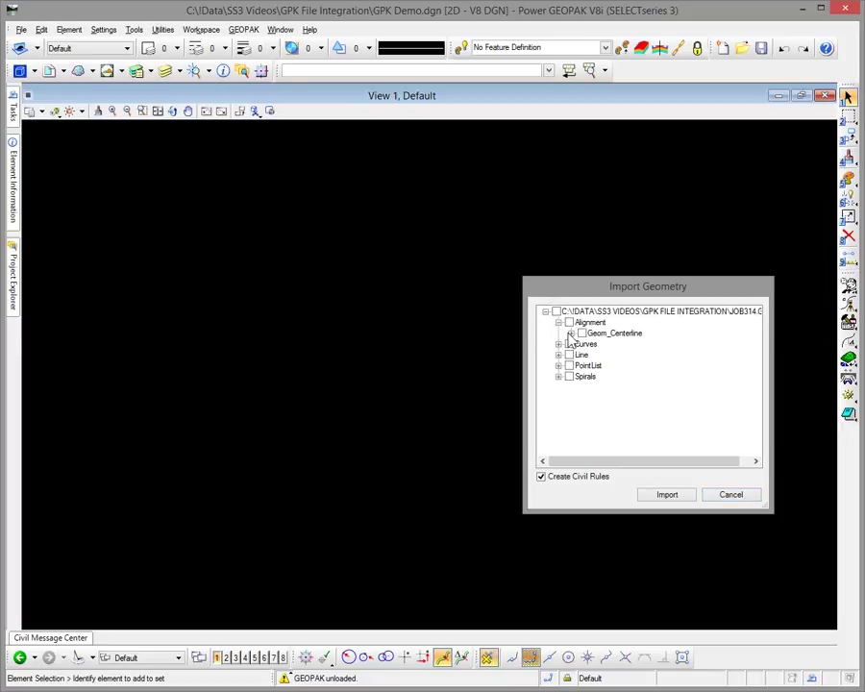
{"action": "left_click", "coordinate": [571, 333]}
{"action": "left_click", "coordinate": [584, 344]}
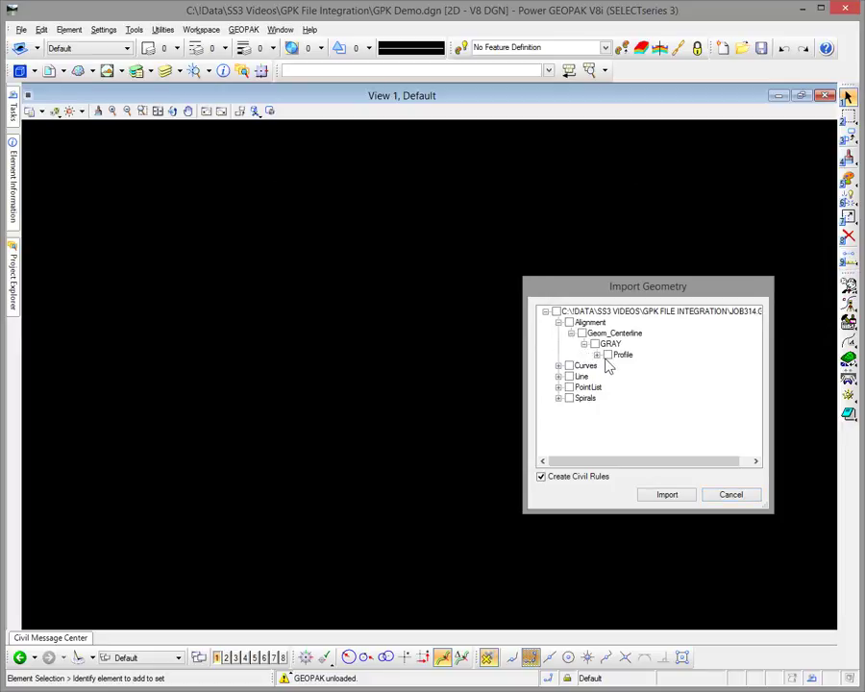
{"action": "left_click", "coordinate": [597, 355]}
{"action": "left_click", "coordinate": [621, 376]}
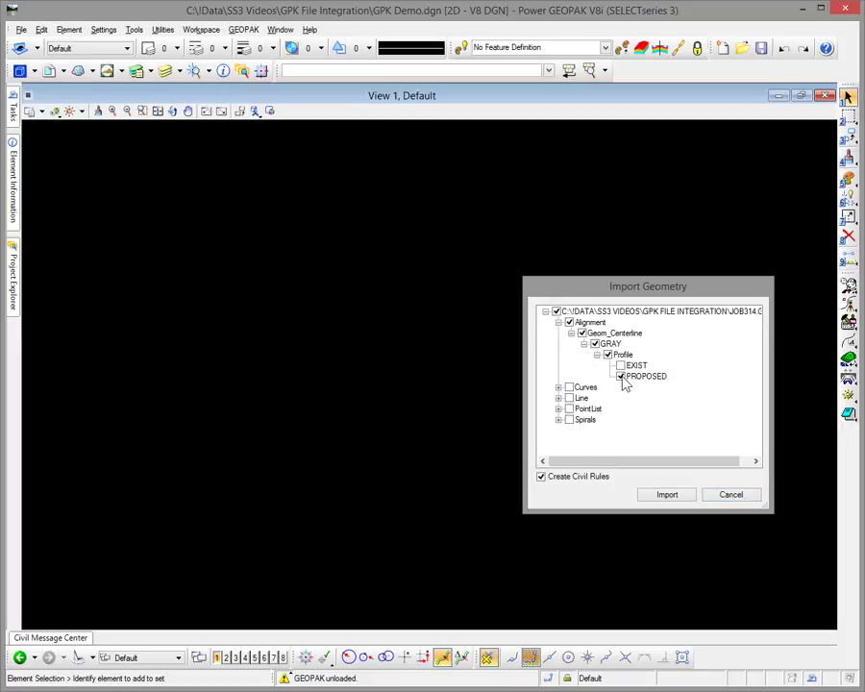
{"action": "left_click", "coordinate": [668, 495]}
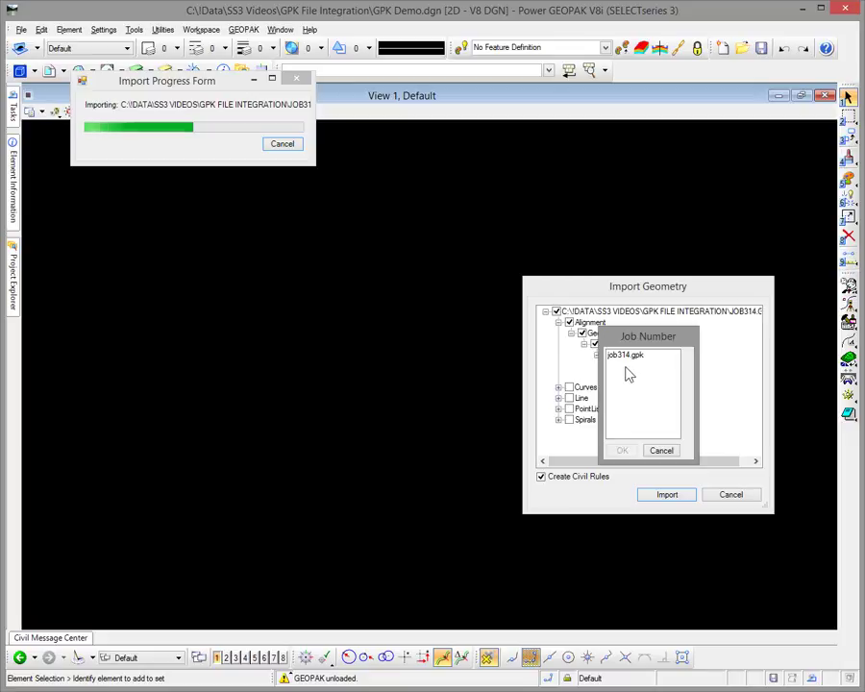
{"action": "left_click", "coordinate": [662, 452]}
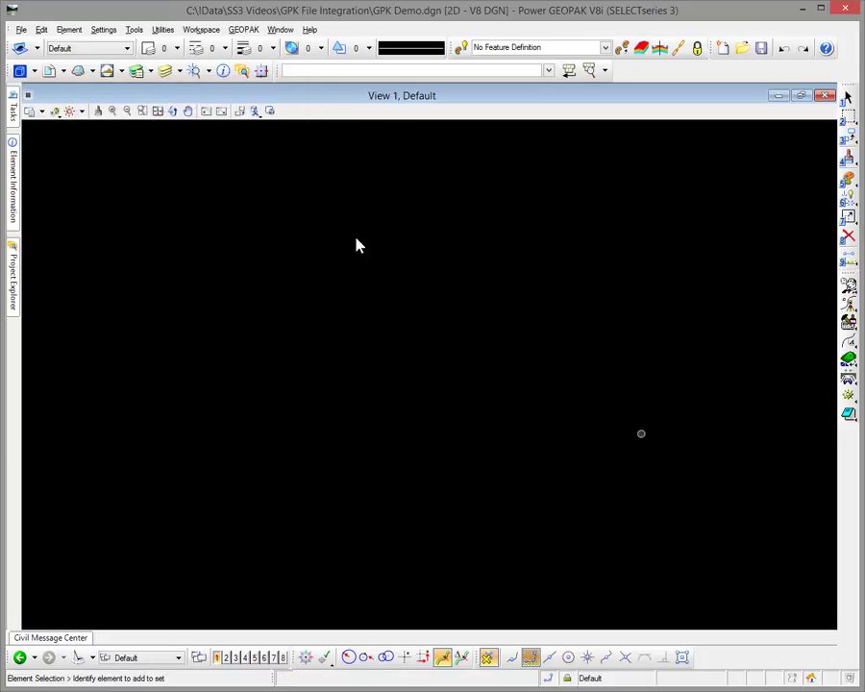
Fit the view to the imported alignment GRAY and inspect its feature name, feature definition and stationing
{"action": "left_click", "coordinate": [158, 111]}
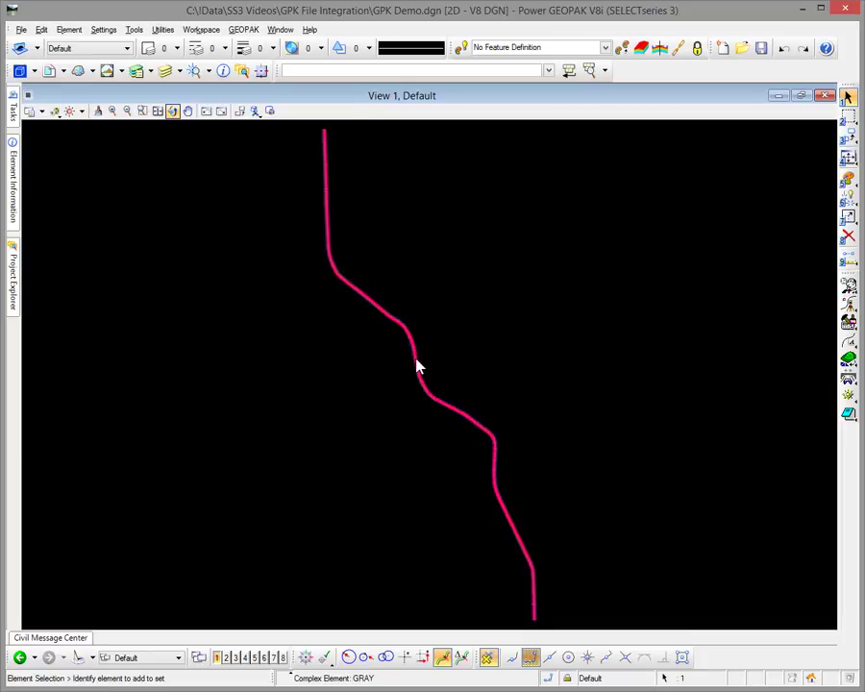
{"action": "left_click", "coordinate": [418, 365]}
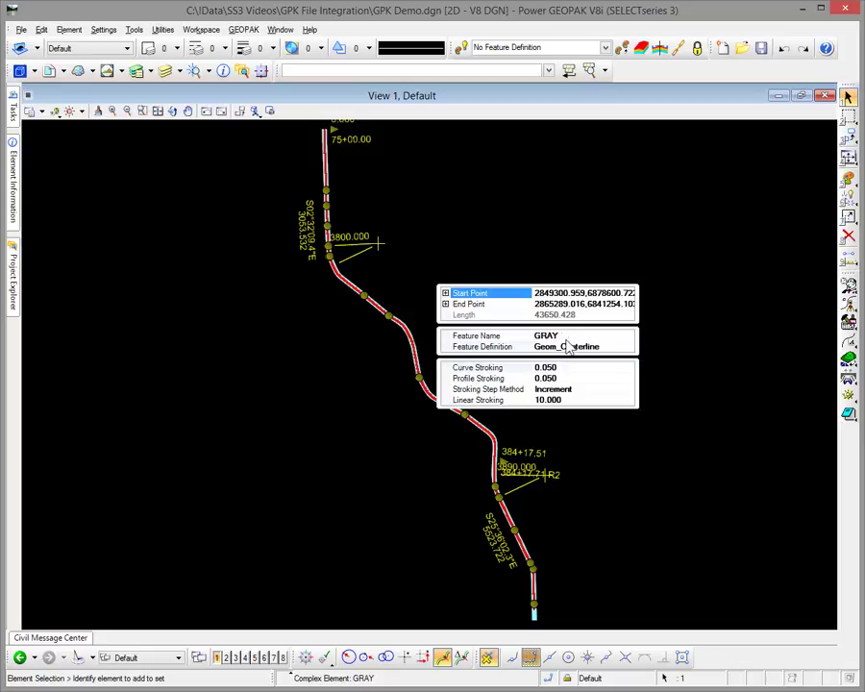
{"action": "left_click", "coordinate": [792, 457]}
{"action": "scroll", "coordinate": [500, 452], "scroll_direction": "up", "scroll_amount": 5}
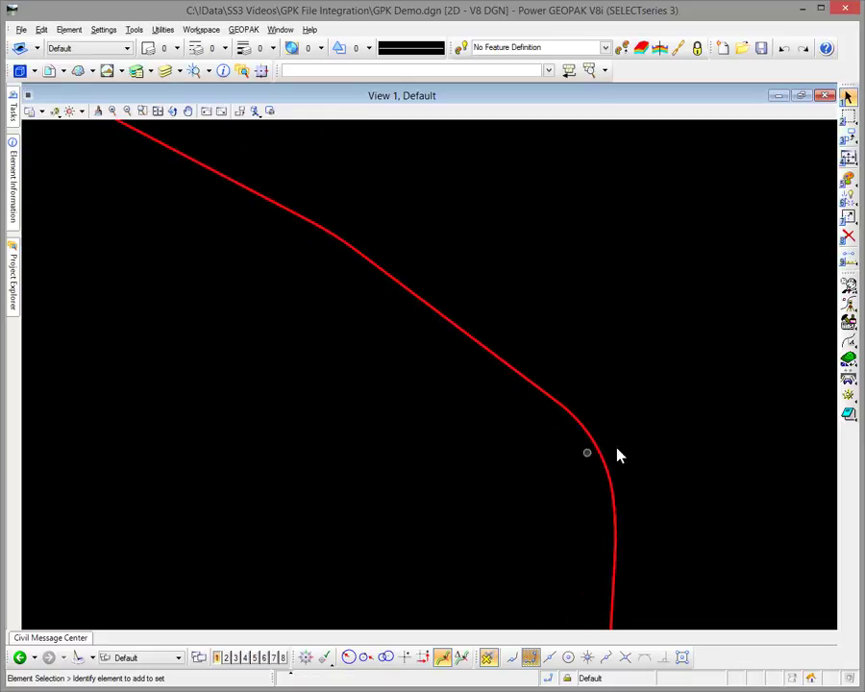
{"action": "scroll", "coordinate": [605, 447], "scroll_direction": "down", "scroll_amount": 6}
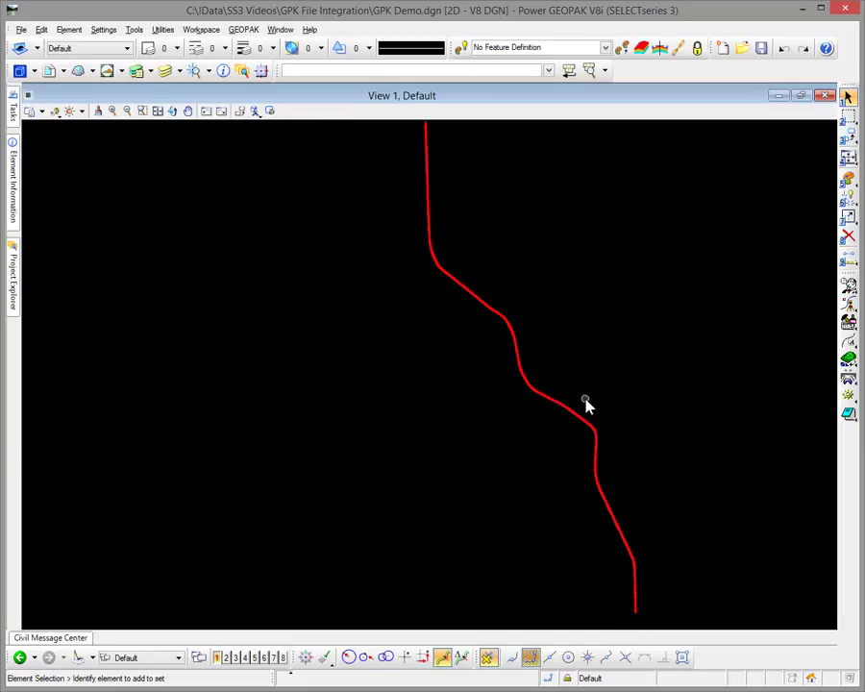
{"action": "scroll", "coordinate": [586, 402], "scroll_direction": "down", "scroll_amount": 2}
{"action": "middle_click_drag", "start_coordinate": [587, 390], "coordinate": [530, 402]}
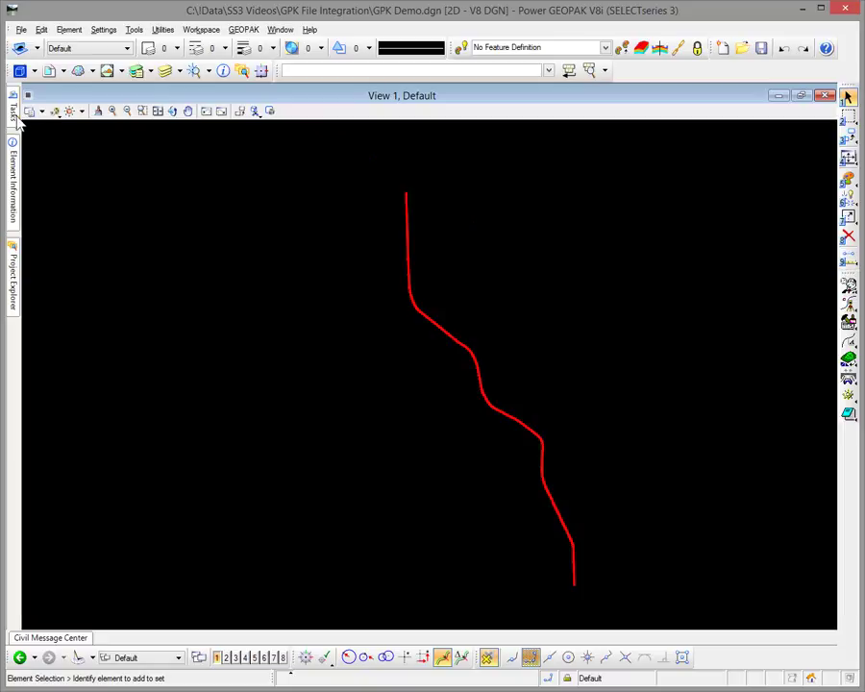
Pin Element Information and Project Explorer so both stay open beside the view
{"action": "mouse_move", "coordinate": [18, 172]}
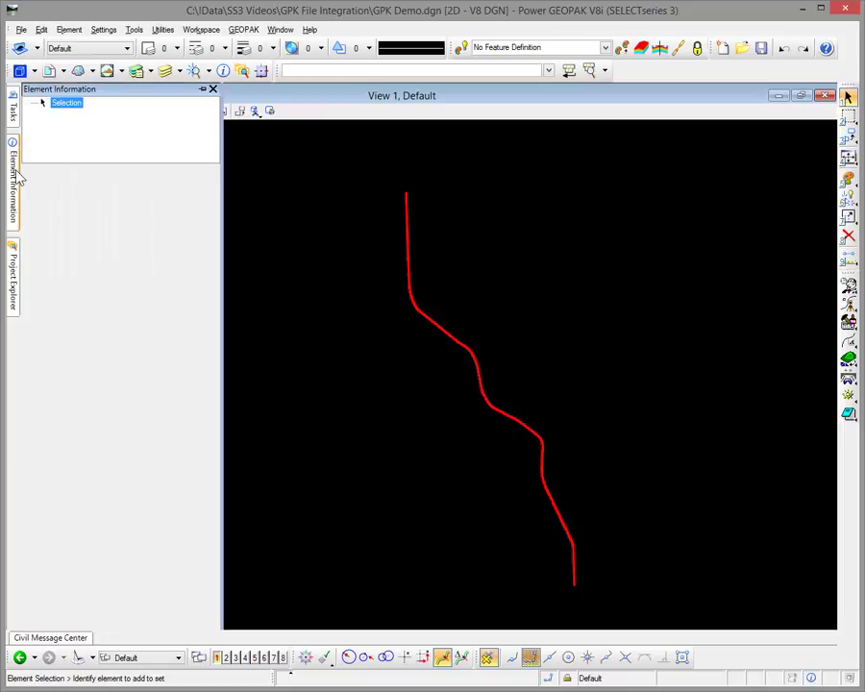
{"action": "left_click", "coordinate": [202, 90]}
{"action": "mouse_move", "coordinate": [14, 198]}
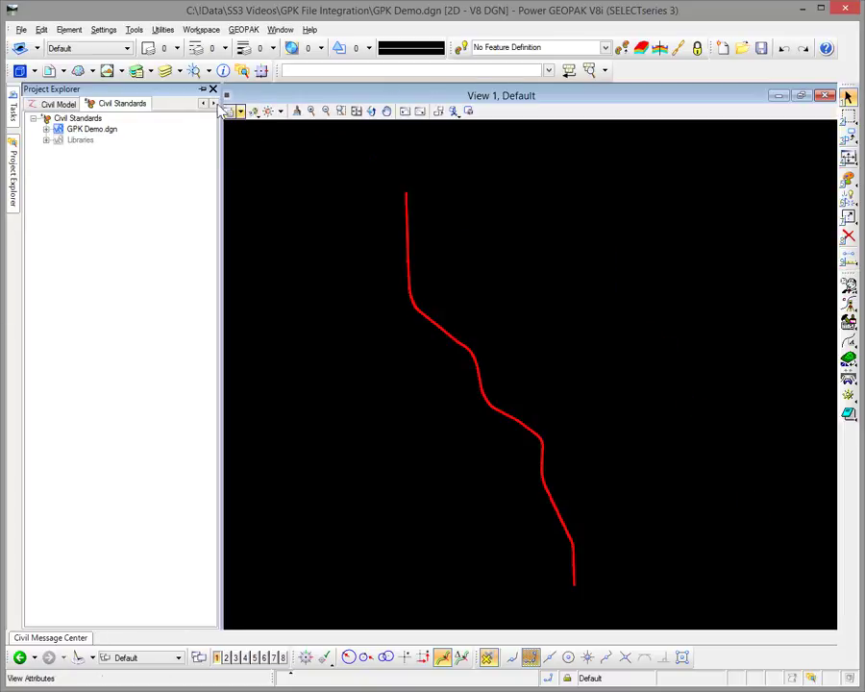
{"action": "left_click", "coordinate": [203, 90]}
Examine the Geom_Centerline feature definition under GPK Demo.dgn's Linear Geometry standards, keeping only its Plan properties expanded
{"action": "left_click", "coordinate": [246, 130]}
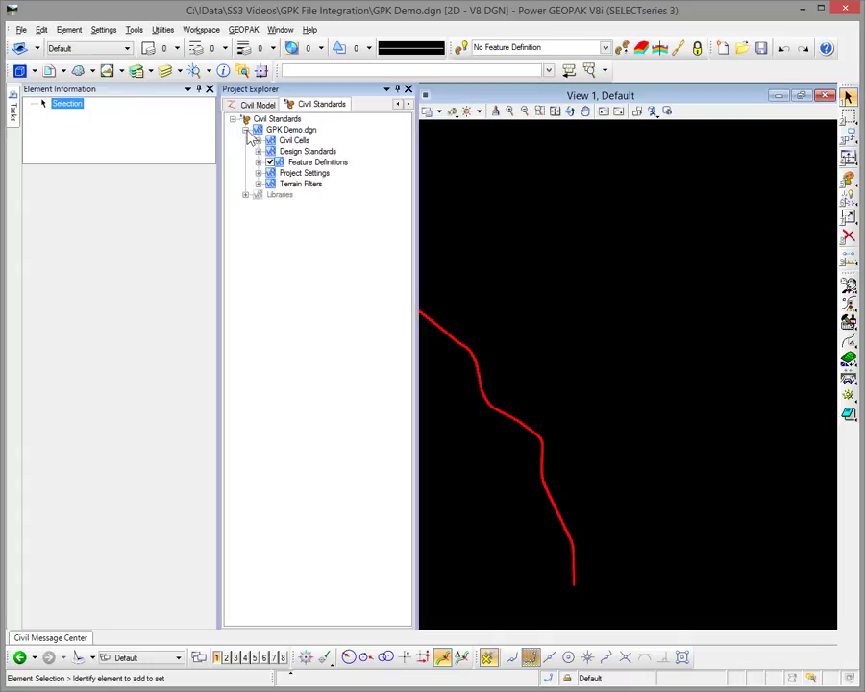
{"action": "left_click", "coordinate": [258, 162]}
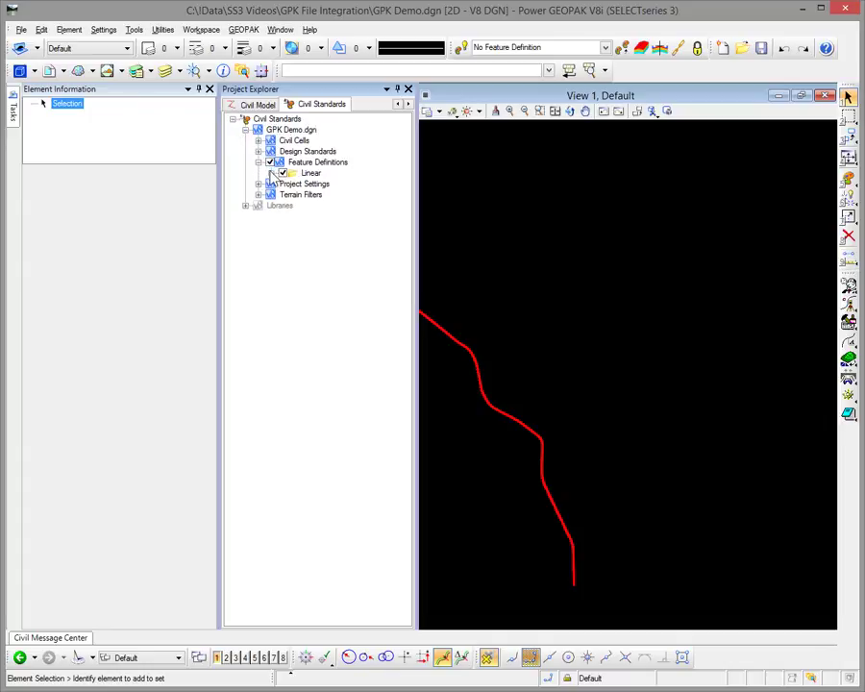
{"action": "left_click", "coordinate": [273, 173]}
{"action": "left_click", "coordinate": [285, 184]}
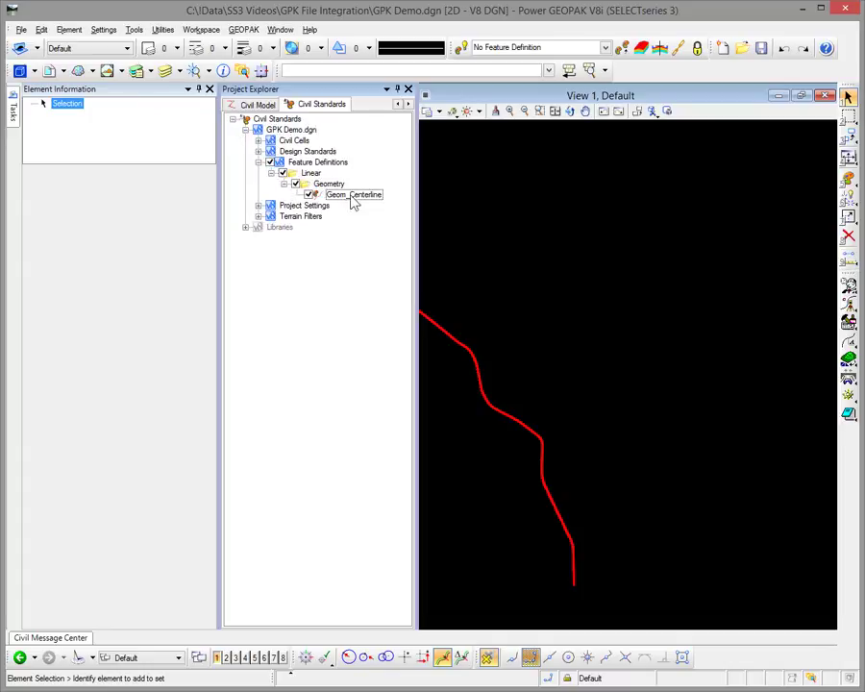
{"action": "left_click", "coordinate": [353, 195]}
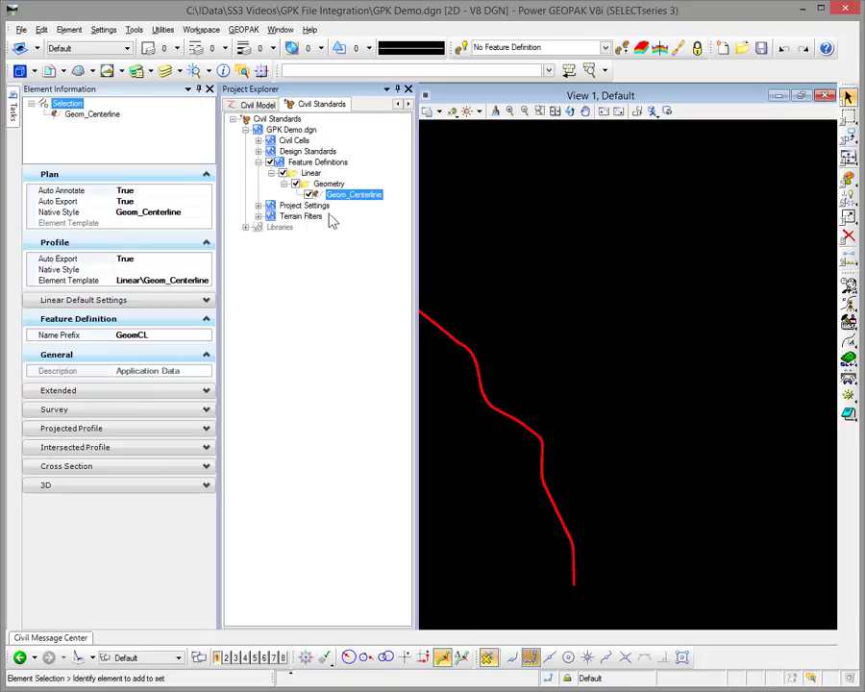
{"action": "left_click", "coordinate": [205, 355]}
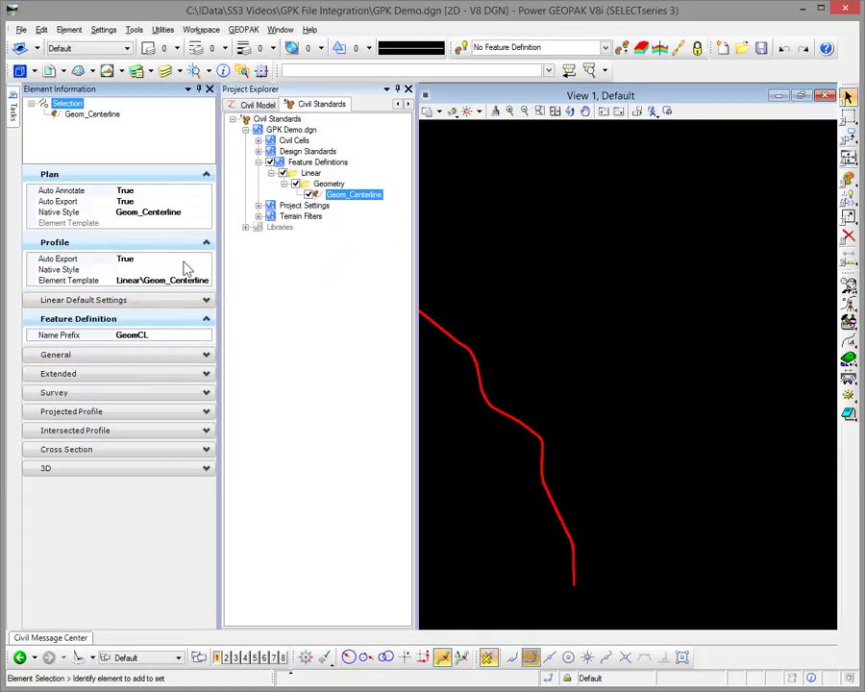
{"action": "left_click", "coordinate": [206, 242]}
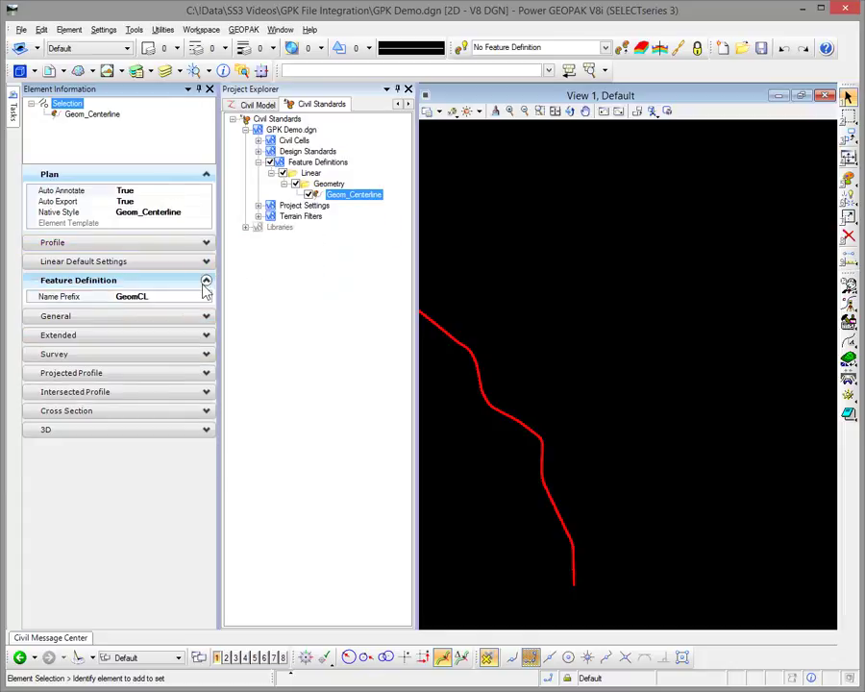
{"action": "left_click", "coordinate": [206, 282]}
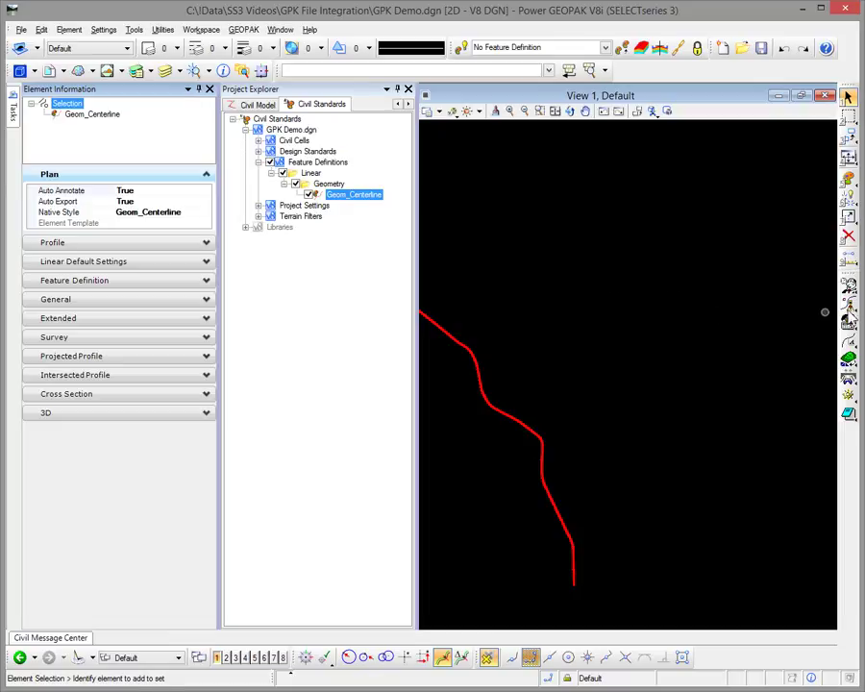
Open the Geom_Centerline item in Design and Computation Manager and review its stationing preferences for large ticks and large tick labels
{"action": "left_click", "coordinate": [848, 325]}
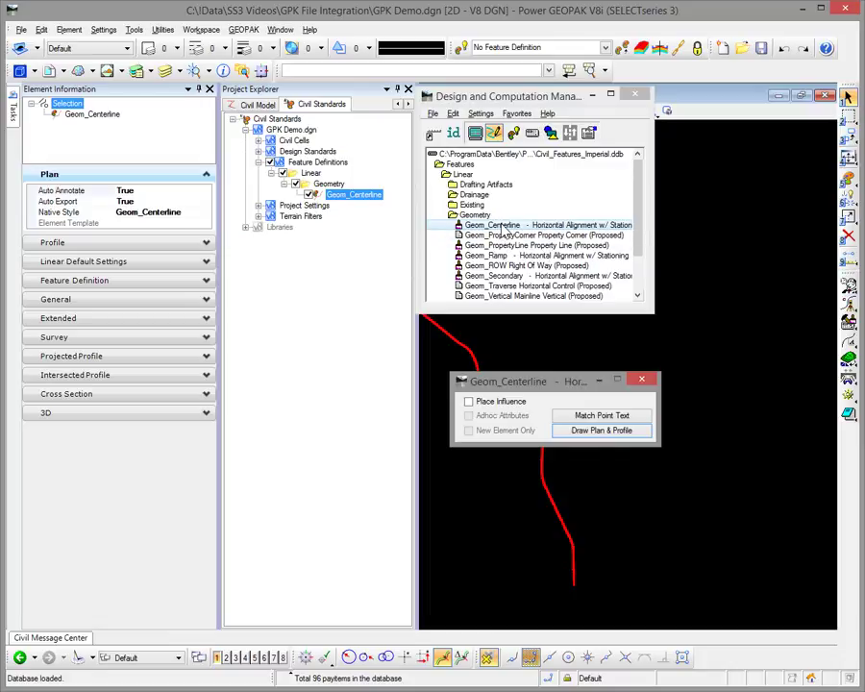
{"action": "left_click", "coordinate": [589, 135]}
{"action": "left_click", "coordinate": [650, 135]}
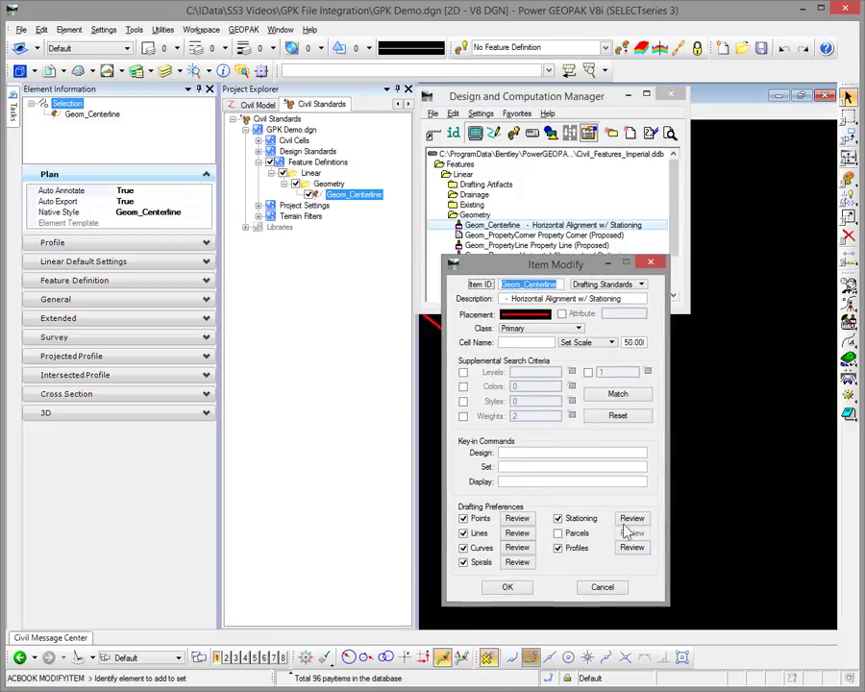
{"action": "left_click", "coordinate": [631, 518]}
{"action": "left_click", "coordinate": [204, 252]}
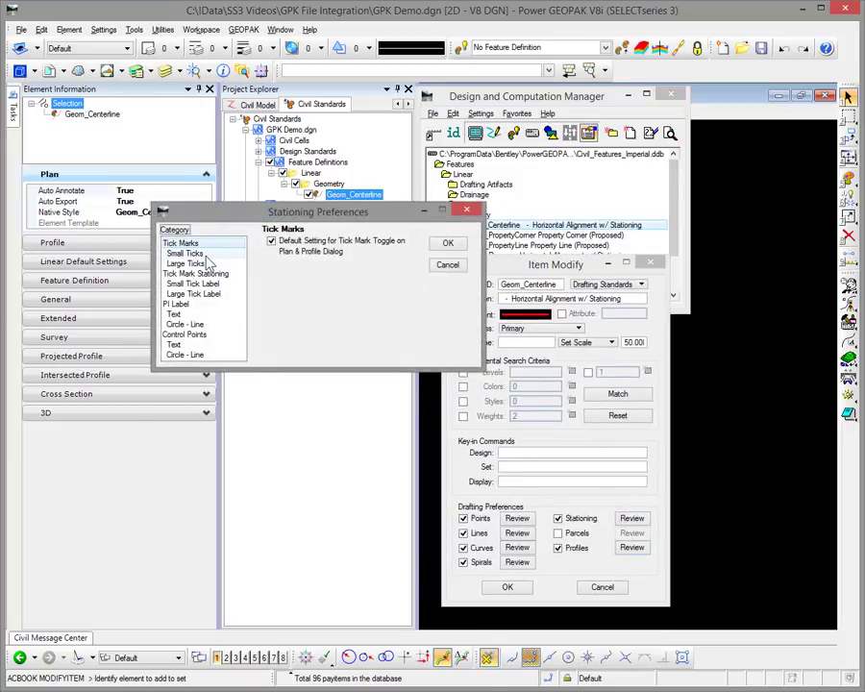
{"action": "left_click", "coordinate": [197, 264]}
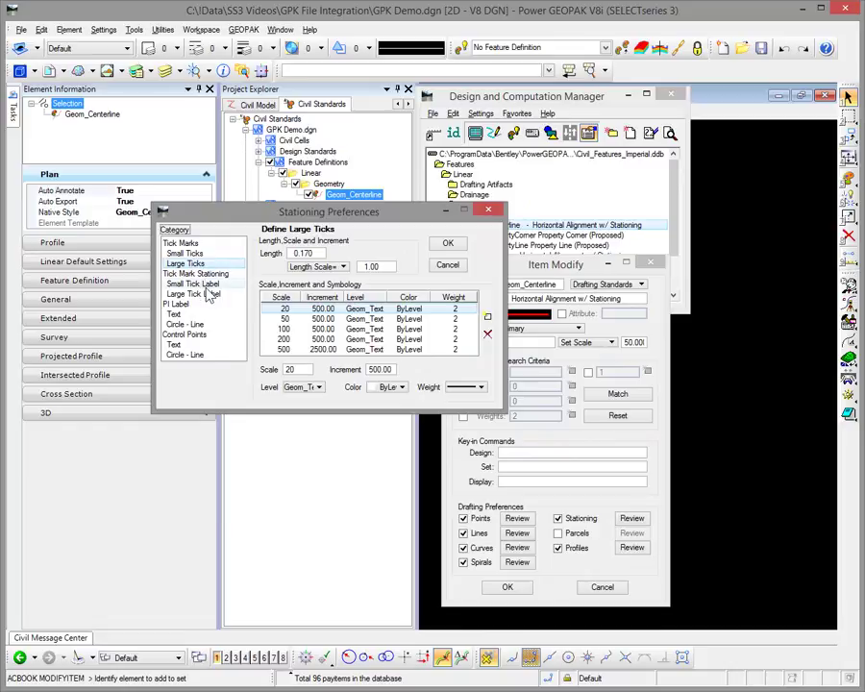
{"action": "left_click", "coordinate": [202, 294]}
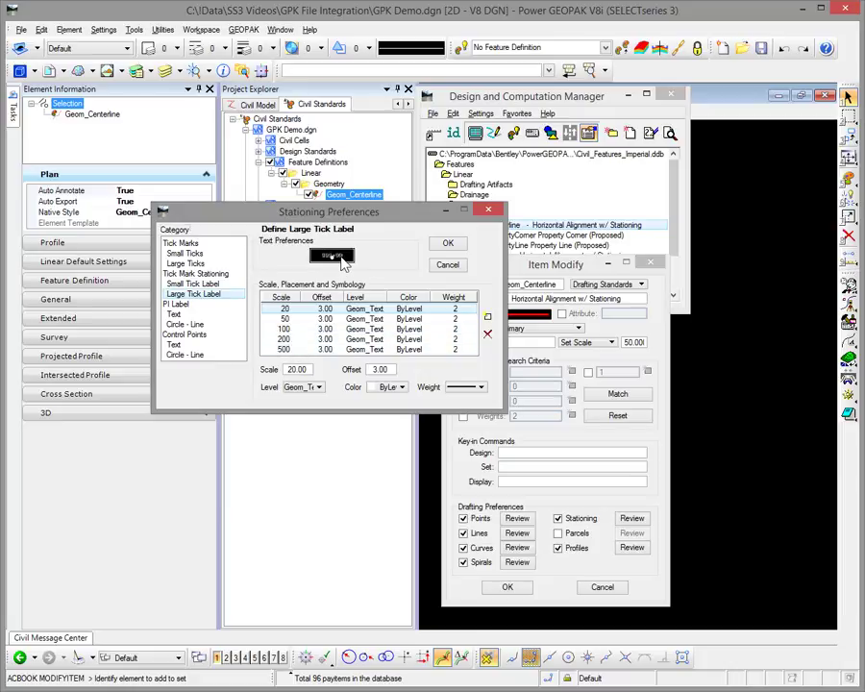
Check the large tick label's Scale TH/TW text option, cancel out of the preferences, and close Design and Computation Manager
{"action": "left_click", "coordinate": [331, 257]}
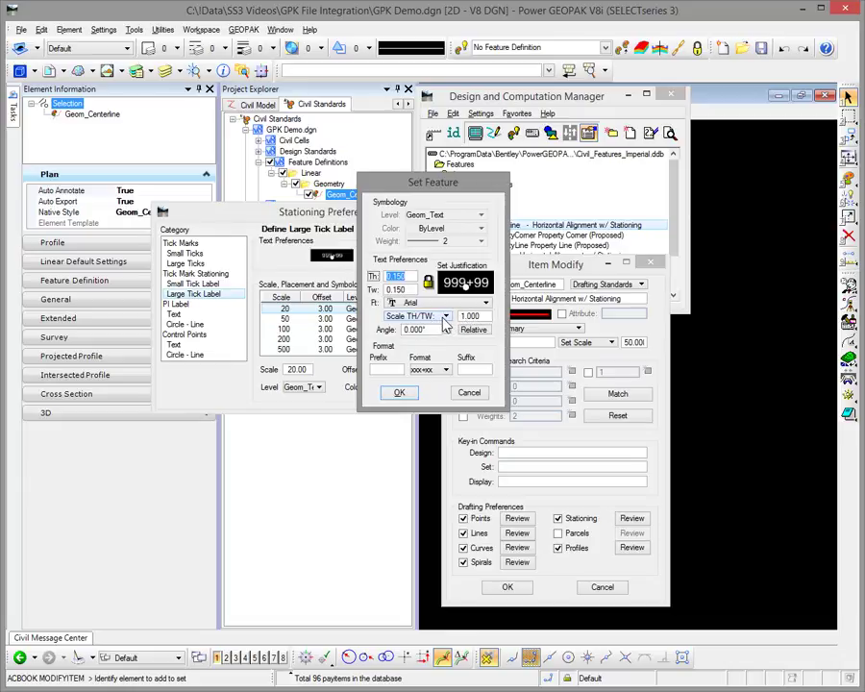
{"action": "left_click", "coordinate": [445, 317]}
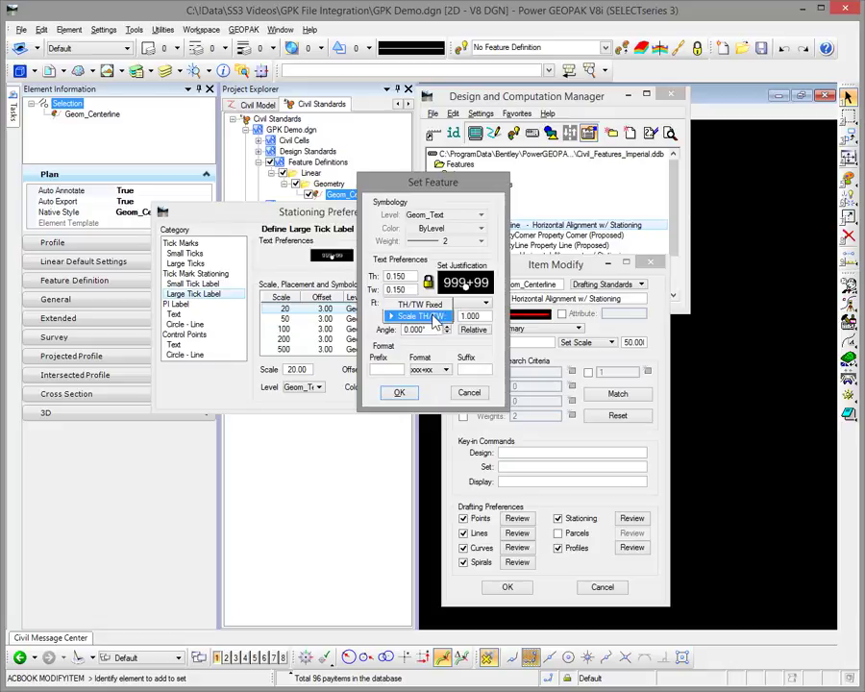
{"action": "left_click", "coordinate": [434, 318]}
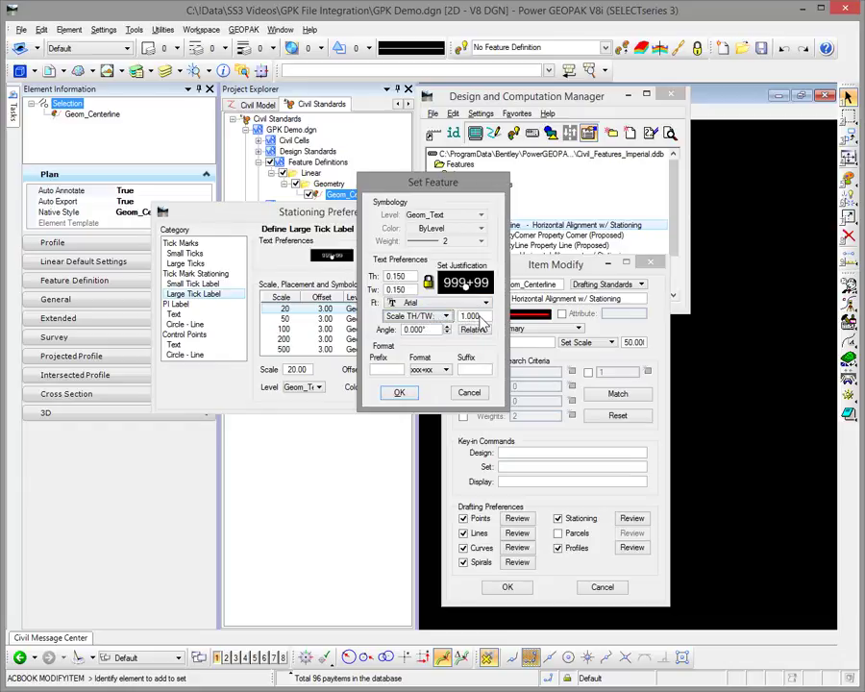
{"action": "left_click", "coordinate": [473, 398]}
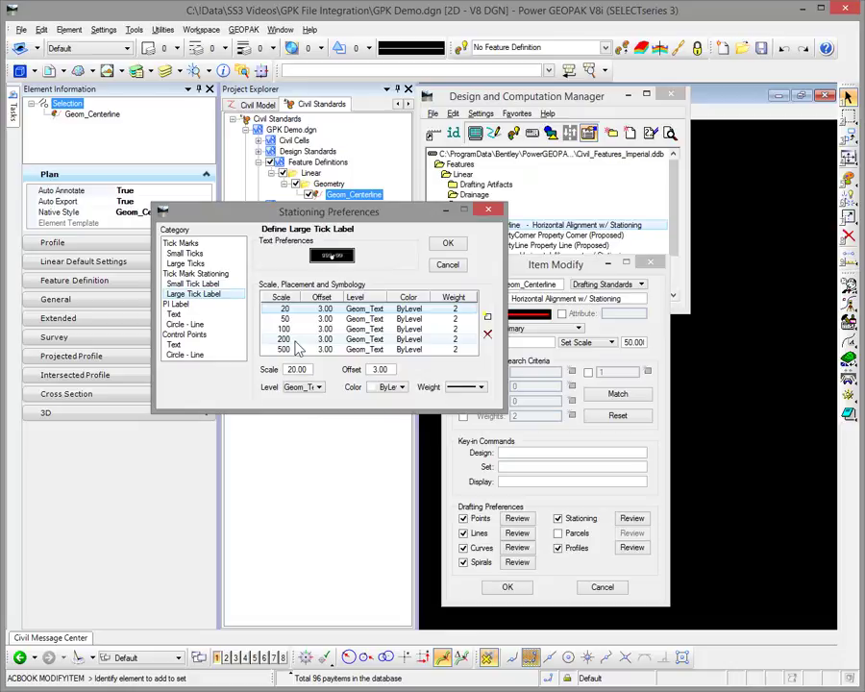
{"action": "left_click", "coordinate": [448, 265]}
{"action": "left_click", "coordinate": [601, 585]}
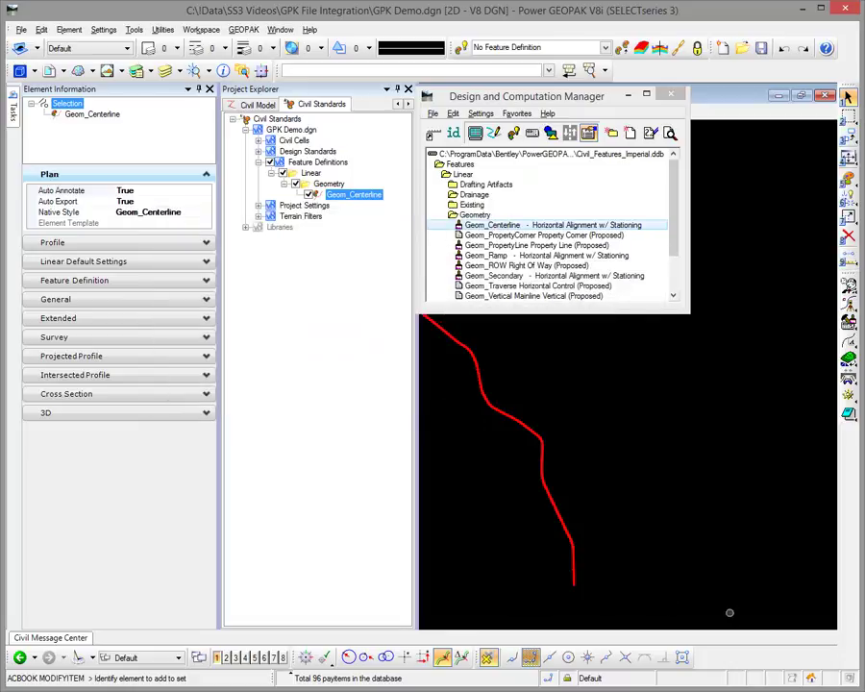
{"action": "left_click", "coordinate": [672, 95]}
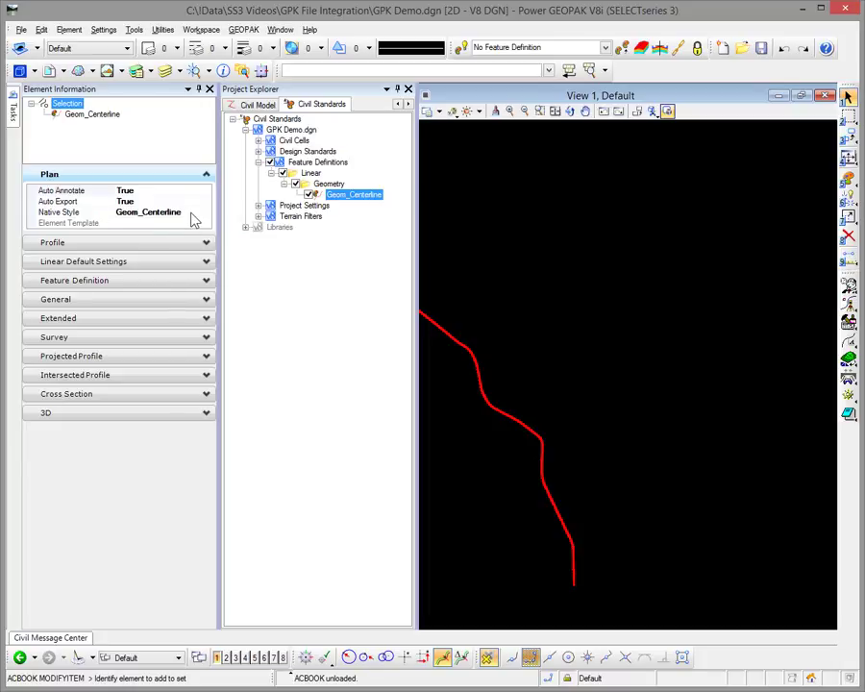
Review Geom_Centerline's Profile export settings and the Name Prefix of its feature definition
{"action": "left_click", "coordinate": [186, 246]}
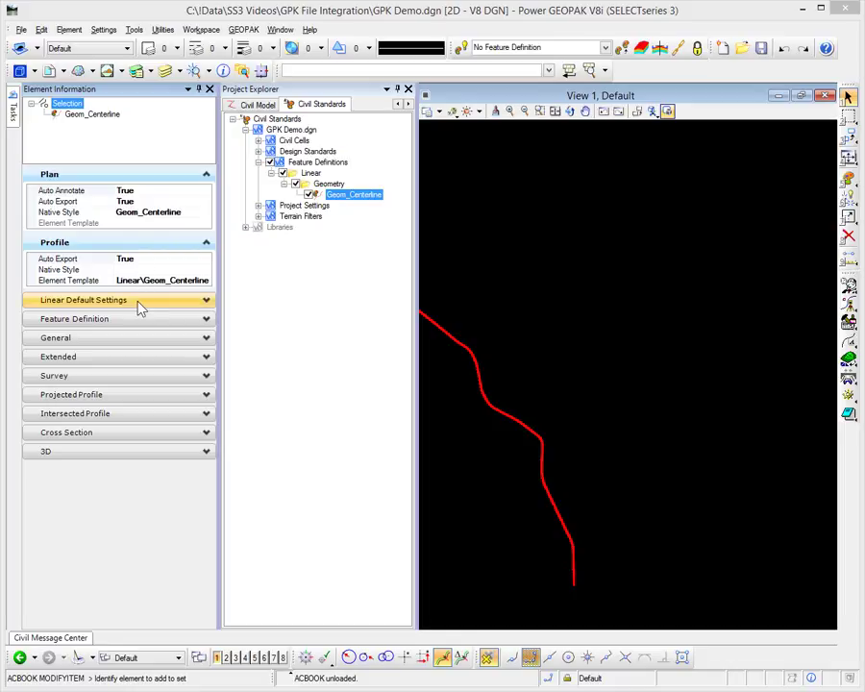
{"action": "left_click", "coordinate": [115, 319]}
{"action": "left_click", "coordinate": [155, 334]}
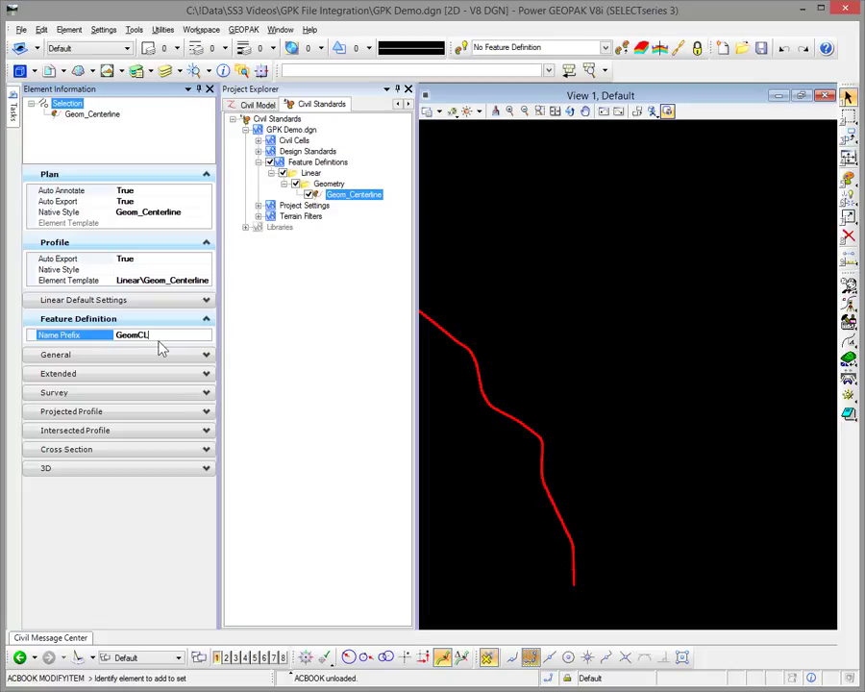
{"action": "left_click", "coordinate": [169, 334]}
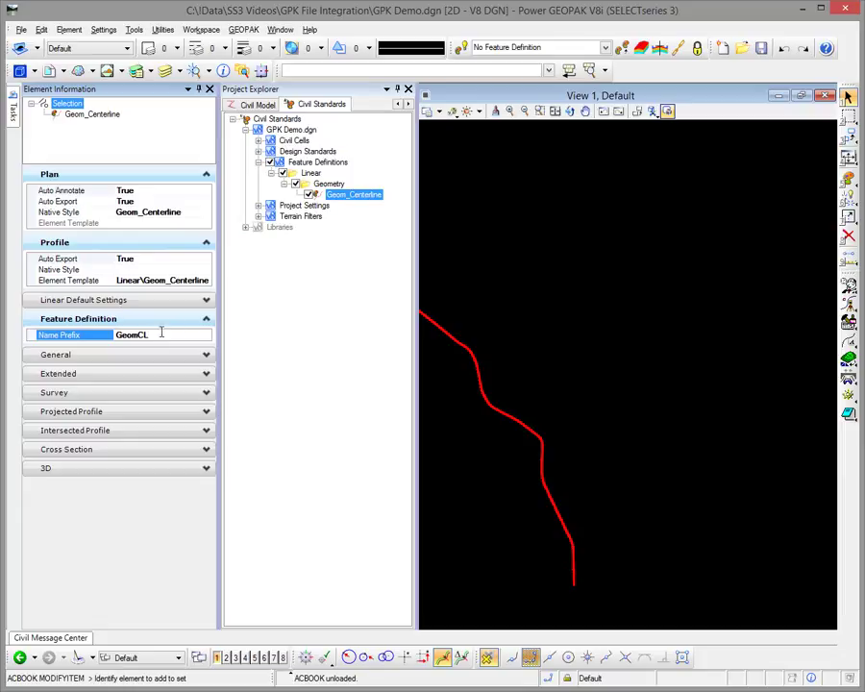
Review the Civil Formatting design file settings and choose By Index for the station Equation format
{"action": "left_click", "coordinate": [103, 30]}
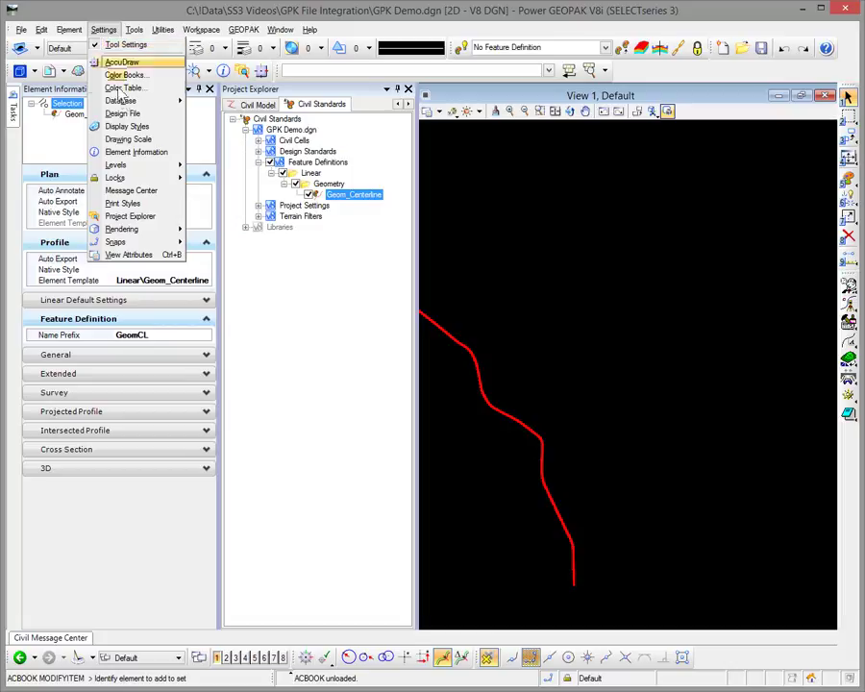
{"action": "left_click", "coordinate": [126, 115]}
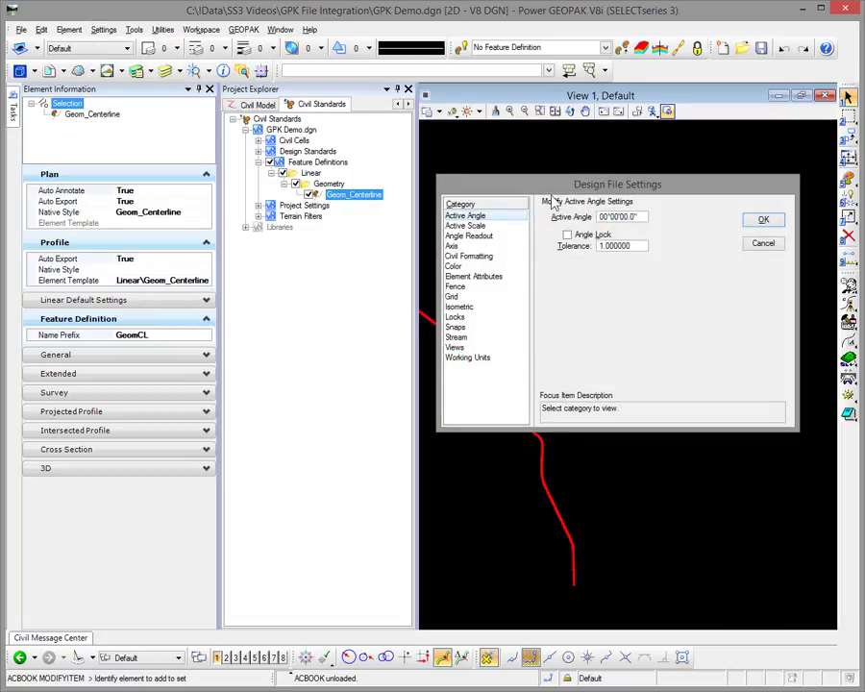
{"action": "left_click", "coordinate": [486, 261]}
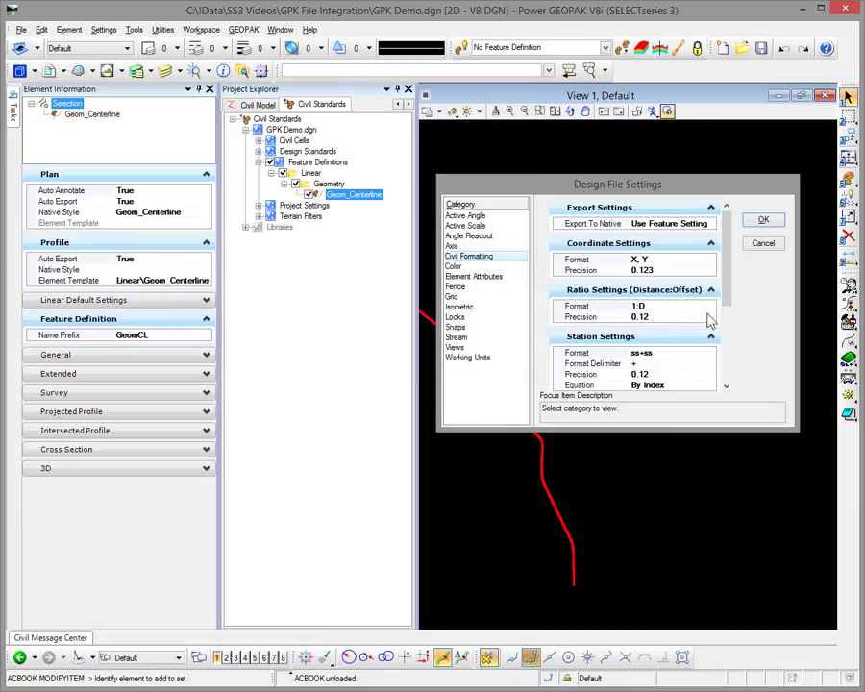
{"action": "left_click_drag", "start_coordinate": [727, 303], "coordinate": [734, 338]}
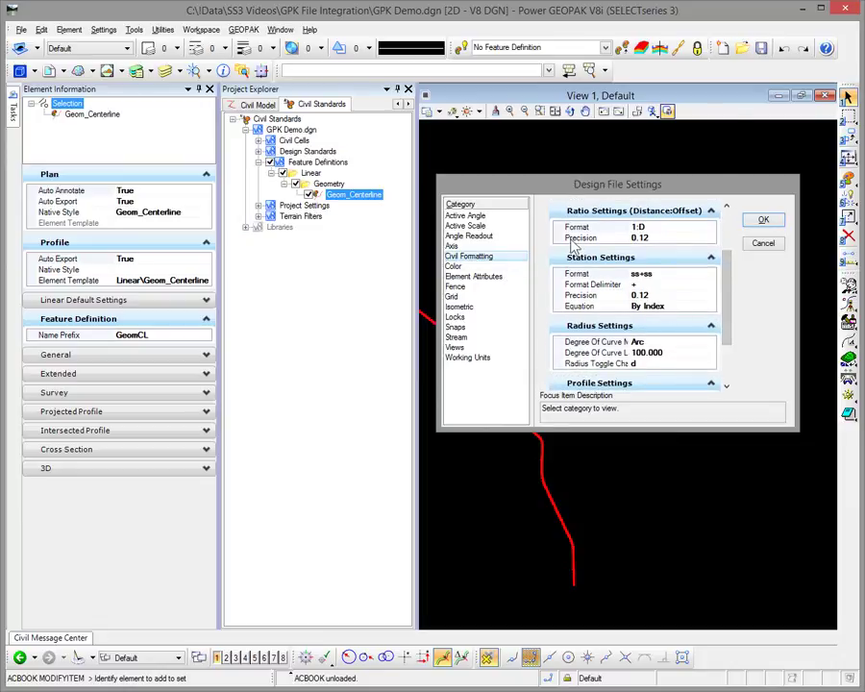
{"action": "left_click", "coordinate": [679, 307]}
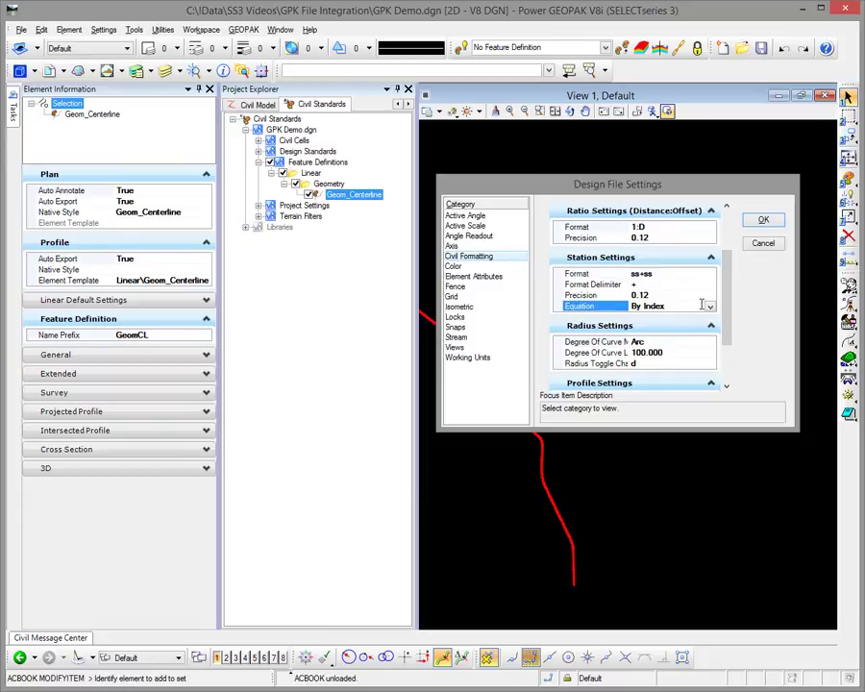
{"action": "left_click", "coordinate": [712, 308]}
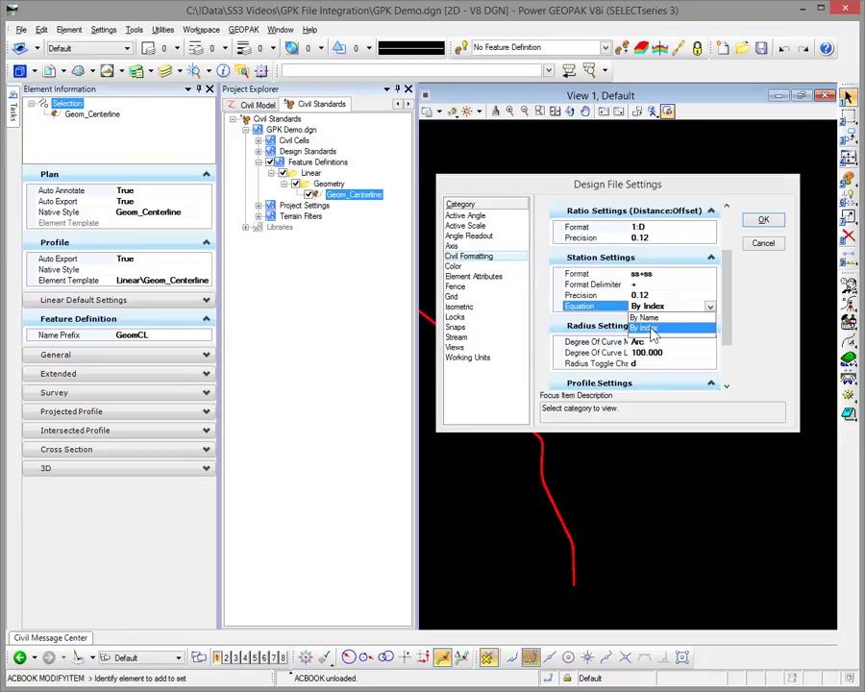
{"action": "left_click", "coordinate": [653, 329]}
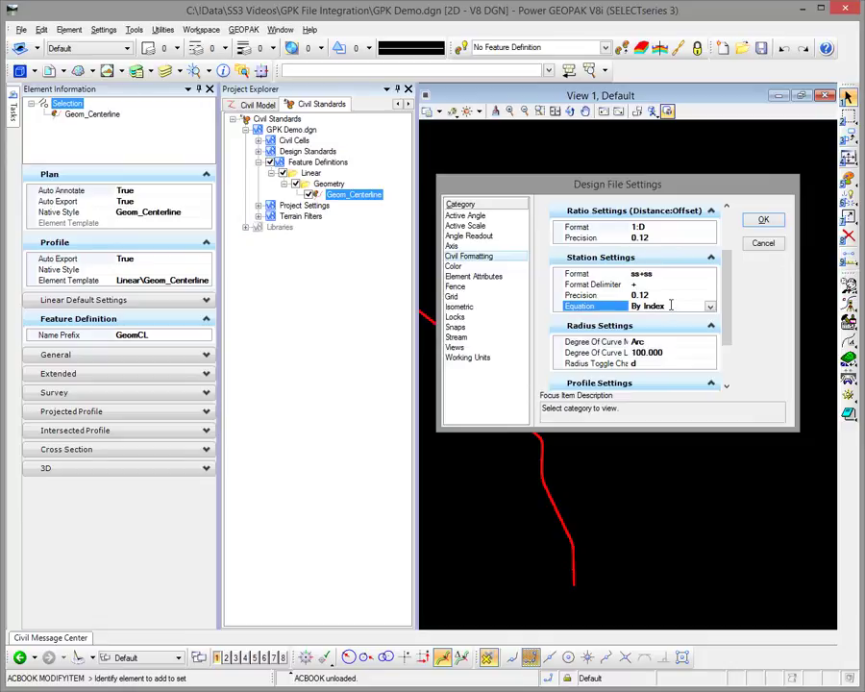
Check the available station Equation formats and close the design file settings without saving changes
{"action": "left_click", "coordinate": [710, 306]}
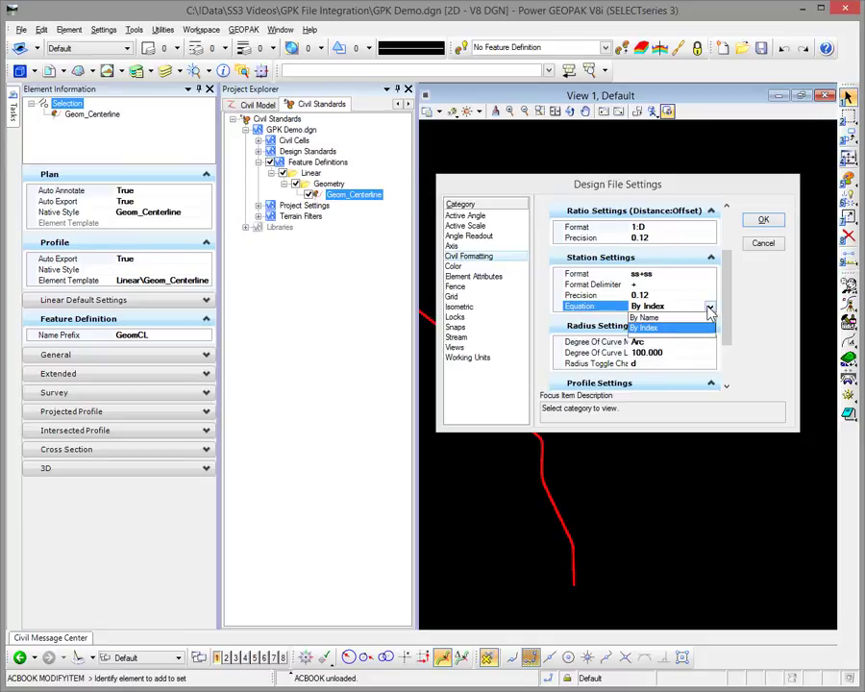
{"action": "left_click", "coordinate": [711, 308]}
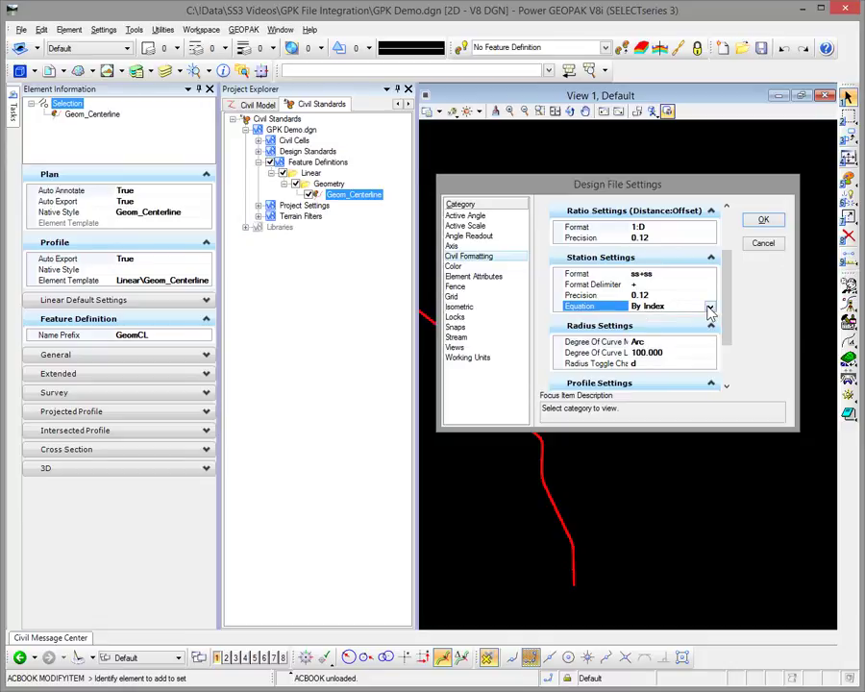
{"action": "left_click", "coordinate": [762, 246]}
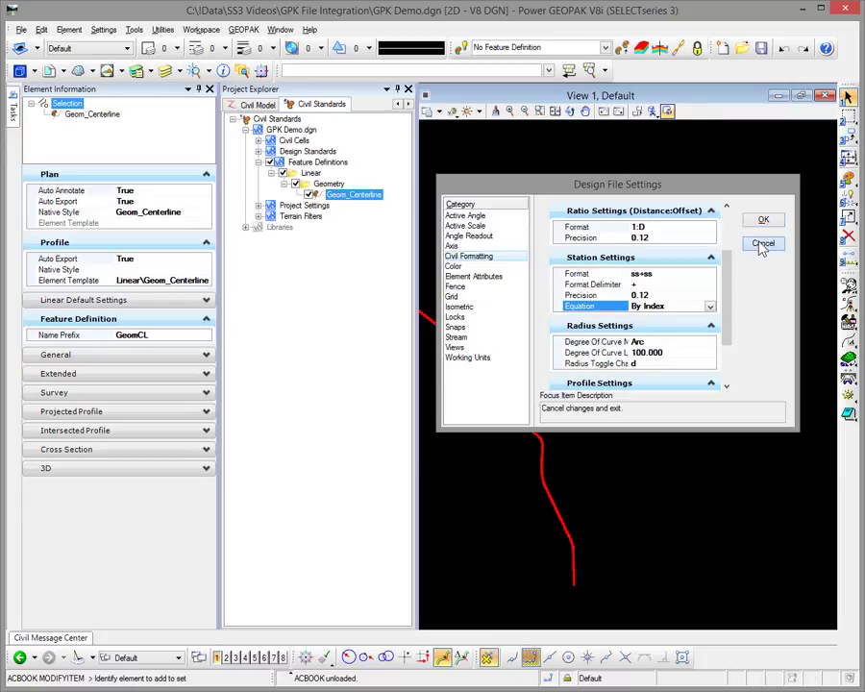
{"action": "left_click", "coordinate": [762, 246]}
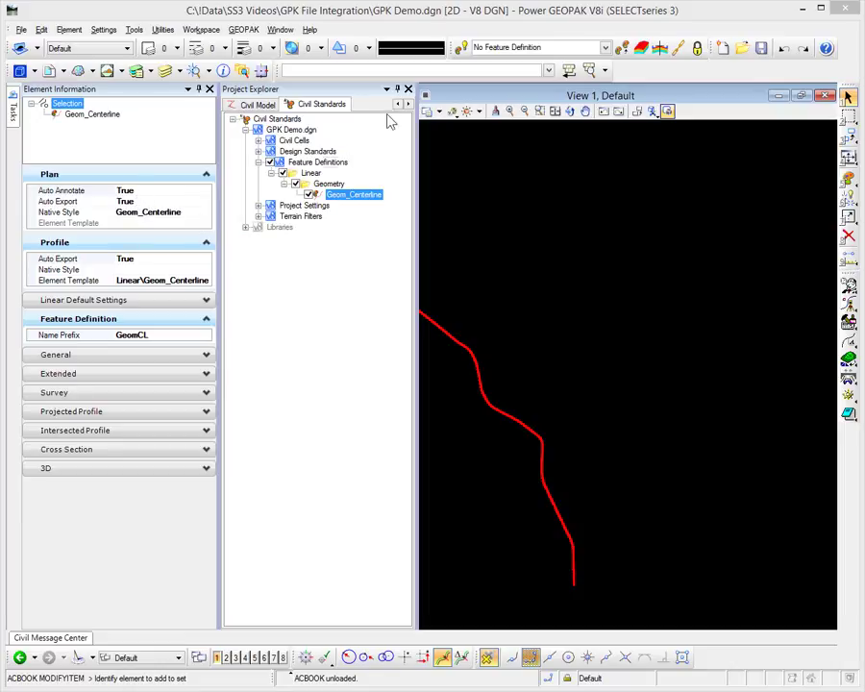
Collapse Element Information and Project Explorer to auto-hide so the drawing view gets the full width
{"action": "left_click", "coordinate": [199, 89]}
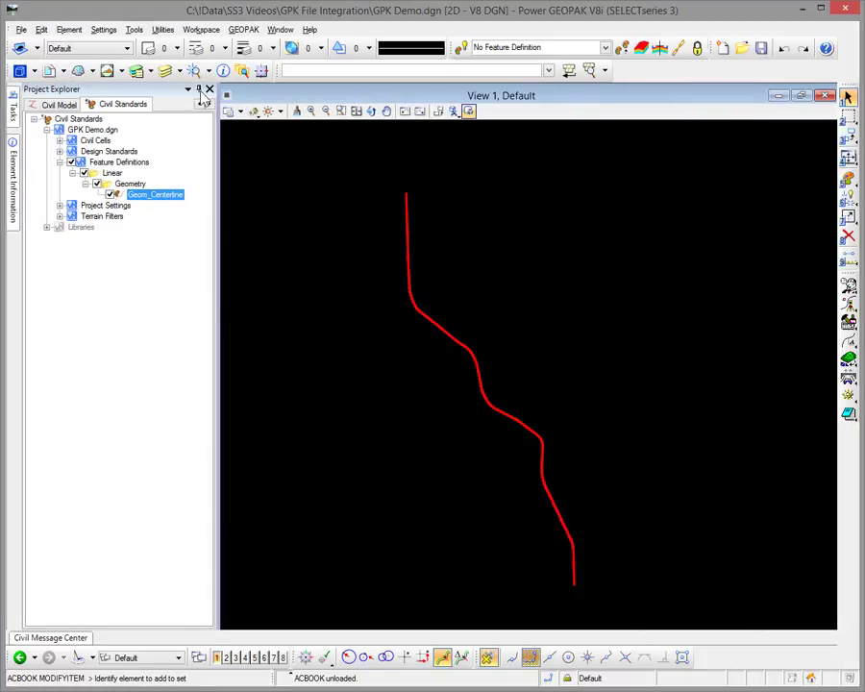
{"action": "left_click", "coordinate": [199, 88]}
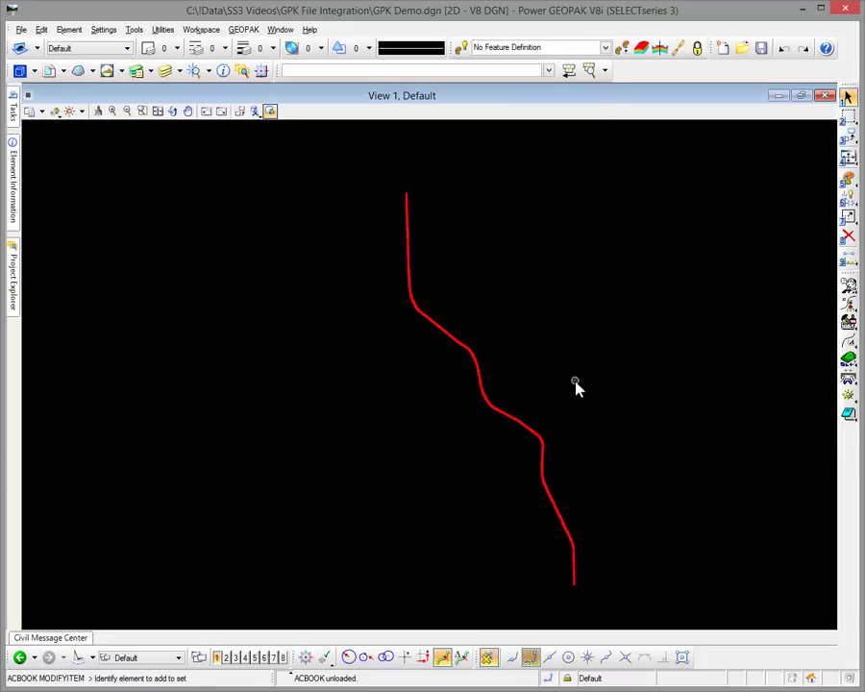
{"action": "middle_click_drag", "start_coordinate": [575, 385], "coordinate": [469, 358]}
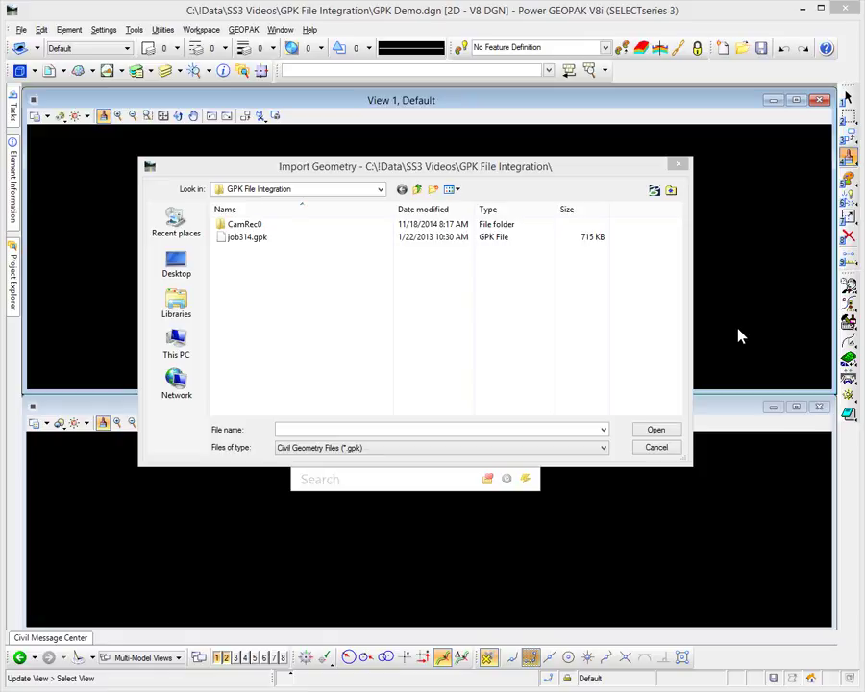
Leave the geometry import, create a coordinate geometry database for job 999, and turn off its Redefine option
{"action": "left_click", "coordinate": [660, 452]}
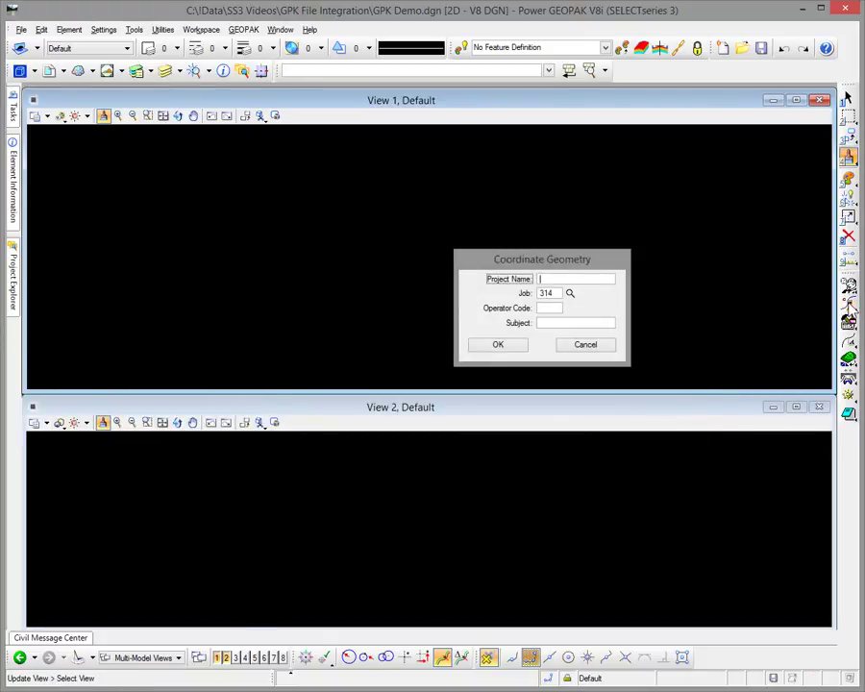
{"action": "double_click", "coordinate": [555, 295]}
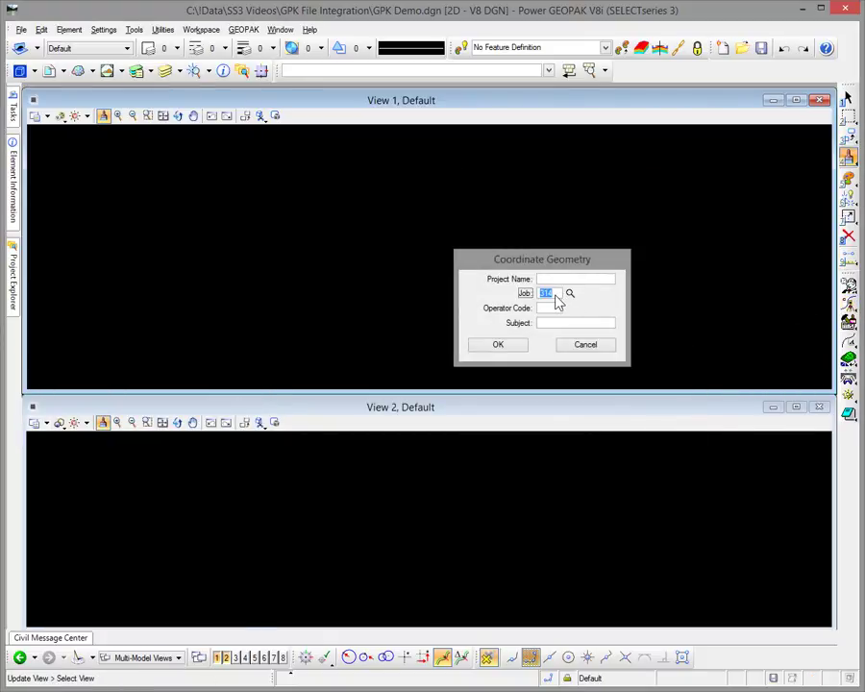
{"action": "type", "text": "999"}
{"action": "key", "text": "Tab"}
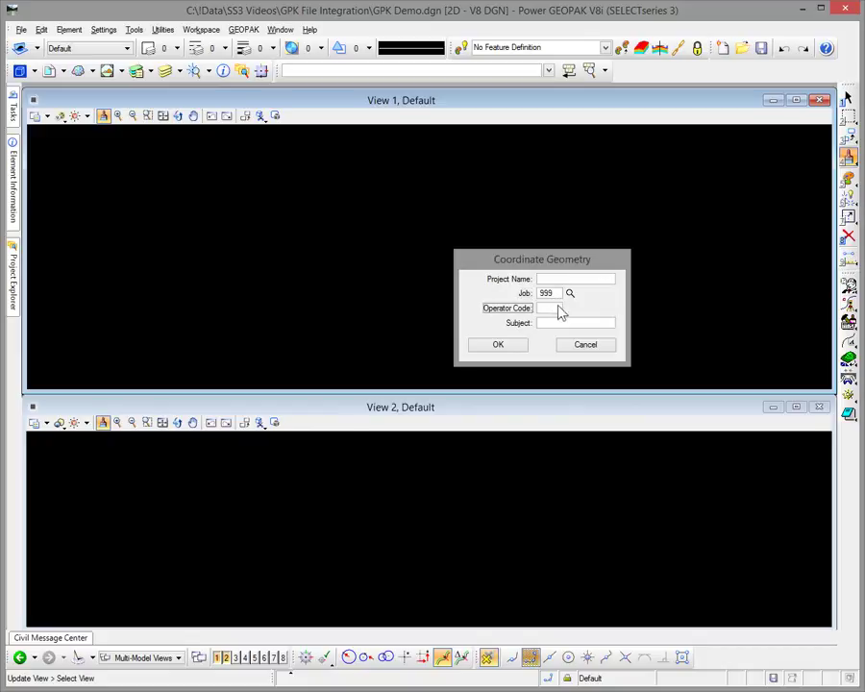
{"action": "left_click", "coordinate": [517, 348]}
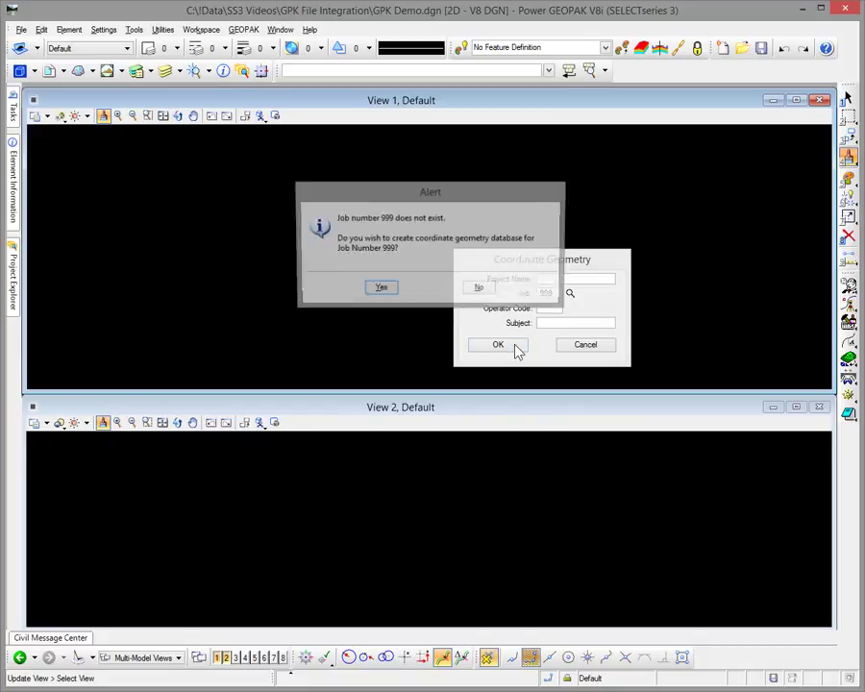
{"action": "left_click", "coordinate": [382, 297]}
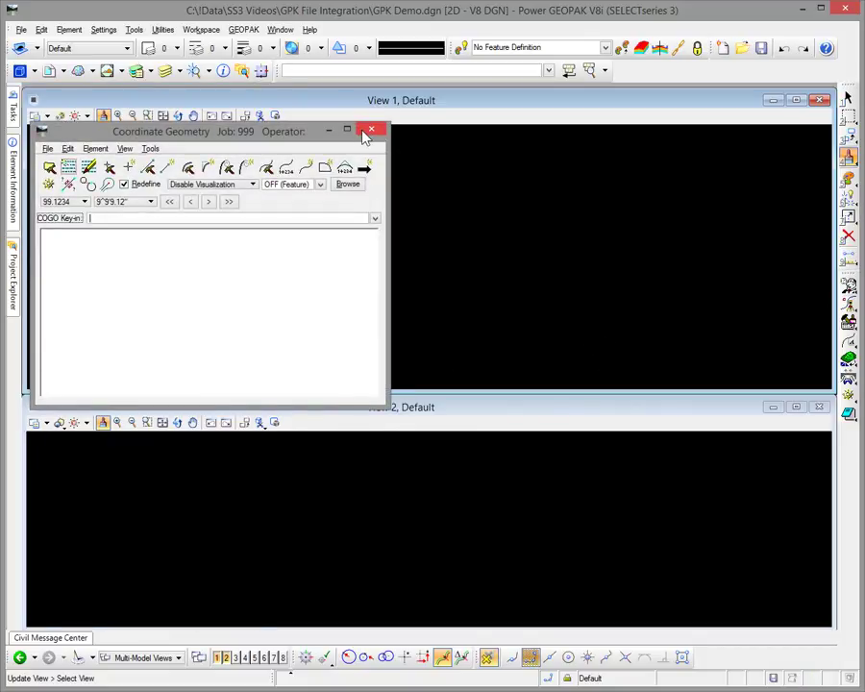
{"action": "left_click", "coordinate": [123, 184]}
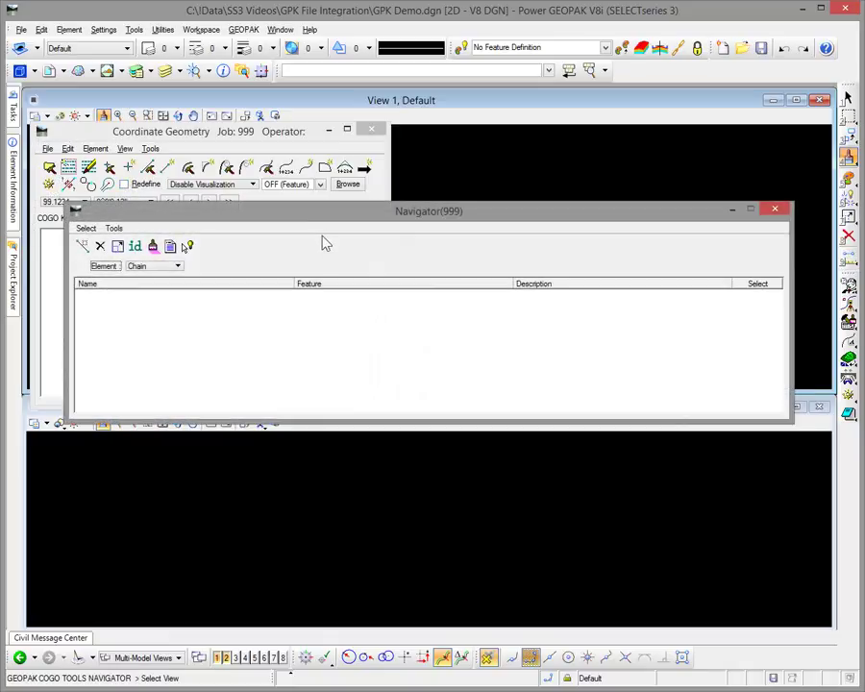
Check job 999's Navigator for stored chains and points, and close the coordinate geometry windows
{"action": "left_click", "coordinate": [174, 268]}
{"action": "left_click", "coordinate": [171, 274]}
{"action": "left_click", "coordinate": [171, 273]}
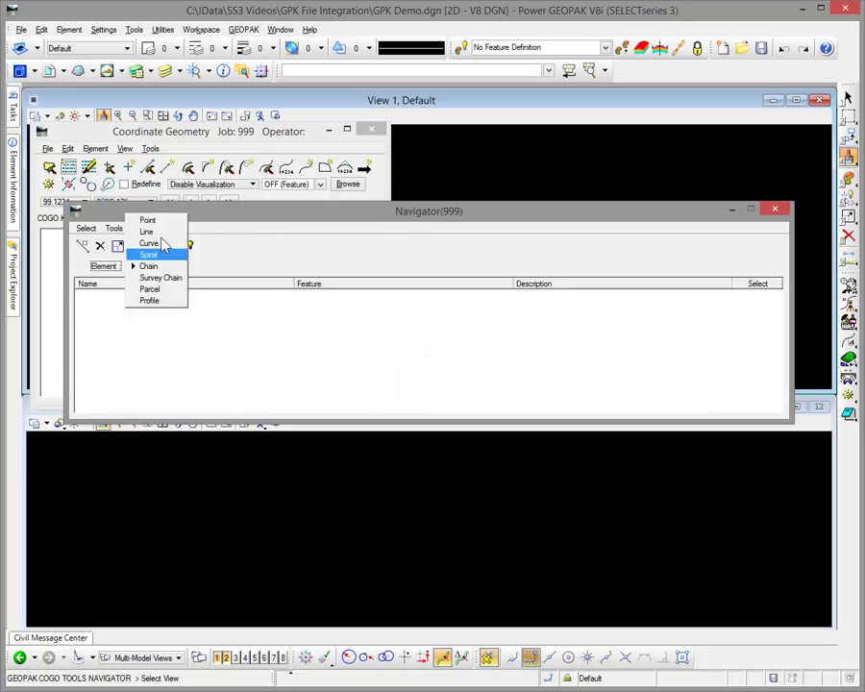
{"action": "left_click", "coordinate": [166, 220]}
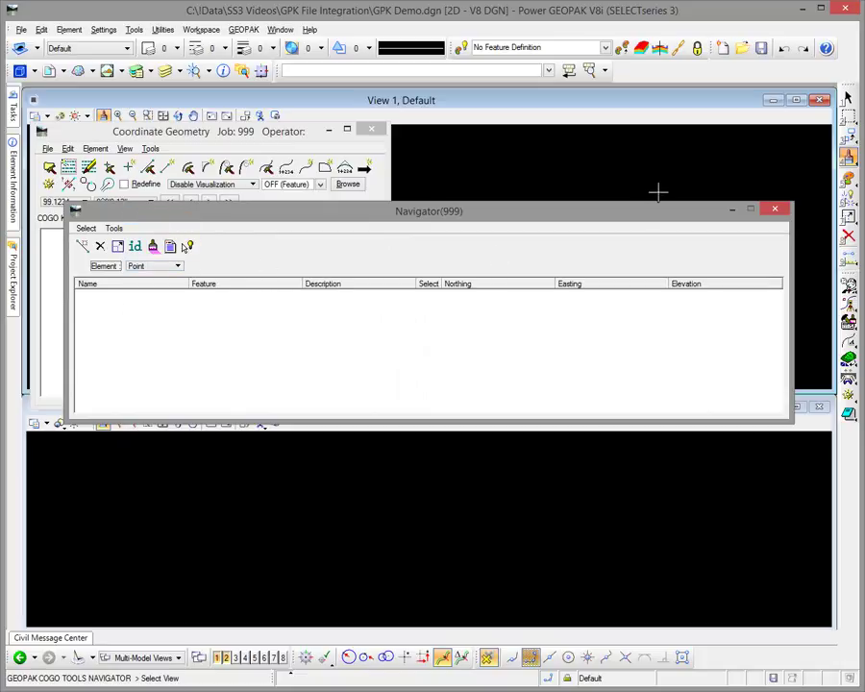
{"action": "left_click", "coordinate": [775, 209]}
{"action": "left_click", "coordinate": [373, 129]}
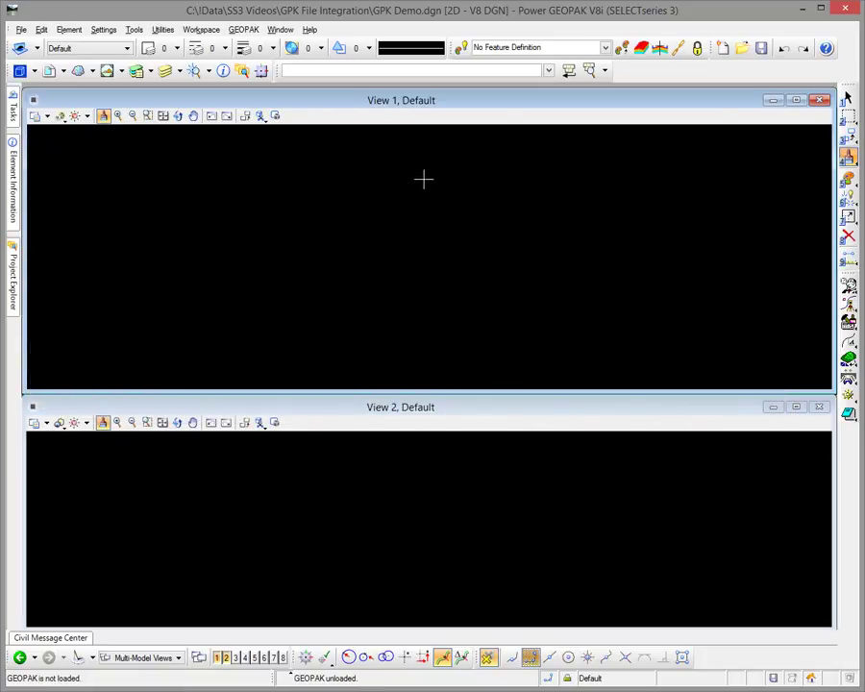
Start a geometry import from the file job314.gpk
{"action": "mouse_move", "coordinate": [11, 106]}
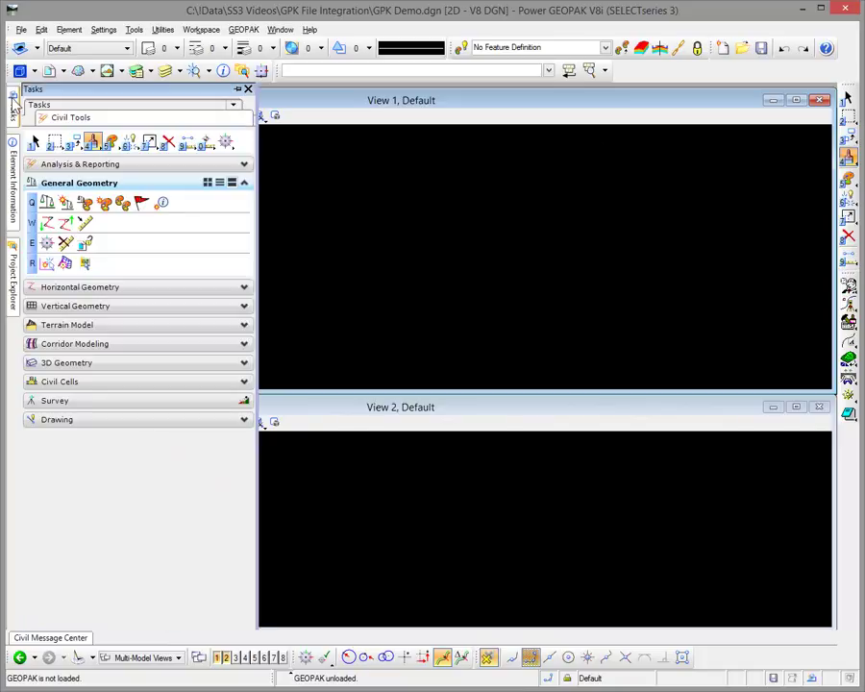
{"action": "left_click", "coordinate": [46, 223]}
{"action": "left_click", "coordinate": [67, 225]}
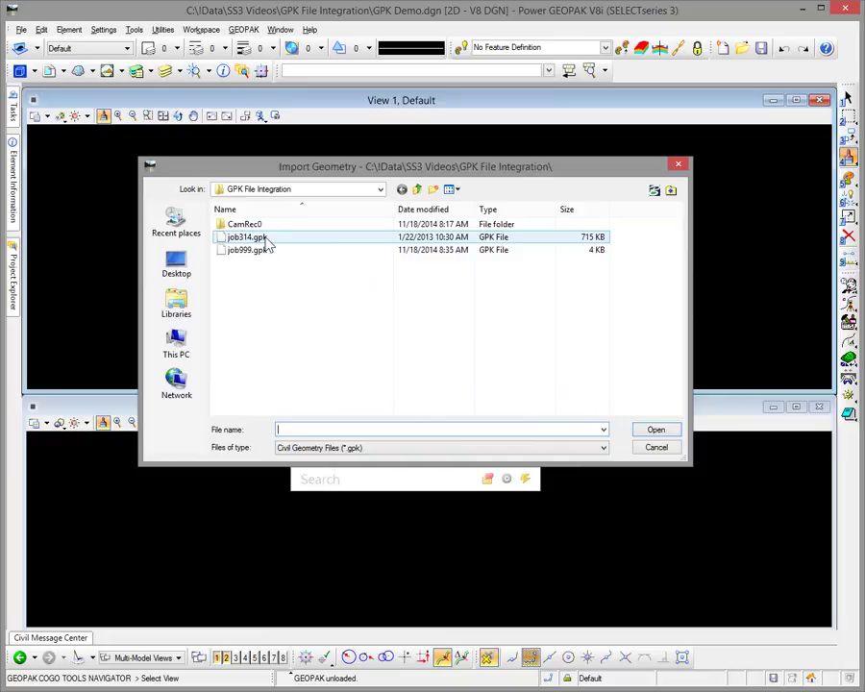
{"action": "left_click", "coordinate": [267, 242]}
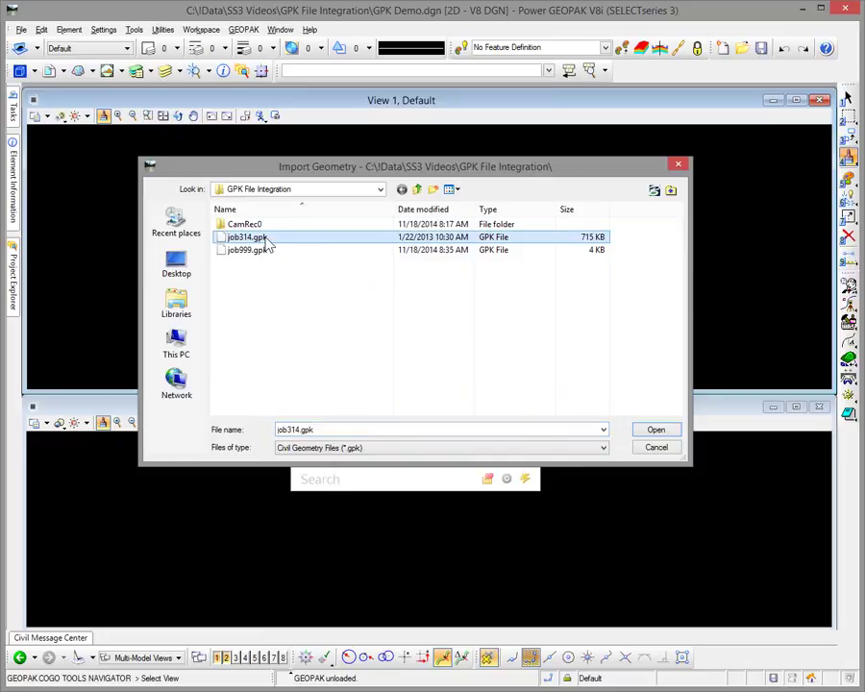
{"action": "left_click", "coordinate": [652, 432]}
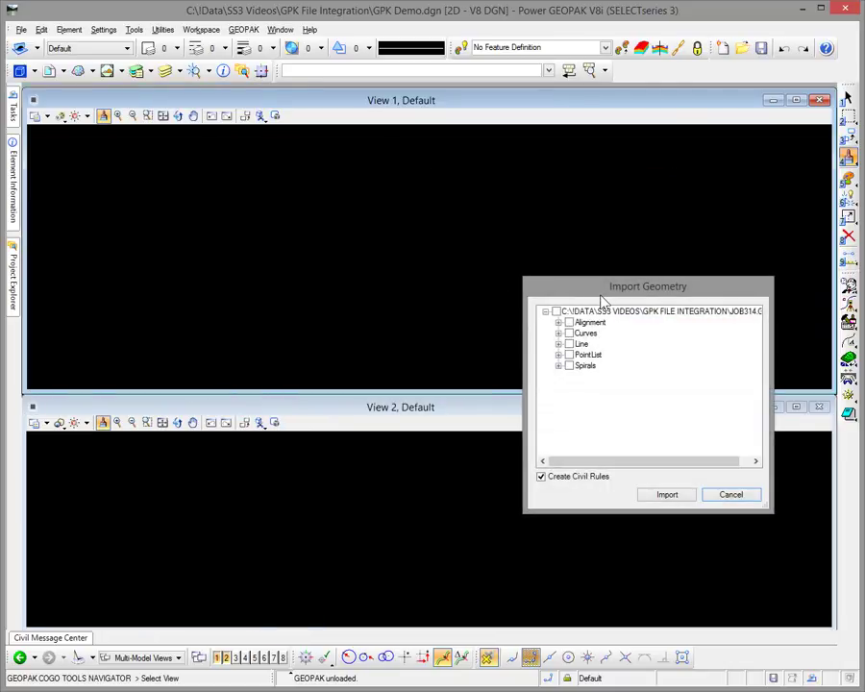
Expand the Geom_Centerline alignments and select GRAY's PROPOSED profile for import
{"action": "left_click_drag", "start_coordinate": [602, 301], "coordinate": [424, 160]}
{"action": "left_click", "coordinate": [380, 181]}
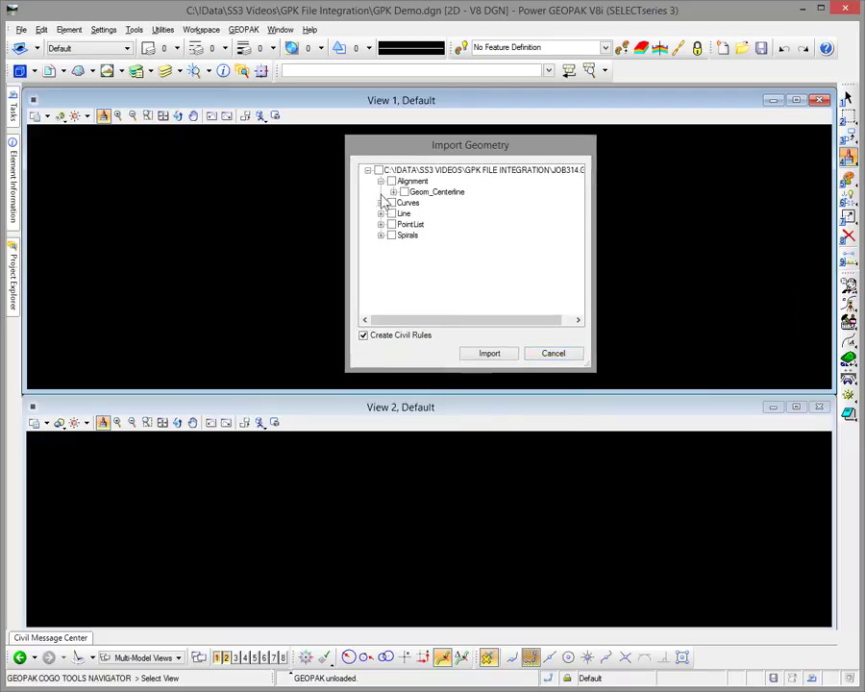
{"action": "left_click", "coordinate": [393, 191]}
{"action": "left_click", "coordinate": [406, 203]}
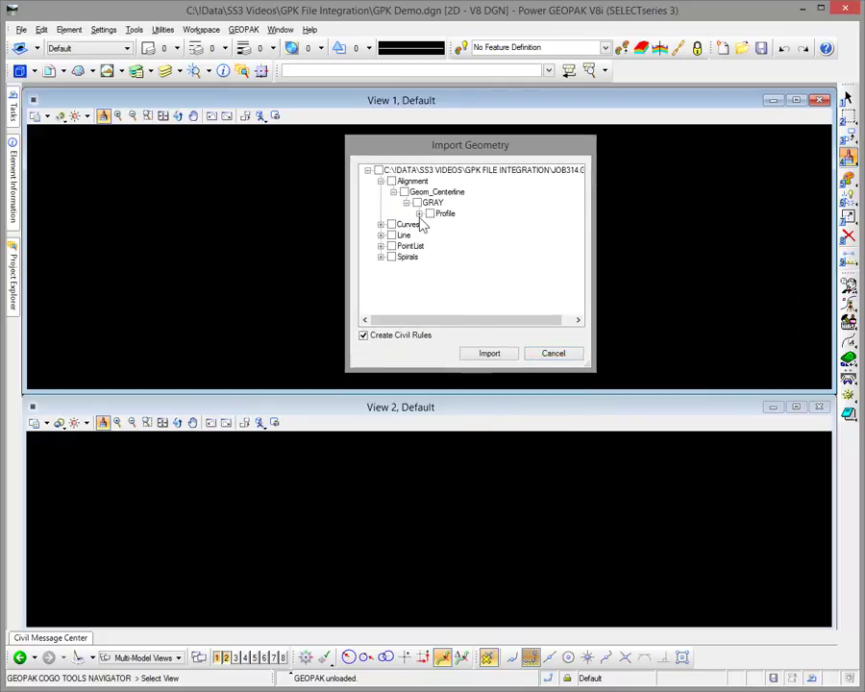
{"action": "left_click", "coordinate": [420, 214]}
{"action": "left_click", "coordinate": [442, 235]}
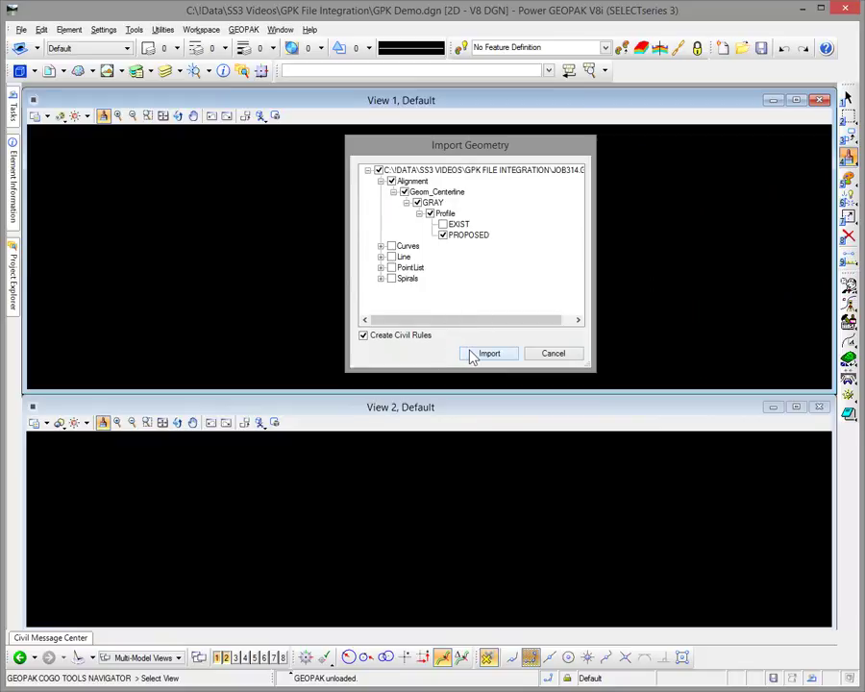
Import the selected geometry with Create Civil Rules on, using job999.gpk as the job for the export
{"action": "left_click", "coordinate": [486, 353]}
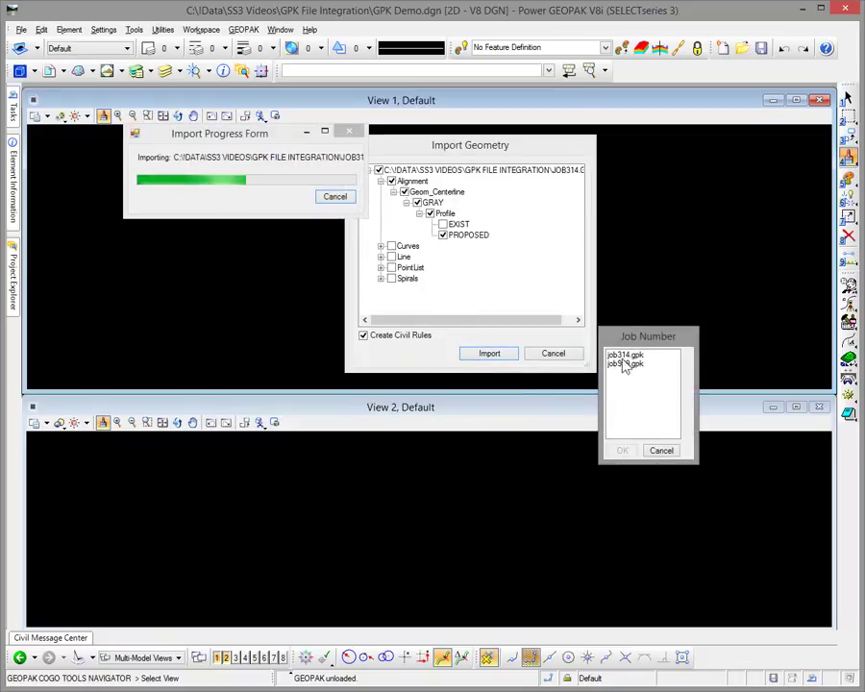
{"action": "left_click", "coordinate": [631, 368]}
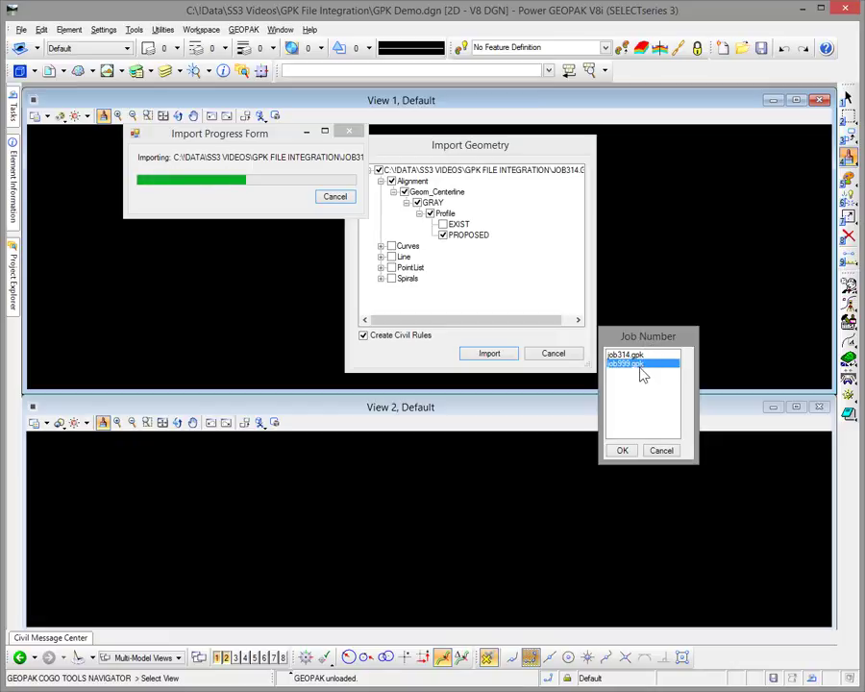
{"action": "left_click", "coordinate": [620, 455]}
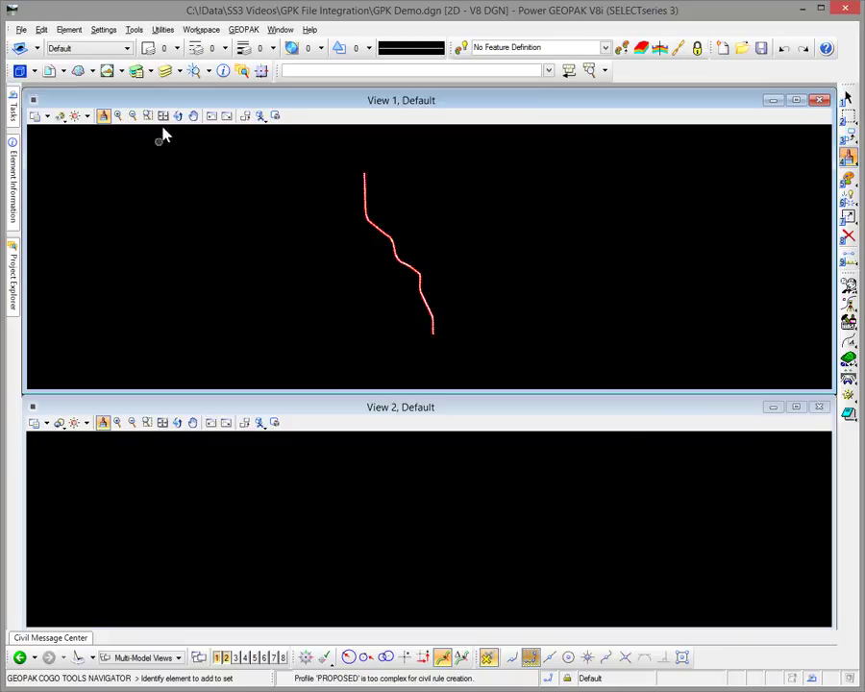
Examine the imported GRAY alignment's stationing, PC label and curve data annotation at close range
{"action": "left_click", "coordinate": [133, 116]}
{"action": "left_click", "coordinate": [148, 117]}
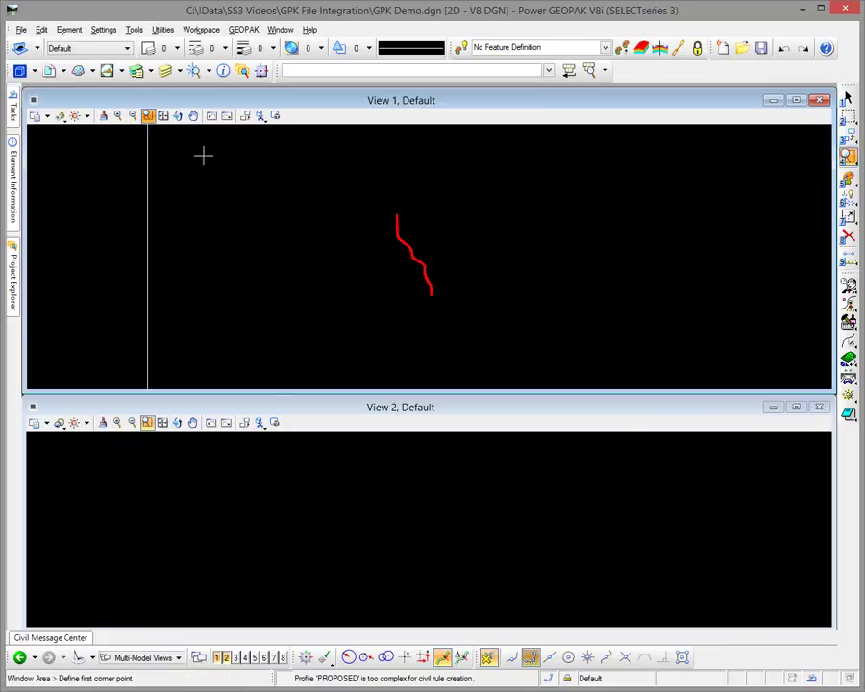
{"action": "left_click", "coordinate": [419, 249]}
{"action": "left_click", "coordinate": [459, 304]}
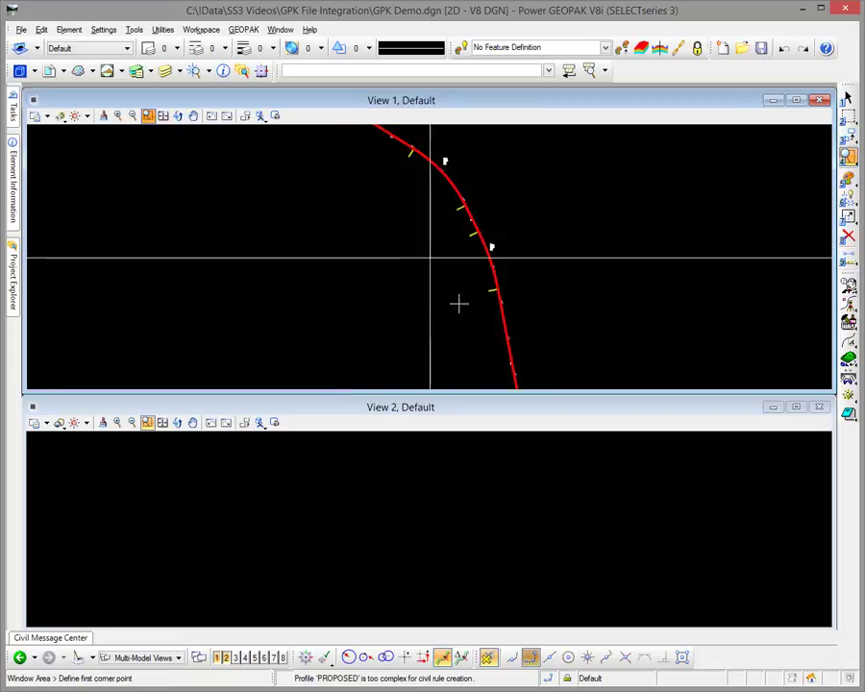
{"action": "left_click", "coordinate": [457, 199]}
{"action": "left_click", "coordinate": [522, 277]}
{"action": "left_click", "coordinate": [368, 288]}
{"action": "left_click", "coordinate": [478, 286]}
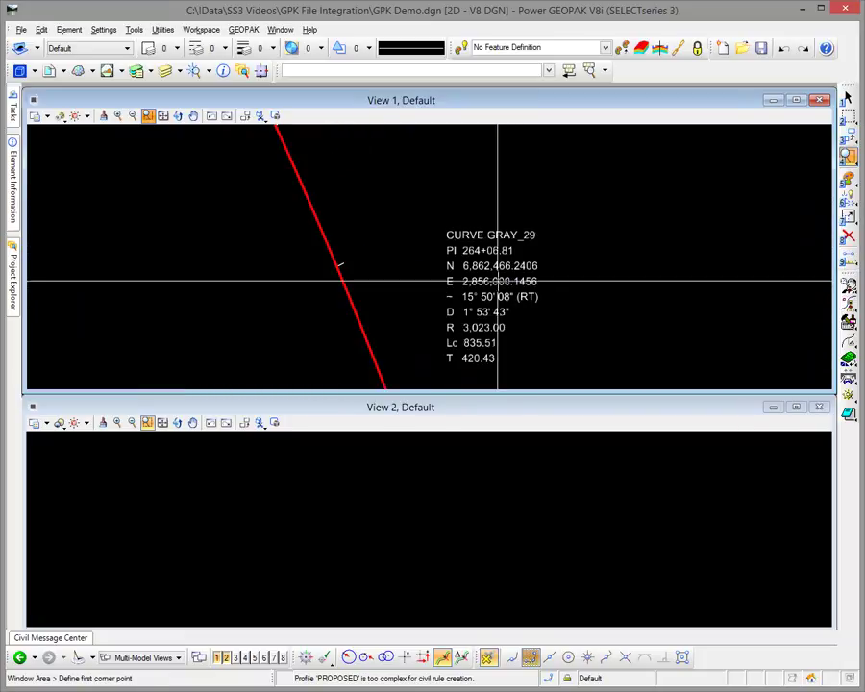
{"action": "scroll", "coordinate": [350, 261], "scroll_direction": "down", "scroll_amount": 3}
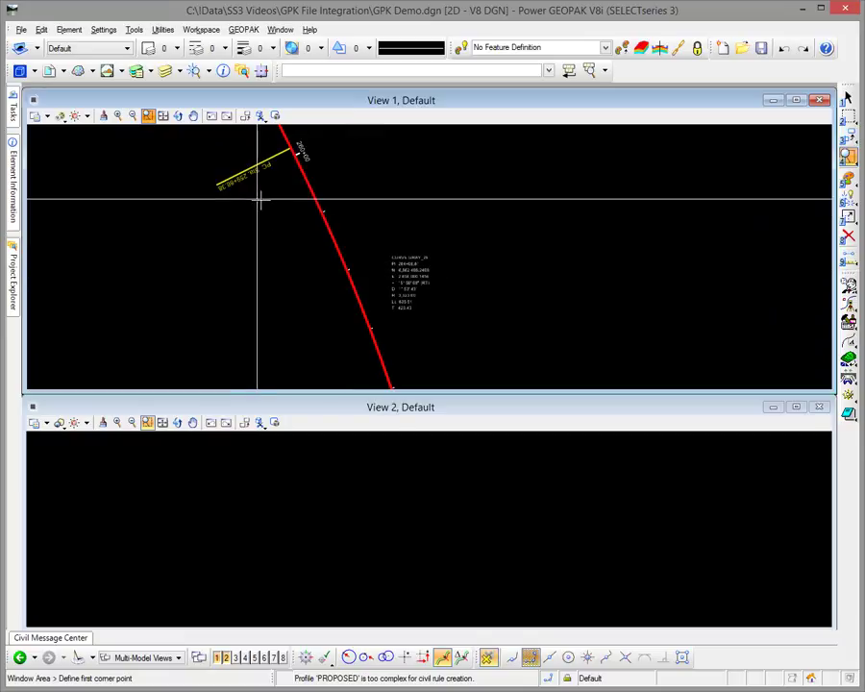
{"action": "middle_click_drag", "start_coordinate": [264, 203], "coordinate": [307, 242]}
{"action": "scroll", "coordinate": [306, 242], "scroll_direction": "up", "scroll_amount": 1}
{"action": "right_click", "coordinate": [306, 242]}
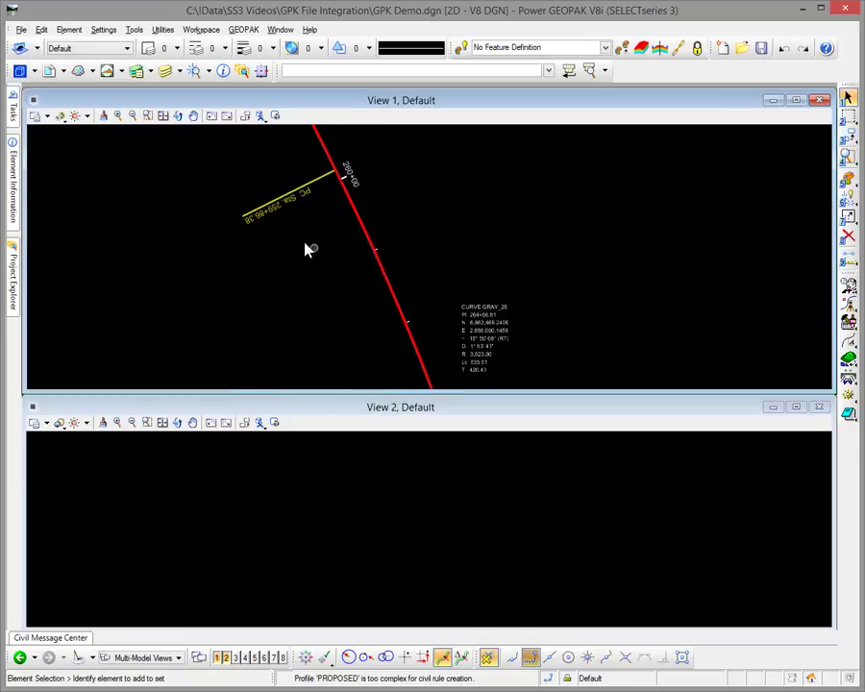
{"action": "left_click", "coordinate": [103, 30]}
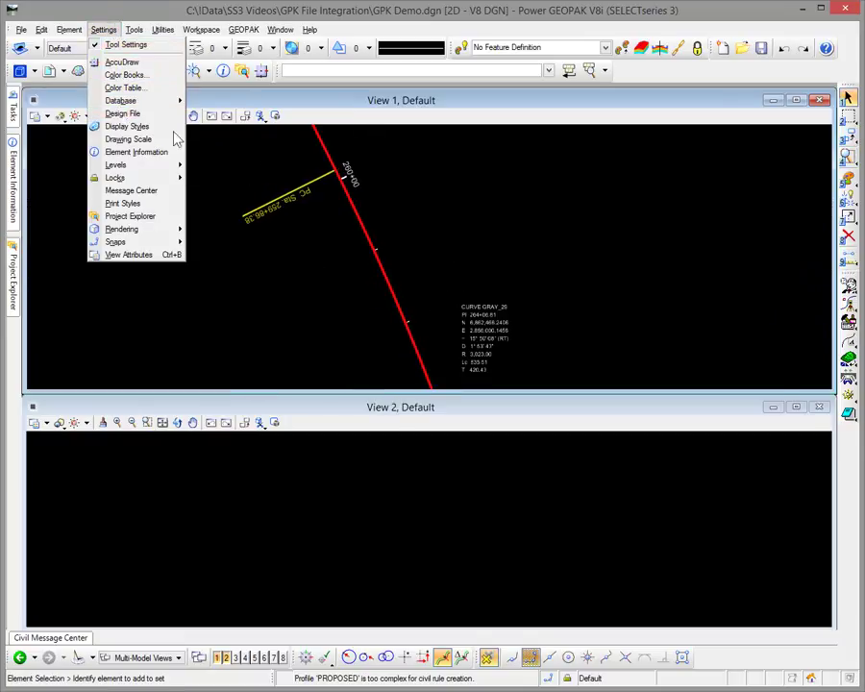
{"action": "left_click", "coordinate": [122, 114]}
{"action": "left_click", "coordinate": [764, 246]}
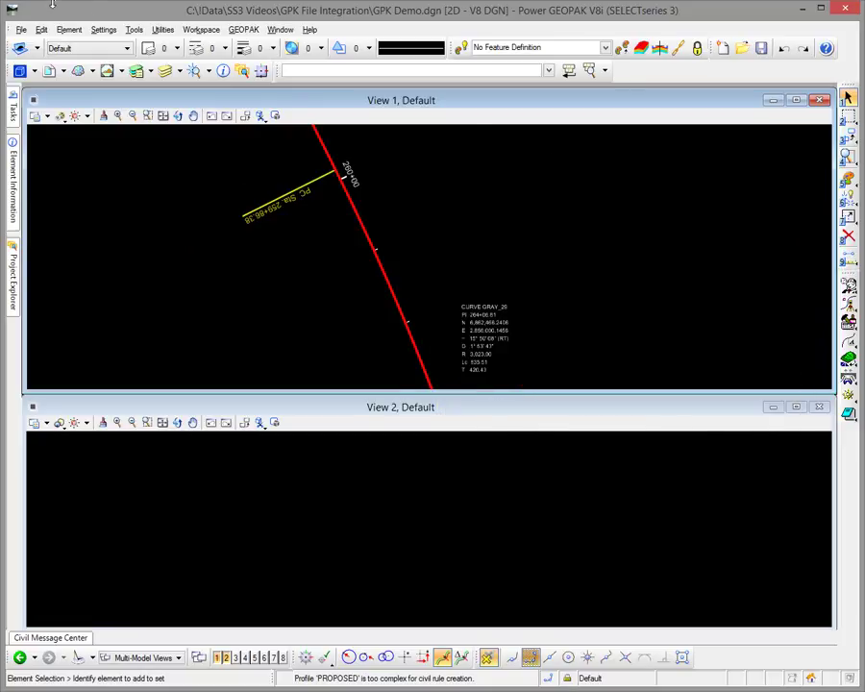
Open the Drawing Scale settings for the design file
{"action": "left_click", "coordinate": [67, 31]}
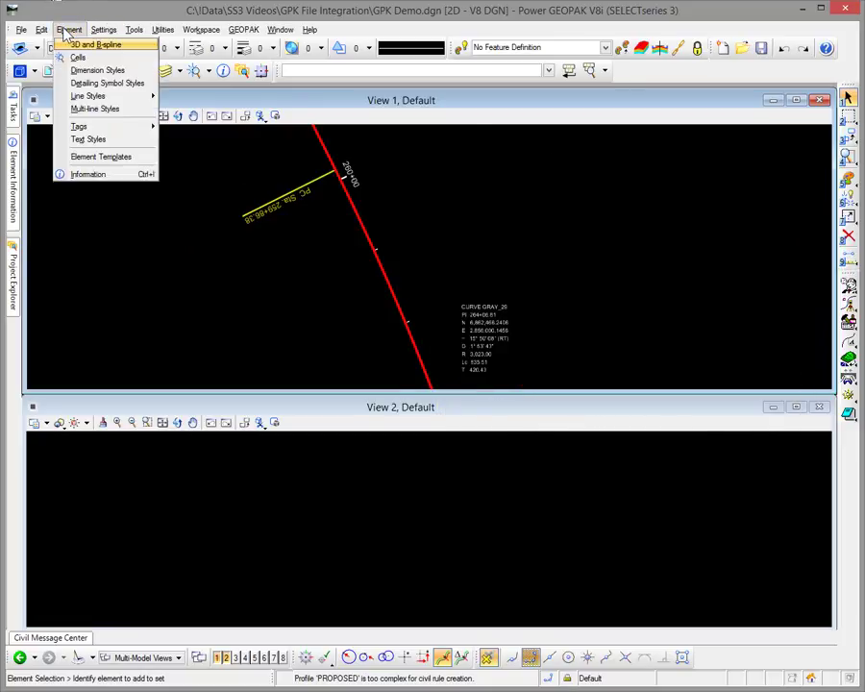
{"action": "mouse_move", "coordinate": [103, 30]}
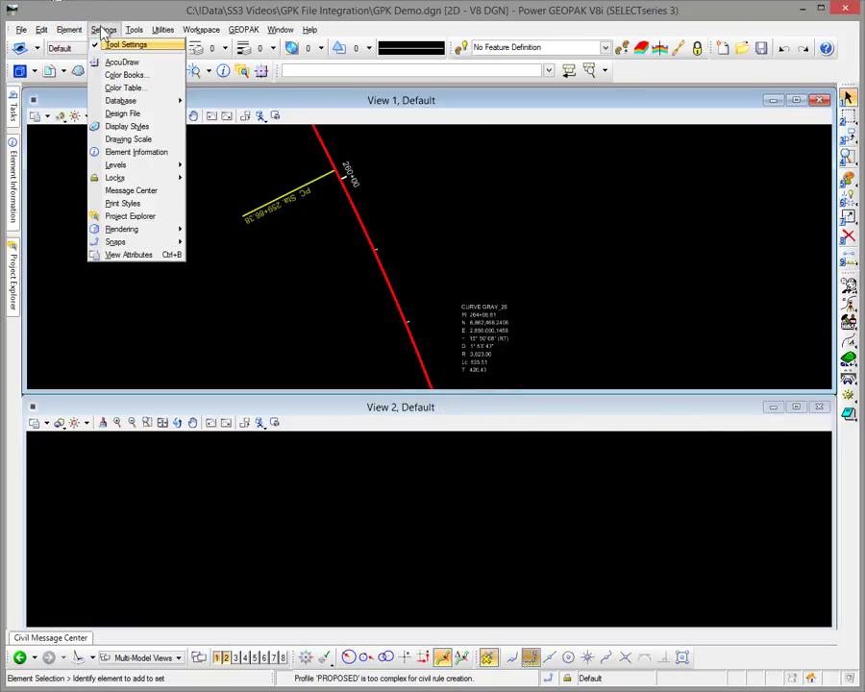
{"action": "left_click", "coordinate": [132, 140]}
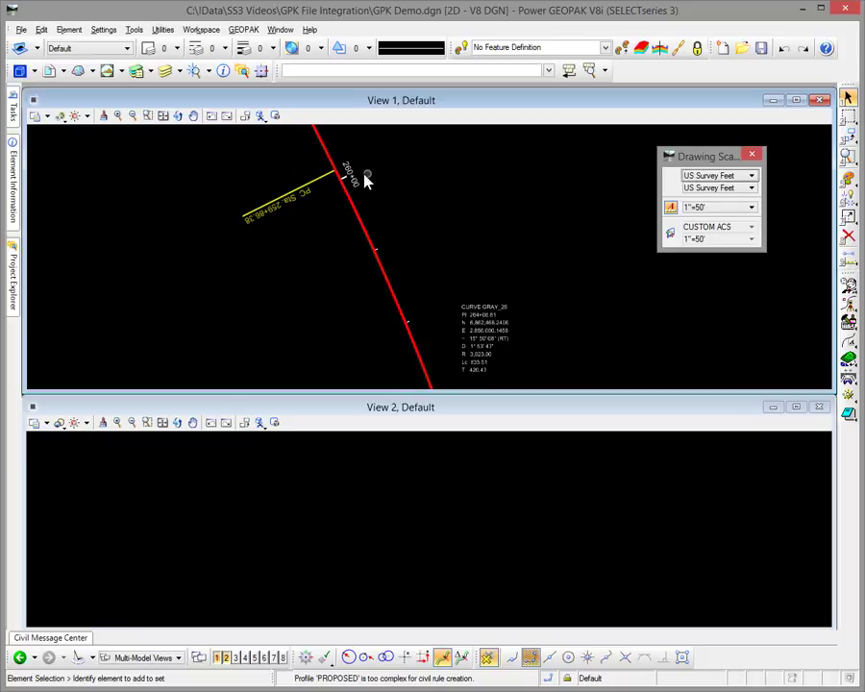
{"action": "mouse_move", "coordinate": [362, 185]}
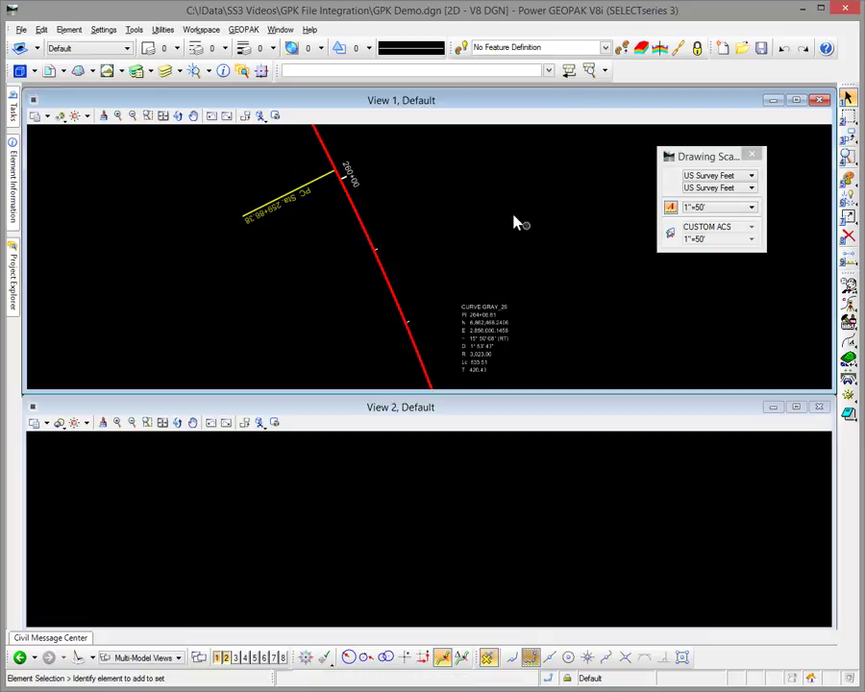
Open alignment GRAY's profile model in View 2 and check its PROPOSED profile at close range
{"action": "left_click", "coordinate": [360, 227]}
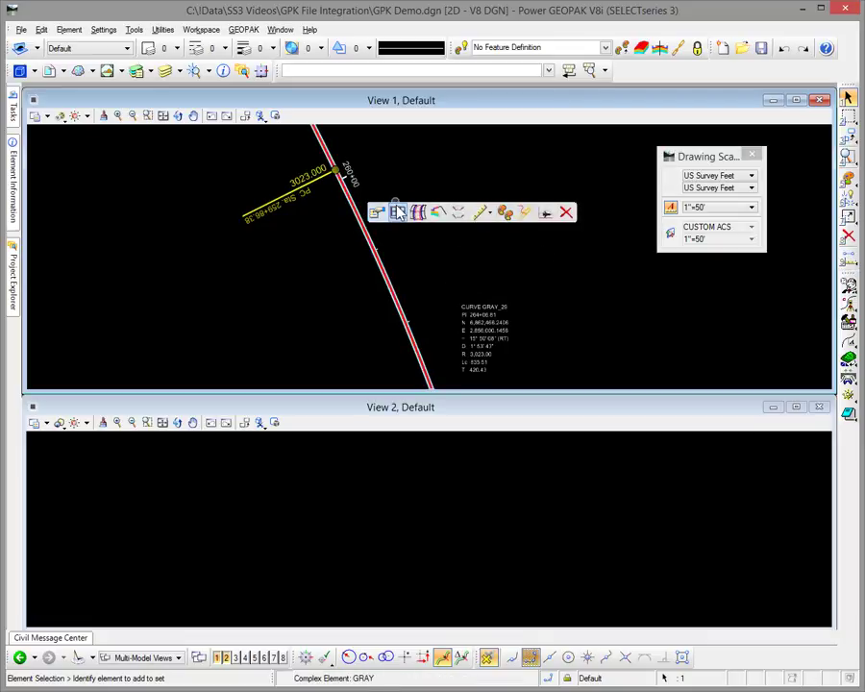
{"action": "left_click", "coordinate": [397, 212]}
{"action": "left_click", "coordinate": [412, 502]}
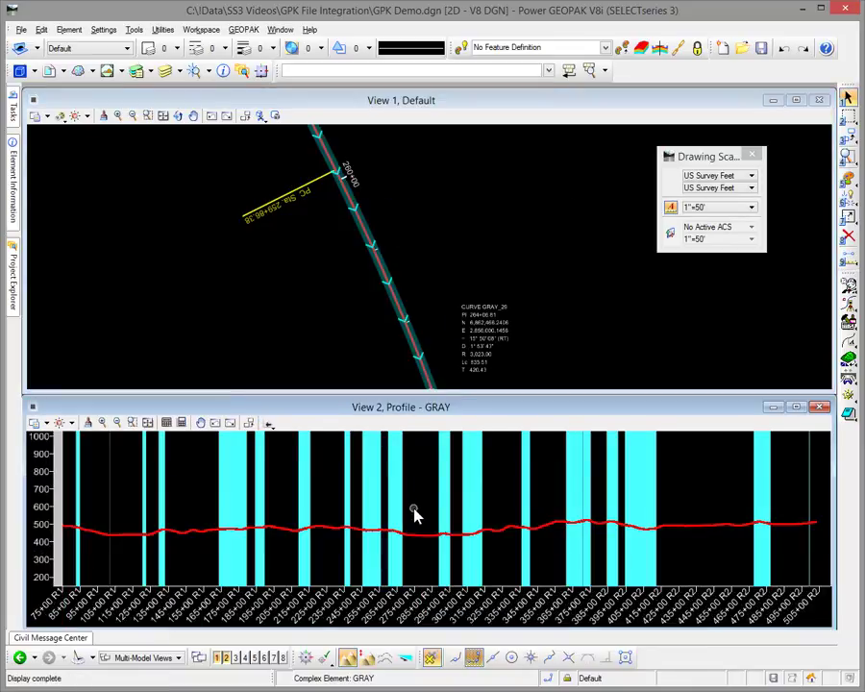
{"action": "scroll", "coordinate": [333, 538], "scroll_direction": "up", "scroll_amount": 5}
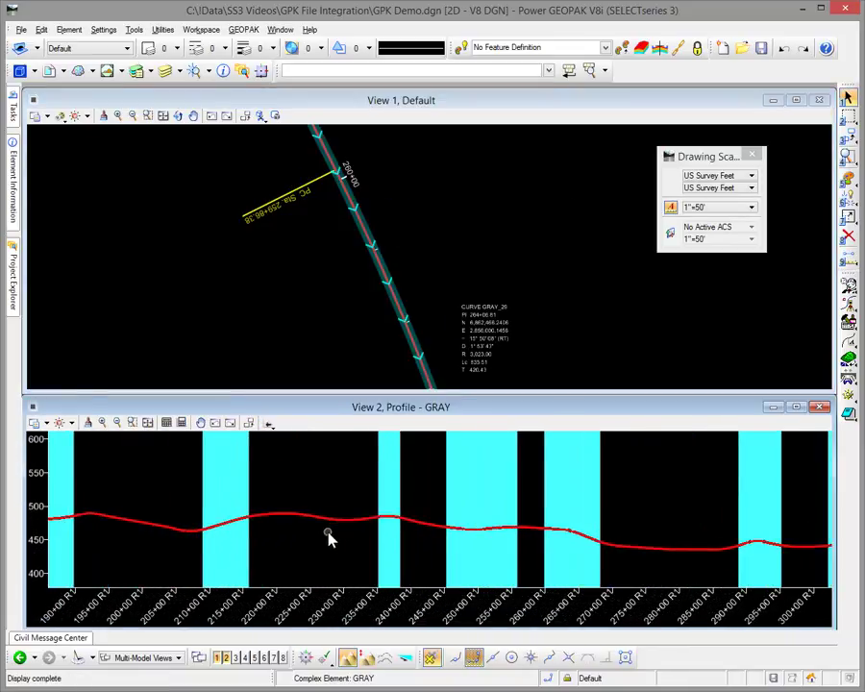
{"action": "scroll", "coordinate": [329, 539], "scroll_direction": "up", "scroll_amount": 2}
{"action": "left_click", "coordinate": [313, 508]}
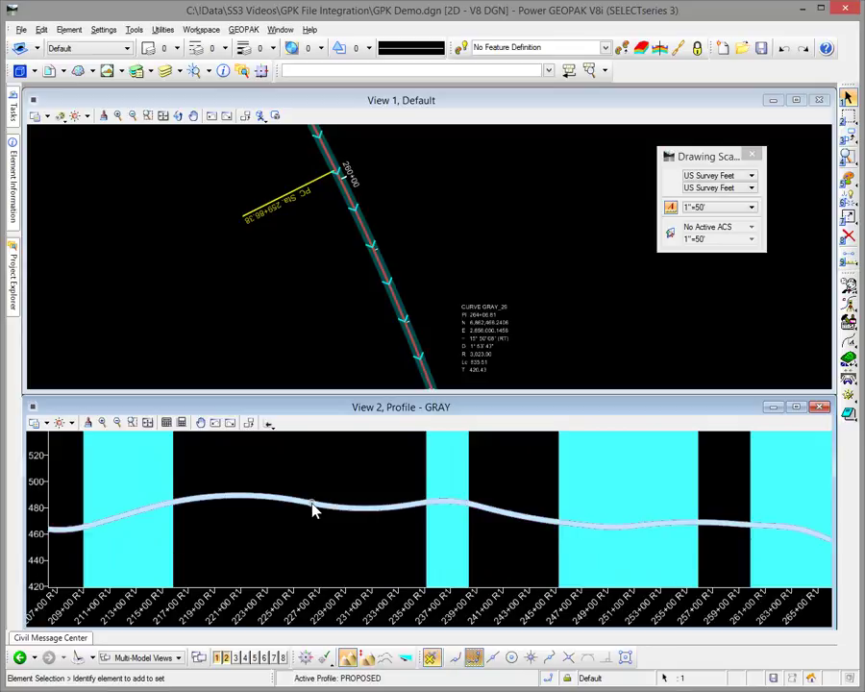
{"action": "mouse_move", "coordinate": [313, 510]}
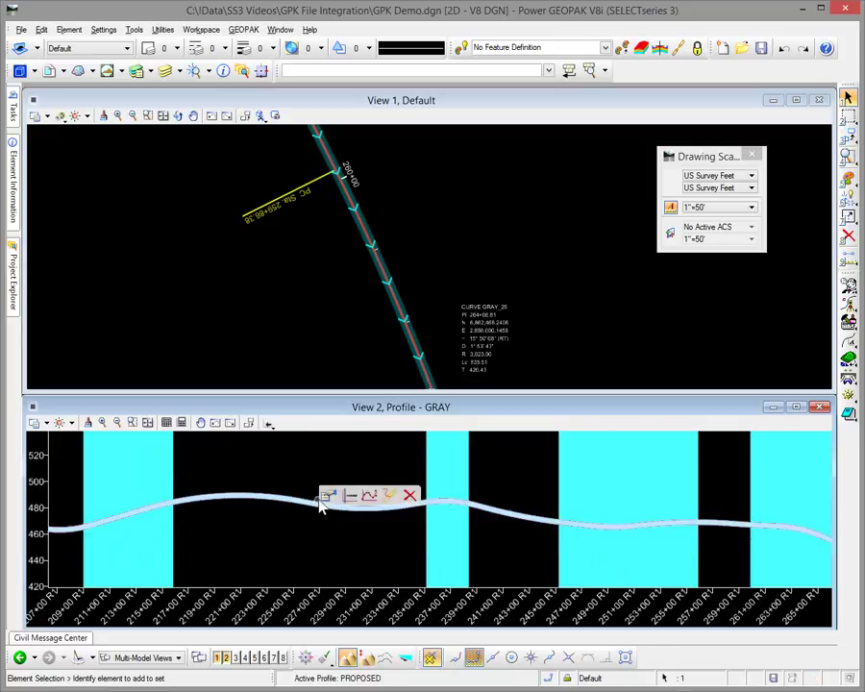
{"action": "left_click", "coordinate": [248, 534]}
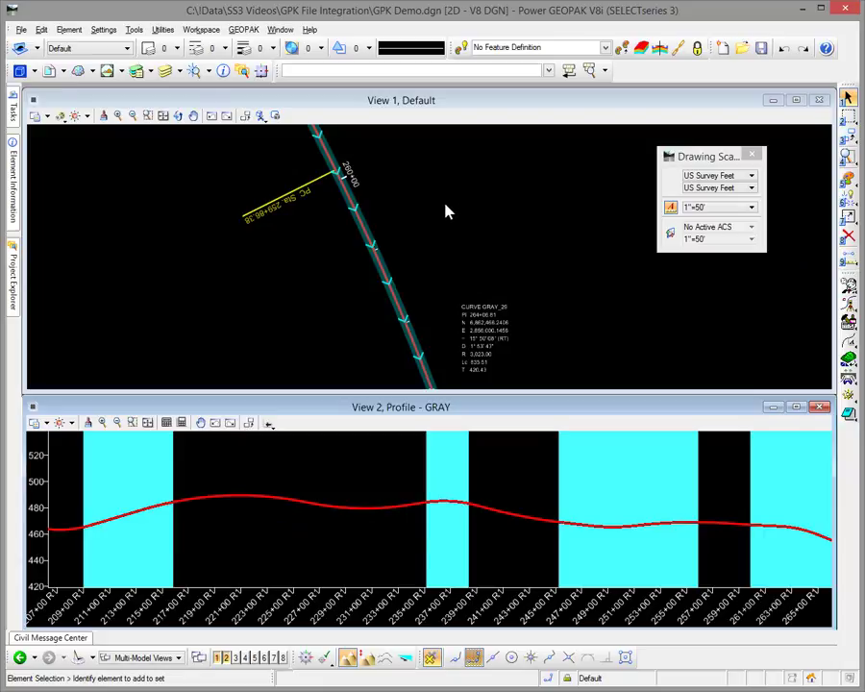
Set the annotation scale of the plan model to 1"=100'
{"action": "left_click", "coordinate": [444, 204]}
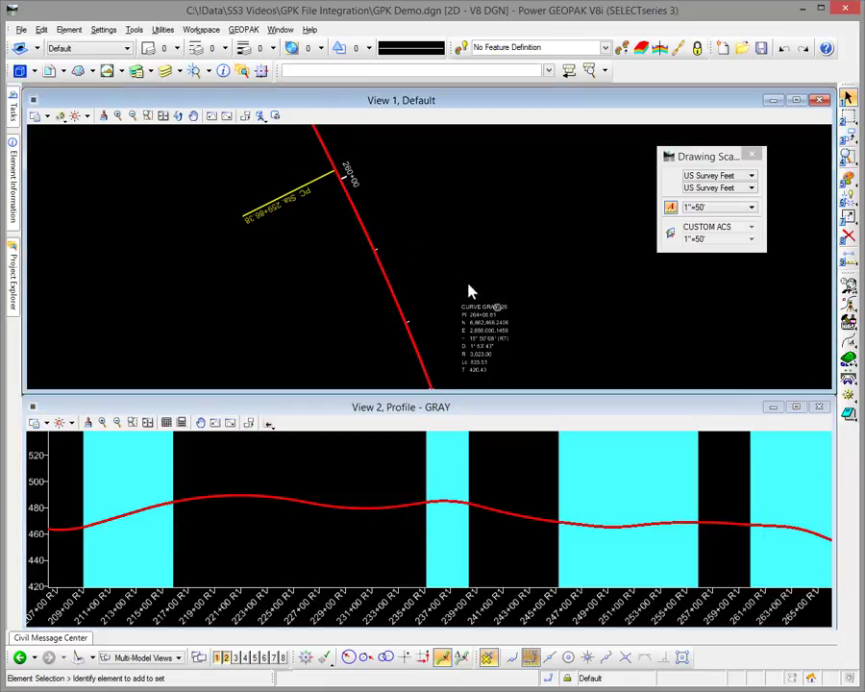
{"action": "left_click", "coordinate": [714, 209]}
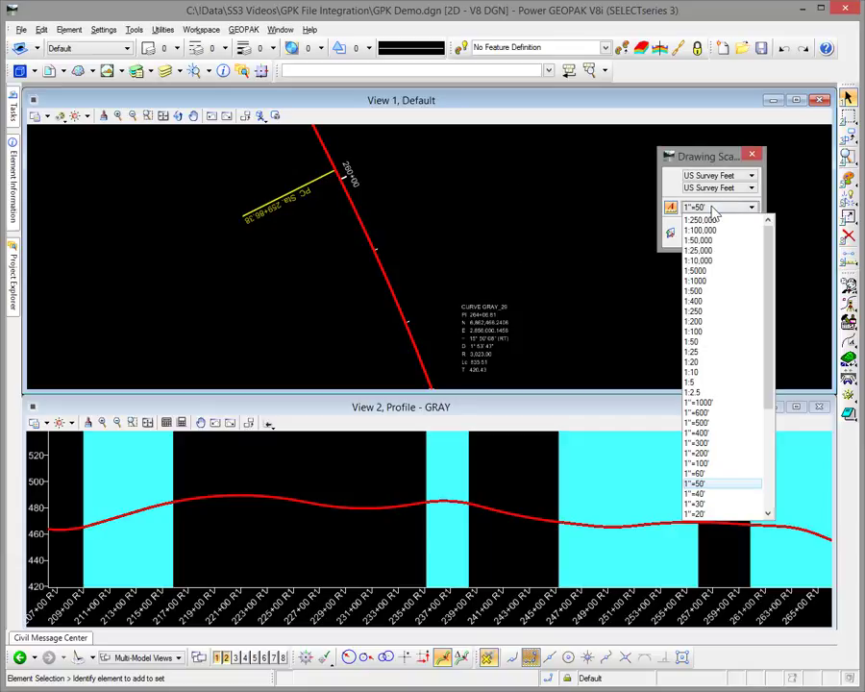
{"action": "left_click", "coordinate": [699, 464]}
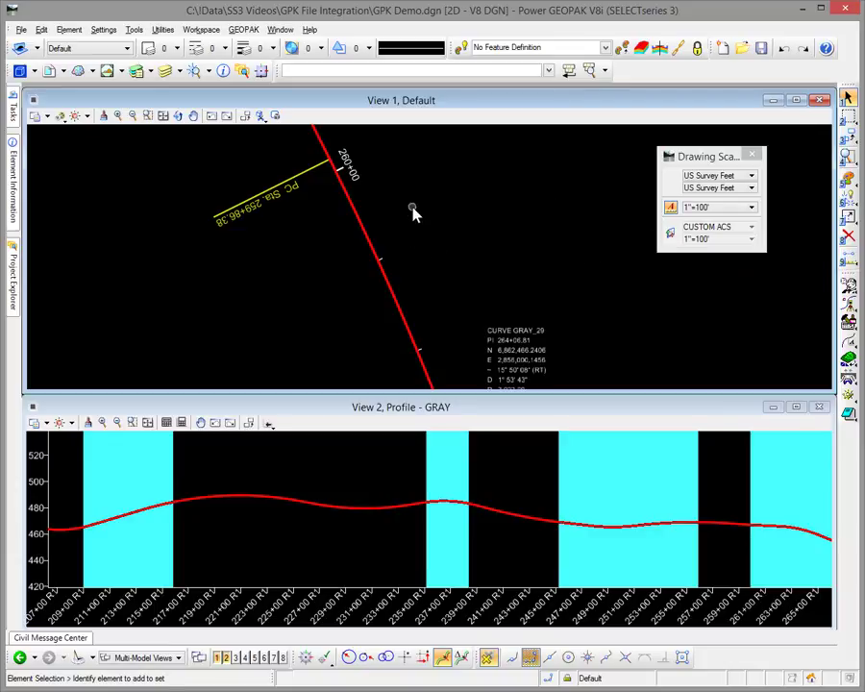
Set the radius of GRAY's curve between PC Sta. 82+43.68 and PT Sta. 84+79.13 to 11000.001
{"action": "scroll", "coordinate": [413, 213], "scroll_direction": "down", "scroll_amount": 4}
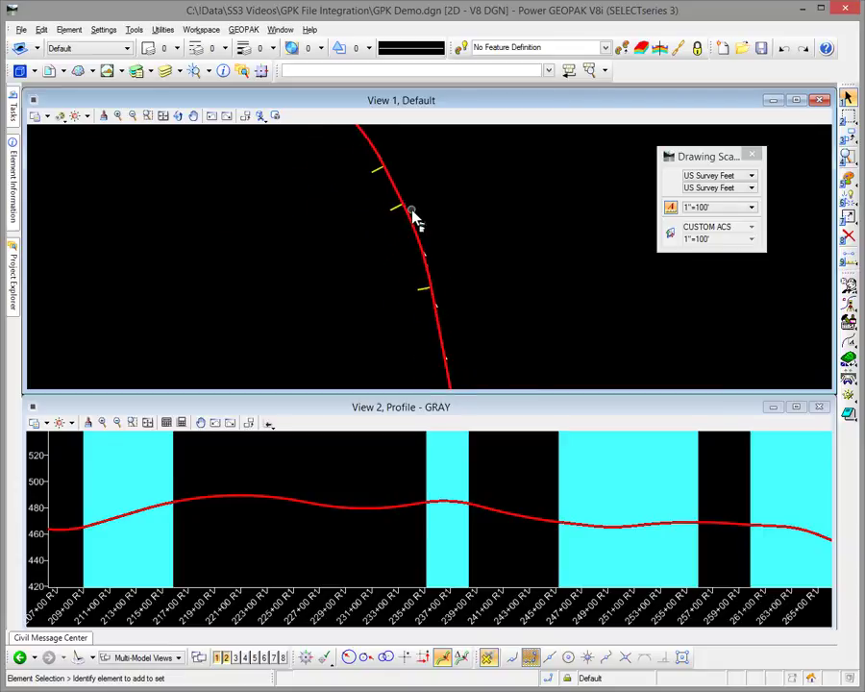
{"action": "scroll", "coordinate": [395, 177], "scroll_direction": "up", "scroll_amount": 3}
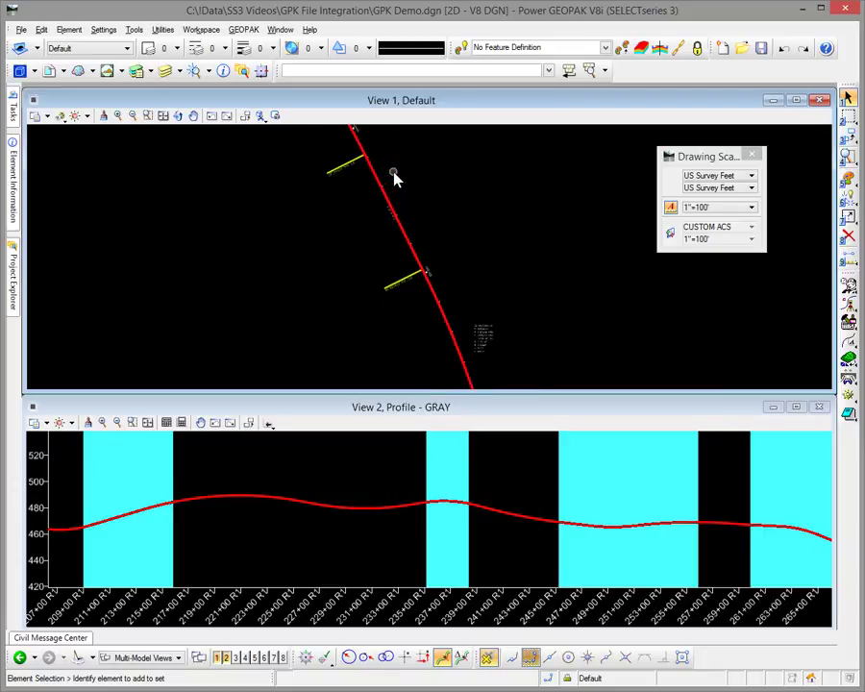
{"action": "scroll", "coordinate": [395, 177], "scroll_direction": "down", "scroll_amount": 2}
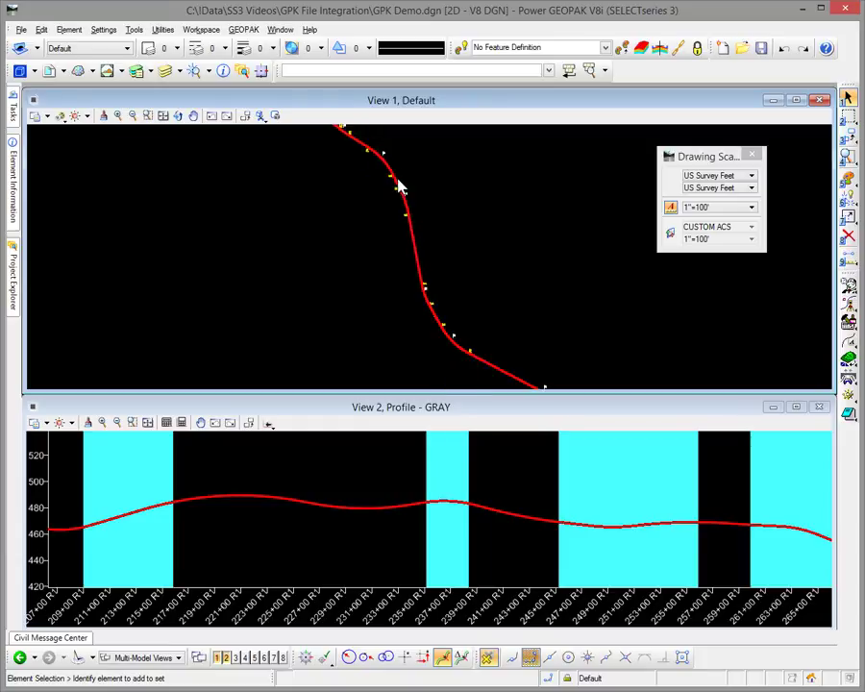
{"action": "scroll", "coordinate": [328, 175], "scroll_direction": "down", "scroll_amount": 1}
{"action": "middle_click_drag", "start_coordinate": [328, 175], "coordinate": [479, 348]}
{"action": "scroll", "coordinate": [440, 213], "scroll_direction": "up", "scroll_amount": 2}
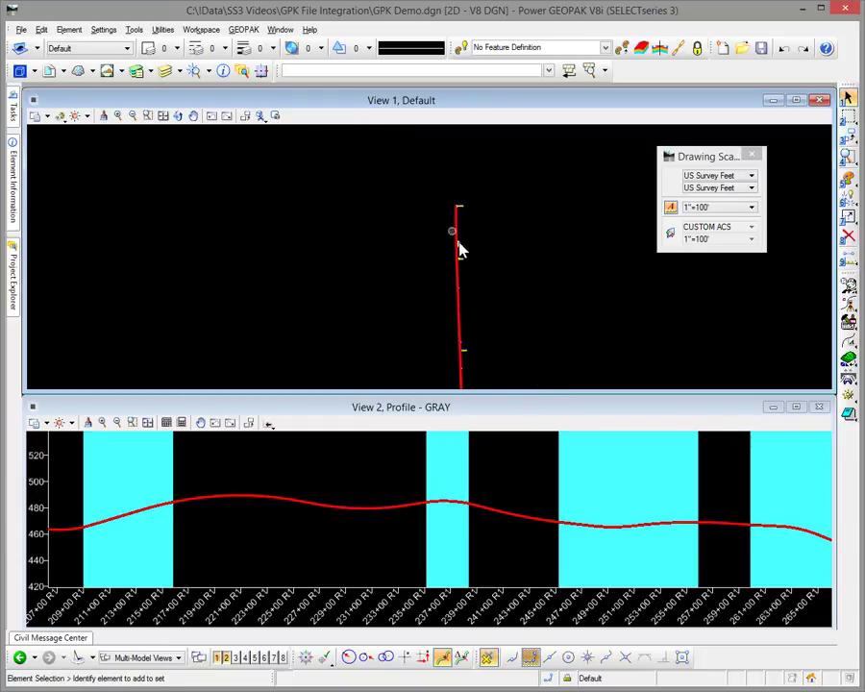
{"action": "scroll", "coordinate": [465, 255], "scroll_direction": "up", "scroll_amount": 1}
{"action": "scroll", "coordinate": [461, 256], "scroll_direction": "up", "scroll_amount": 3}
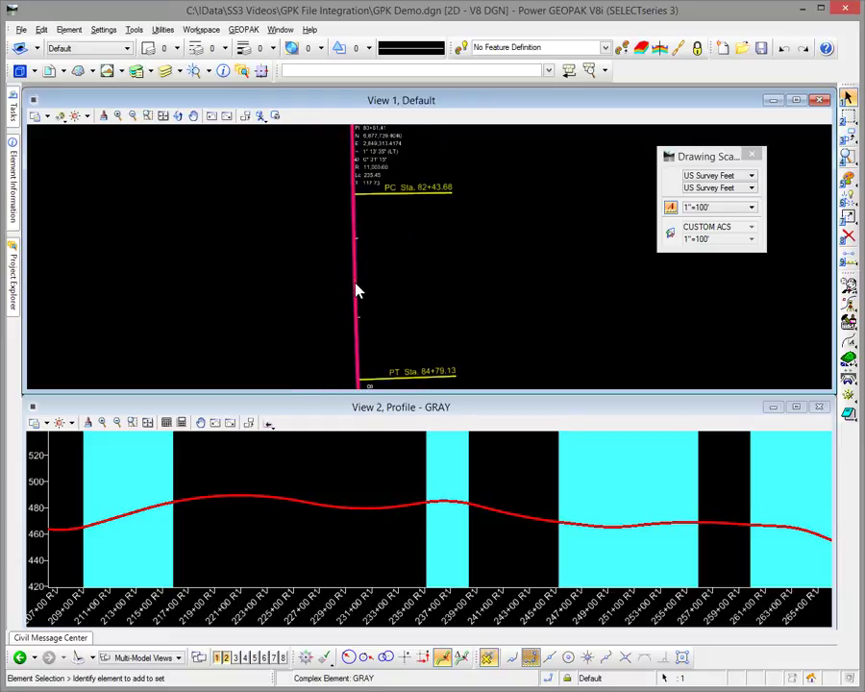
{"action": "left_click", "coordinate": [355, 286]}
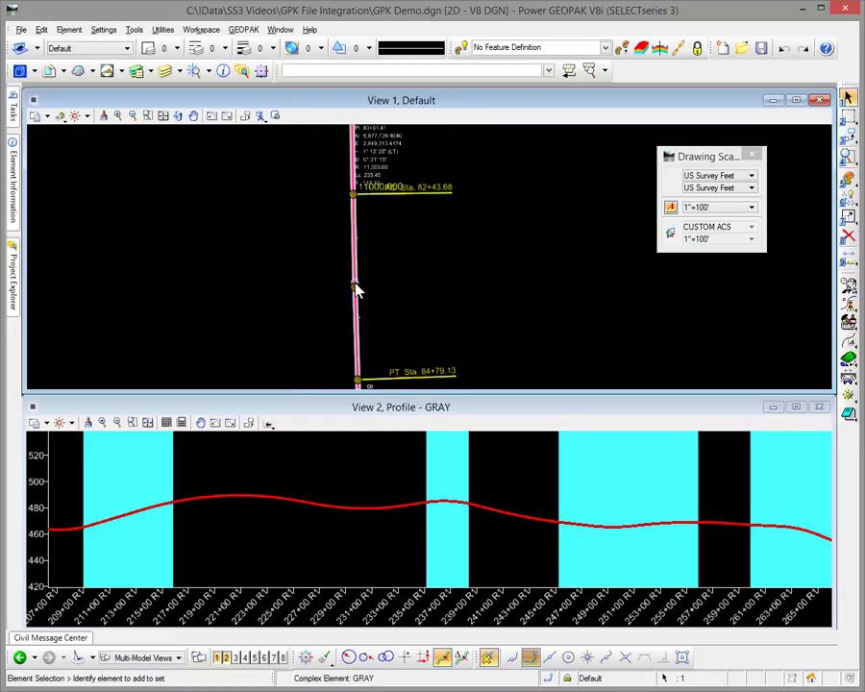
{"action": "left_click", "coordinate": [375, 193]}
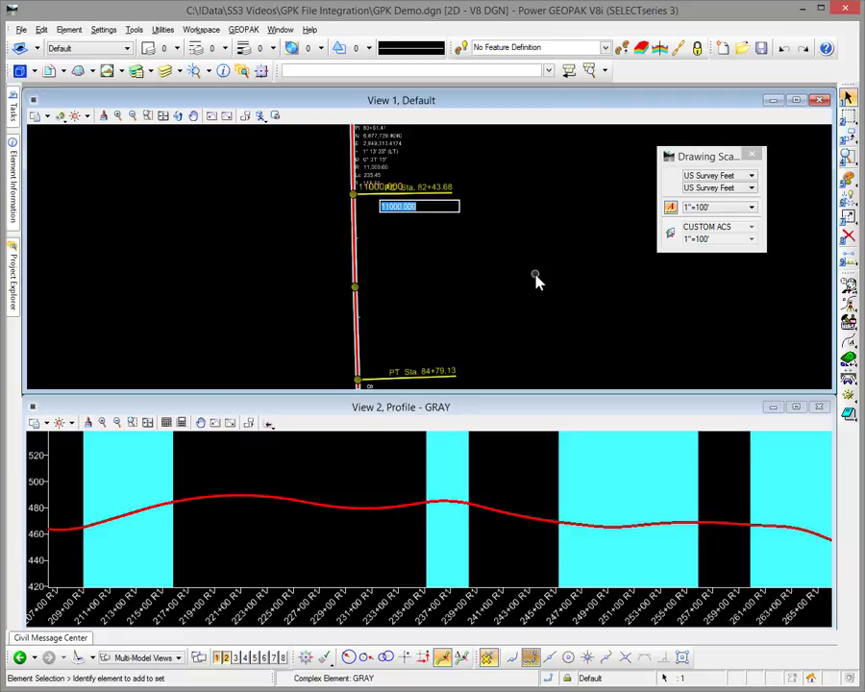
{"action": "left_click", "coordinate": [536, 276]}
{"action": "key", "text": "BackSpace"}
{"action": "type", "text": "1"}
{"action": "key", "text": "Return"}
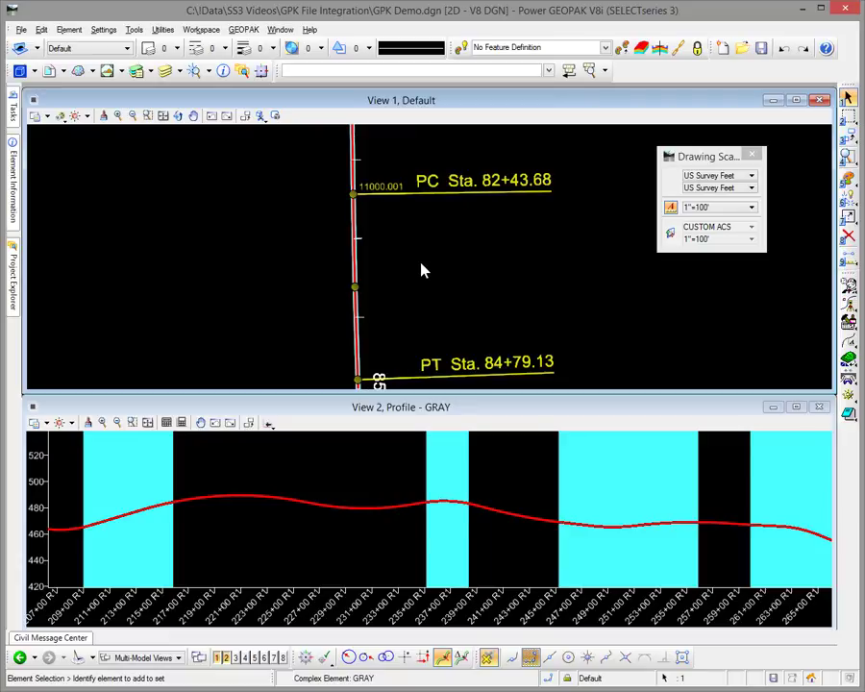
Restore the same curve's radius to 11000.000 and deselect the alignment
{"action": "left_click", "coordinate": [394, 188]}
{"action": "key", "text": "BackSpace"}
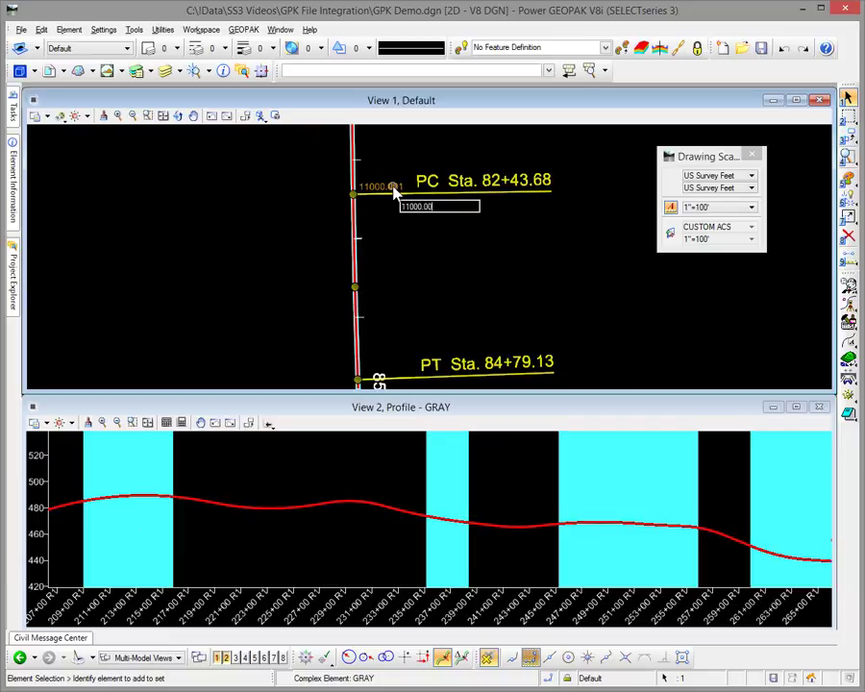
{"action": "type", "text": "0"}
{"action": "key", "text": "Return"}
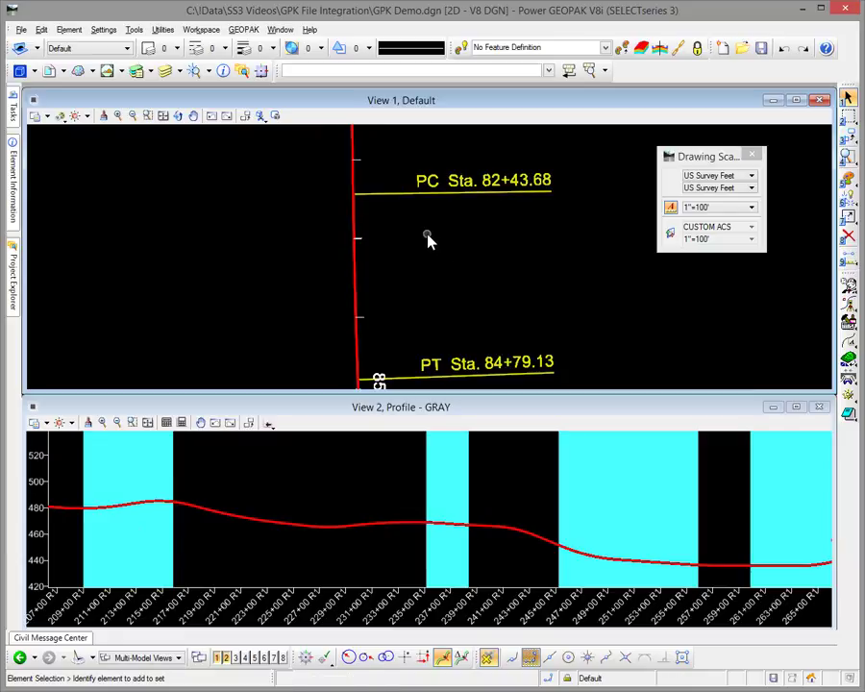
Examine the size and placement of the annotation along the first stretch of alignment GRAY in the plan view
{"action": "scroll", "coordinate": [428, 240], "scroll_direction": "down", "scroll_amount": 3}
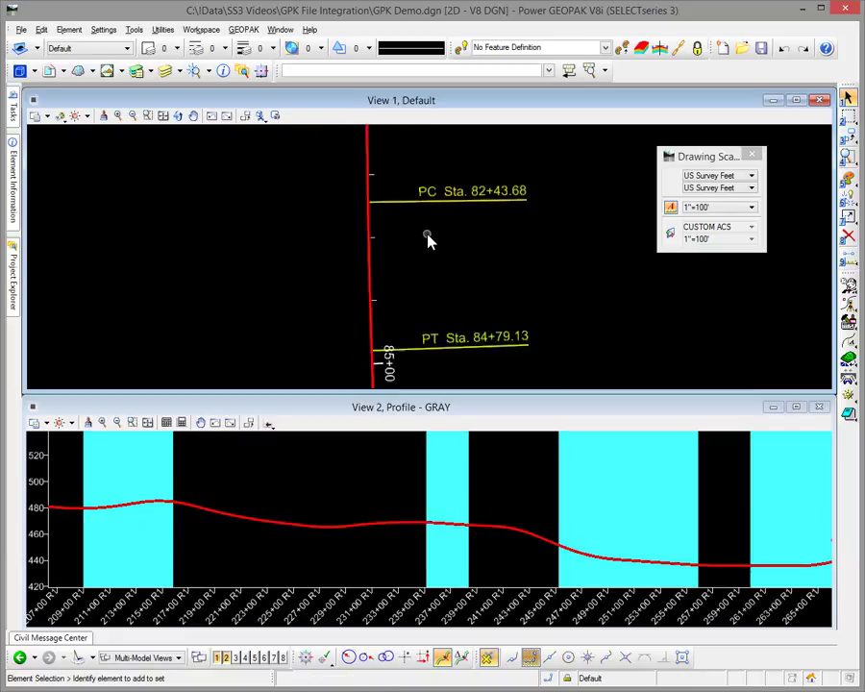
{"action": "middle_click_drag", "start_coordinate": [413, 222], "coordinate": [428, 177]}
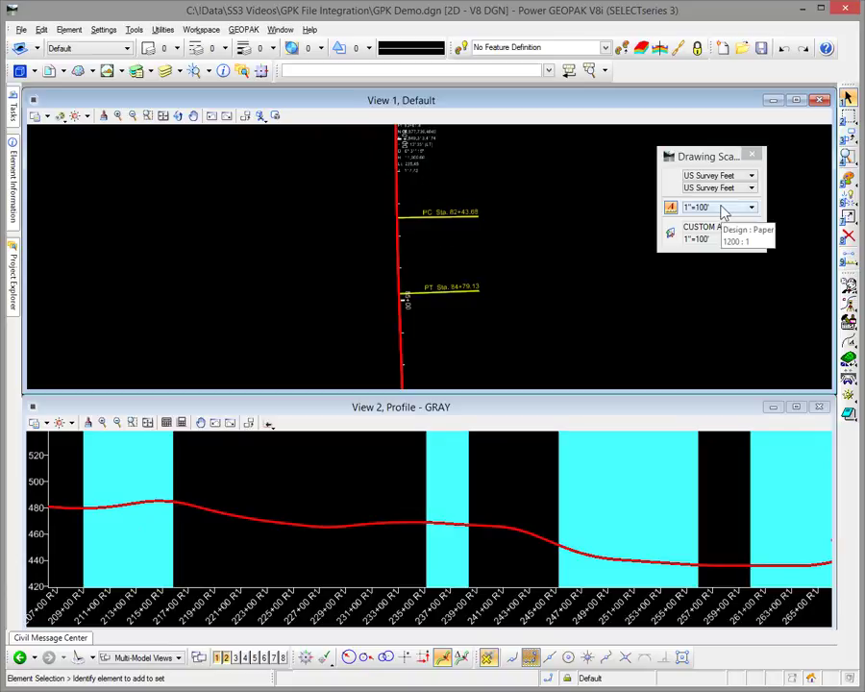
{"action": "scroll", "coordinate": [458, 250], "scroll_direction": "down", "scroll_amount": 3}
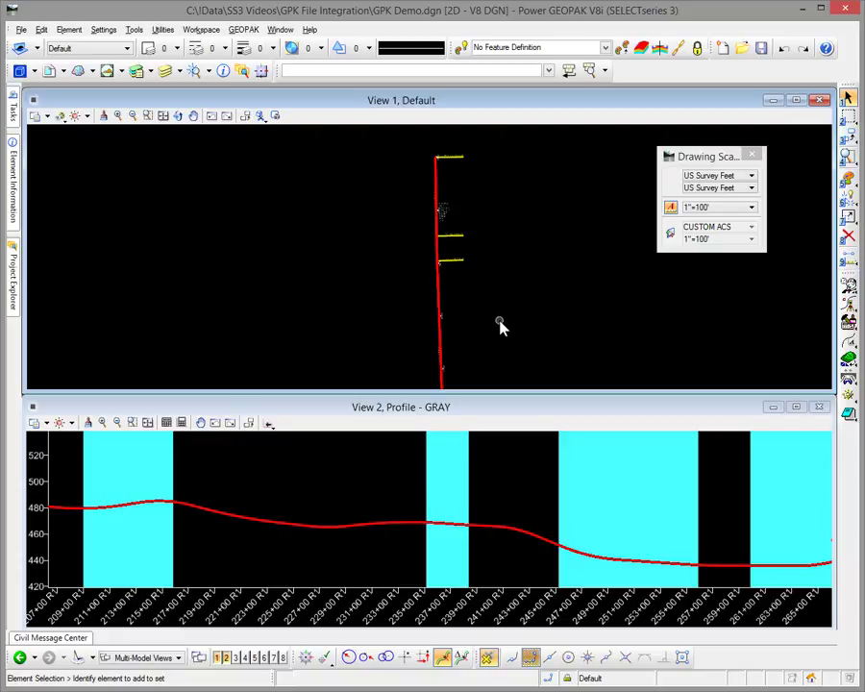
{"action": "scroll", "coordinate": [498, 325], "scroll_direction": "down", "scroll_amount": 3}
{"action": "middle_click_drag", "start_coordinate": [502, 334], "coordinate": [392, 243]}
{"action": "scroll", "coordinate": [400, 241], "scroll_direction": "down", "scroll_amount": 3}
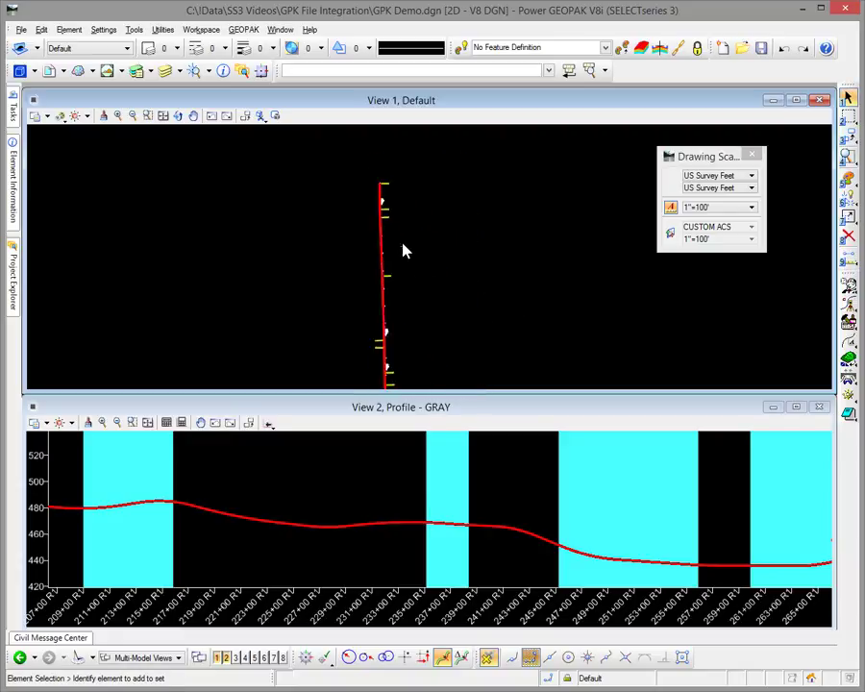
{"action": "scroll", "coordinate": [394, 313], "scroll_direction": "down", "scroll_amount": 3}
{"action": "middle_click_drag", "start_coordinate": [415, 331], "coordinate": [327, 235]}
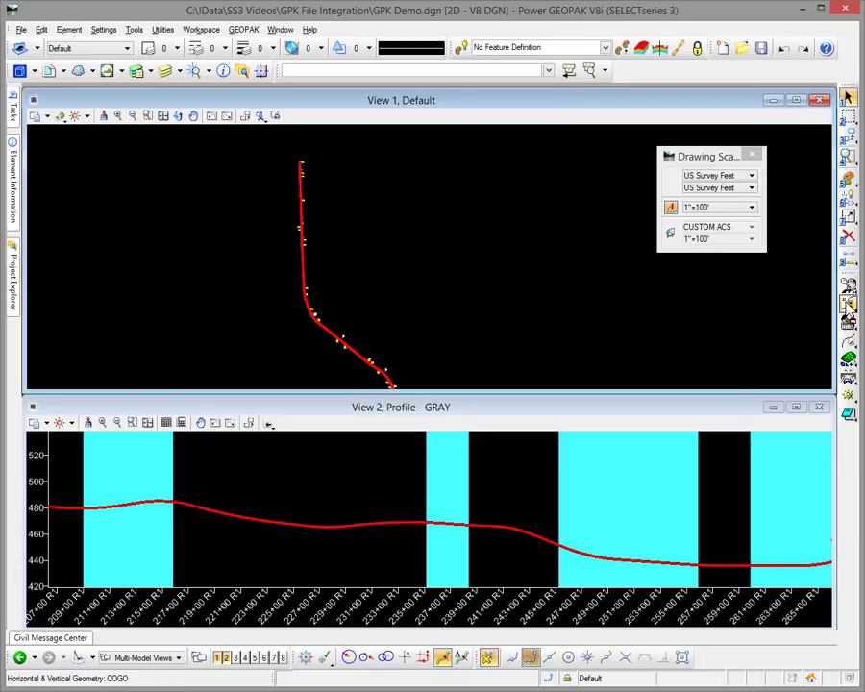
Open coordinate geometry job 999 and list its stored chains and profiles in the Navigator
{"action": "left_click", "coordinate": [849, 305]}
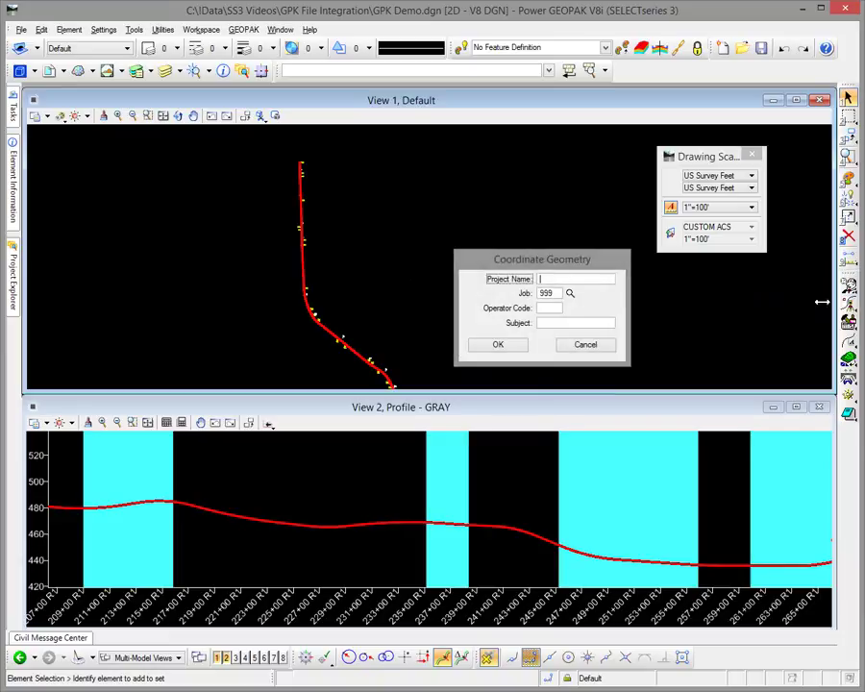
{"action": "left_click", "coordinate": [496, 346]}
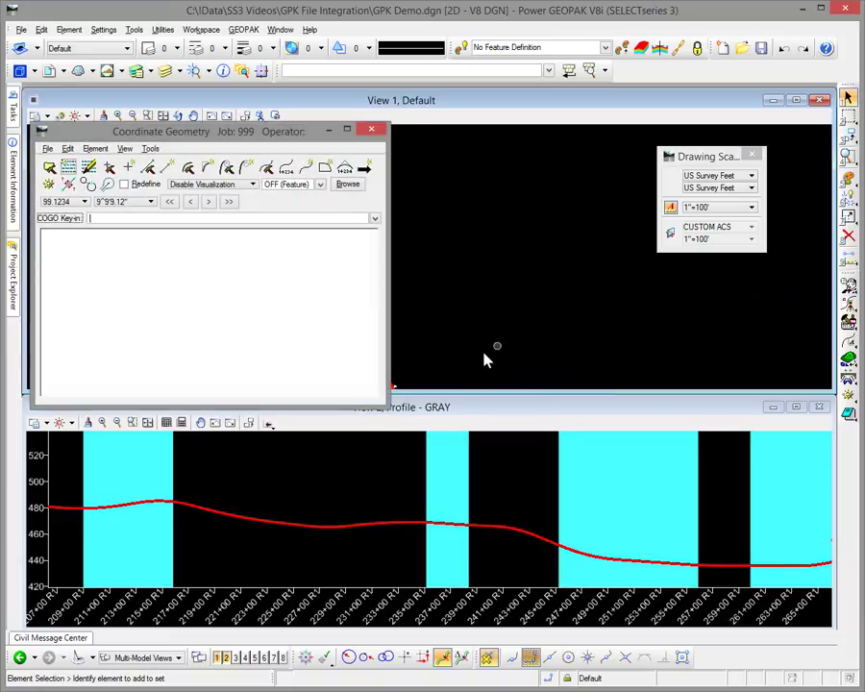
{"action": "left_click", "coordinate": [48, 183]}
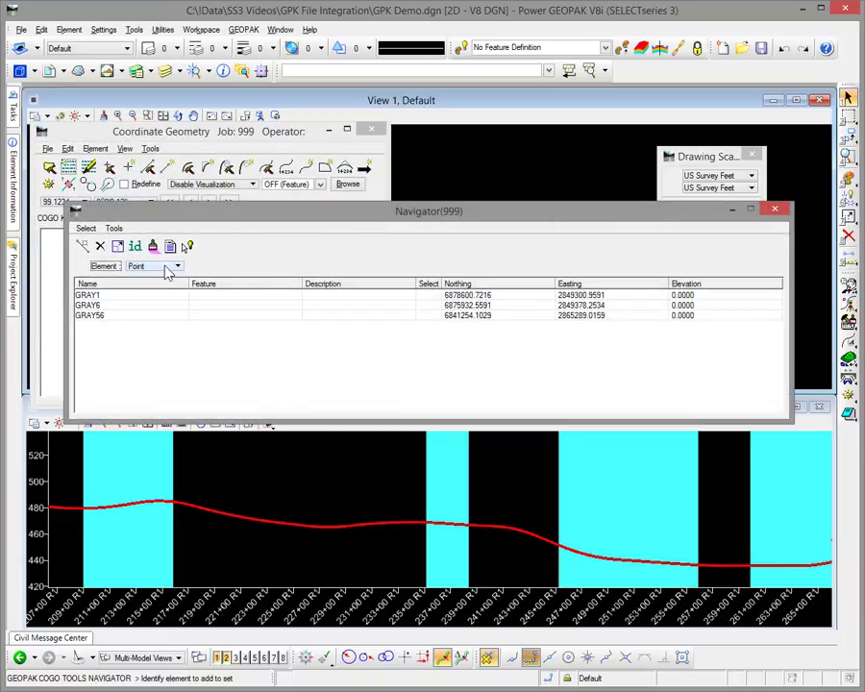
{"action": "left_click", "coordinate": [168, 272]}
{"action": "left_click", "coordinate": [161, 308]}
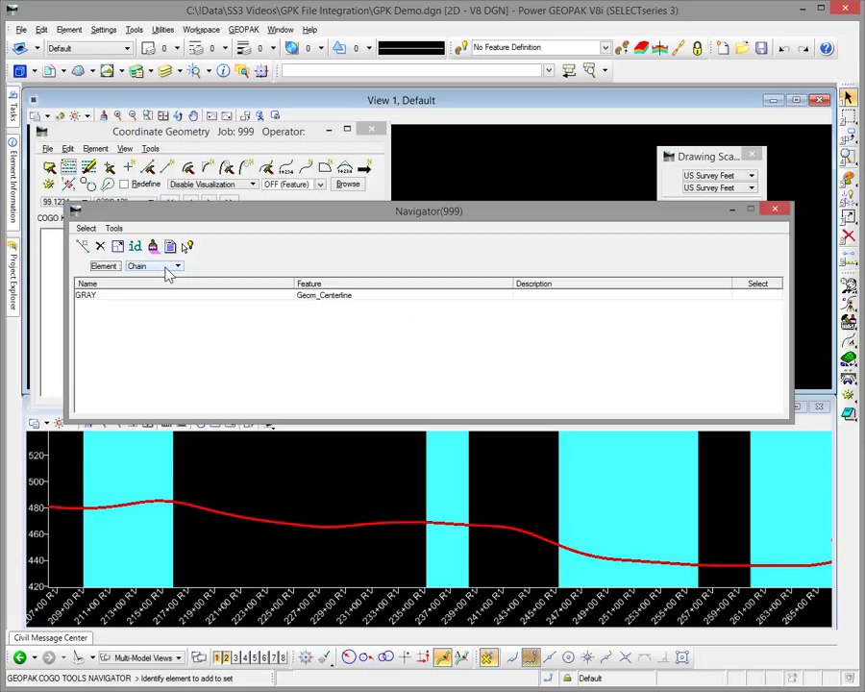
{"action": "left_click", "coordinate": [159, 266]}
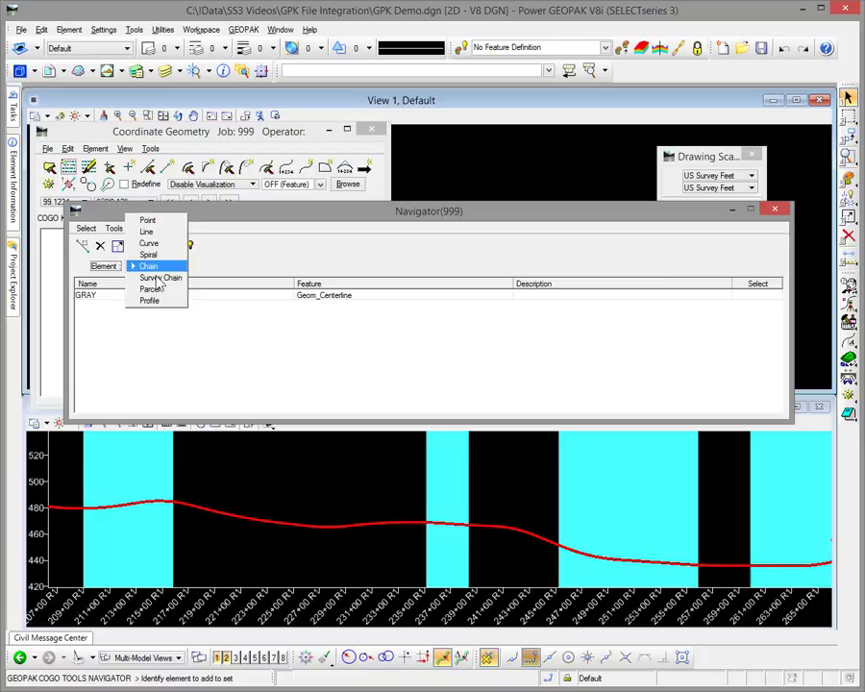
{"action": "left_click", "coordinate": [154, 301]}
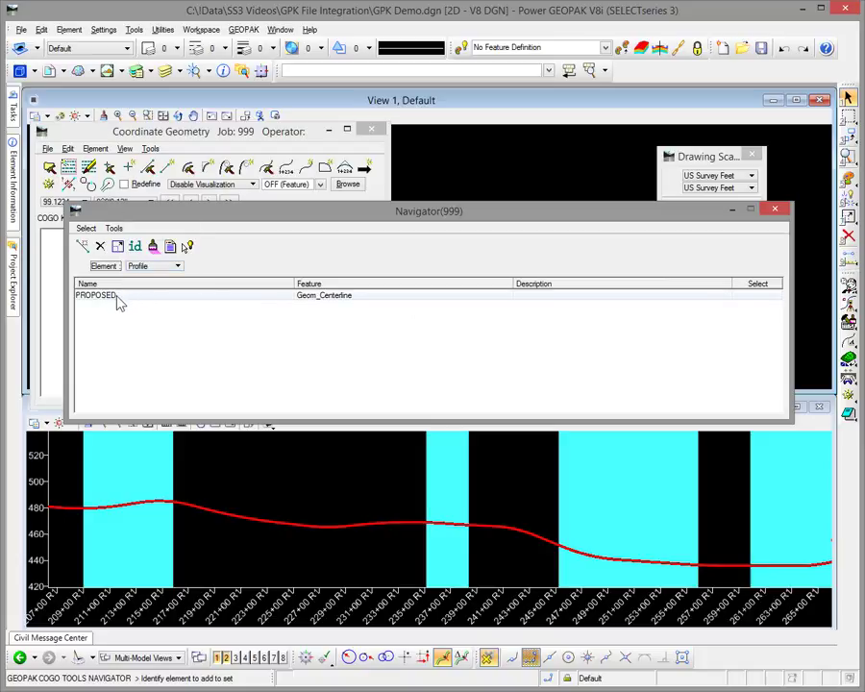
Print the profile PROPOSED, review its VPI listing, and exit coordinate geometry without saving the session
{"action": "left_click", "coordinate": [170, 247]}
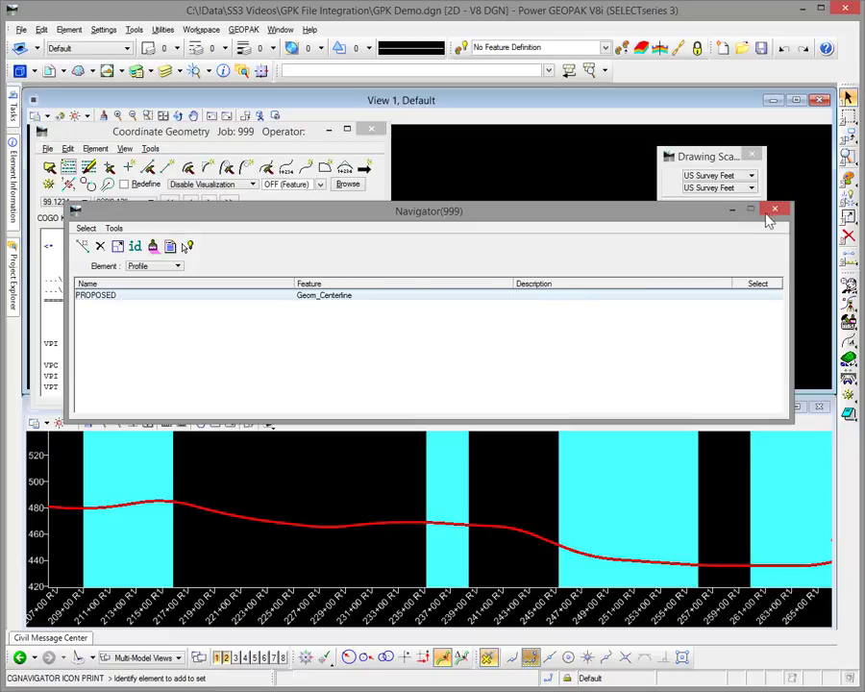
{"action": "left_click", "coordinate": [774, 209]}
{"action": "left_click", "coordinate": [373, 245]}
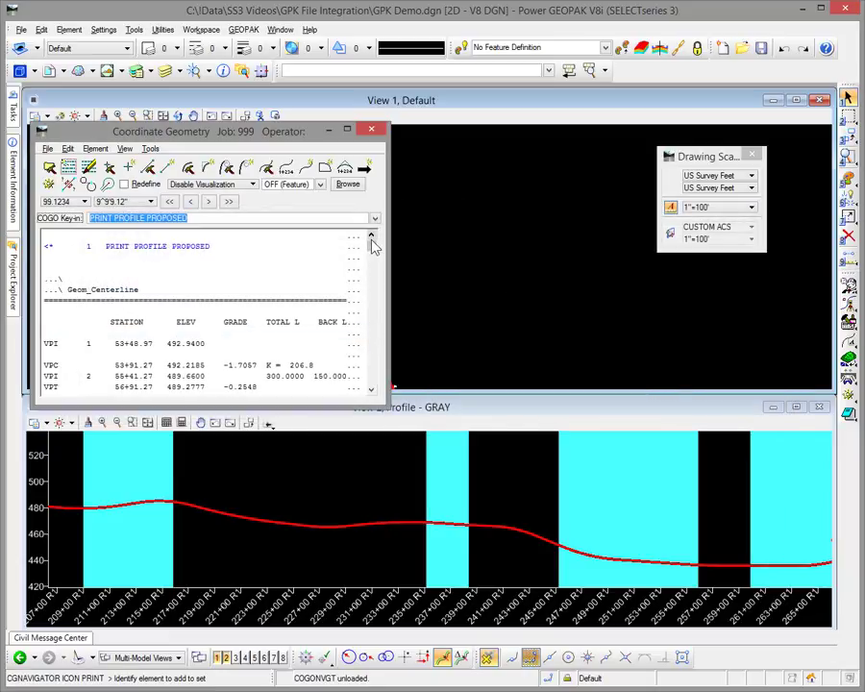
{"action": "left_click_drag", "start_coordinate": [371, 249], "coordinate": [371, 307]}
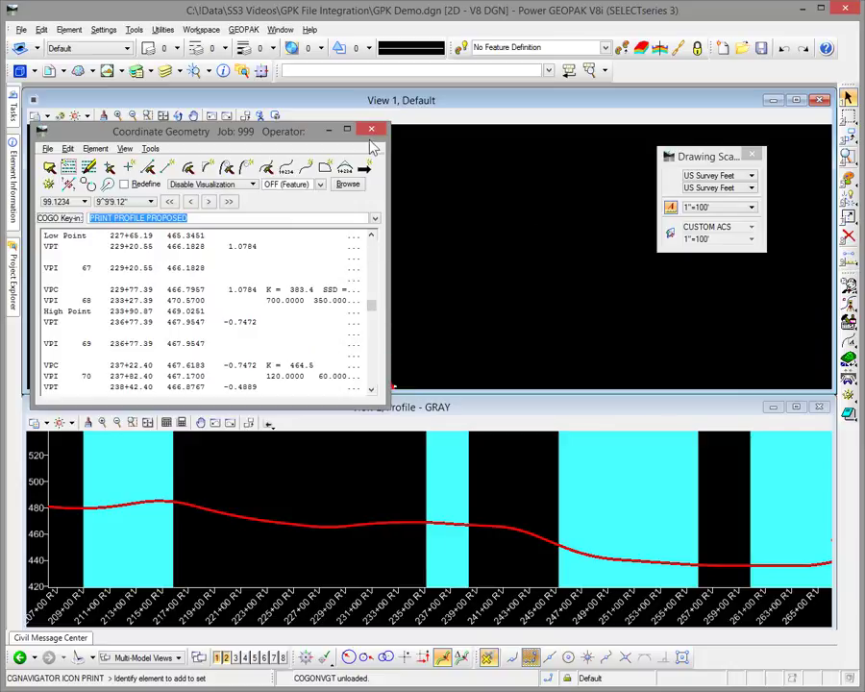
{"action": "left_click", "coordinate": [479, 274]}
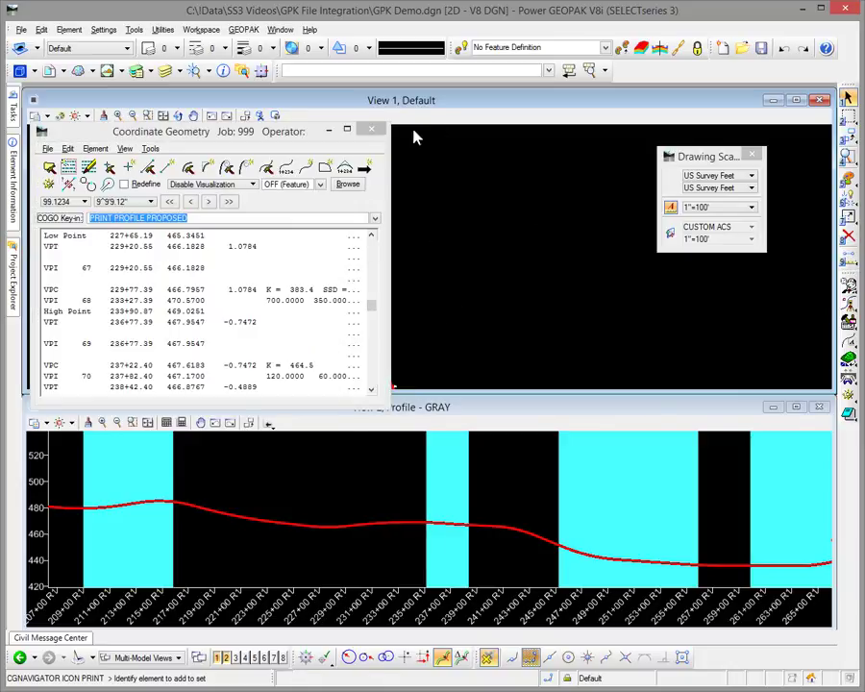
{"action": "left_click", "coordinate": [374, 131]}
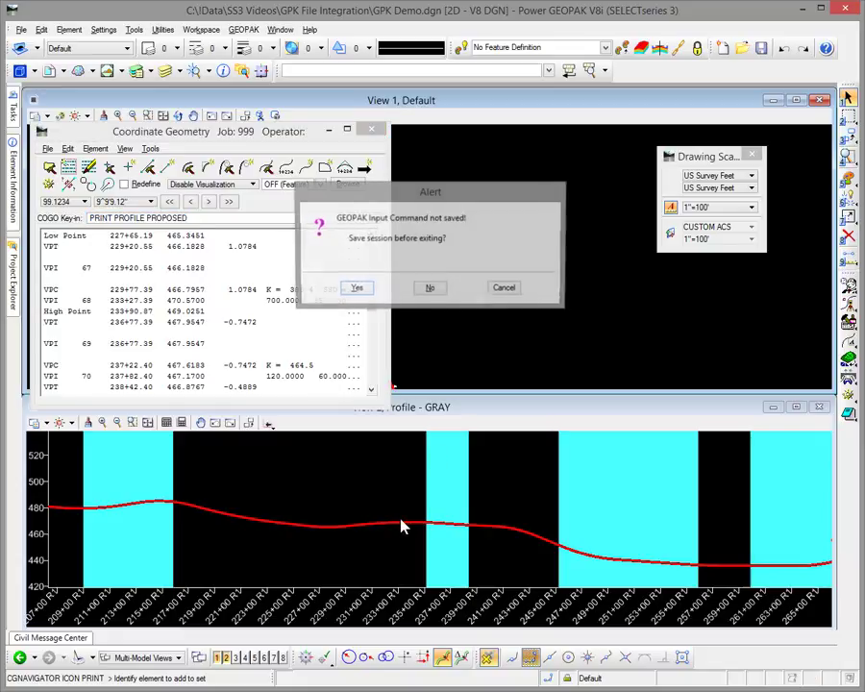
{"action": "left_click", "coordinate": [432, 289]}
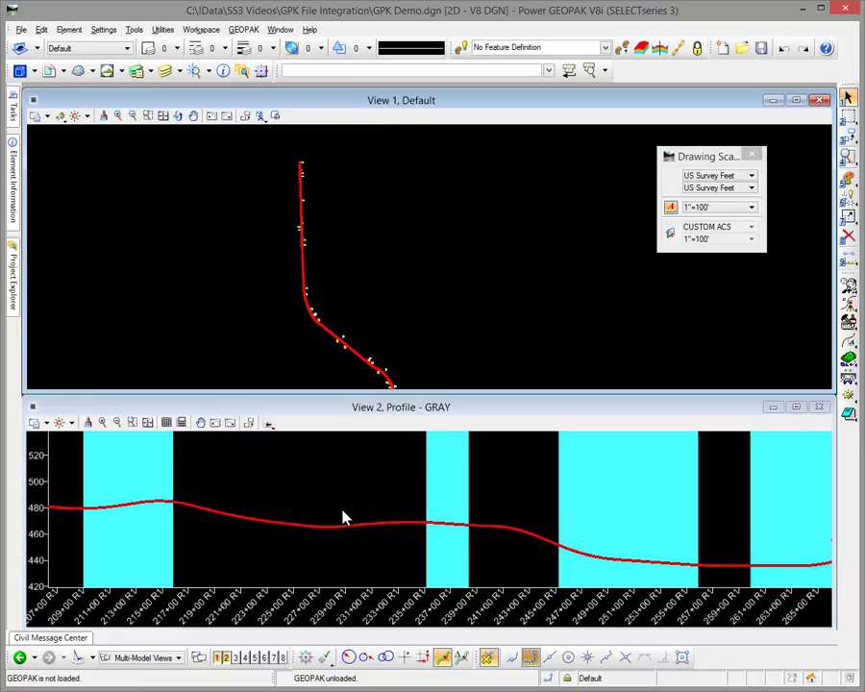
Inspect the properties of the PROPOSED profile, including its feature name, feature definition and GPK export settings
{"action": "left_click", "coordinate": [330, 526]}
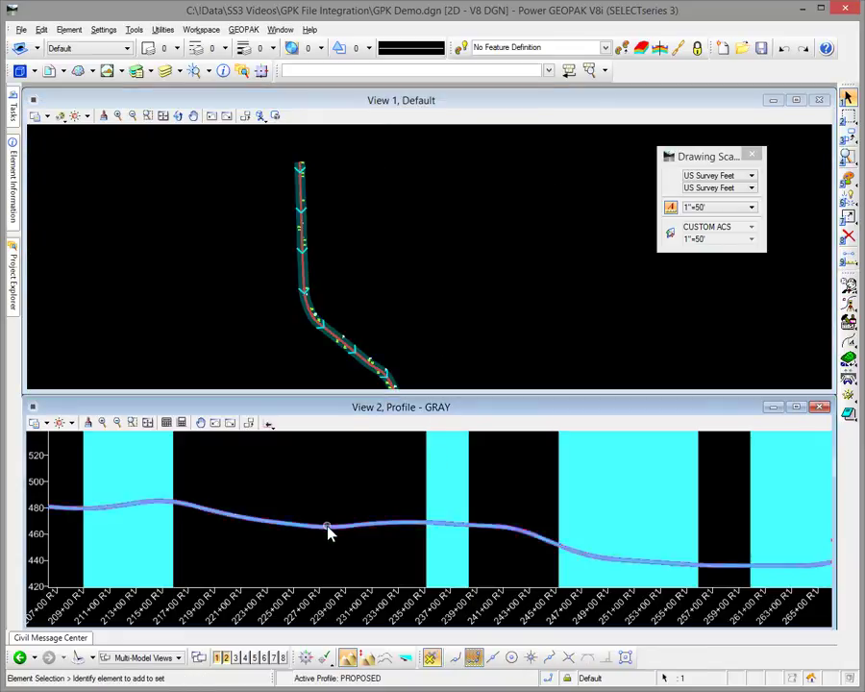
{"action": "mouse_move", "coordinate": [341, 518]}
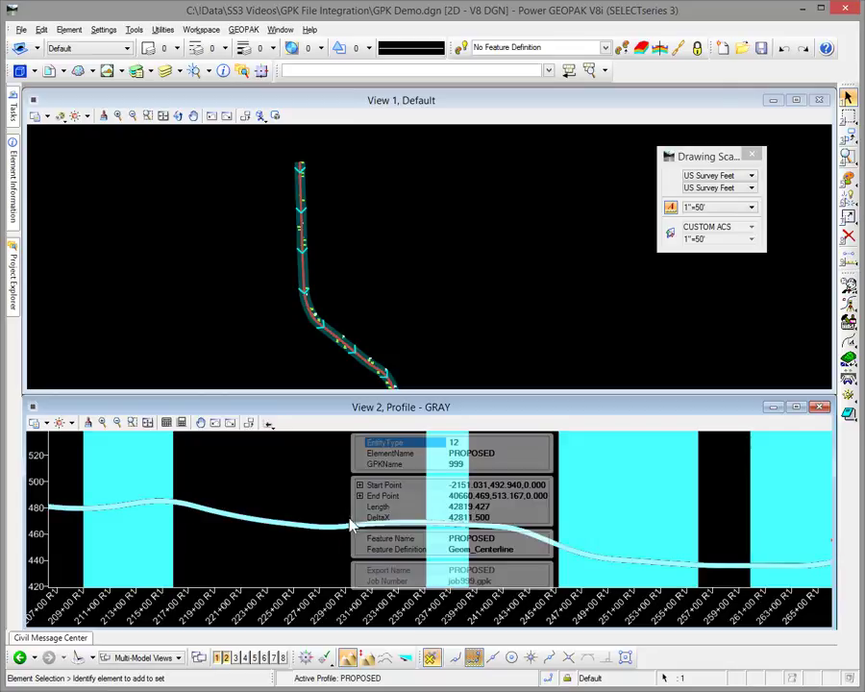
{"action": "left_click", "coordinate": [501, 539]}
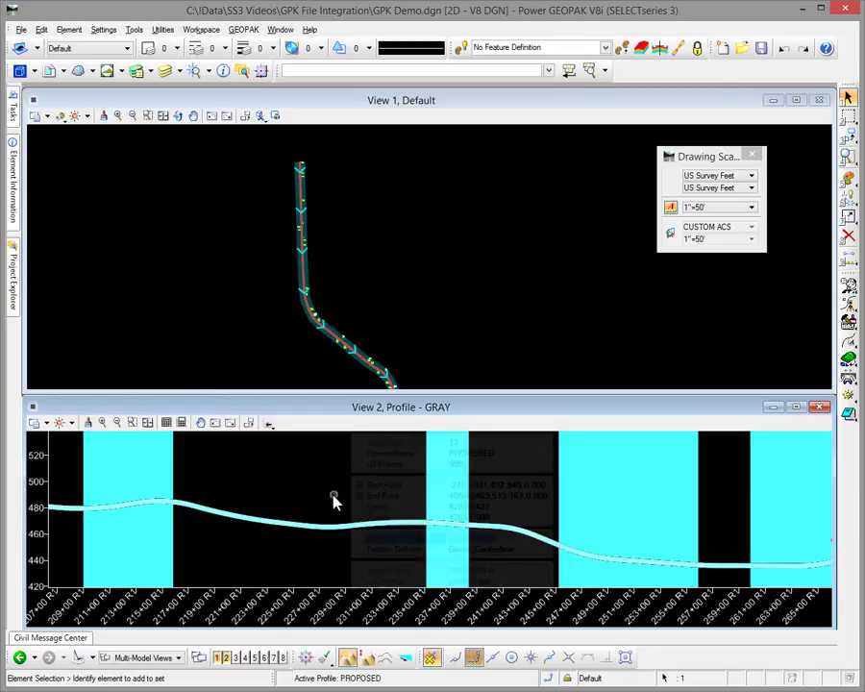
Draw a profile line between points just below the PROPOSED profile, about 1759 ft long at about -1.23% slope
{"action": "left_click", "coordinate": [270, 425]}
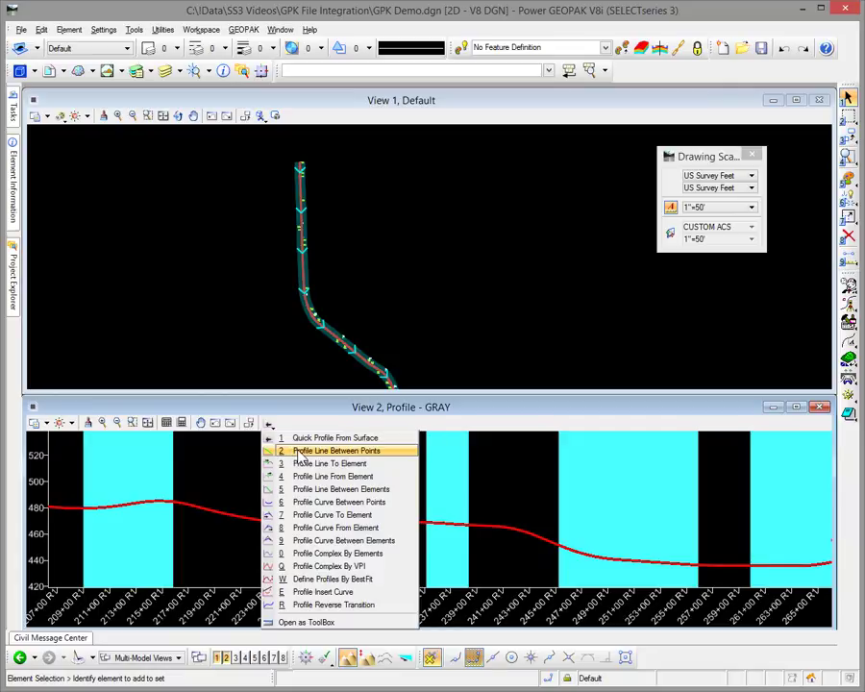
{"action": "left_click", "coordinate": [301, 452]}
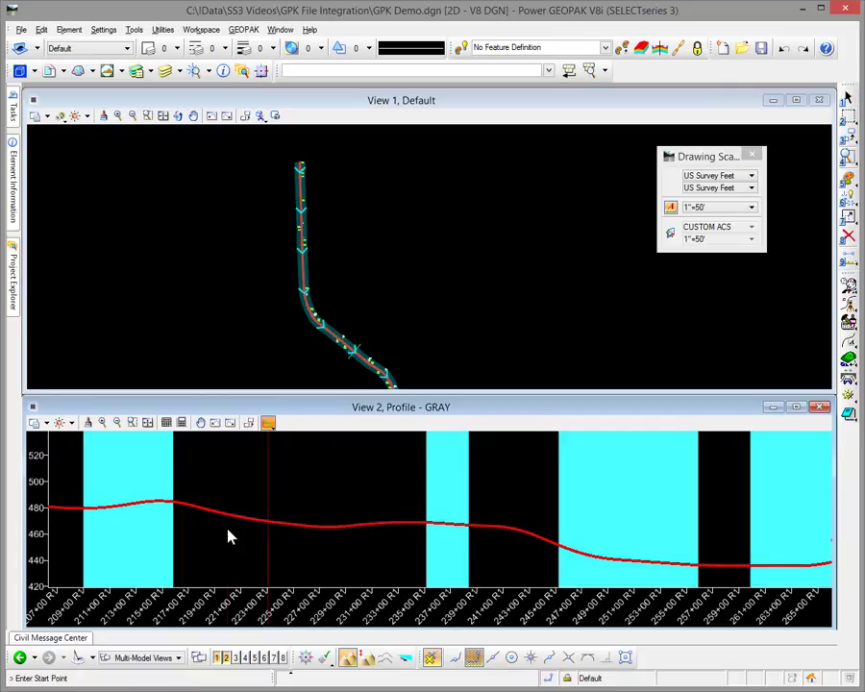
{"action": "left_click", "coordinate": [182, 516]}
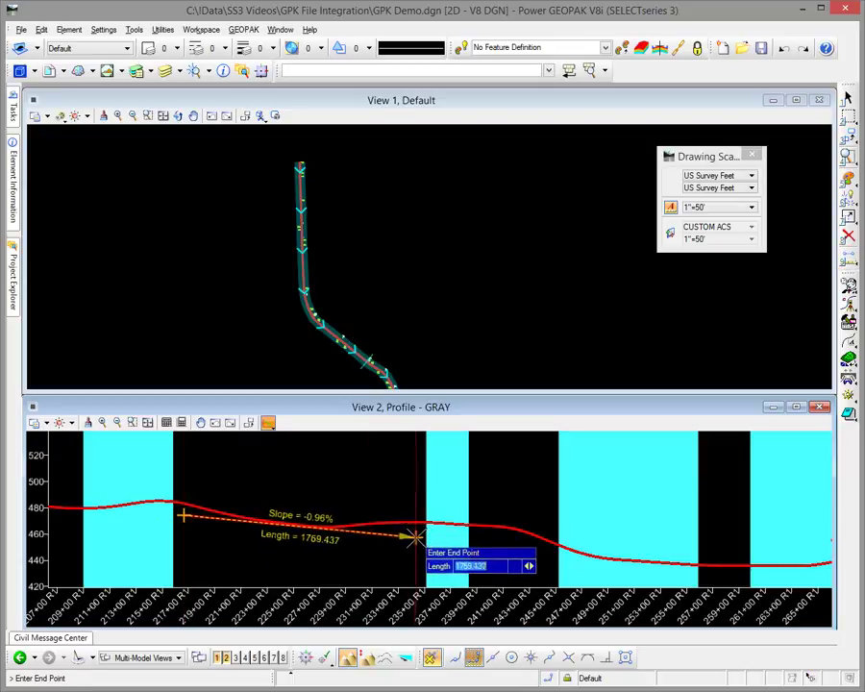
{"action": "left_click", "coordinate": [413, 543]}
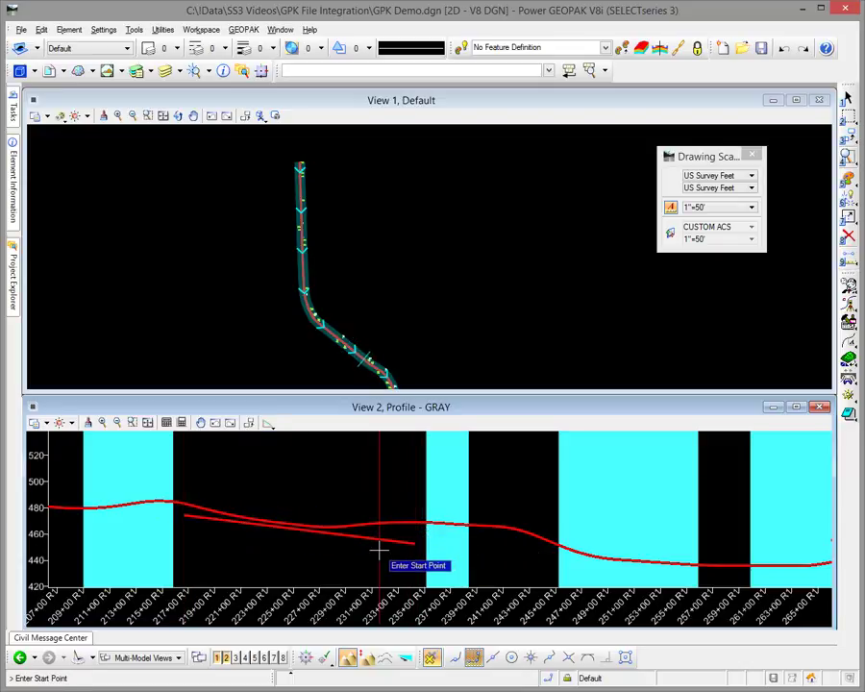
{"action": "key", "text": "Escape"}
Set the new profile line's feature name to Test and deselect it
{"action": "left_click", "coordinate": [387, 548]}
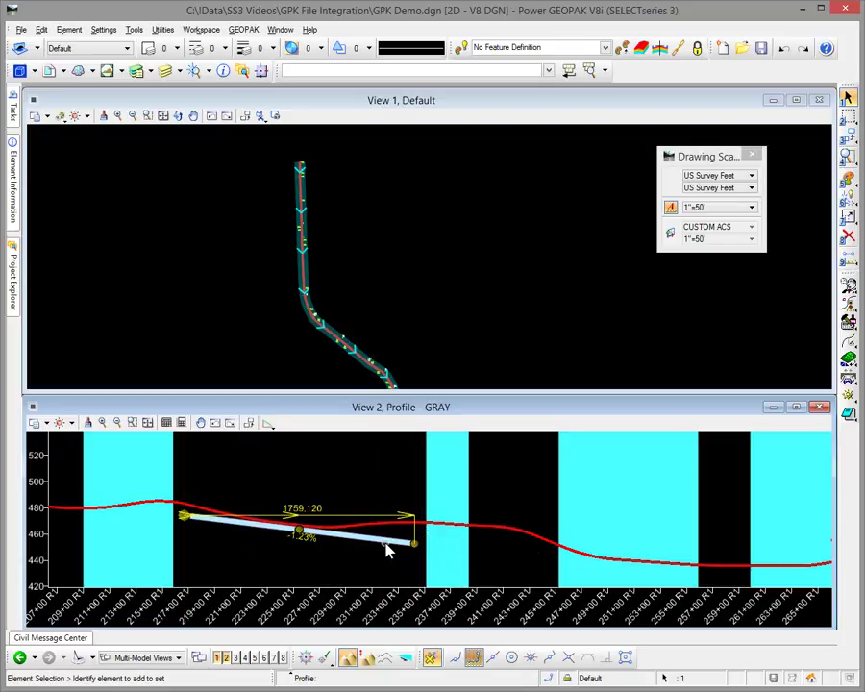
{"action": "mouse_move", "coordinate": [400, 536]}
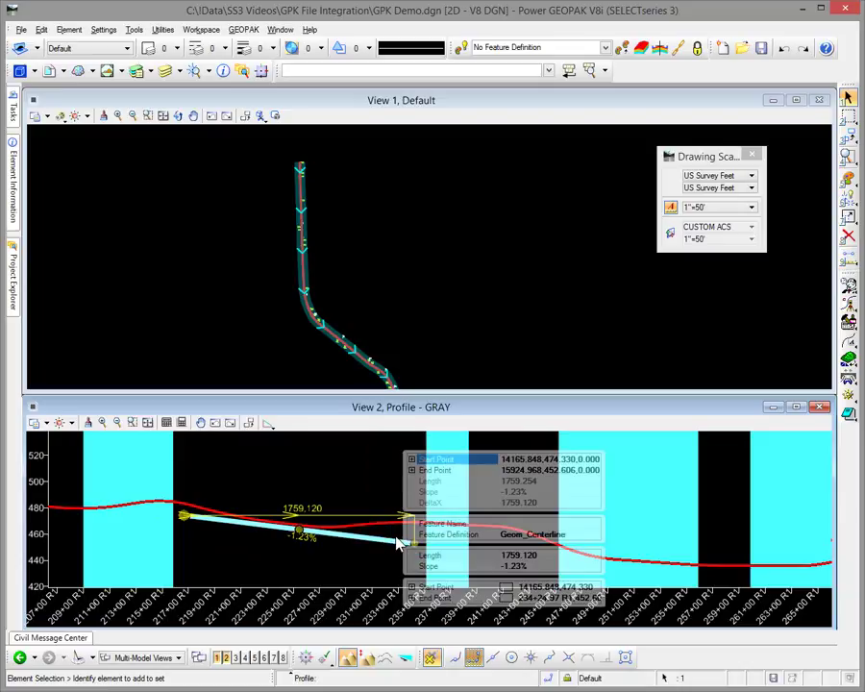
{"action": "left_click", "coordinate": [554, 524]}
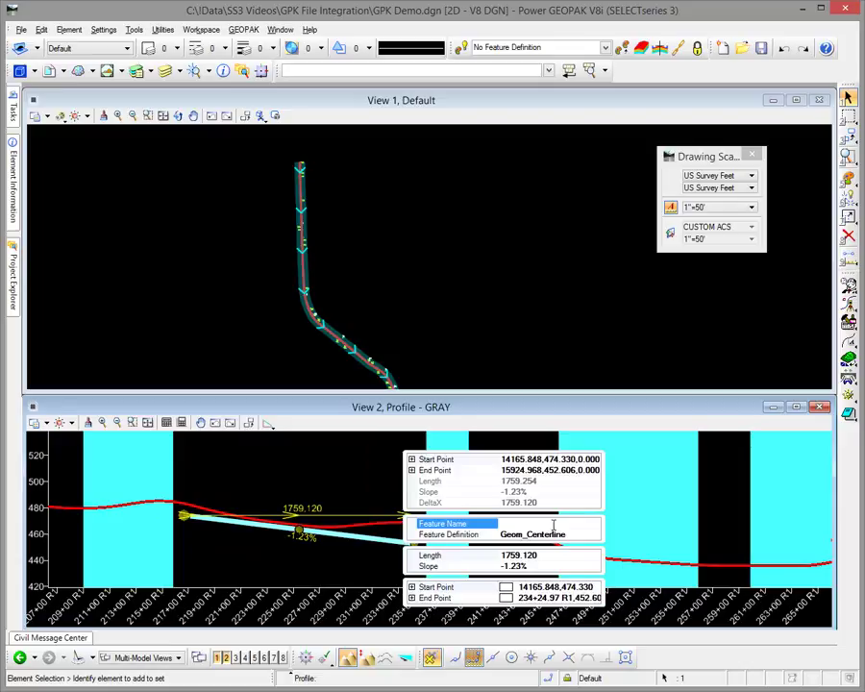
{"action": "type", "text": "Test"}
{"action": "left_click", "coordinate": [555, 535]}
{"action": "left_click", "coordinate": [318, 448]}
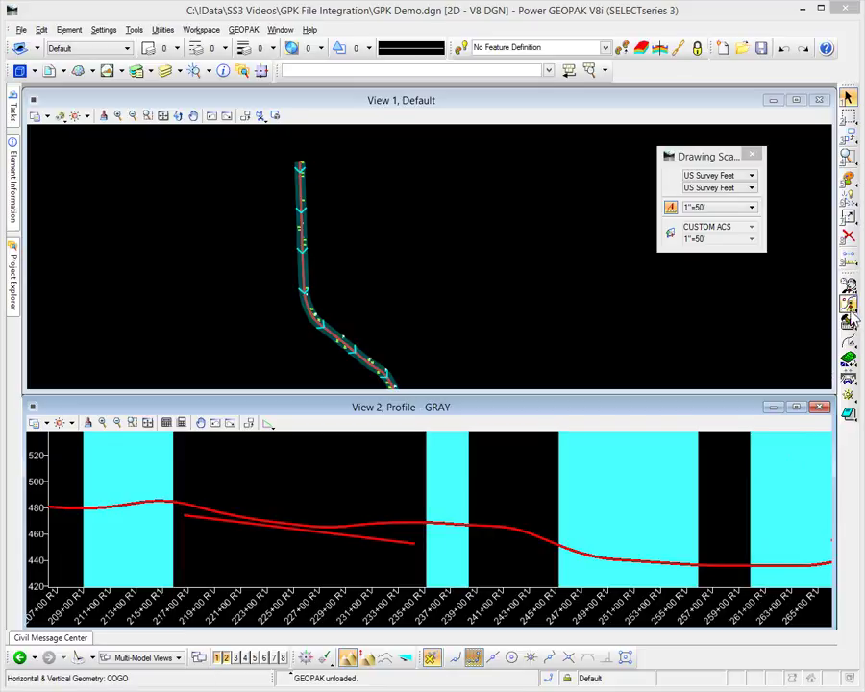
Reopen job 999 in coordinate geometry, print the profile TEST, and exit without saving the session
{"action": "left_click", "coordinate": [848, 305]}
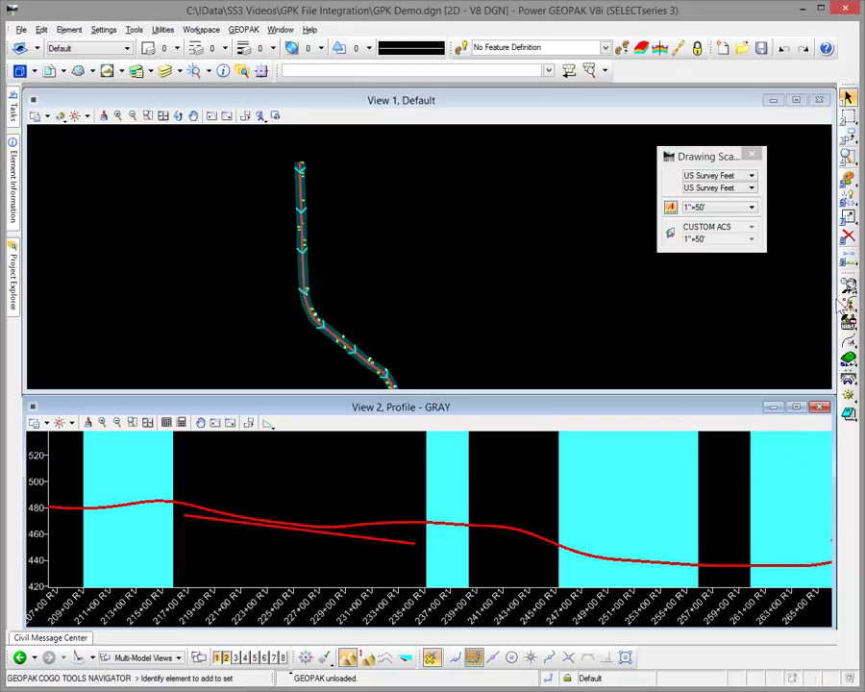
{"action": "left_click", "coordinate": [497, 345]}
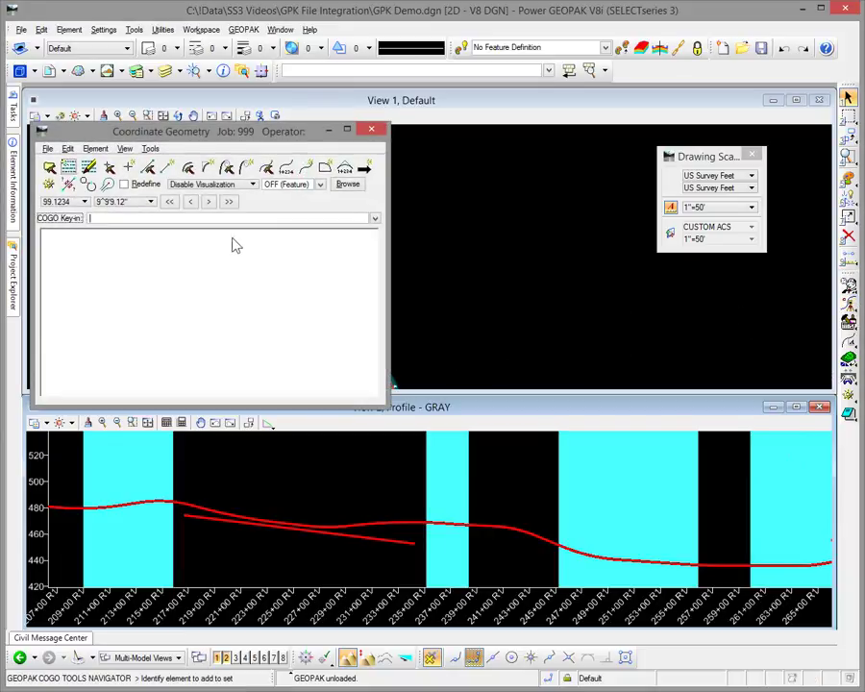
{"action": "left_click", "coordinate": [49, 185]}
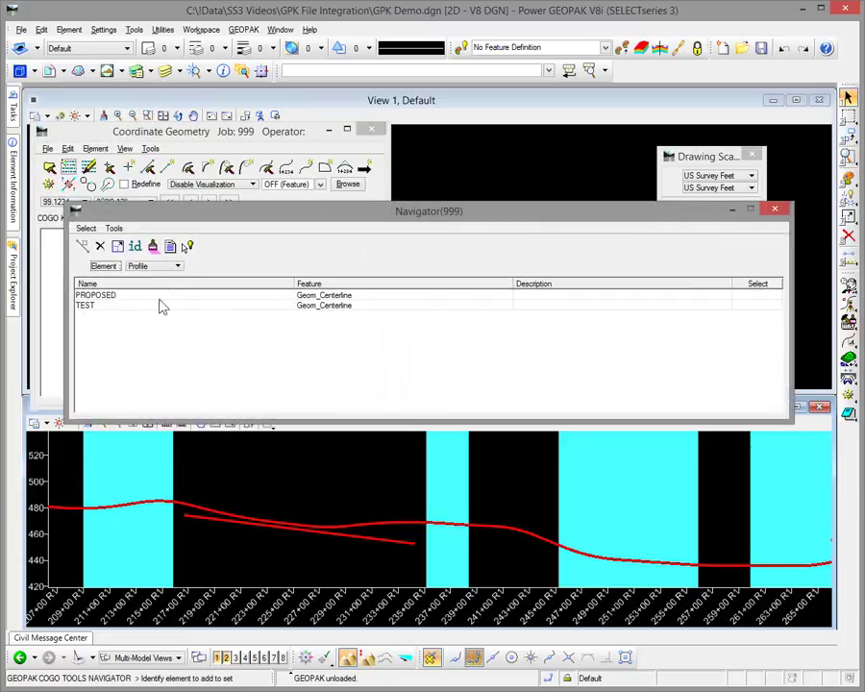
{"action": "left_click", "coordinate": [170, 248]}
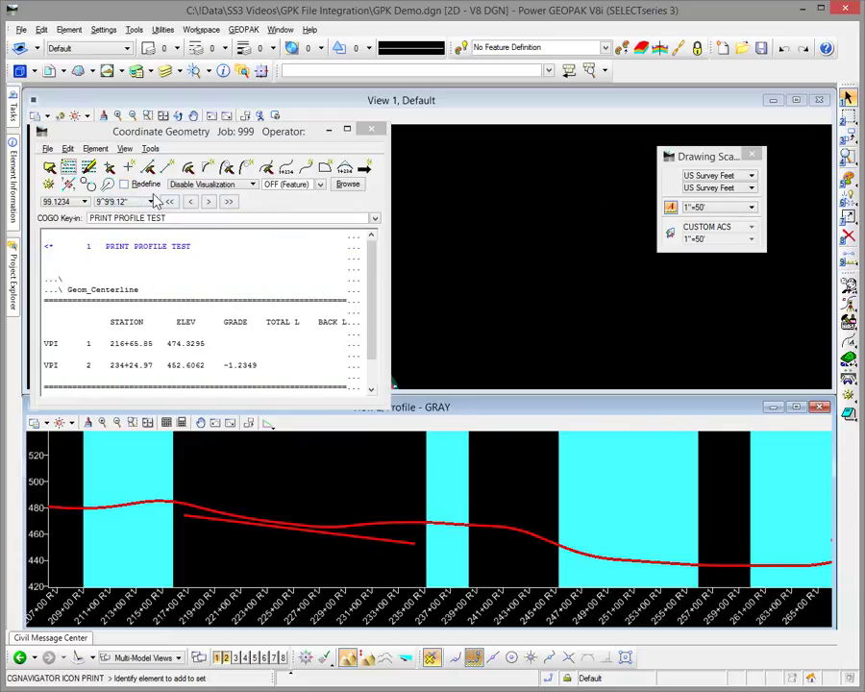
{"action": "left_click", "coordinate": [375, 132]}
{"action": "left_click", "coordinate": [441, 287]}
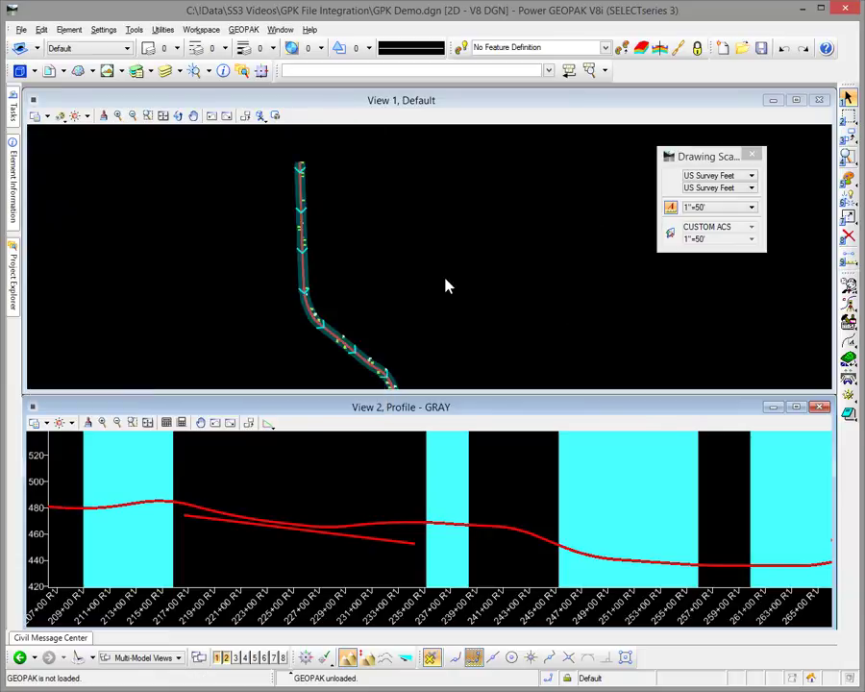
Delete the Test profile line from the GRAY profile view
{"action": "scroll", "coordinate": [445, 286], "scroll_direction": "down", "scroll_amount": 2}
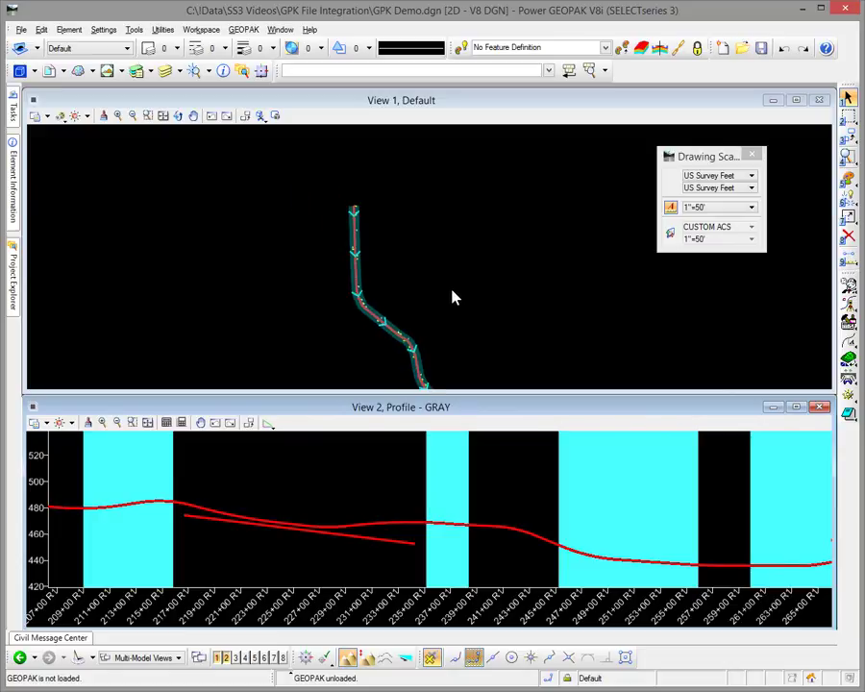
{"action": "middle_click_drag", "start_coordinate": [454, 295], "coordinate": [403, 232]}
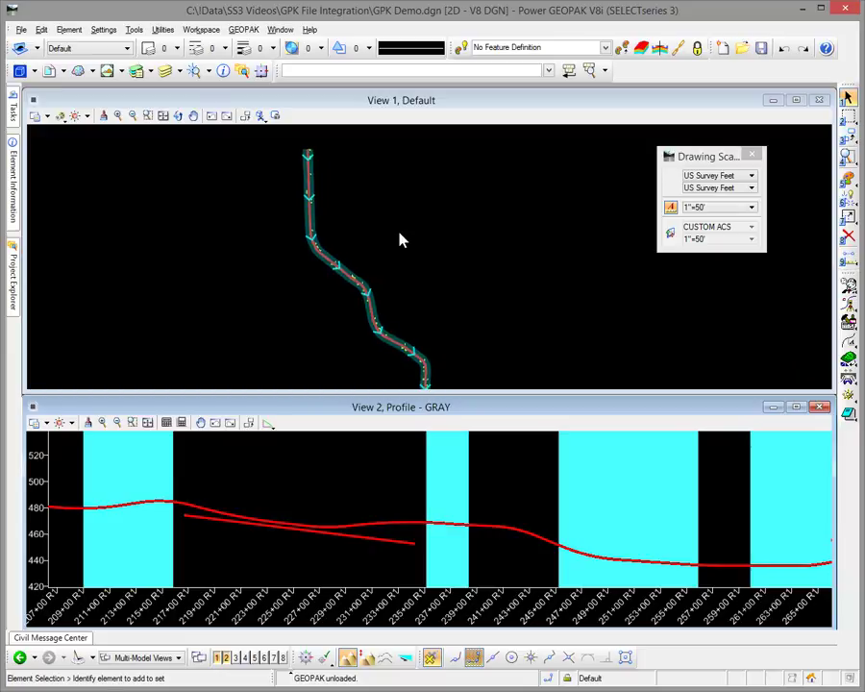
{"action": "left_click", "coordinate": [358, 545]}
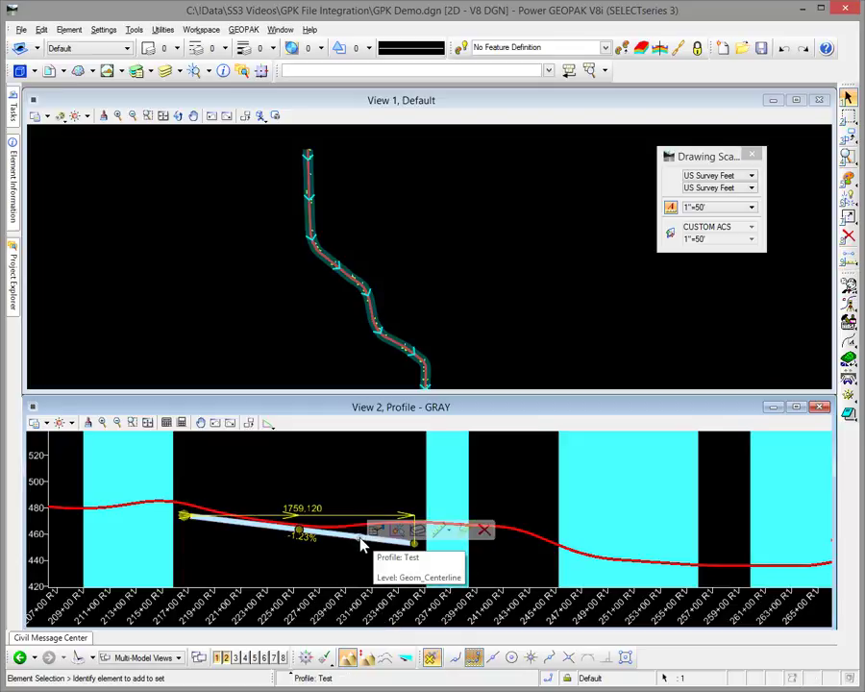
{"action": "left_click", "coordinate": [483, 529]}
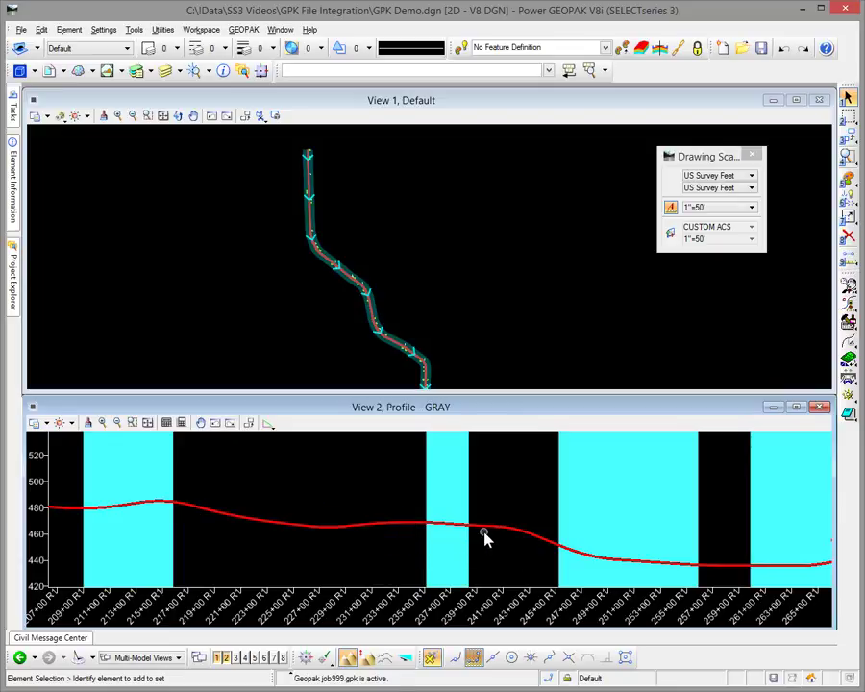
Check the list of profiles stored in job 999 once more and close coordinate geometry
{"action": "left_click", "coordinate": [848, 305]}
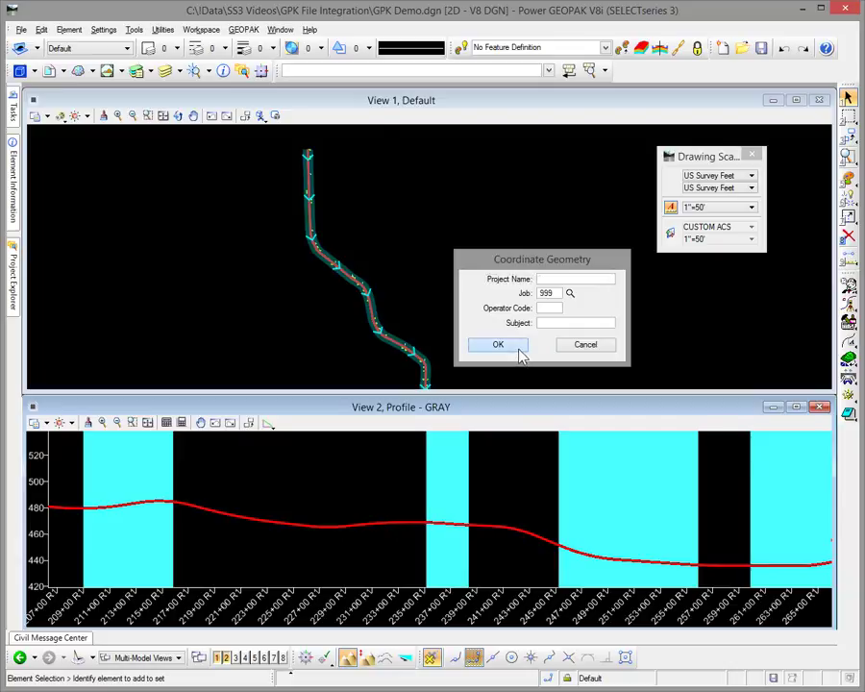
{"action": "left_click", "coordinate": [521, 348]}
{"action": "left_click", "coordinate": [68, 168]}
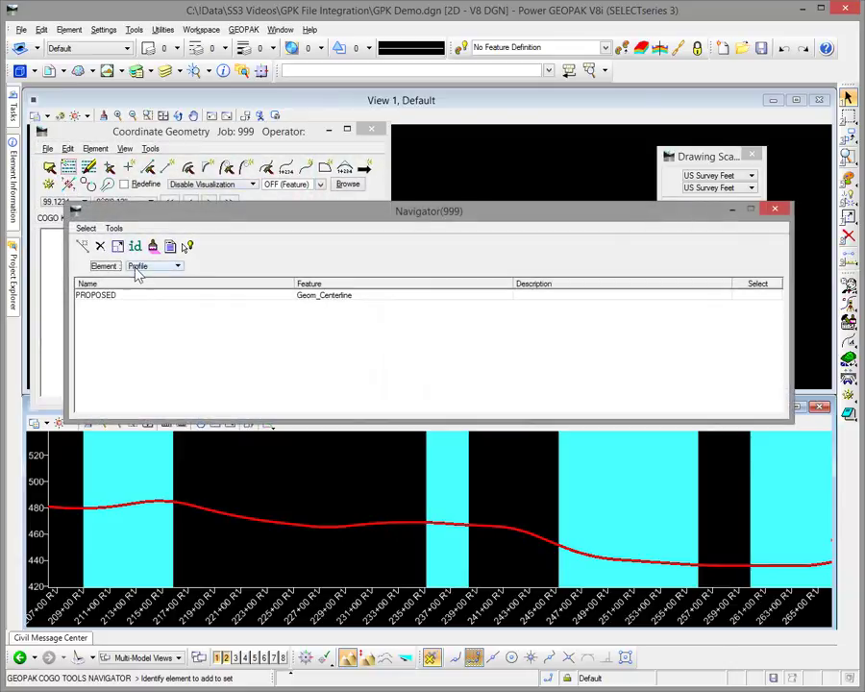
{"action": "left_click", "coordinate": [775, 209]}
{"action": "left_click", "coordinate": [373, 129]}
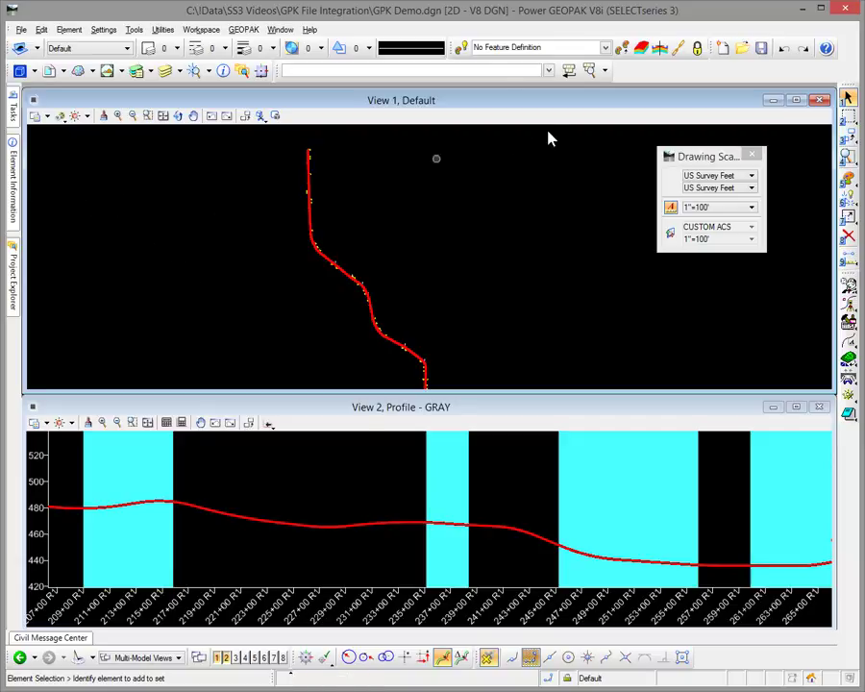
Make Geom_Scratch from the linear Geometry group the active feature definition and turn on its use for new elements
{"action": "left_click", "coordinate": [605, 47]}
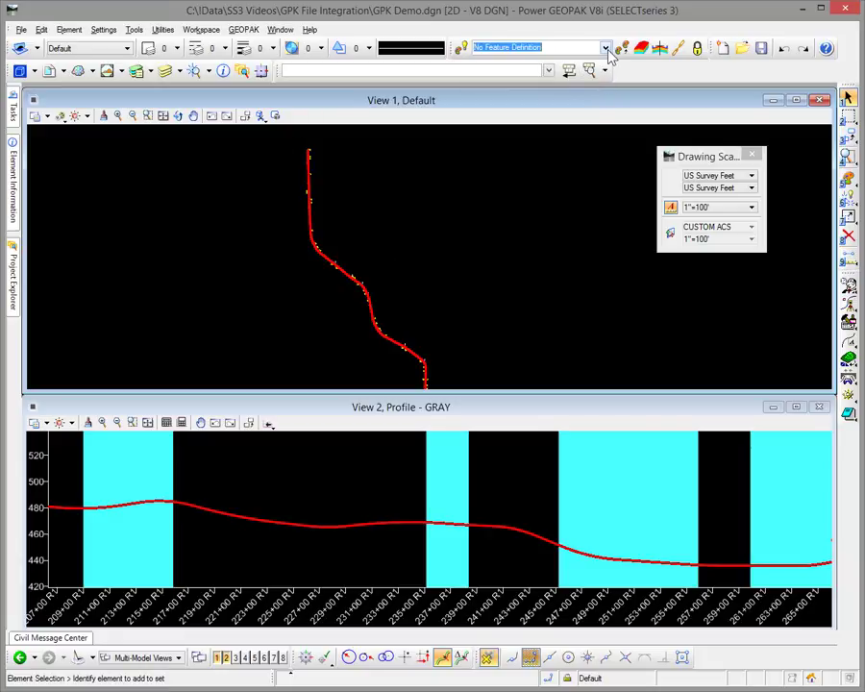
{"action": "left_click", "coordinate": [480, 74]}
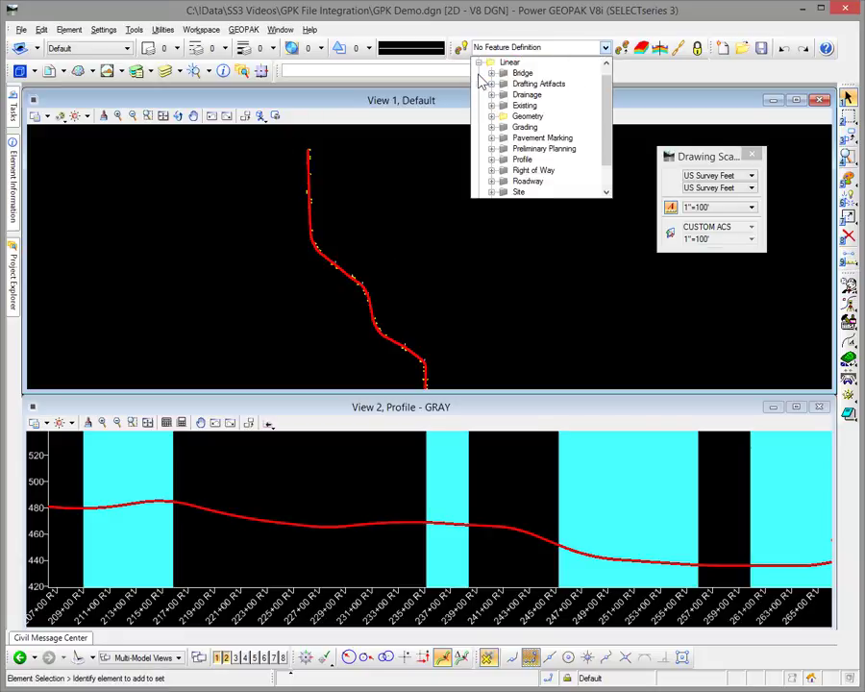
{"action": "left_click", "coordinate": [492, 116]}
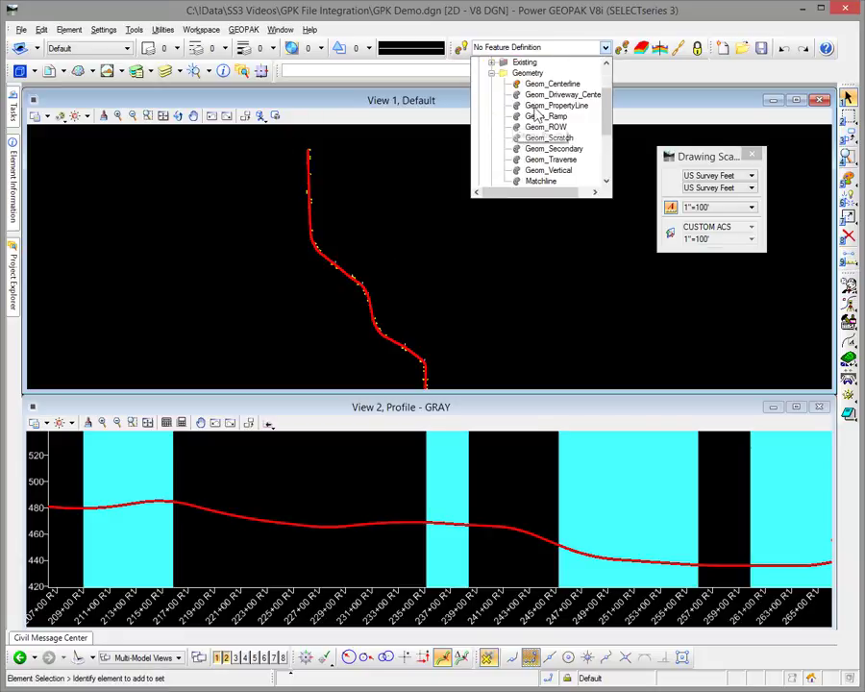
{"action": "left_click", "coordinate": [549, 138]}
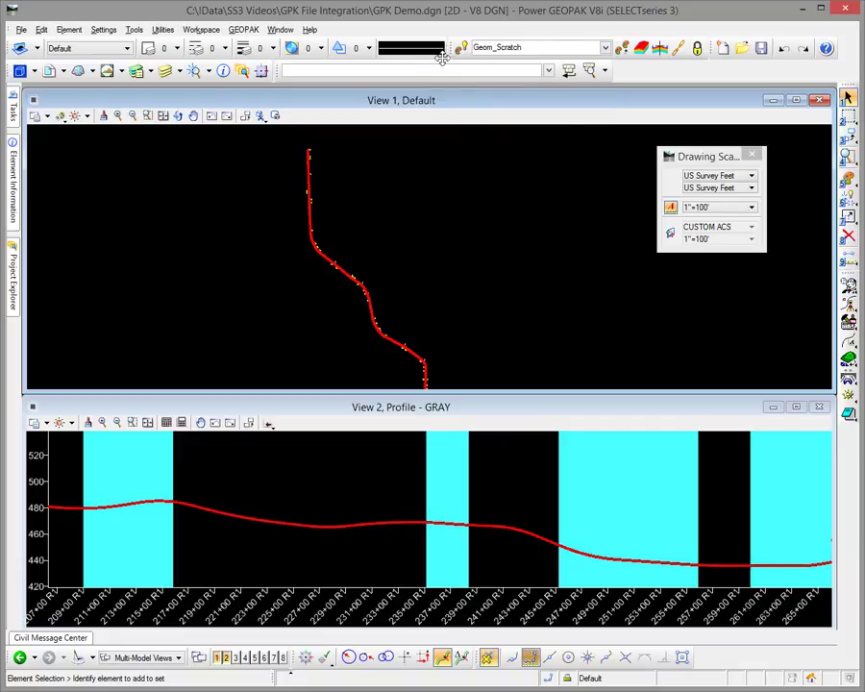
{"action": "left_click", "coordinate": [463, 48]}
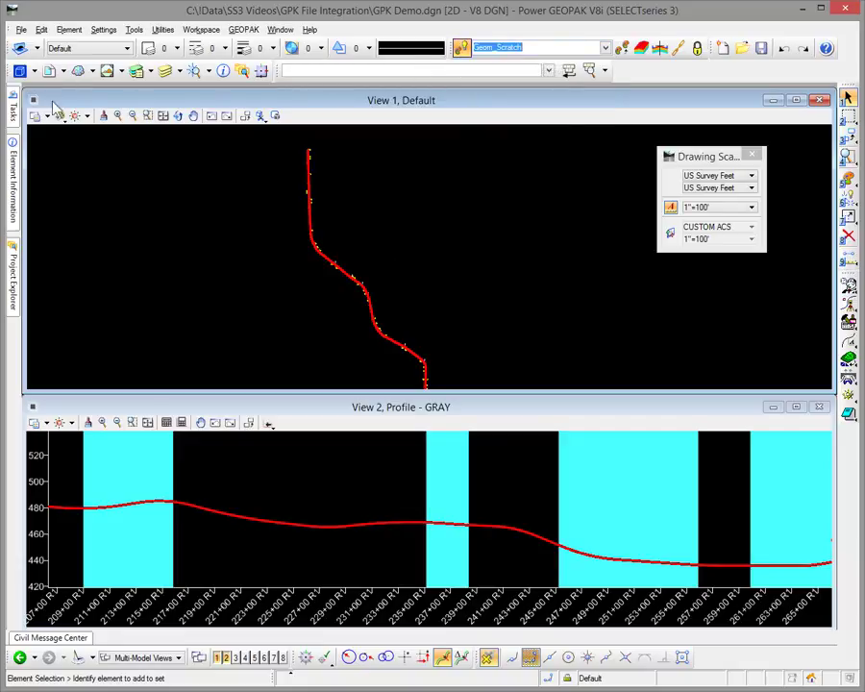
Draw two connected horizontal geometry lines beside the GRAY alignment, one heading southeast and one continuing more easterly from its end
{"action": "mouse_move", "coordinate": [17, 112]}
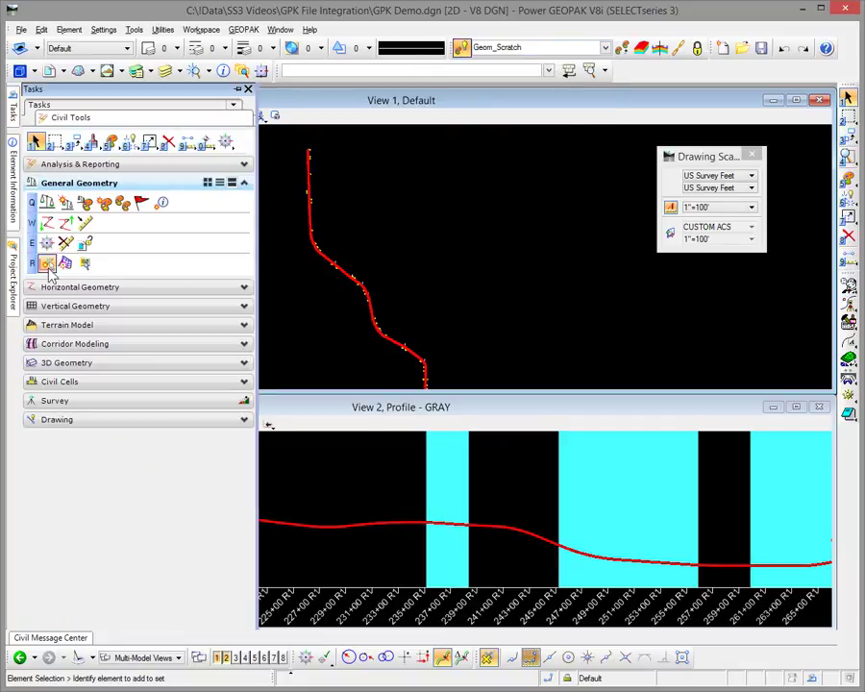
{"action": "left_click", "coordinate": [50, 287]}
{"action": "left_click", "coordinate": [45, 233]}
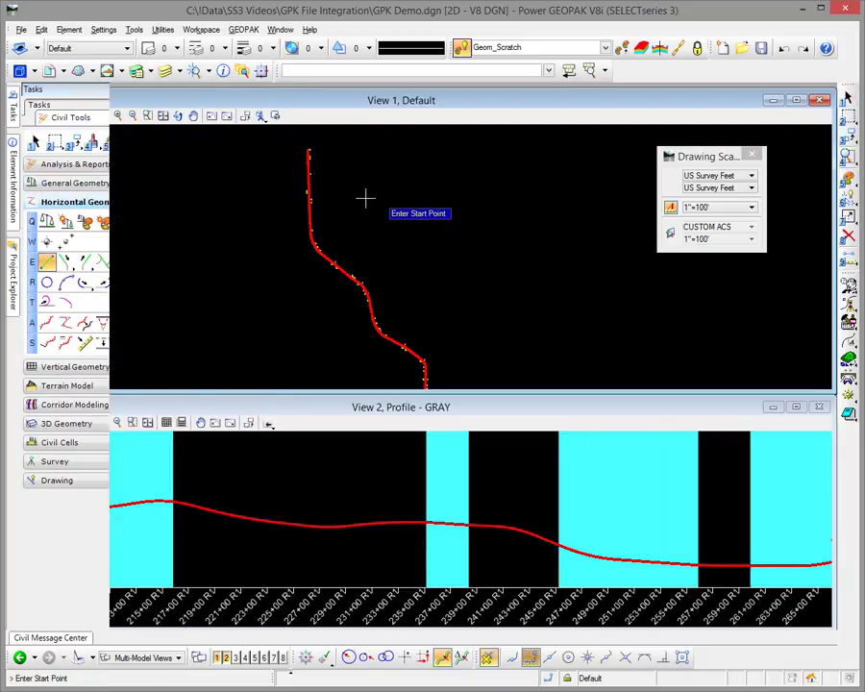
{"action": "left_click", "coordinate": [365, 199]}
{"action": "left_click", "coordinate": [464, 319]}
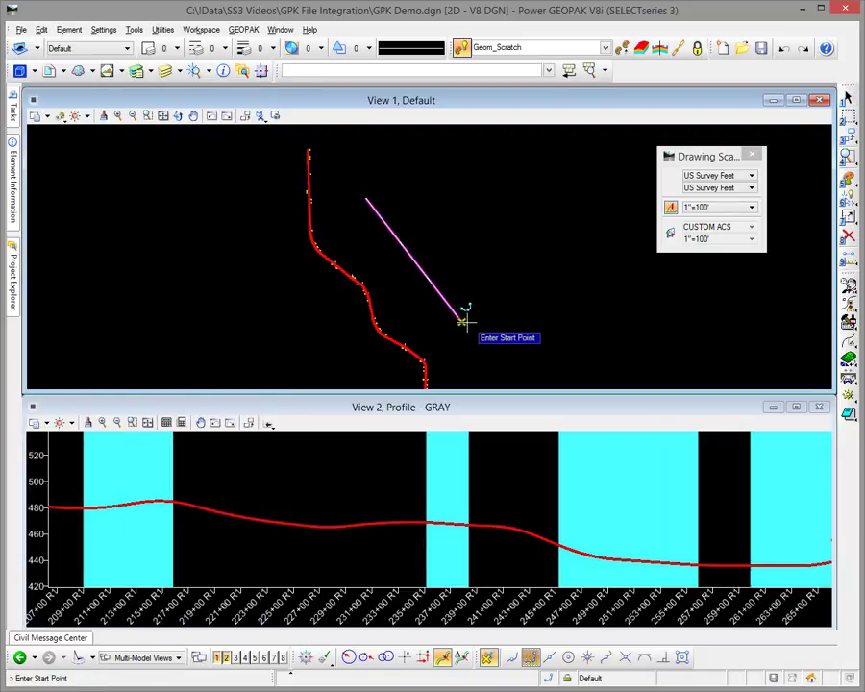
{"action": "left_click", "coordinate": [464, 320]}
{"action": "left_click", "coordinate": [684, 375]}
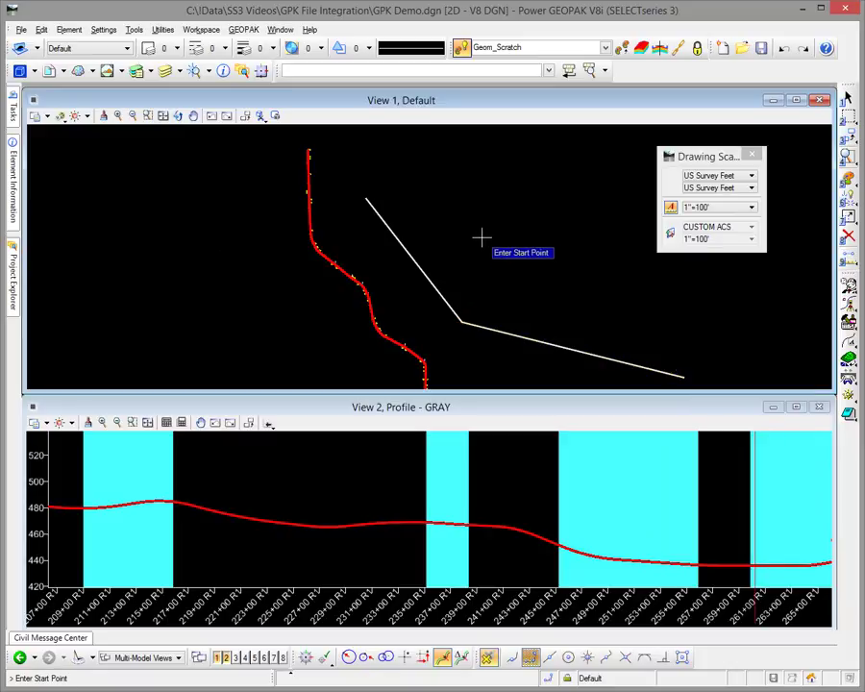
Insert a simple arc with a 600 ft radius between the two new lines, trimming them at their corner
{"action": "mouse_move", "coordinate": [15, 115]}
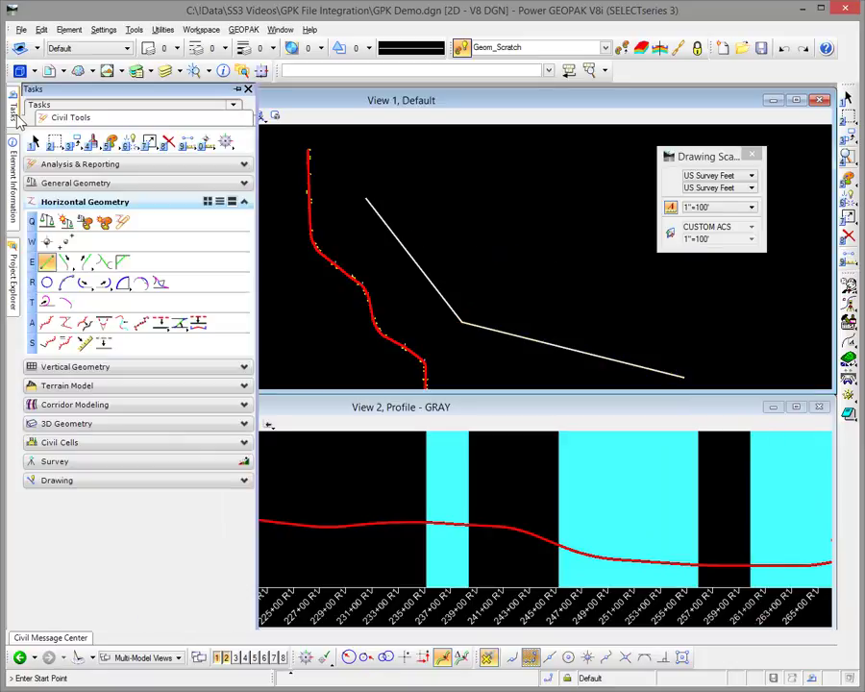
{"action": "left_click", "coordinate": [123, 283]}
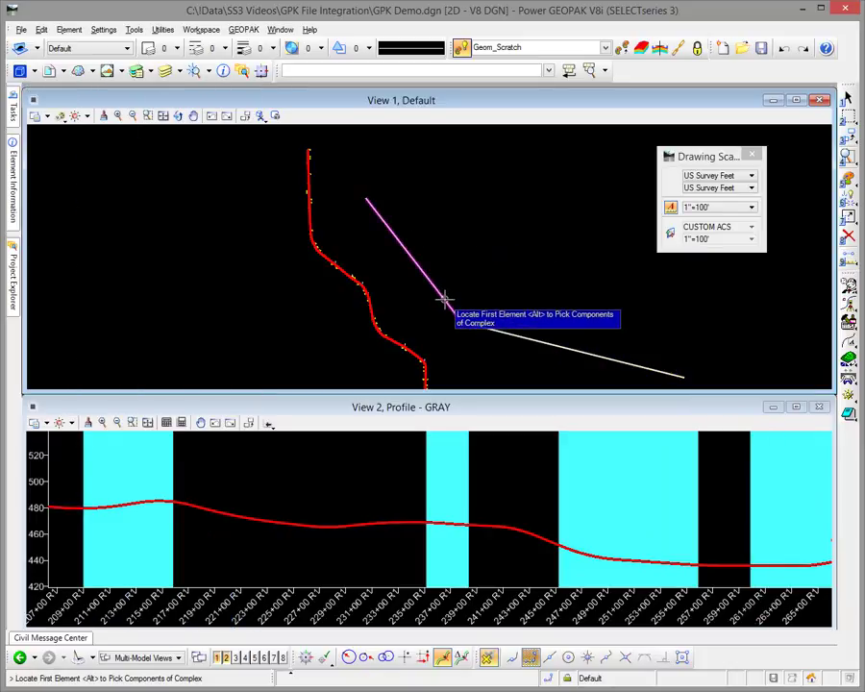
{"action": "left_click", "coordinate": [444, 299]}
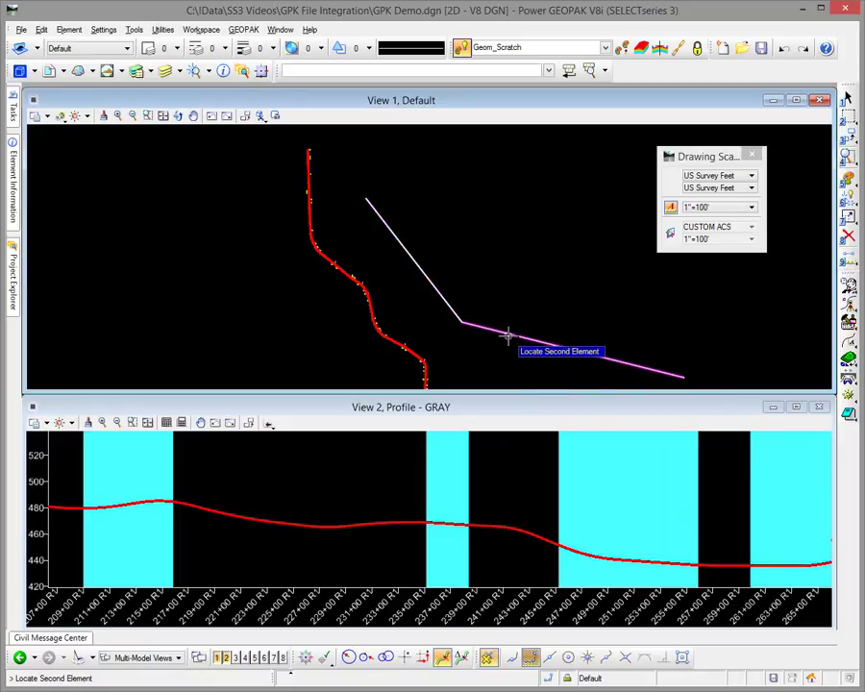
{"action": "left_click", "coordinate": [505, 332]}
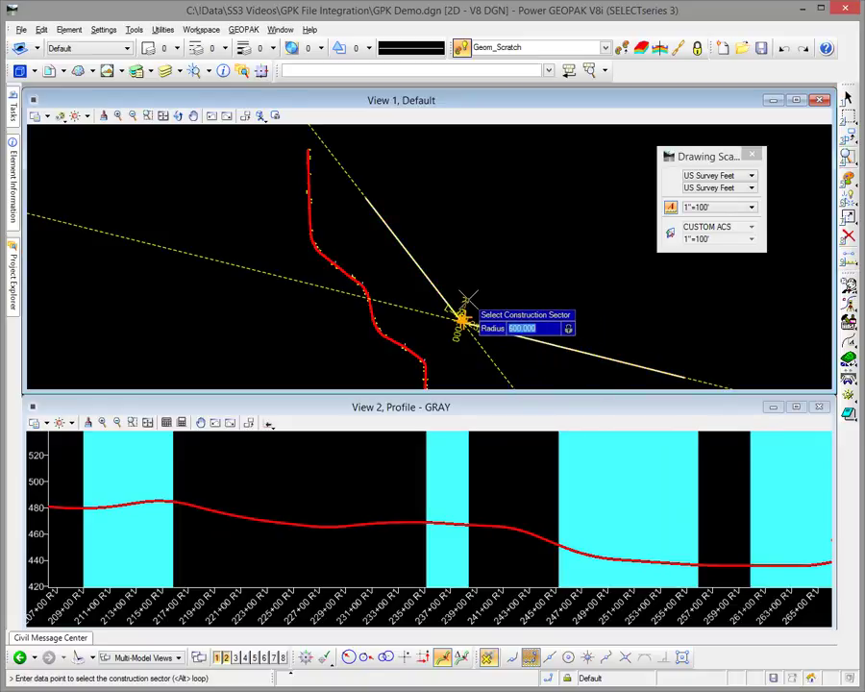
{"action": "left_click", "coordinate": [493, 273]}
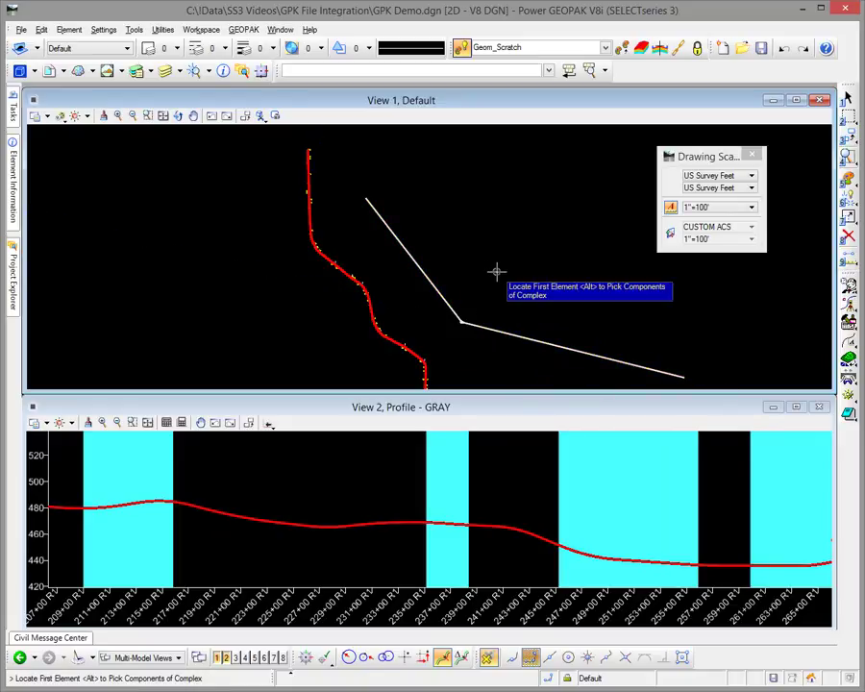
{"action": "scroll", "coordinate": [448, 346], "scroll_direction": "up", "scroll_amount": 3}
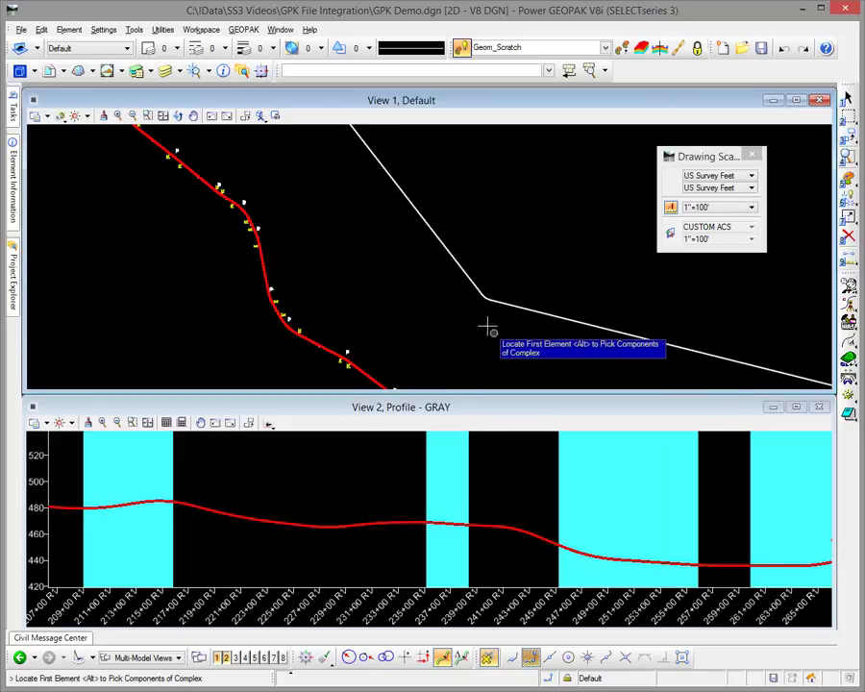
{"action": "scroll", "coordinate": [478, 306], "scroll_direction": "down", "scroll_amount": 4}
Join the two lines and the arc into one complex alignment named RTE66
{"action": "mouse_move", "coordinate": [10, 96]}
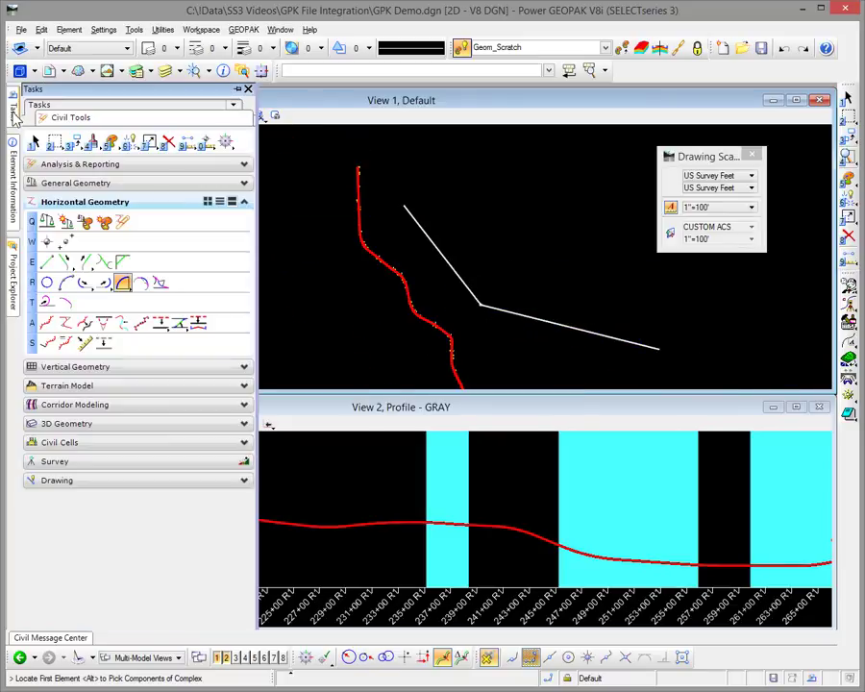
{"action": "left_click", "coordinate": [46, 322]}
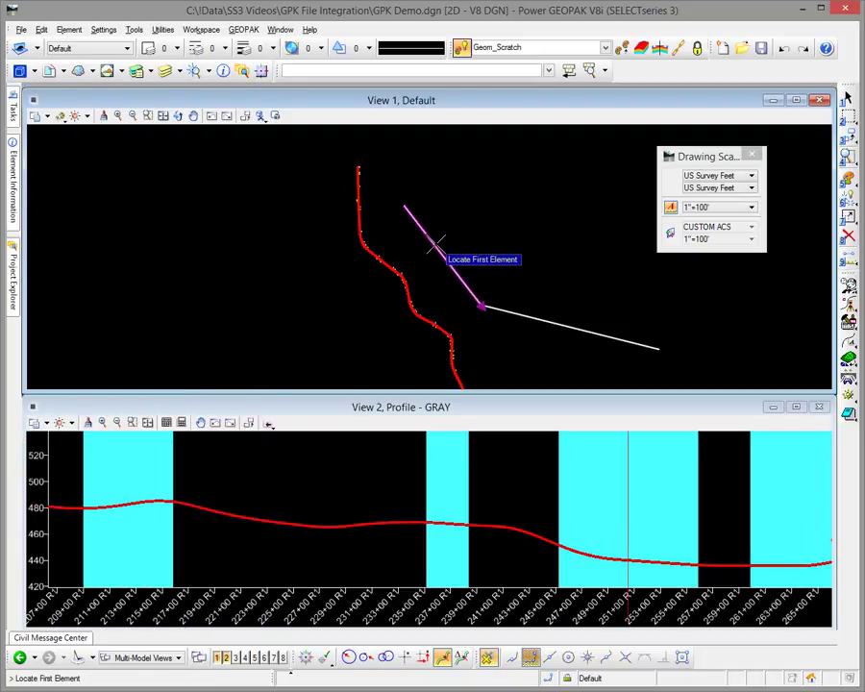
{"action": "left_click", "coordinate": [436, 243]}
{"action": "left_click", "coordinate": [471, 227]}
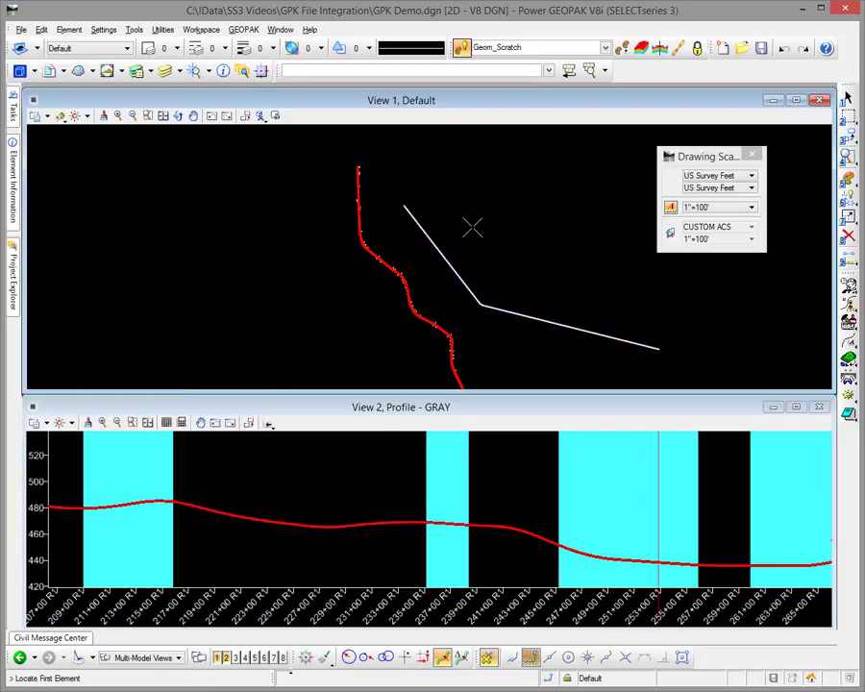
{"action": "key", "text": "Escape"}
Change the RTE66 alignment's feature definition to Geom_Centerline, deselect it and examine its stationing
{"action": "left_click", "coordinate": [460, 282]}
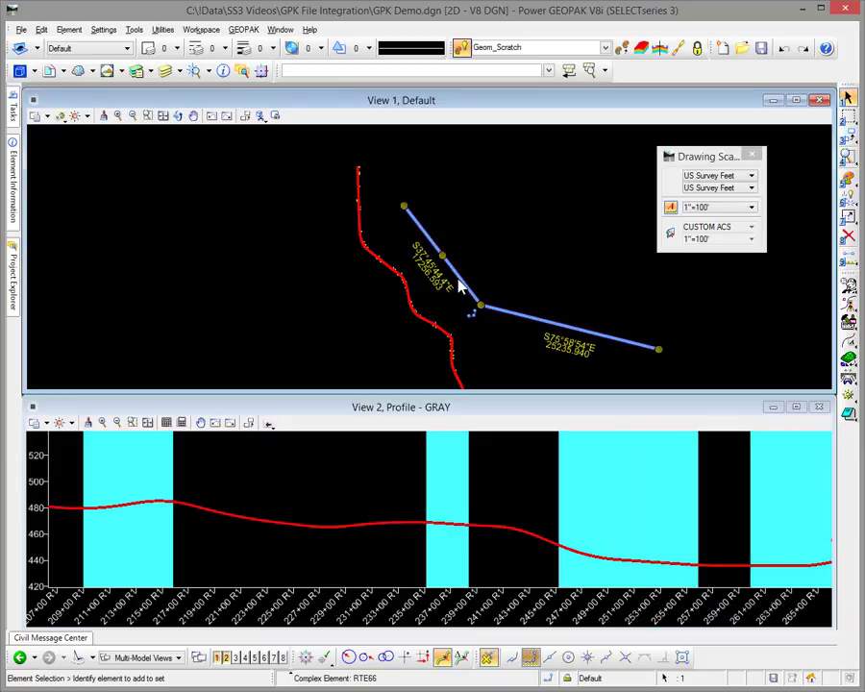
{"action": "left_click", "coordinate": [476, 272]}
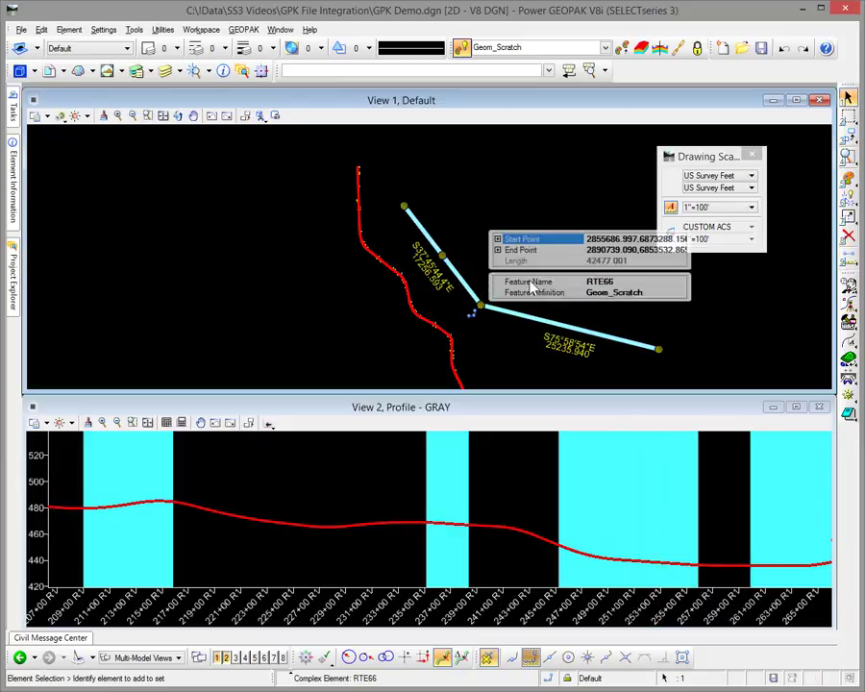
{"action": "left_click", "coordinate": [673, 292]}
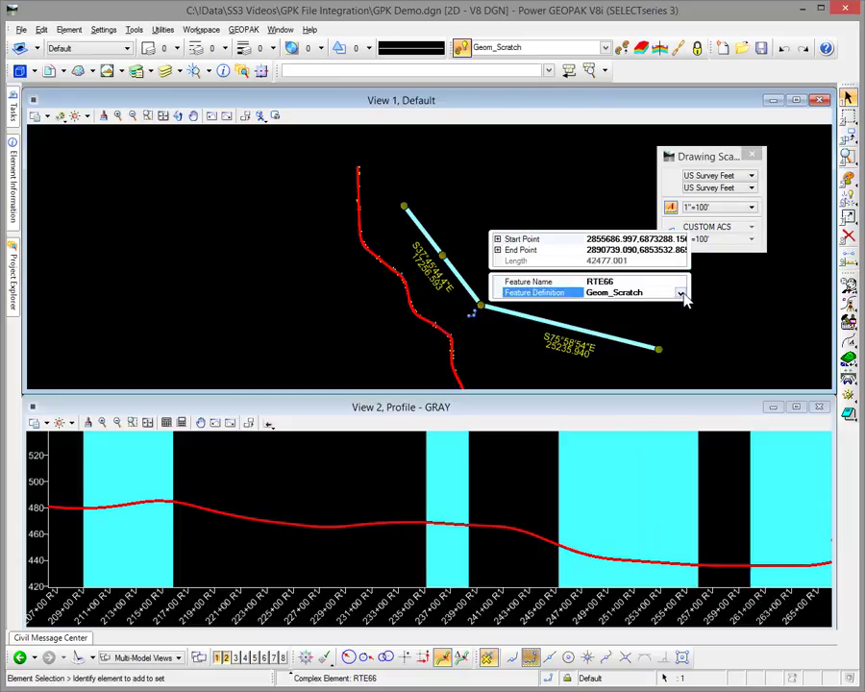
{"action": "left_click", "coordinate": [681, 293]}
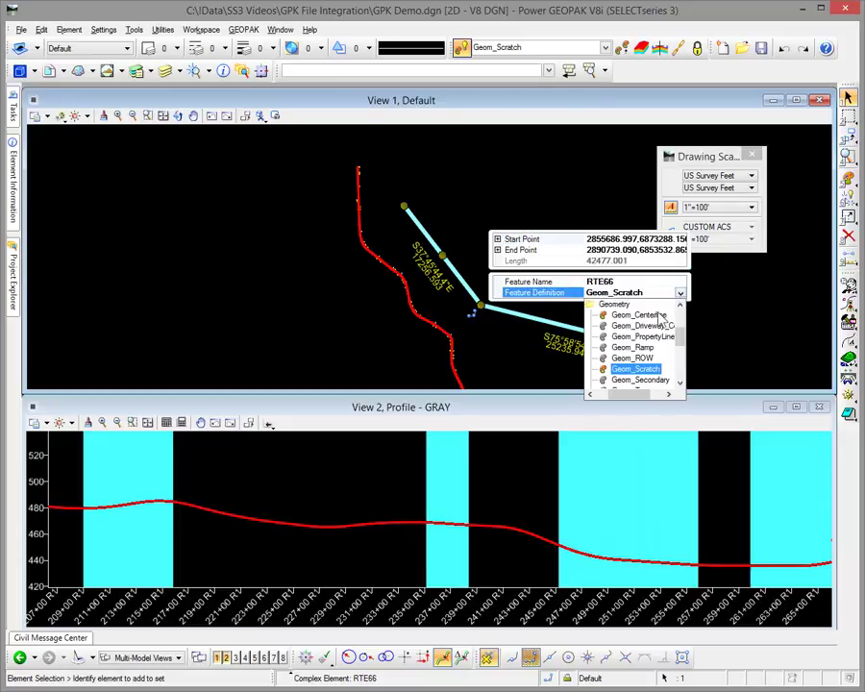
{"action": "left_click", "coordinate": [650, 316]}
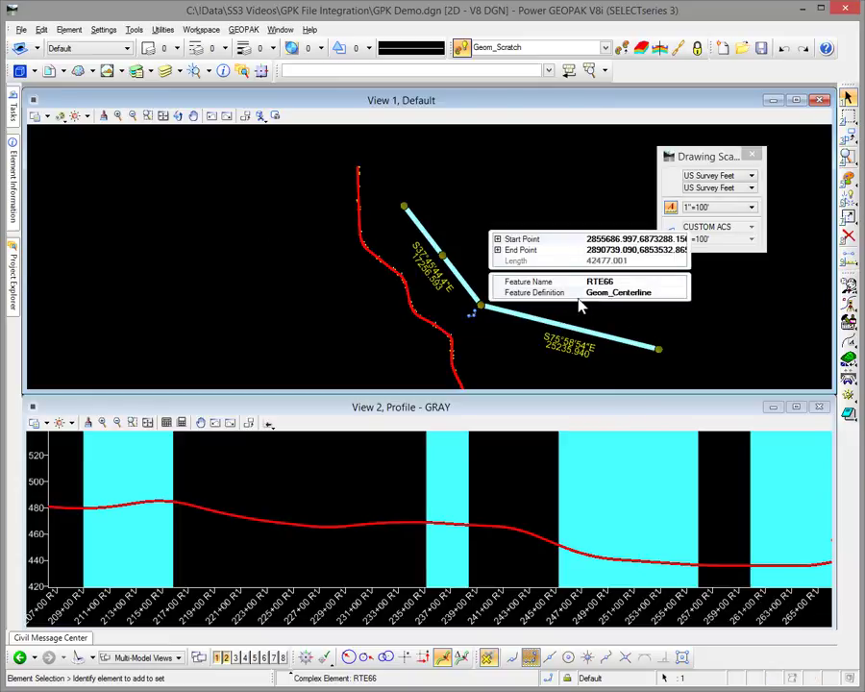
{"action": "left_click", "coordinate": [464, 202]}
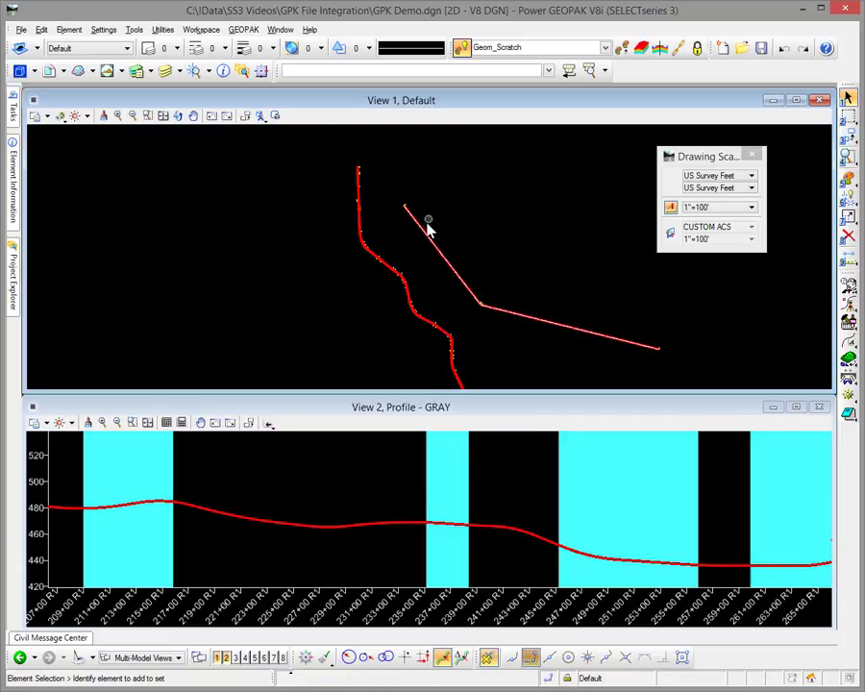
{"action": "scroll", "coordinate": [429, 226], "scroll_direction": "up", "scroll_amount": 5}
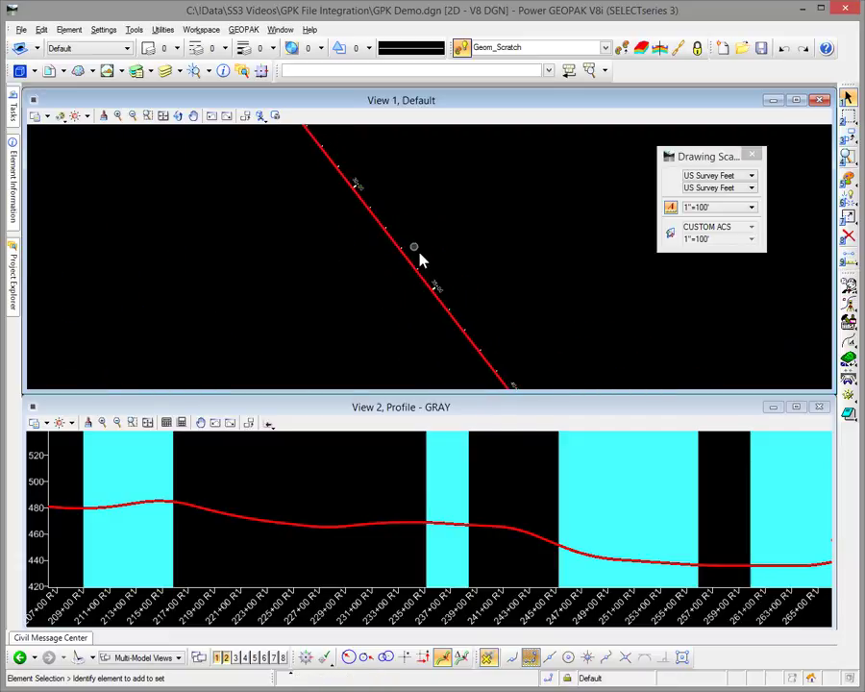
{"action": "scroll", "coordinate": [420, 260], "scroll_direction": "down", "scroll_amount": 3}
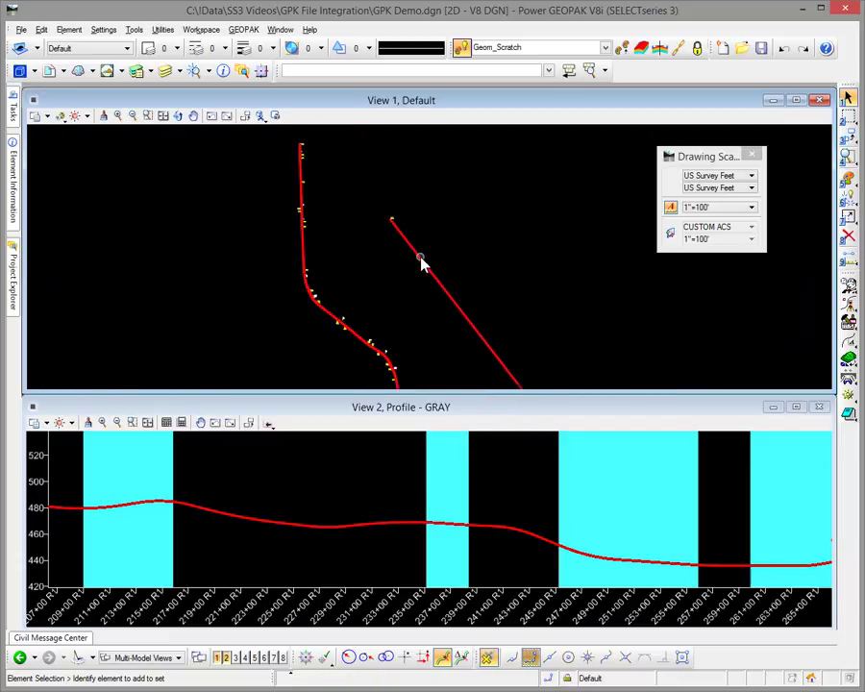
{"action": "scroll", "coordinate": [421, 260], "scroll_direction": "down", "scroll_amount": 2}
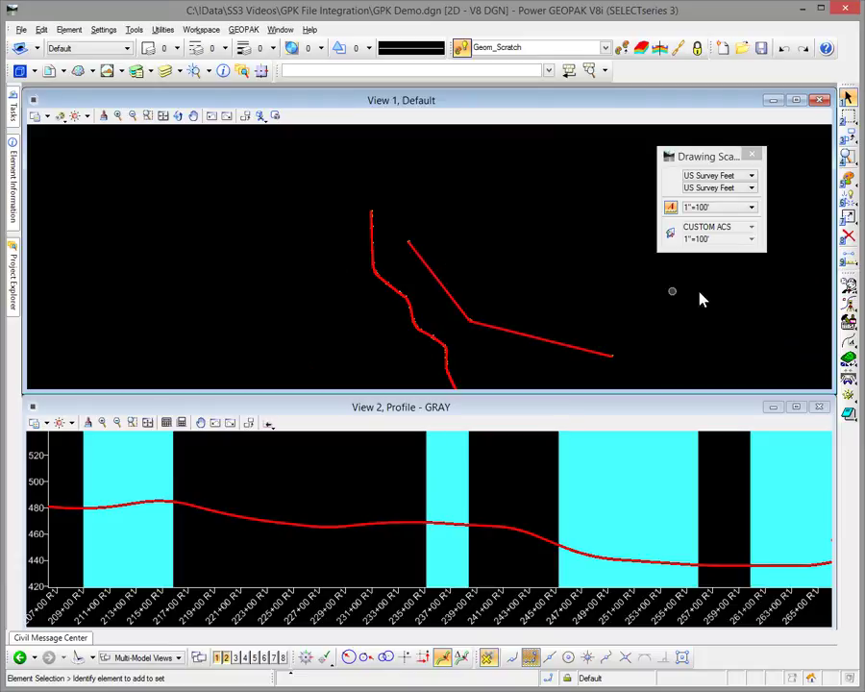
Check the list of chains stored in job 999 and close coordinate geometry
{"action": "left_click", "coordinate": [849, 315]}
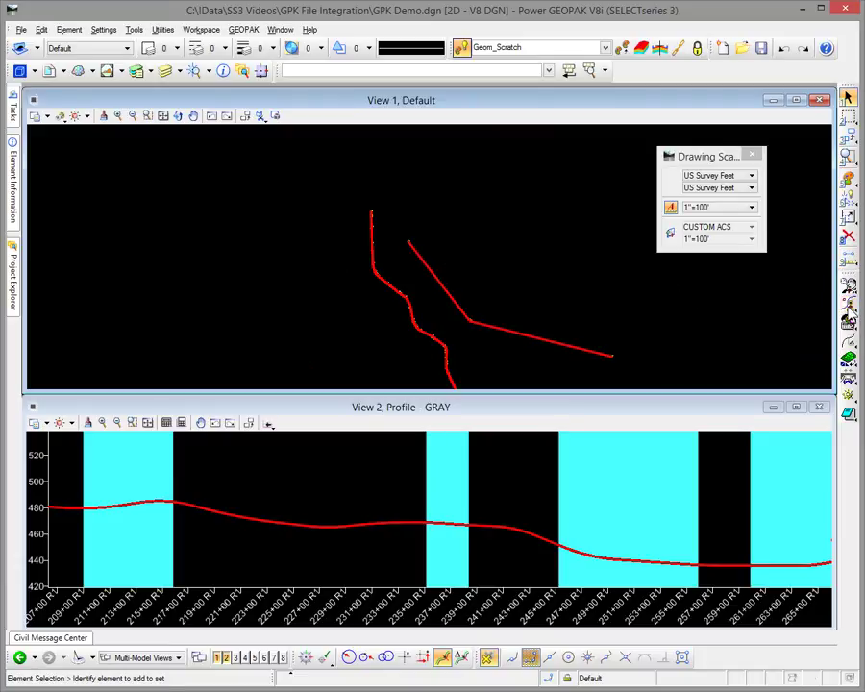
{"action": "left_click", "coordinate": [495, 348]}
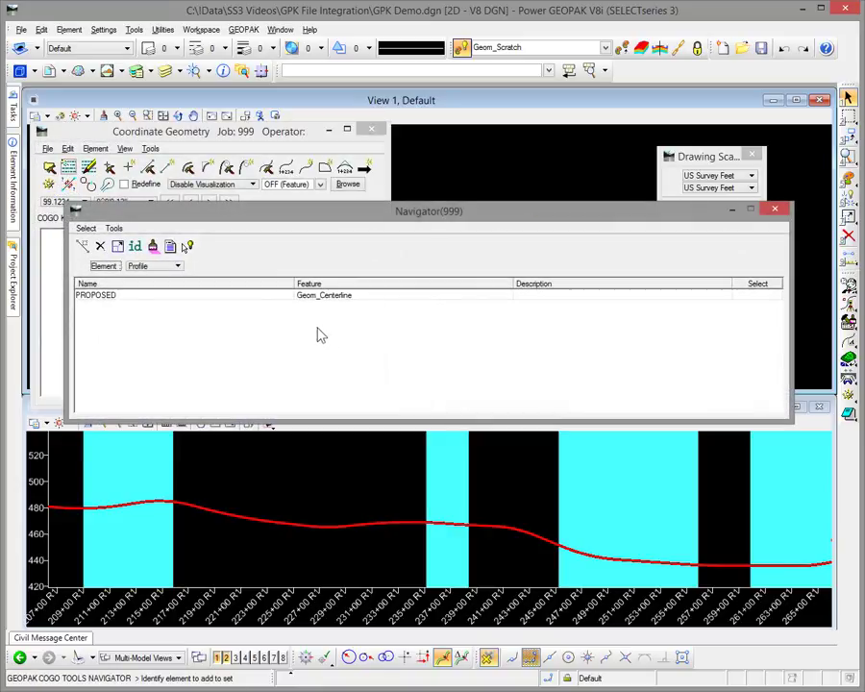
{"action": "left_click", "coordinate": [150, 265]}
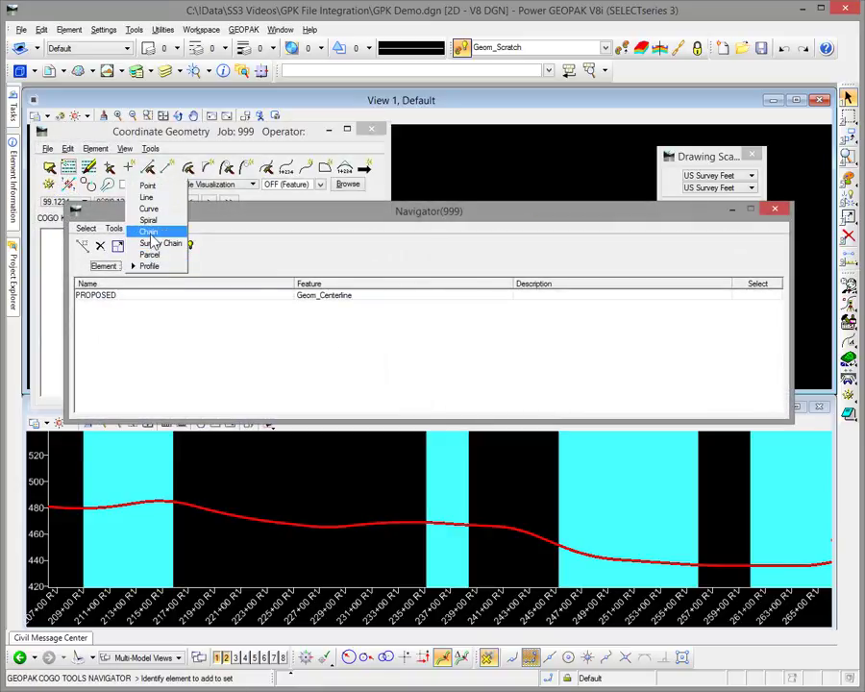
{"action": "left_click", "coordinate": [149, 232]}
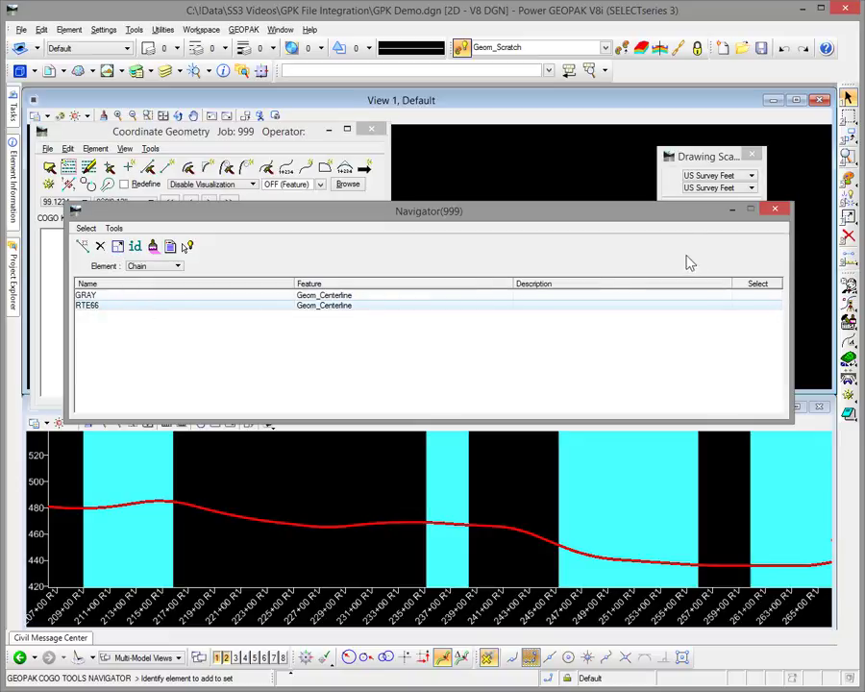
{"action": "left_click", "coordinate": [775, 209]}
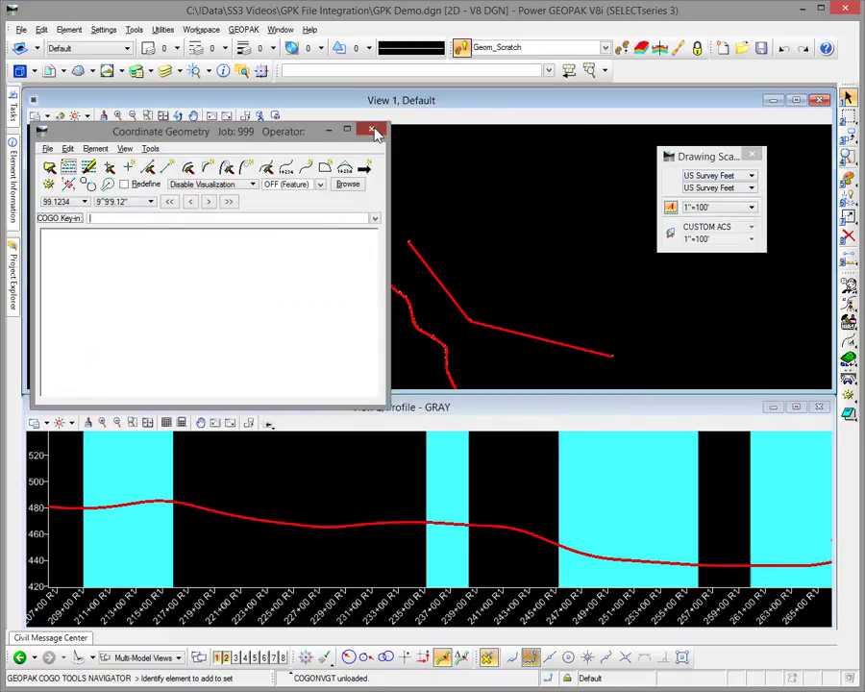
{"action": "left_click", "coordinate": [372, 129]}
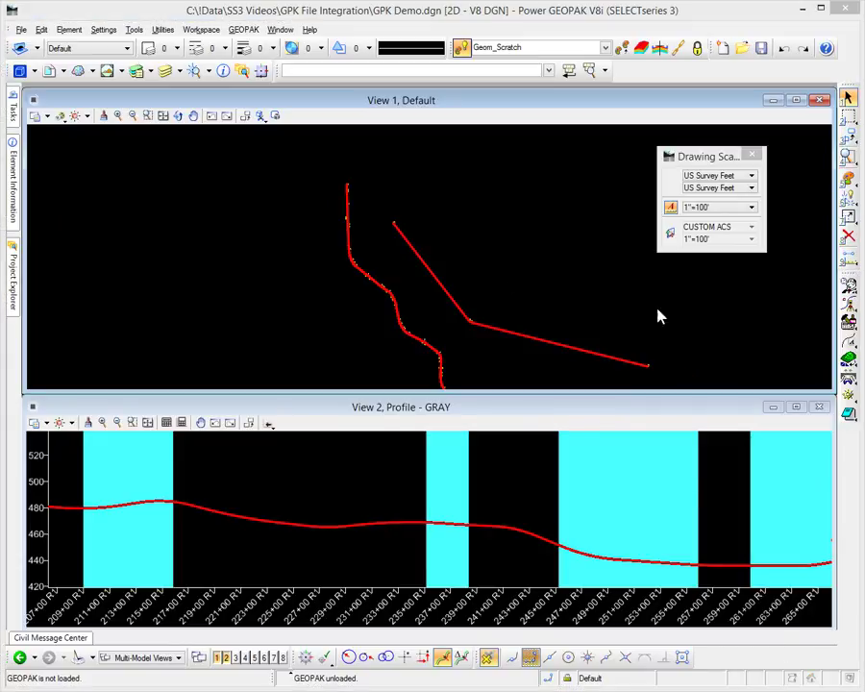
Examine the GEOPAK job assignment and export data of the RTE66 alignment in its element information
{"action": "left_click", "coordinate": [452, 301]}
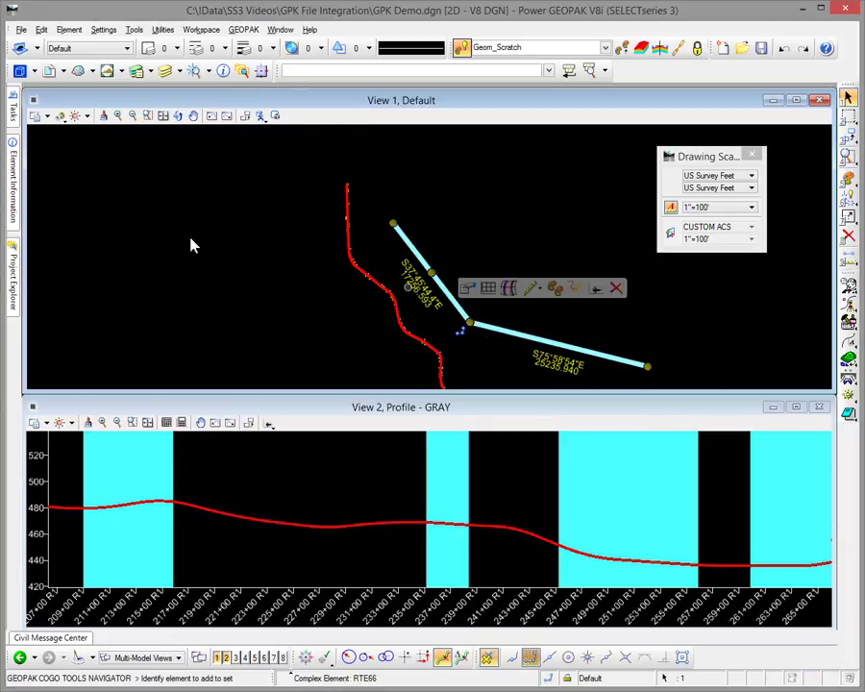
{"action": "mouse_move", "coordinate": [13, 193]}
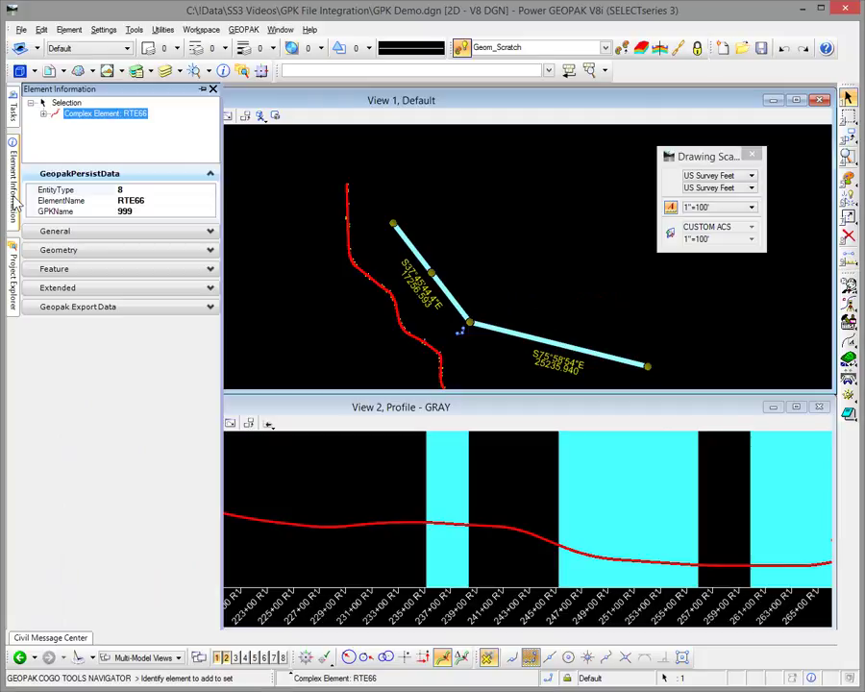
{"action": "left_click", "coordinate": [43, 306]}
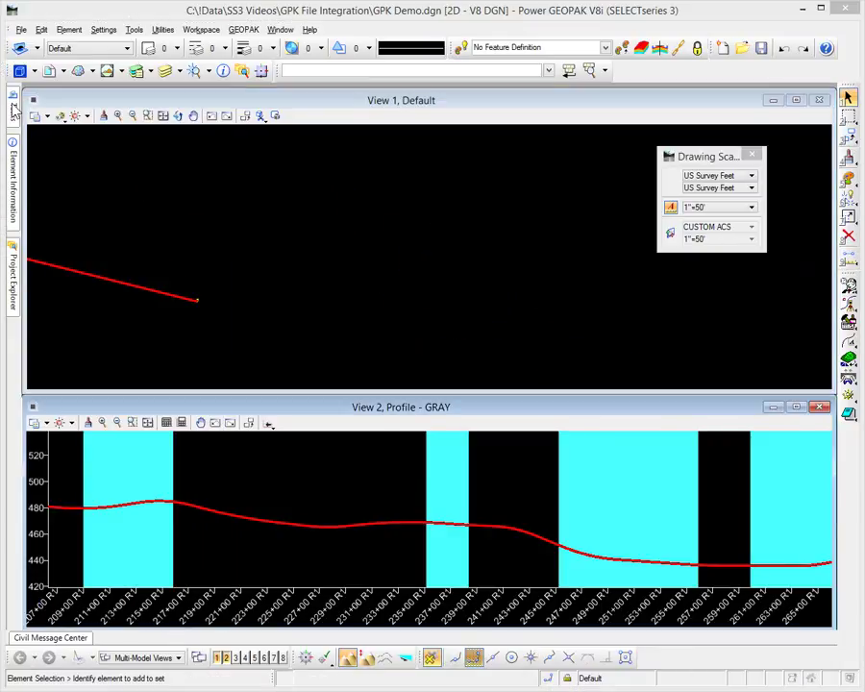
Draw a complex alignment by PI with a 1000 ft radius and tangents of about 21,519 ft and 20,976 ft, exporting it to job999.gpk
{"action": "mouse_move", "coordinate": [13, 111]}
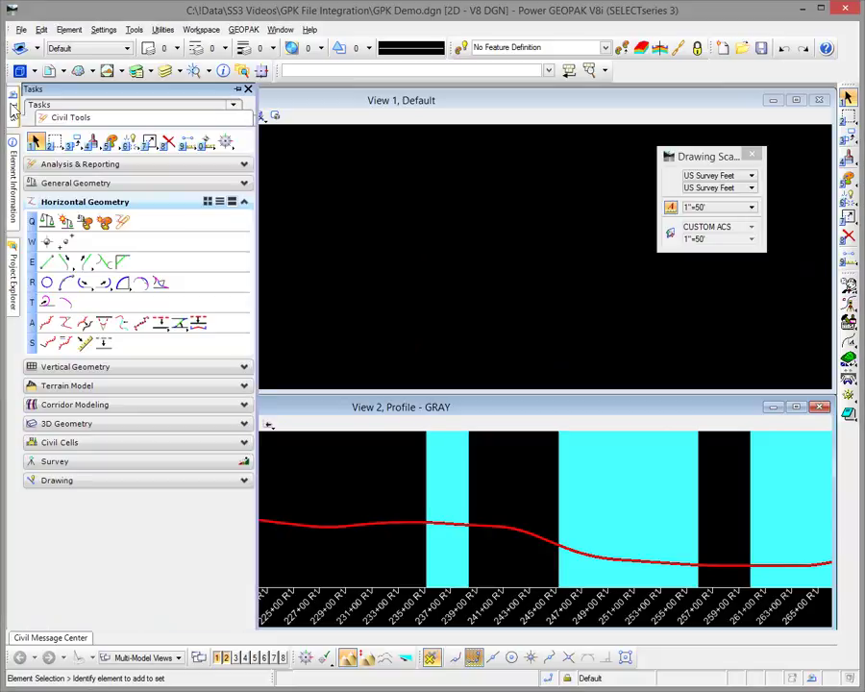
{"action": "left_click", "coordinate": [65, 324]}
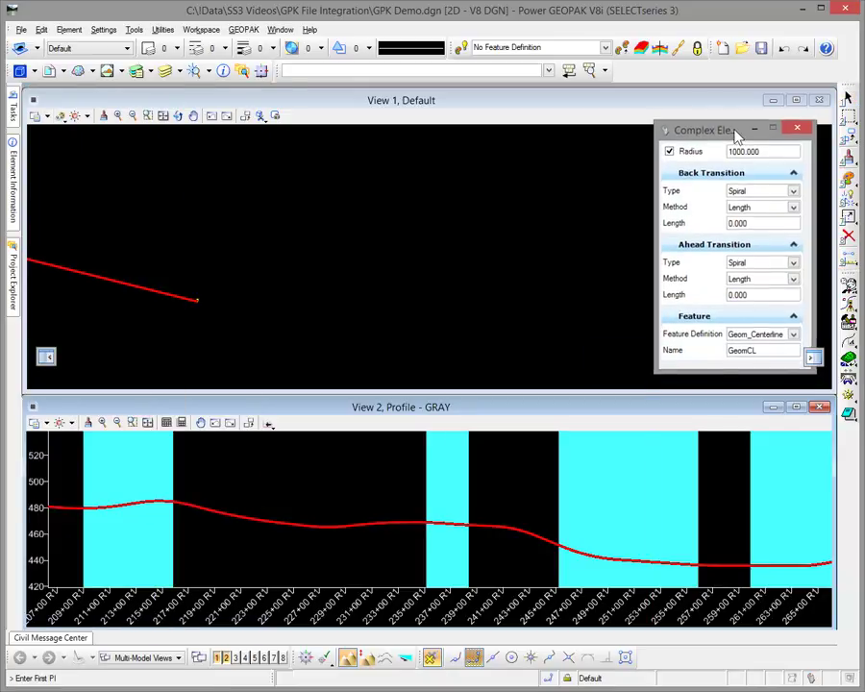
{"action": "left_click", "coordinate": [114, 178]}
{"action": "left_click", "coordinate": [276, 283]}
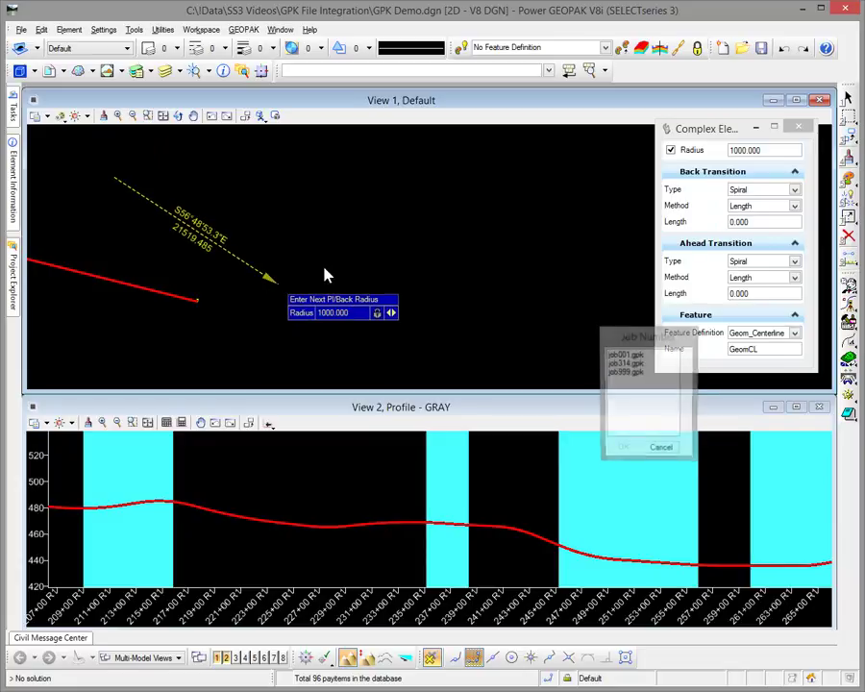
{"action": "left_click", "coordinate": [626, 372]}
{"action": "left_click", "coordinate": [623, 451]}
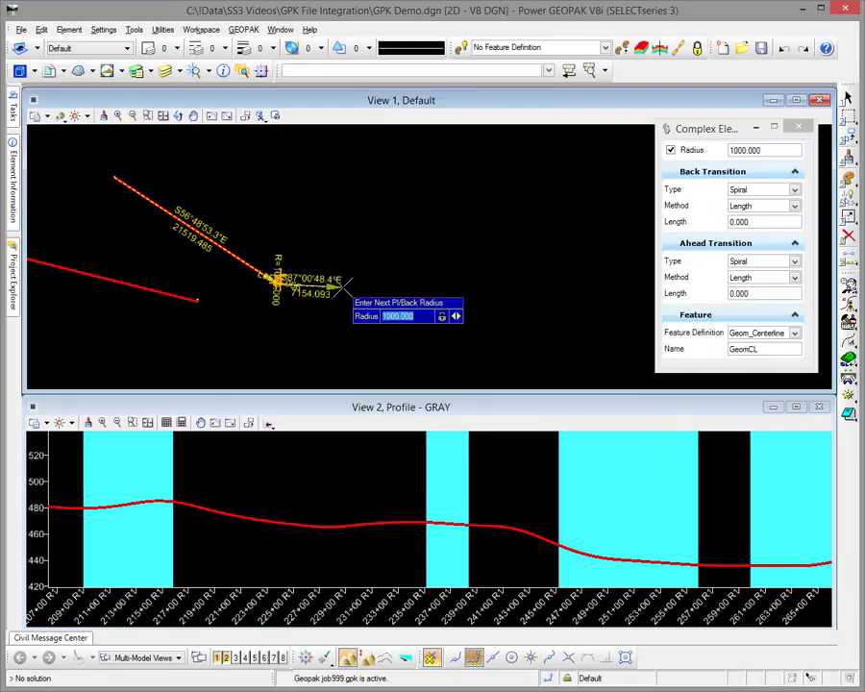
{"action": "left_click", "coordinate": [465, 295]}
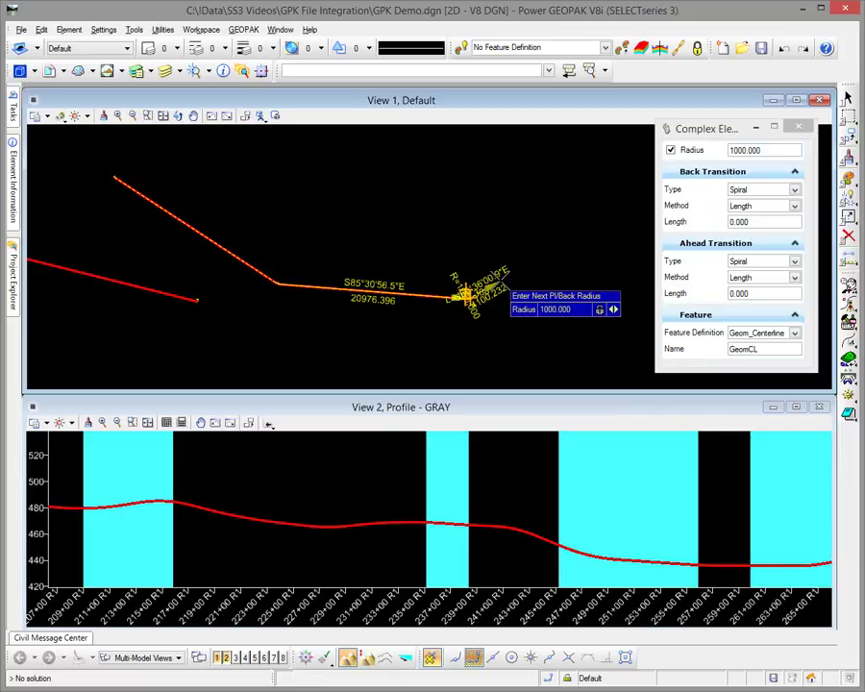
{"action": "right_click", "coordinate": [465, 295]}
{"action": "key", "text": "Escape"}
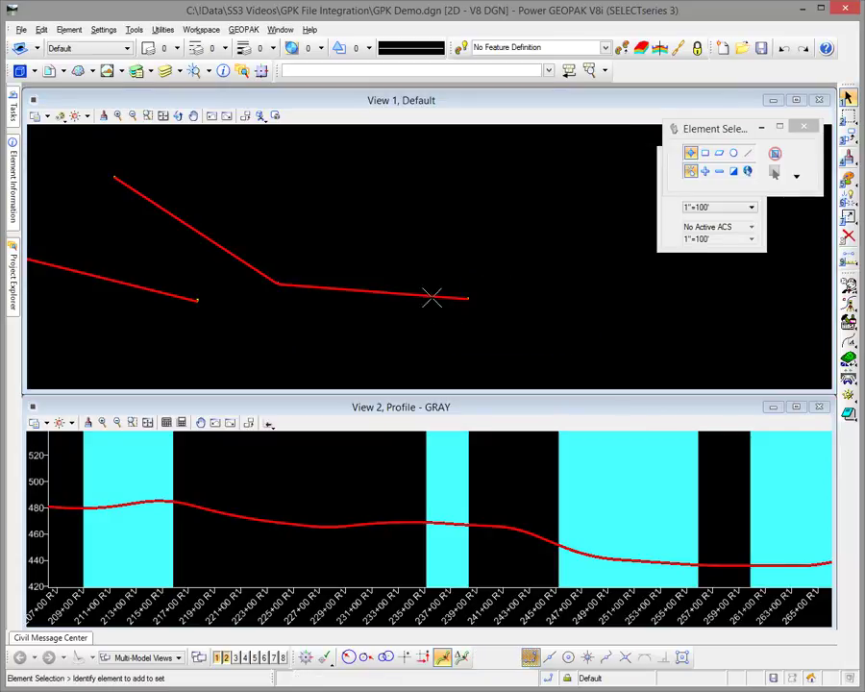
Examine the new alignment's GPK name and GEOPAK export data, and deselect it
{"action": "left_click", "coordinate": [432, 303]}
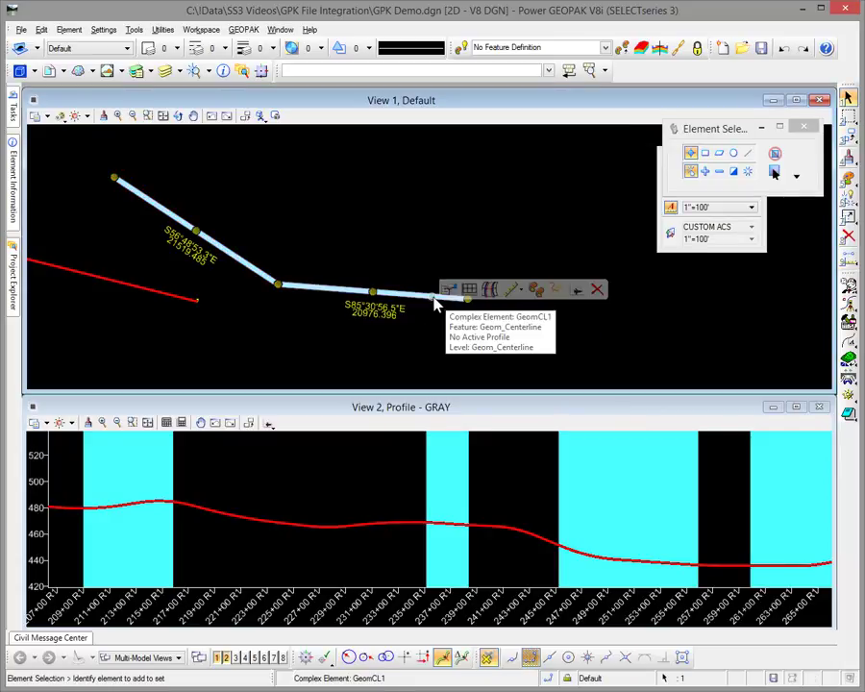
{"action": "left_click", "coordinate": [448, 291]}
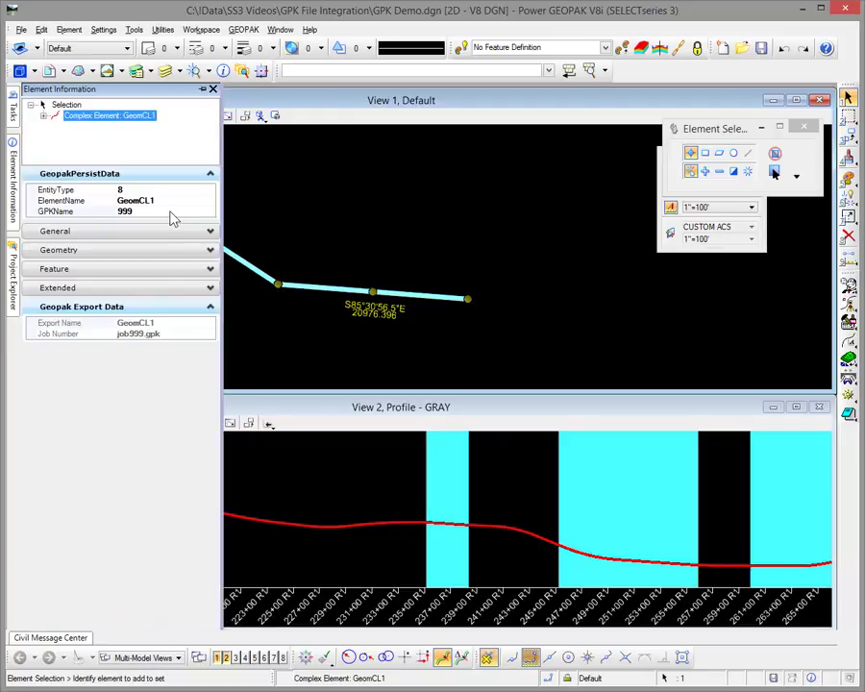
{"action": "left_click", "coordinate": [544, 282]}
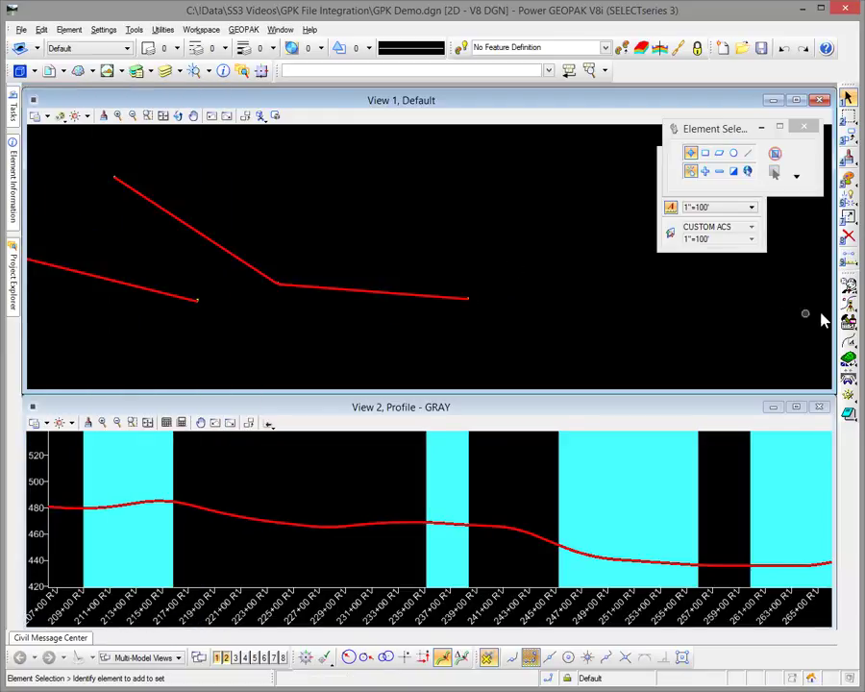
Open coordinate geometry for job 001 and close it again
{"action": "left_click", "coordinate": [849, 304]}
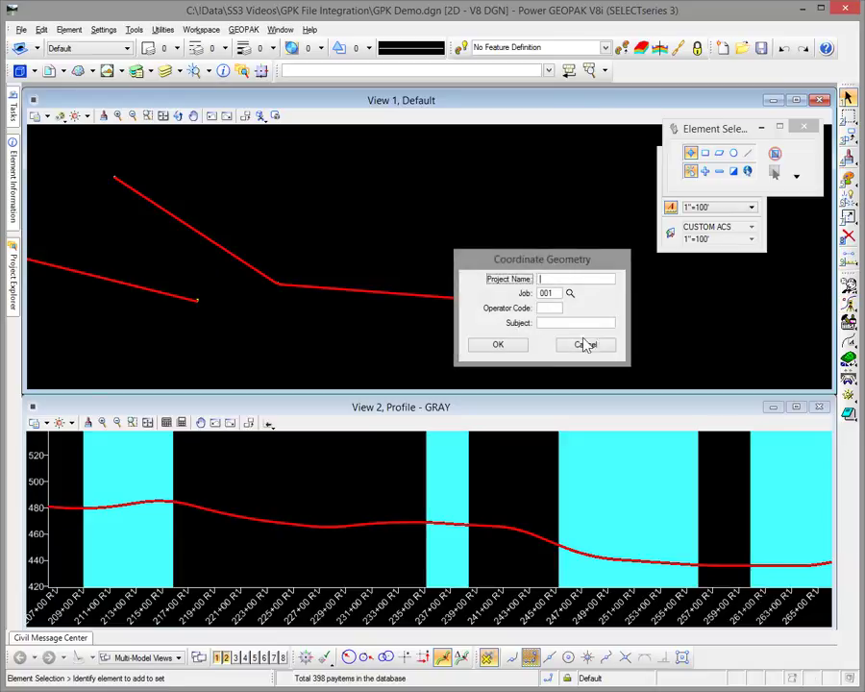
{"action": "left_click", "coordinate": [522, 347]}
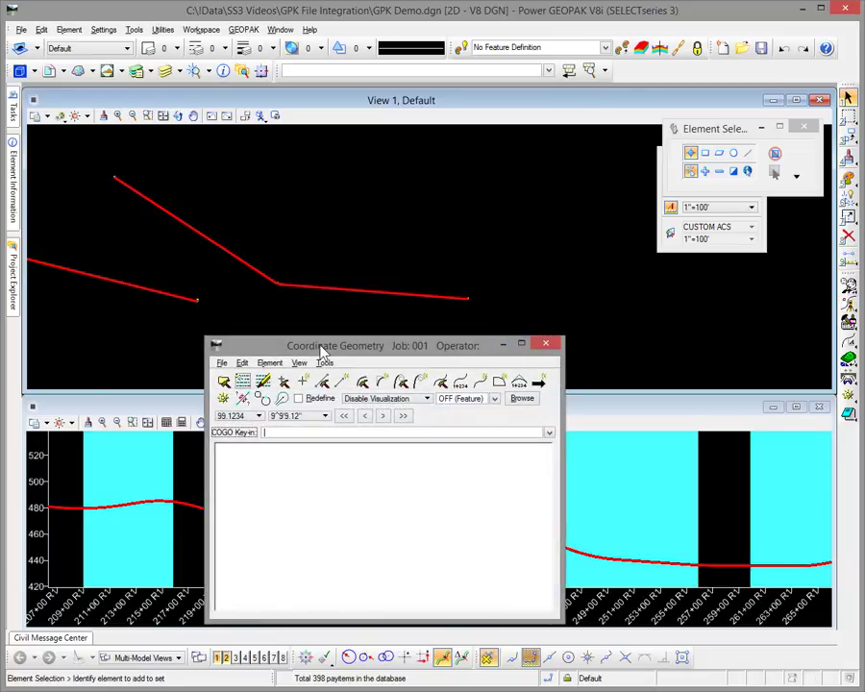
{"action": "left_click_drag", "start_coordinate": [323, 353], "coordinate": [280, 271]}
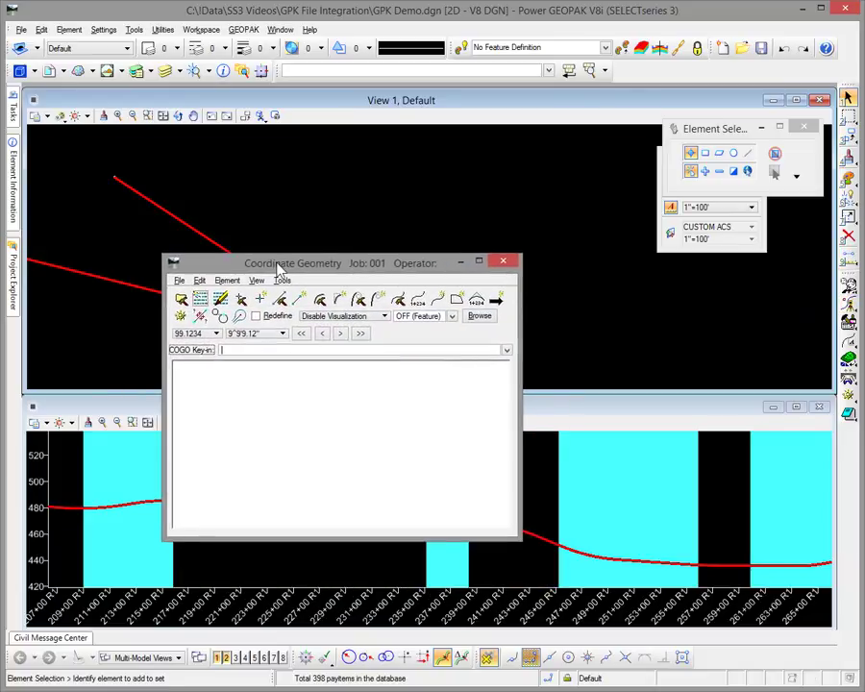
{"action": "left_click", "coordinate": [505, 263]}
Draw a second complex alignment by PI above the first, with a 1000 ft radius and tangents of about 22,756 ft and 19,651 ft
{"action": "mouse_move", "coordinate": [13, 104]}
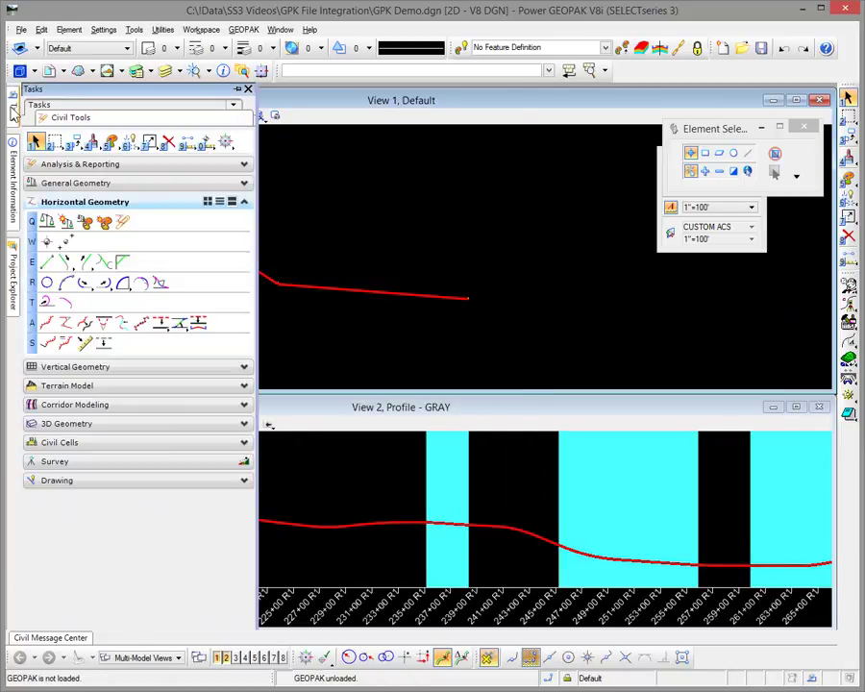
{"action": "left_click", "coordinate": [65, 322]}
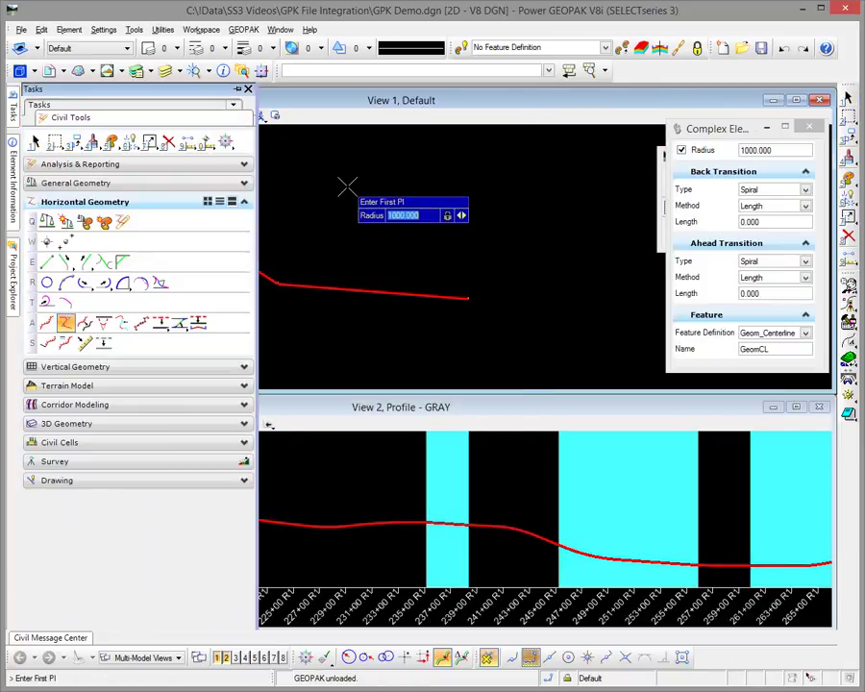
{"action": "left_click", "coordinate": [221, 166]}
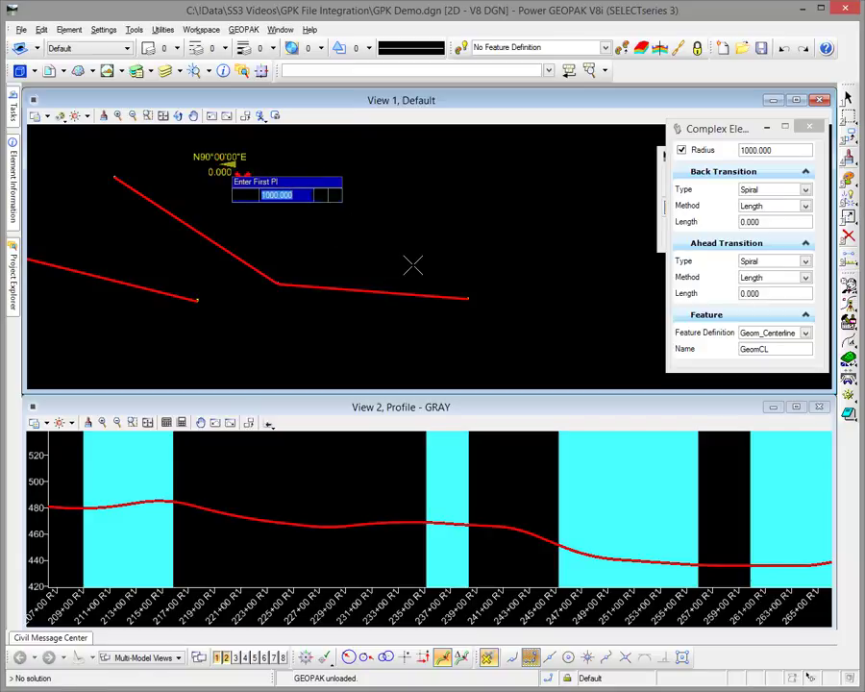
{"action": "left_click", "coordinate": [409, 241]}
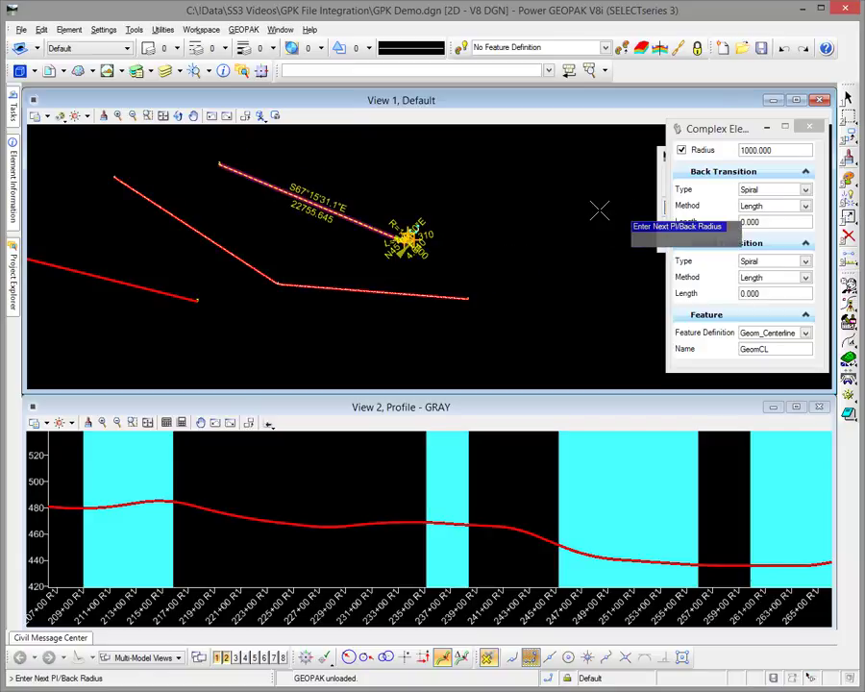
{"action": "left_click", "coordinate": [577, 303]}
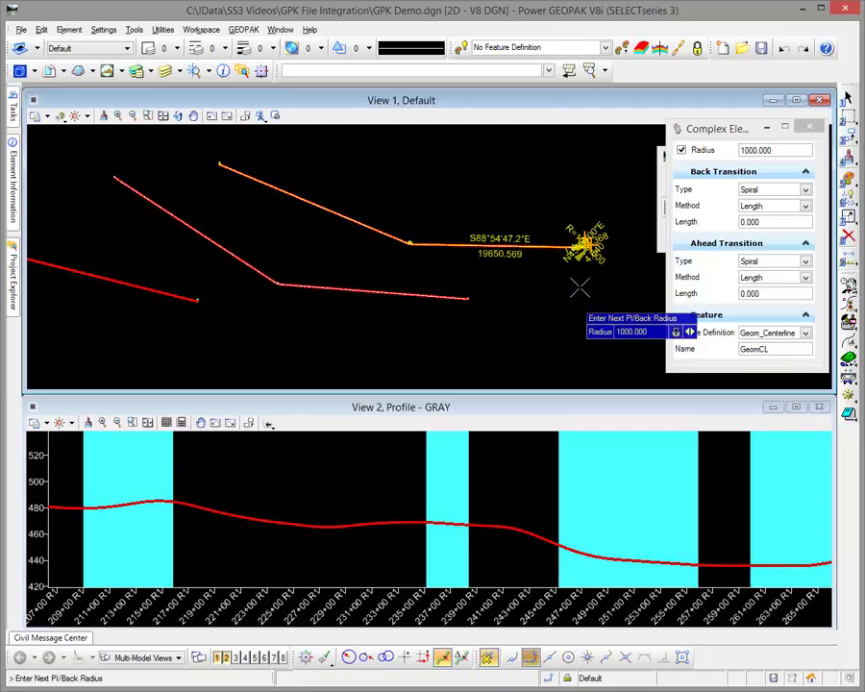
{"action": "right_click", "coordinate": [539, 285]}
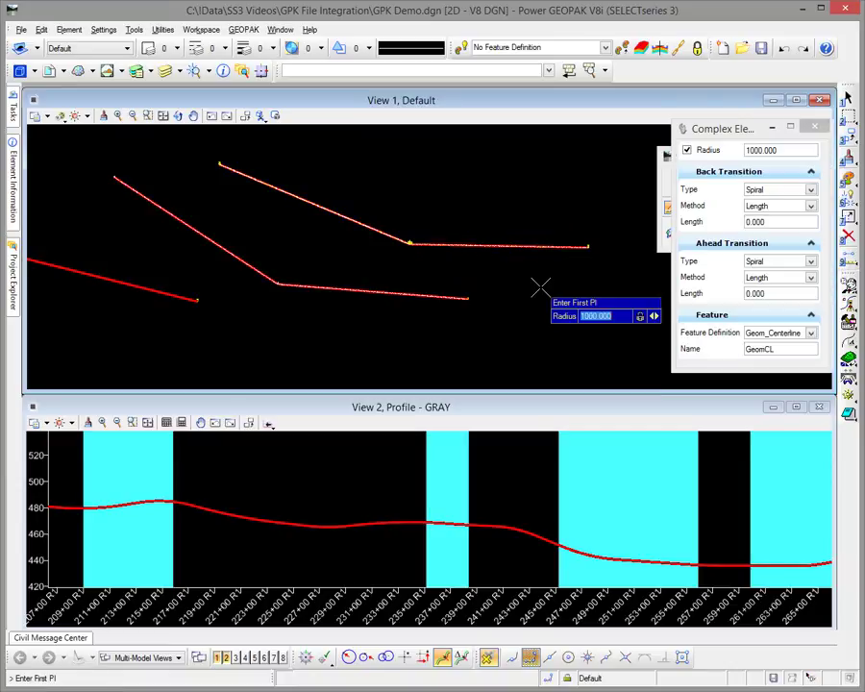
{"action": "right_click", "coordinate": [546, 268]}
Change the second alignment's GPK name to 001 in its element information and deselect it
{"action": "left_click", "coordinate": [539, 247]}
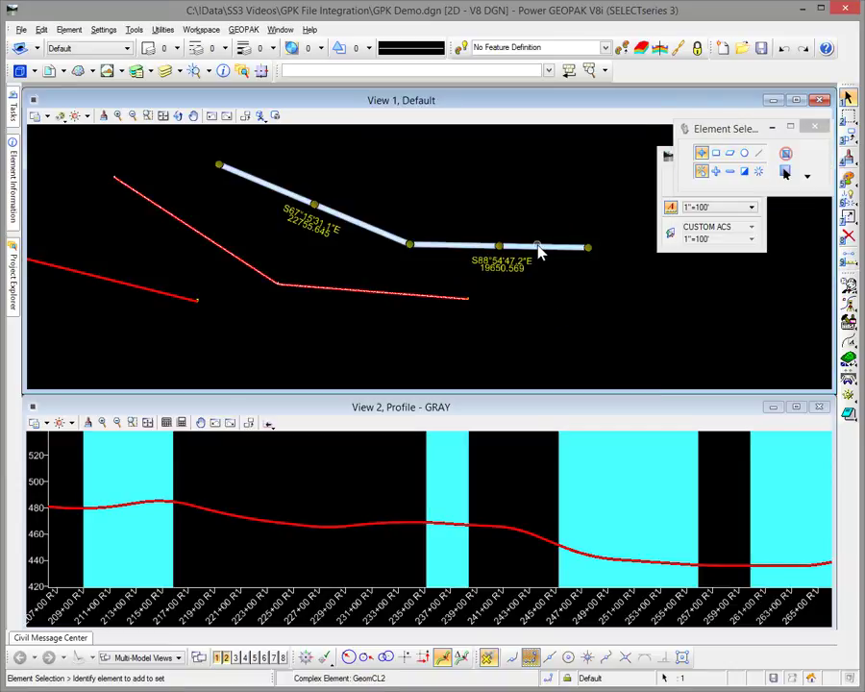
{"action": "mouse_move", "coordinate": [15, 161]}
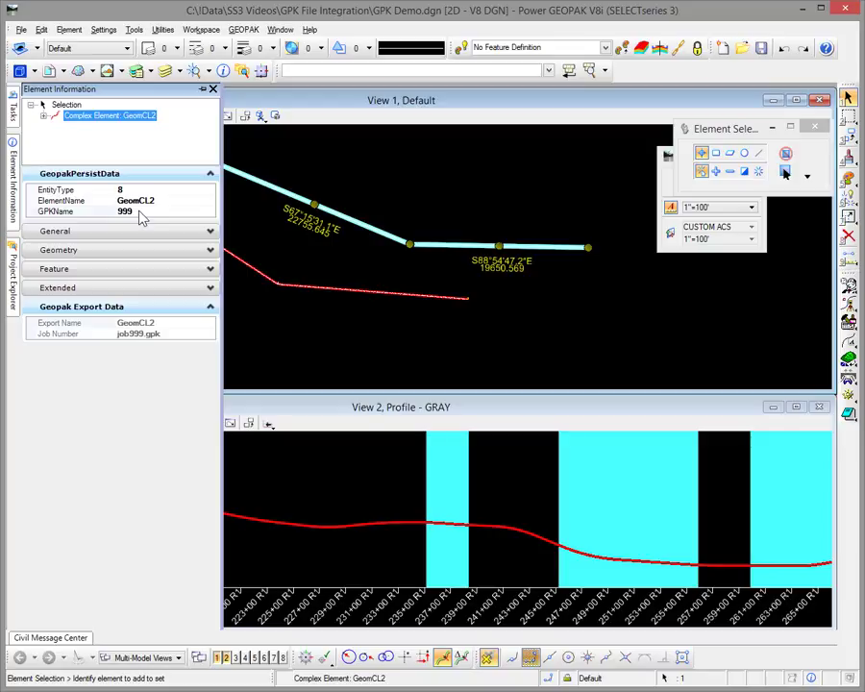
{"action": "left_click", "coordinate": [140, 212]}
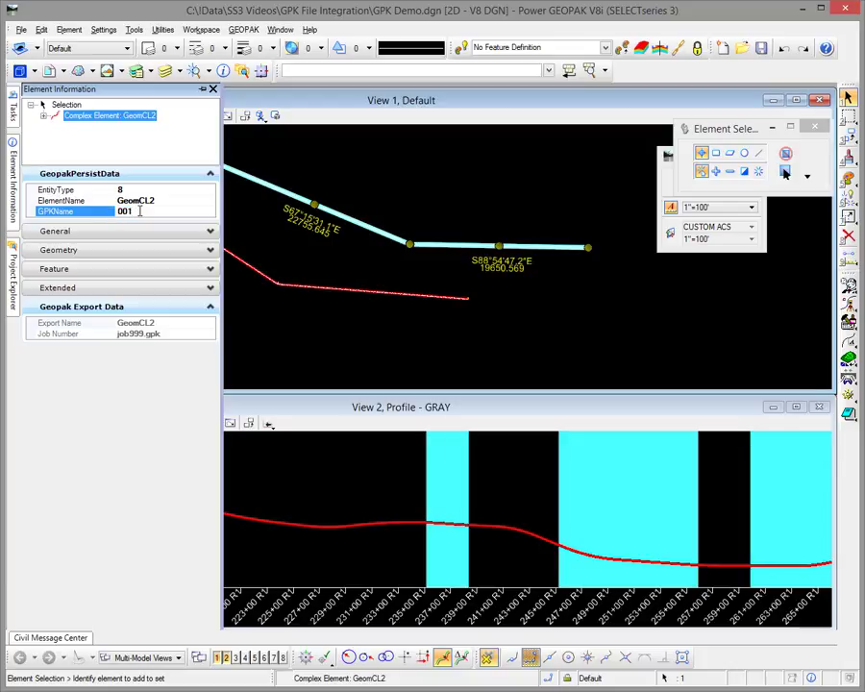
{"action": "key", "text": "Return"}
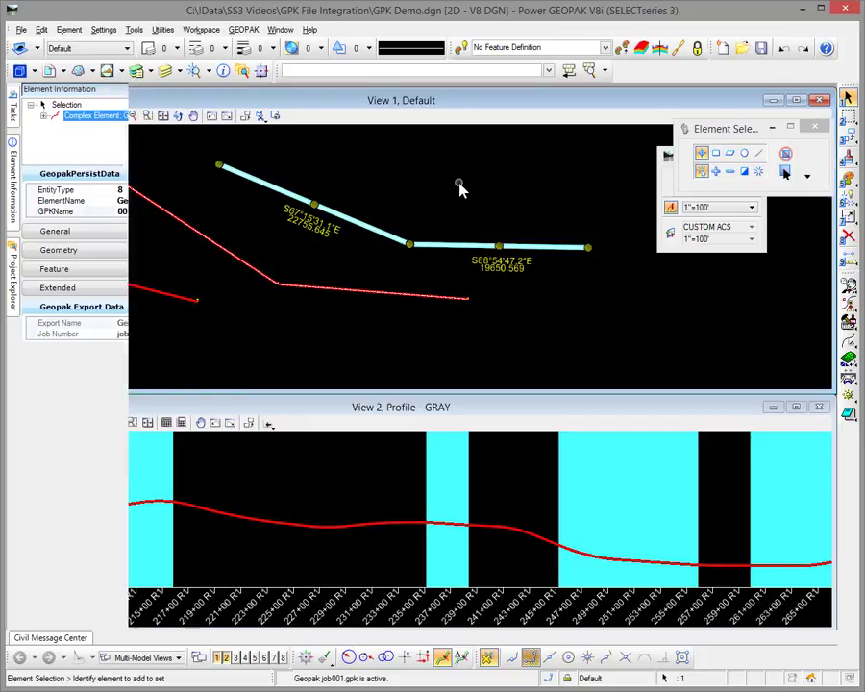
{"action": "left_click", "coordinate": [460, 183]}
Check the list of chains stored in job 001 and close coordinate geometry
{"action": "left_click", "coordinate": [849, 342]}
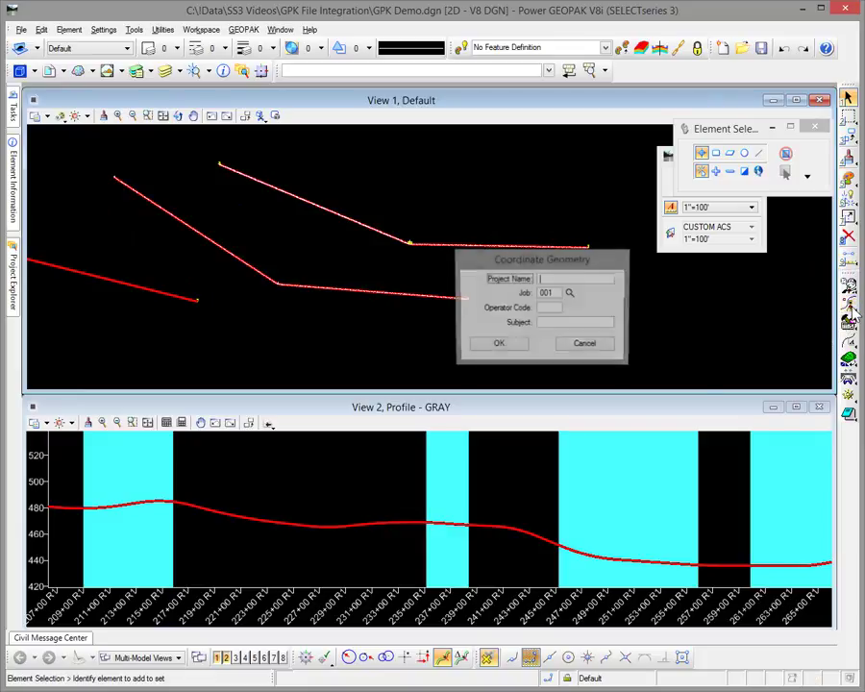
{"action": "left_click", "coordinate": [497, 348]}
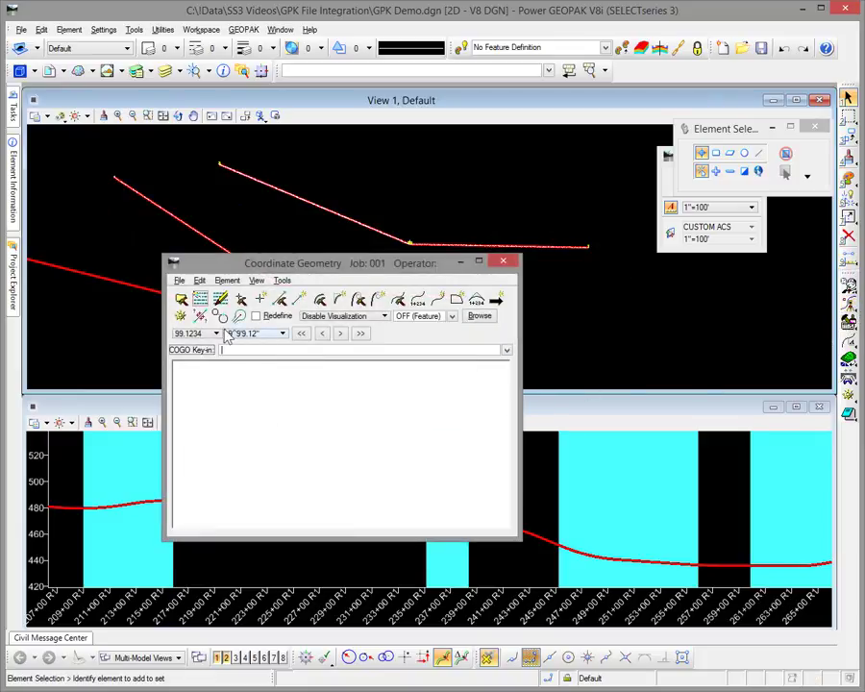
{"action": "left_click", "coordinate": [178, 319]}
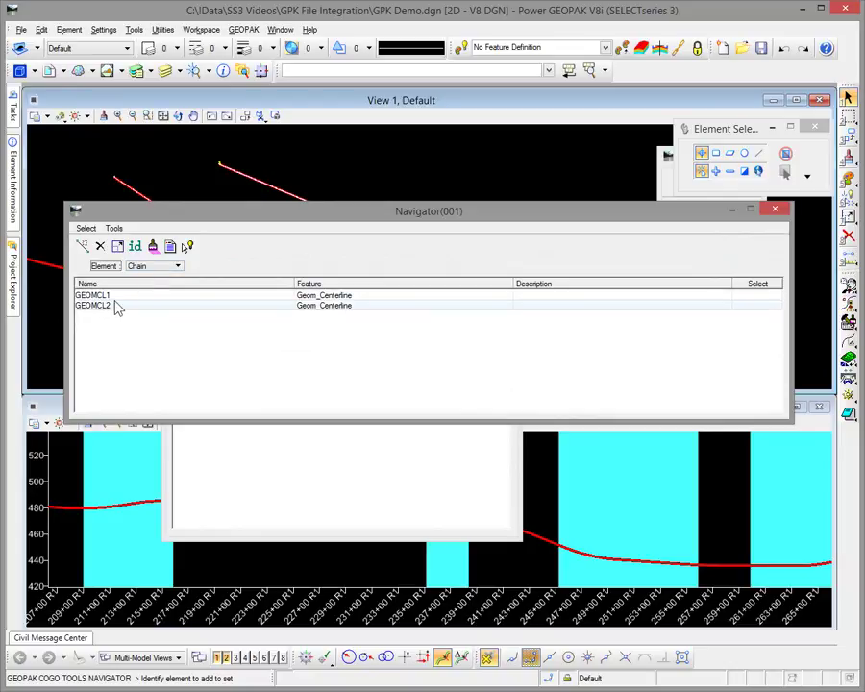
{"action": "left_click", "coordinate": [775, 206]}
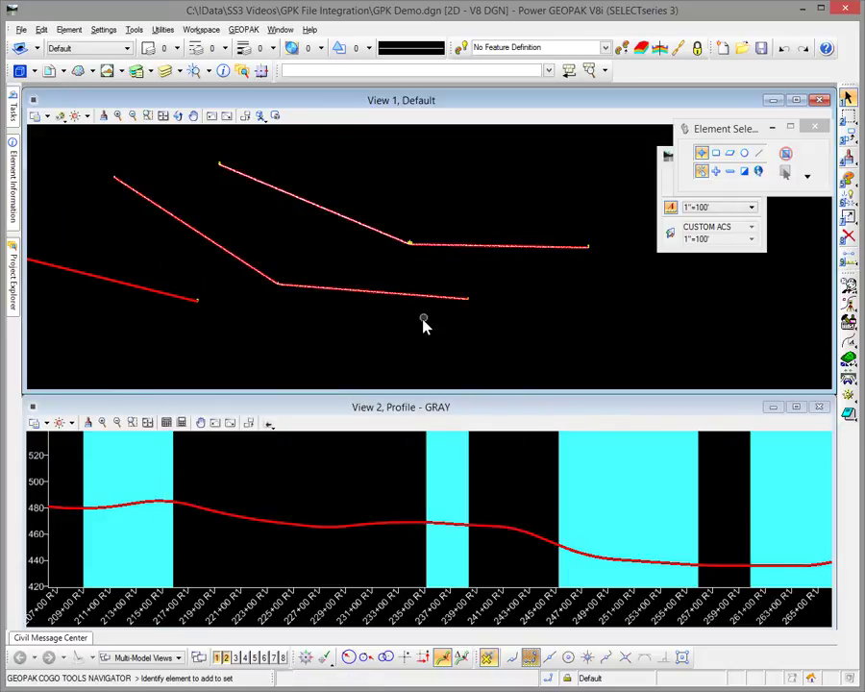
Check the GPK name assigned to the GeomCL1 alignment and deselect it
{"action": "left_click", "coordinate": [426, 304]}
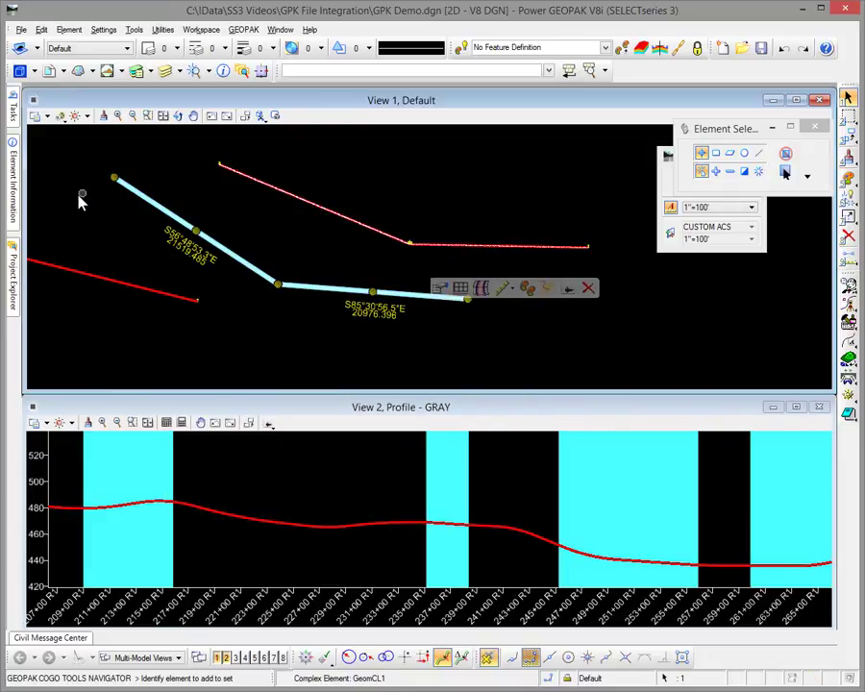
{"action": "mouse_move", "coordinate": [14, 192]}
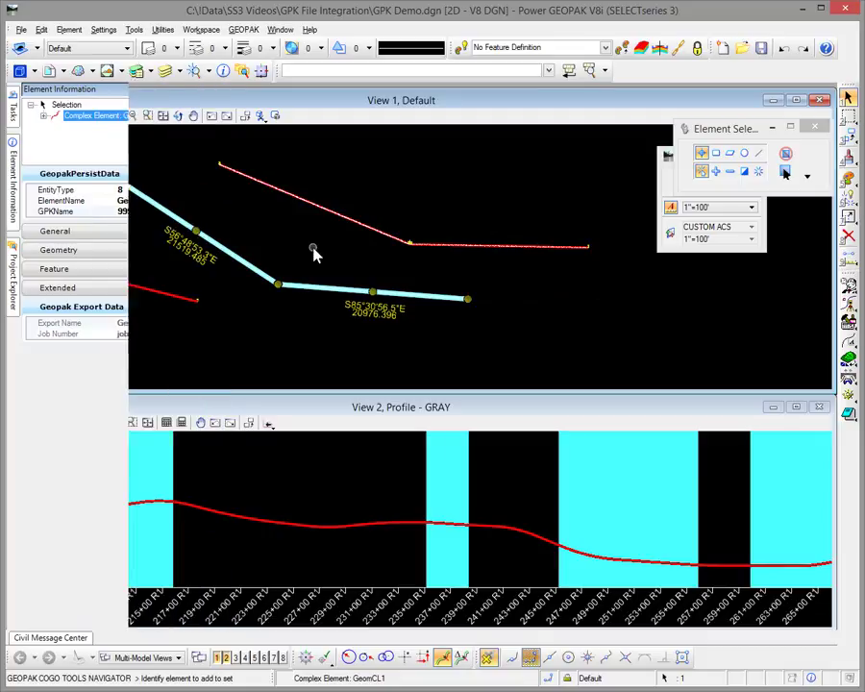
{"action": "left_click", "coordinate": [356, 233]}
Move GeomCL1's eastern endpoint to make its last tangent about 23,250 ft long, refresh the view and review its element information
{"action": "left_click", "coordinate": [406, 294]}
{"action": "left_click", "coordinate": [467, 300]}
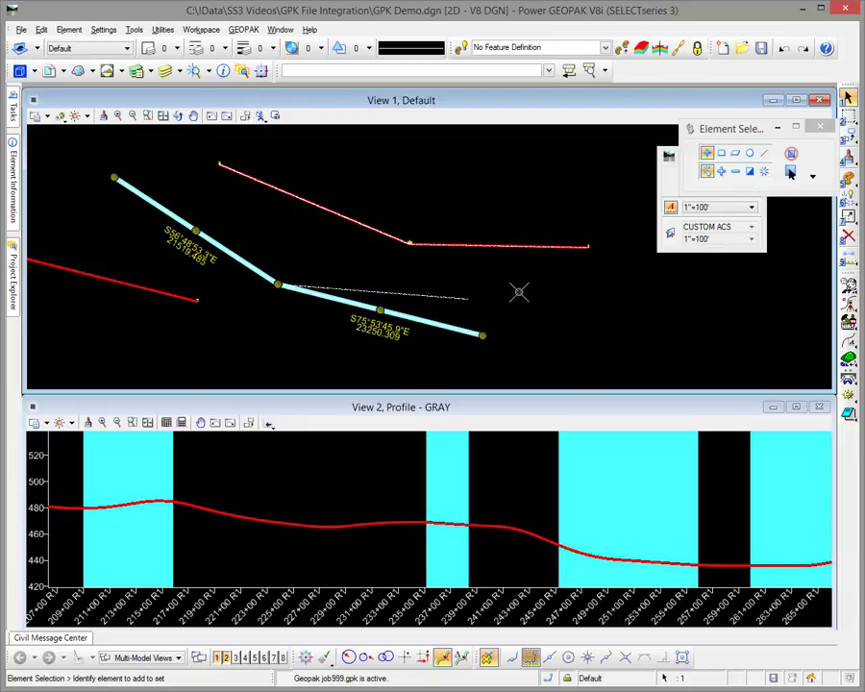
{"action": "left_click", "coordinate": [103, 115]}
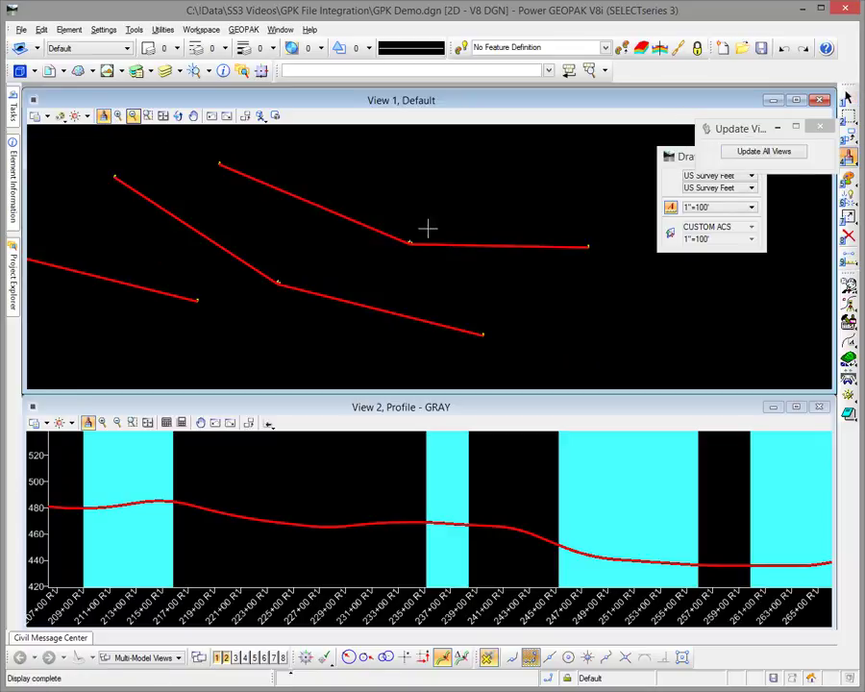
{"action": "left_click", "coordinate": [403, 319]}
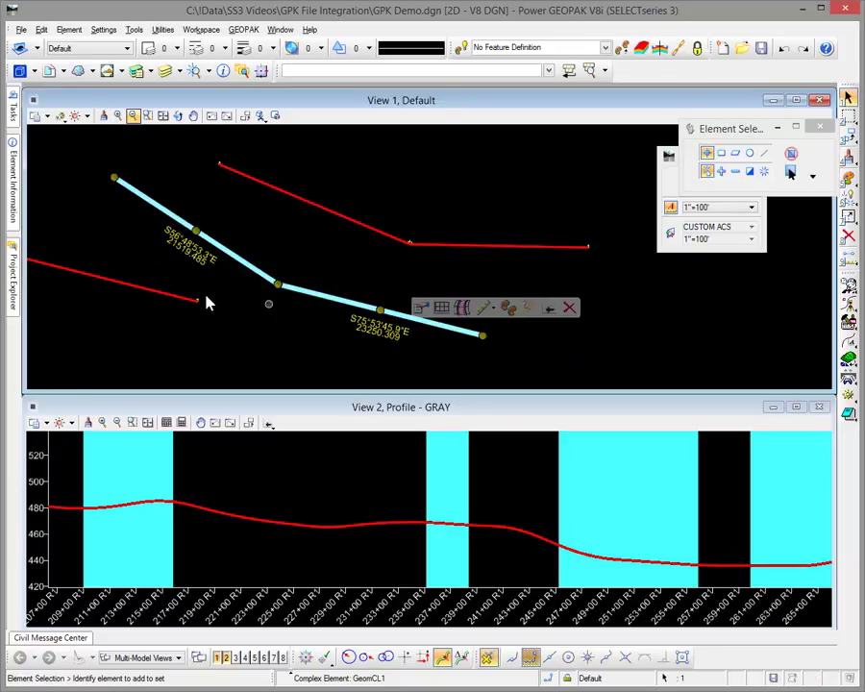
{"action": "mouse_move", "coordinate": [12, 163]}
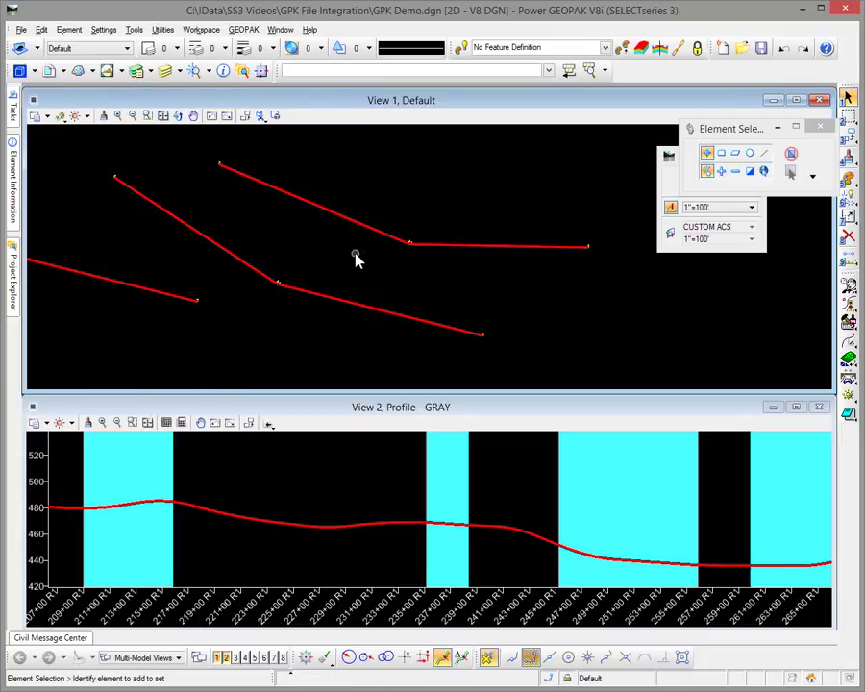
Check the GPK name and export job number assigned to the GeomCL2 alignment and deselect it
{"action": "left_click", "coordinate": [365, 233]}
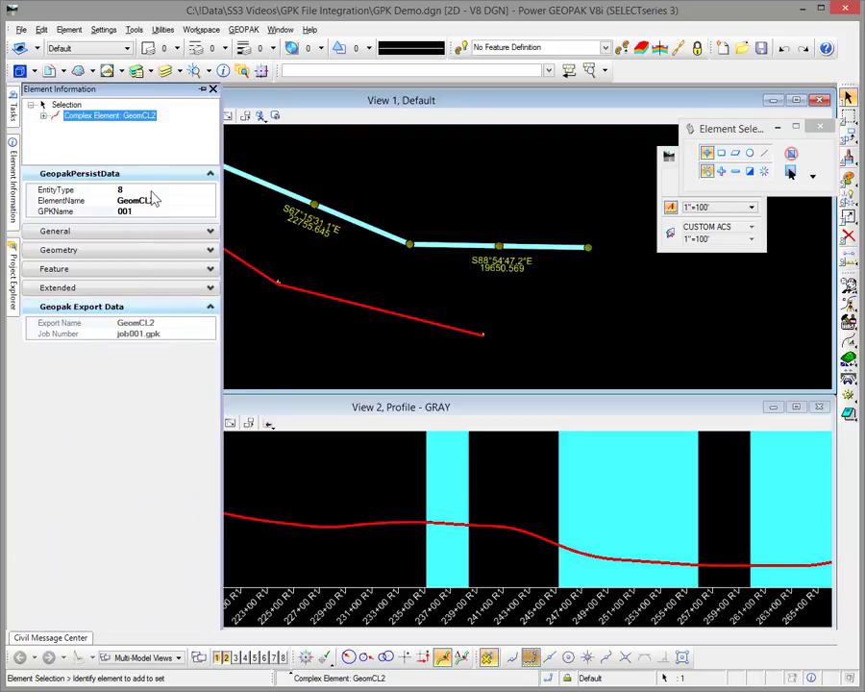
{"action": "left_click", "coordinate": [417, 164]}
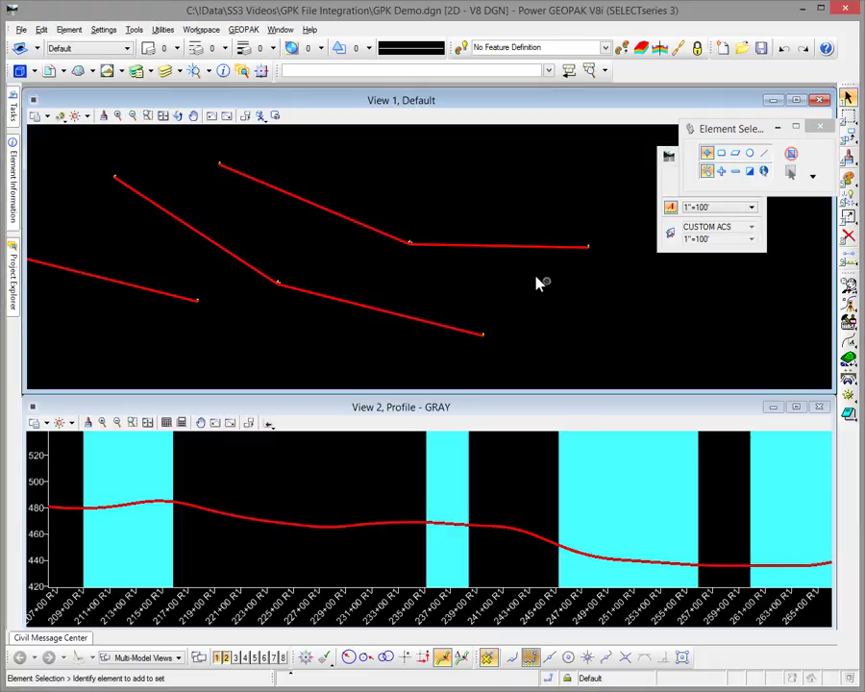
Open coordinate geometry for job 001 and list its stored chains
{"action": "left_click", "coordinate": [849, 302]}
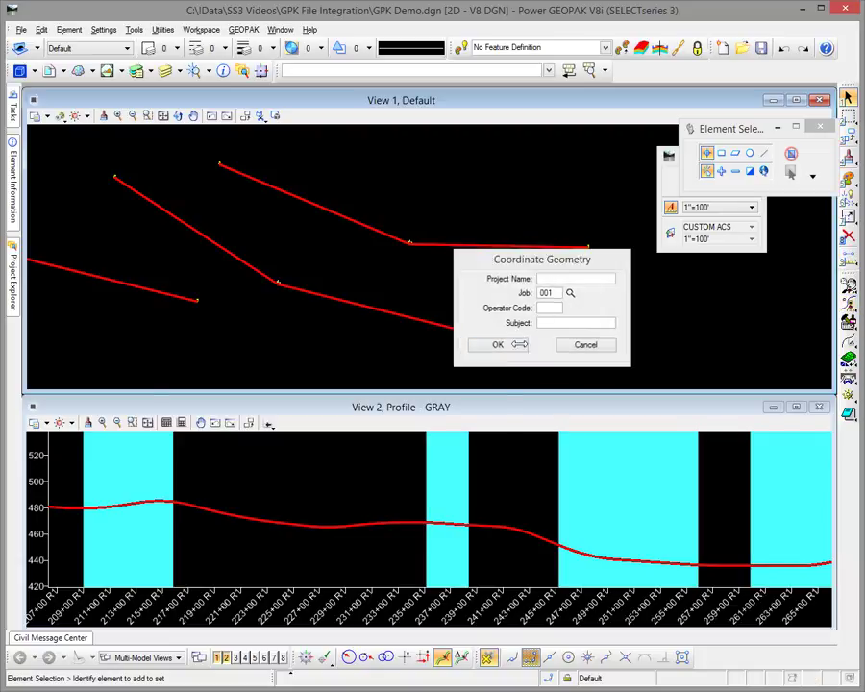
{"action": "left_click", "coordinate": [510, 344]}
{"action": "left_click", "coordinate": [285, 333]}
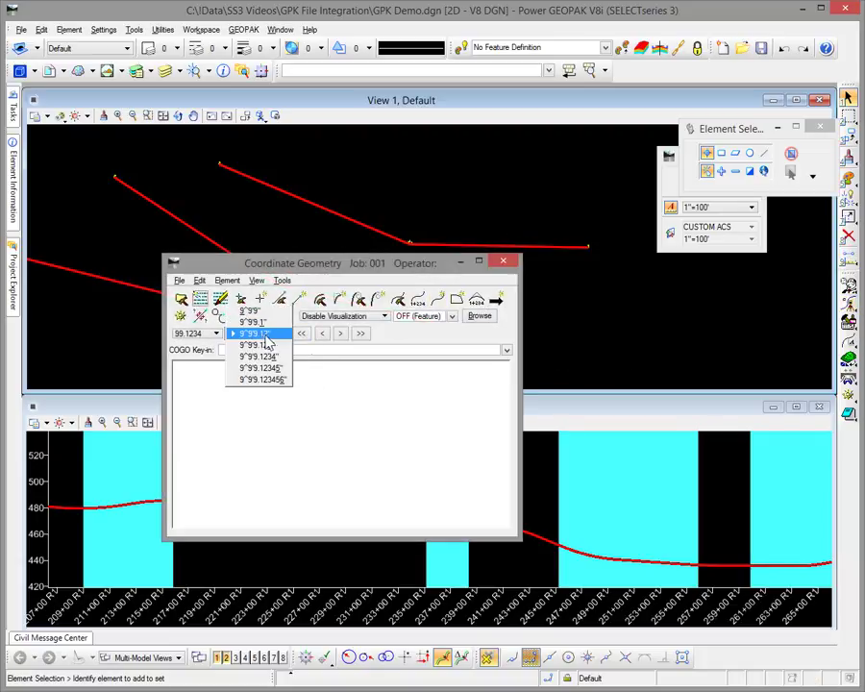
{"action": "left_click", "coordinate": [476, 414]}
{"action": "left_click", "coordinate": [385, 318]}
{"action": "left_click", "coordinate": [380, 357]}
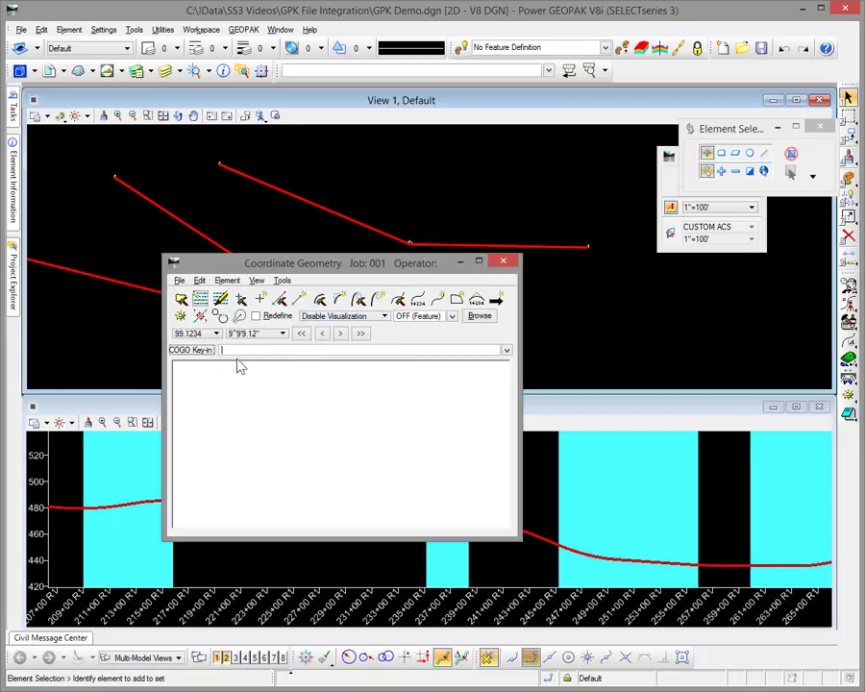
{"action": "left_click", "coordinate": [181, 315]}
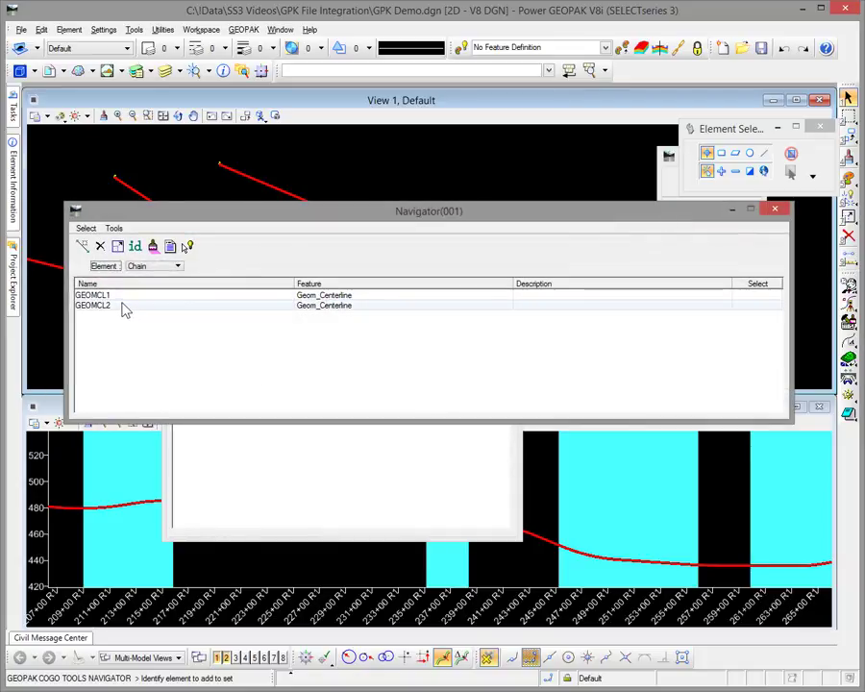
Try to delete the GEOMCL2 chain from job 001
{"action": "left_click", "coordinate": [124, 305]}
{"action": "left_click", "coordinate": [100, 246]}
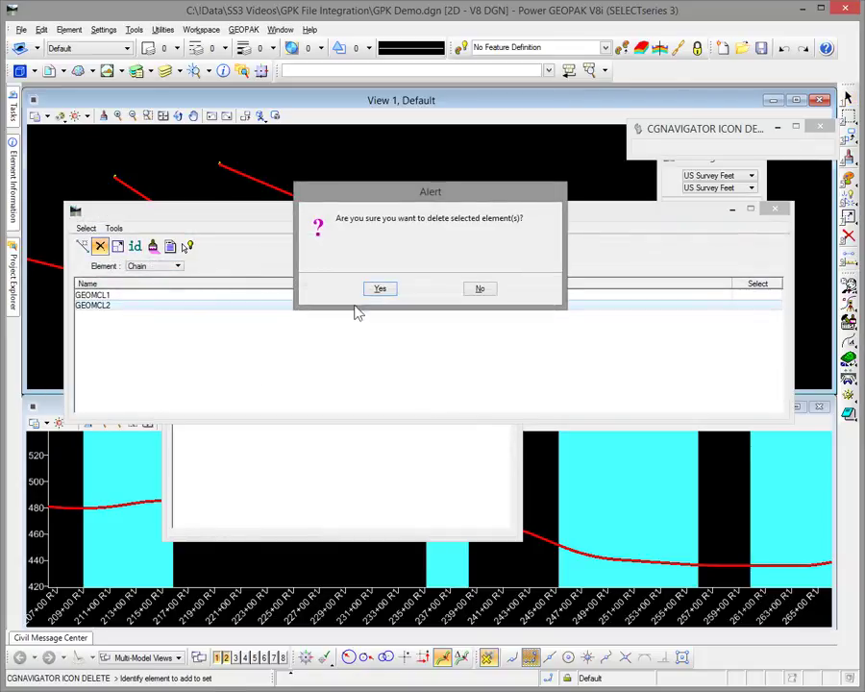
{"action": "left_click", "coordinate": [381, 289]}
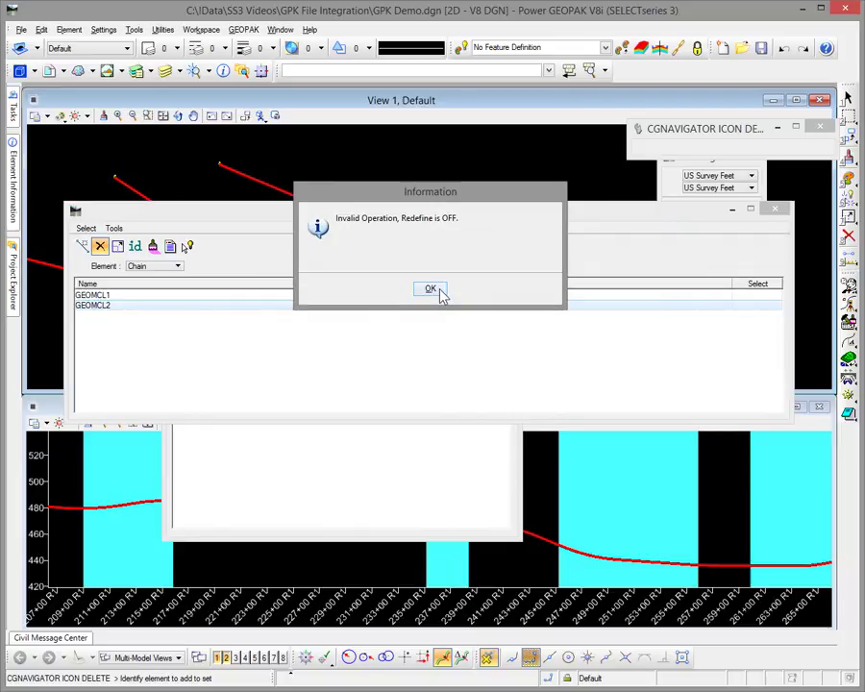
{"action": "left_click", "coordinate": [431, 290]}
Enable Redefine in coordinate geometry and reopen it for job 001
{"action": "left_click_drag", "start_coordinate": [698, 219], "coordinate": [680, 394]}
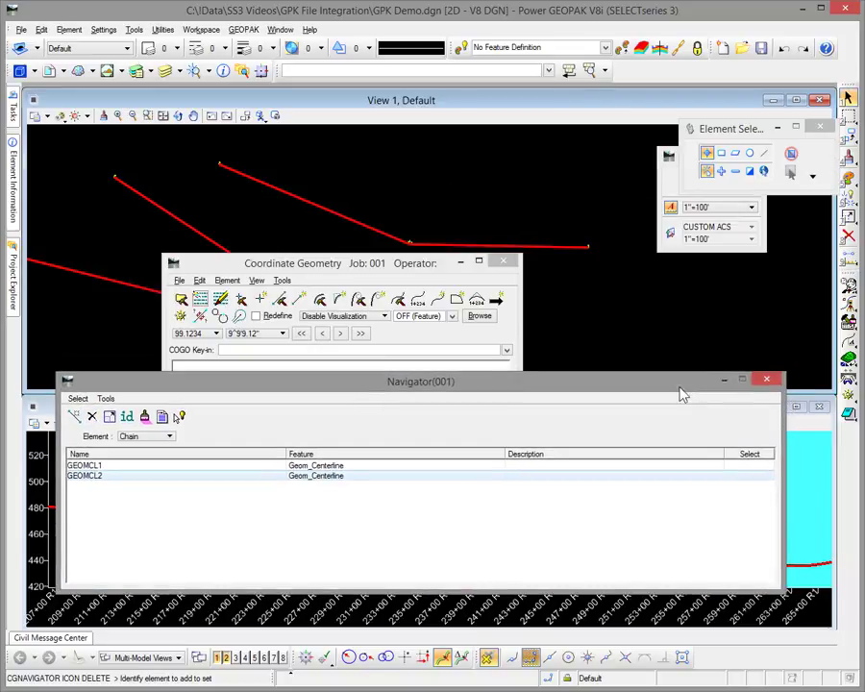
{"action": "left_click", "coordinate": [283, 323]}
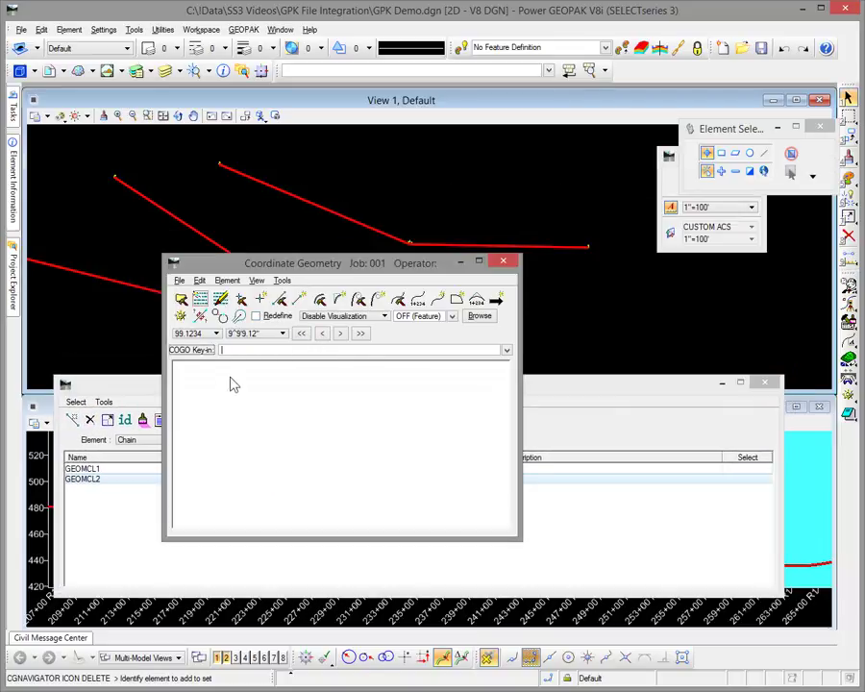
{"action": "left_click", "coordinate": [256, 317]}
{"action": "left_click", "coordinate": [503, 262]}
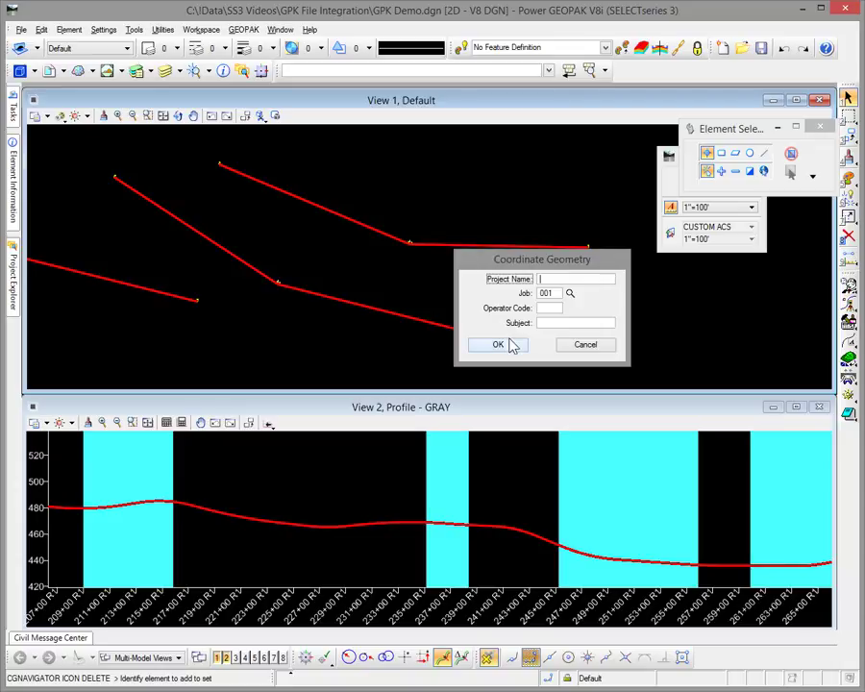
{"action": "left_click", "coordinate": [499, 344]}
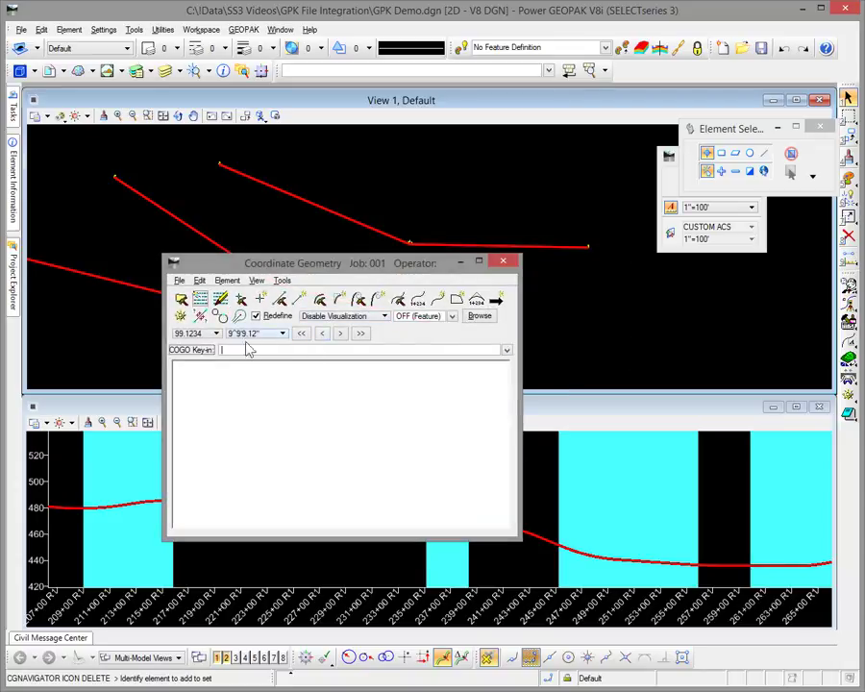
Delete the GEOMCL2 and GEOMCL1 chains from job 001 and close coordinate geometry without saving the session
{"action": "left_click", "coordinate": [181, 300]}
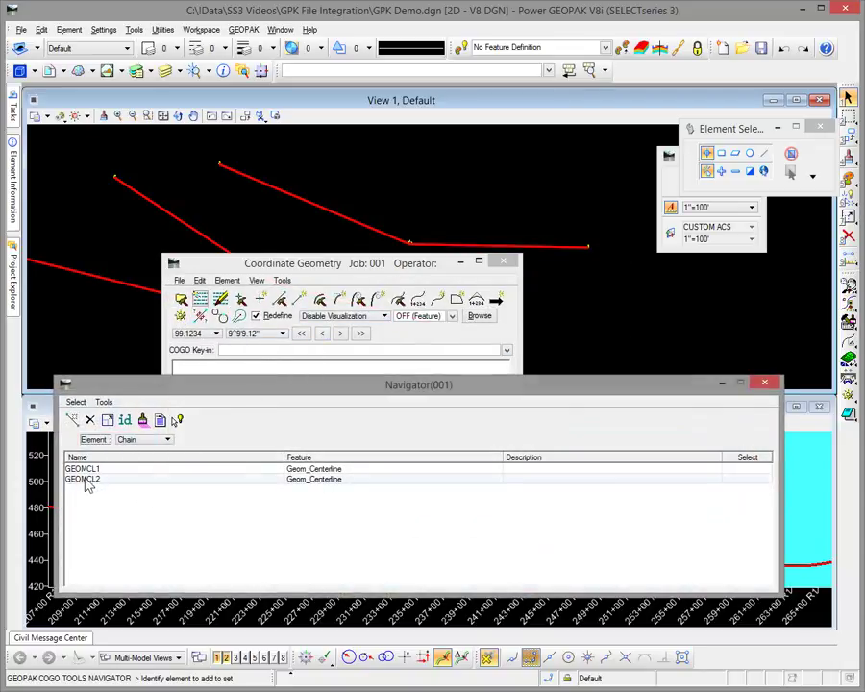
{"action": "left_click", "coordinate": [83, 479]}
{"action": "left_click", "coordinate": [90, 422]}
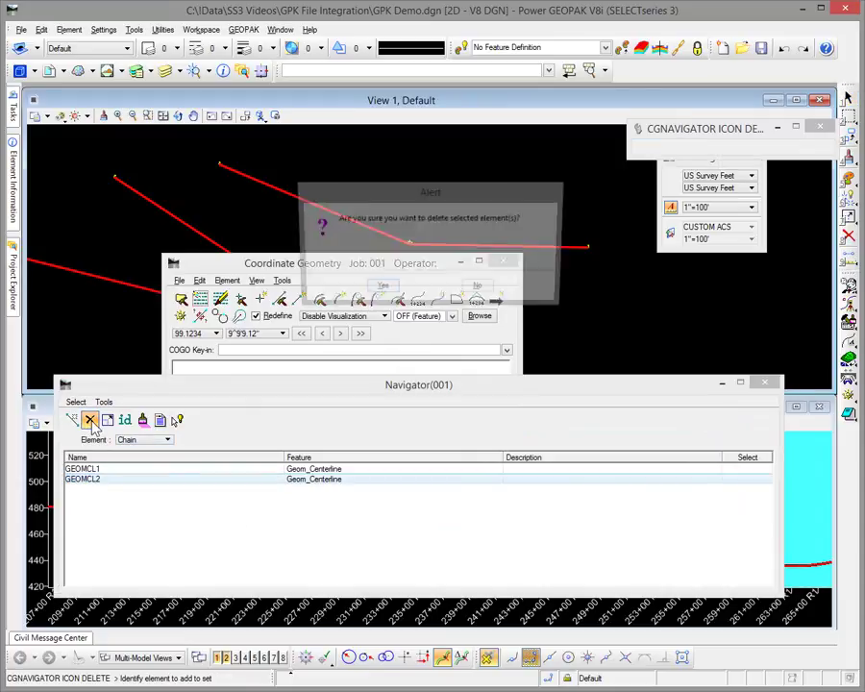
{"action": "left_click", "coordinate": [381, 290]}
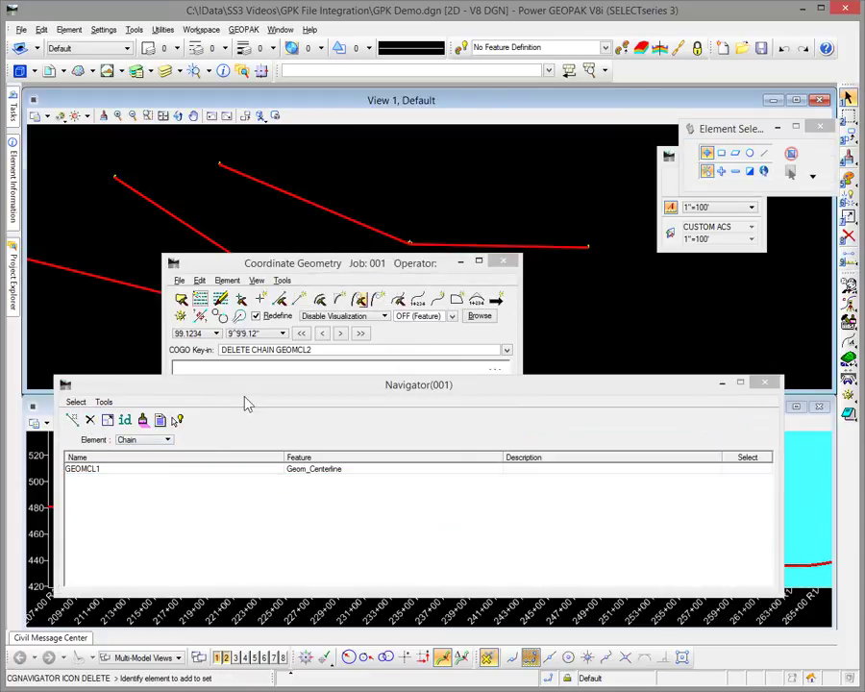
{"action": "left_click", "coordinate": [90, 420]}
{"action": "left_click", "coordinate": [385, 289]}
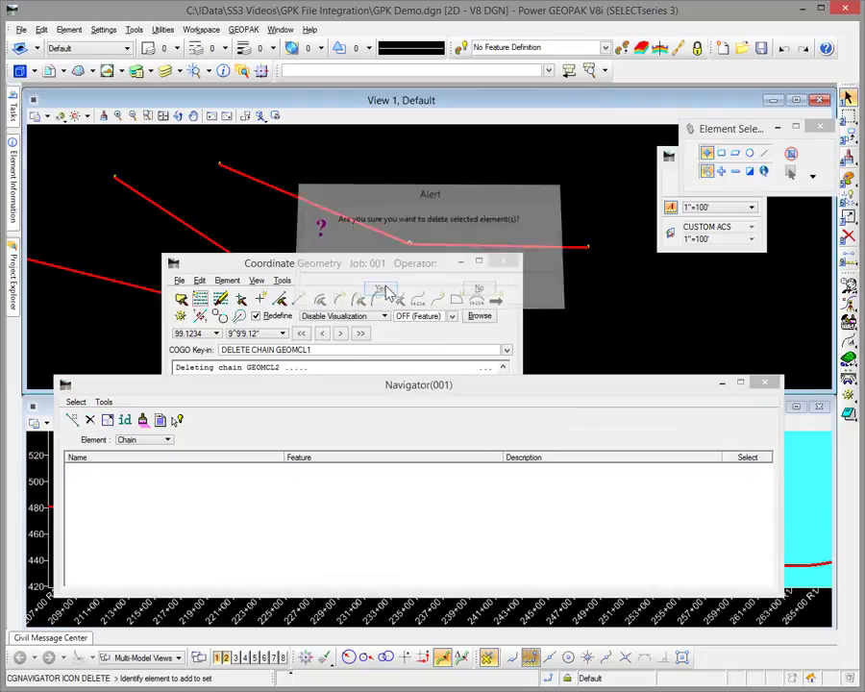
{"action": "left_click", "coordinate": [777, 384]}
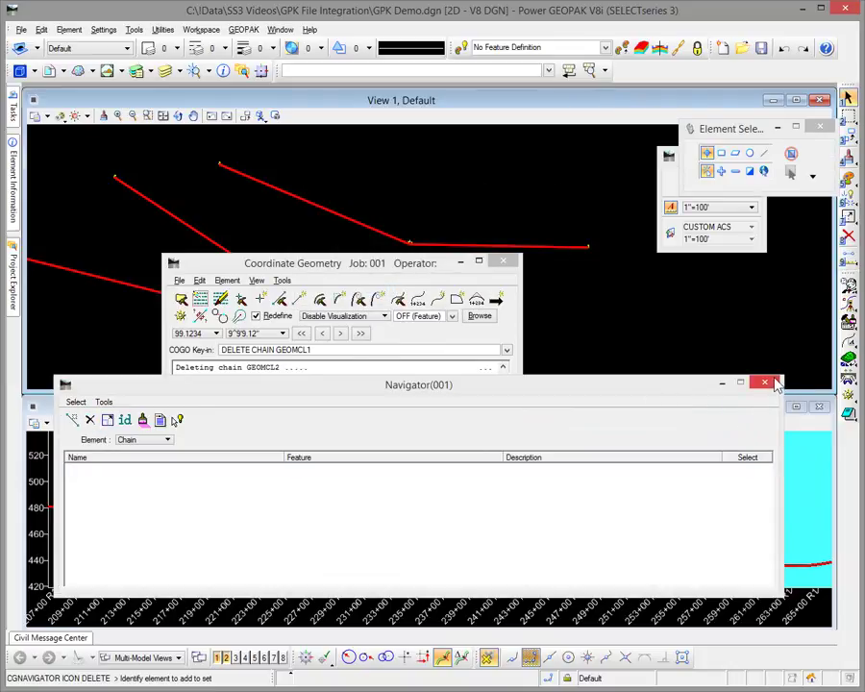
{"action": "left_click", "coordinate": [509, 267]}
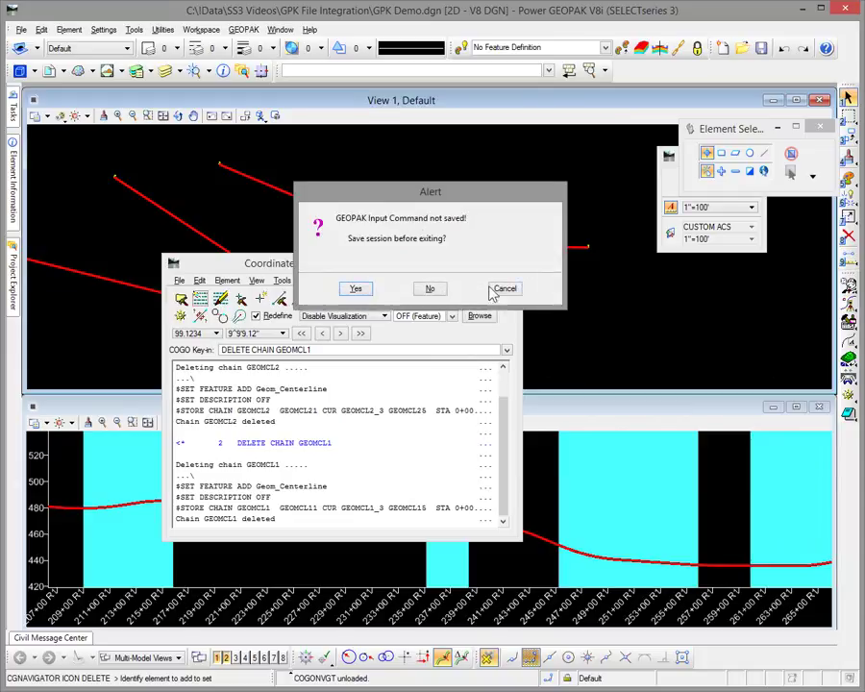
{"action": "left_click", "coordinate": [429, 286]}
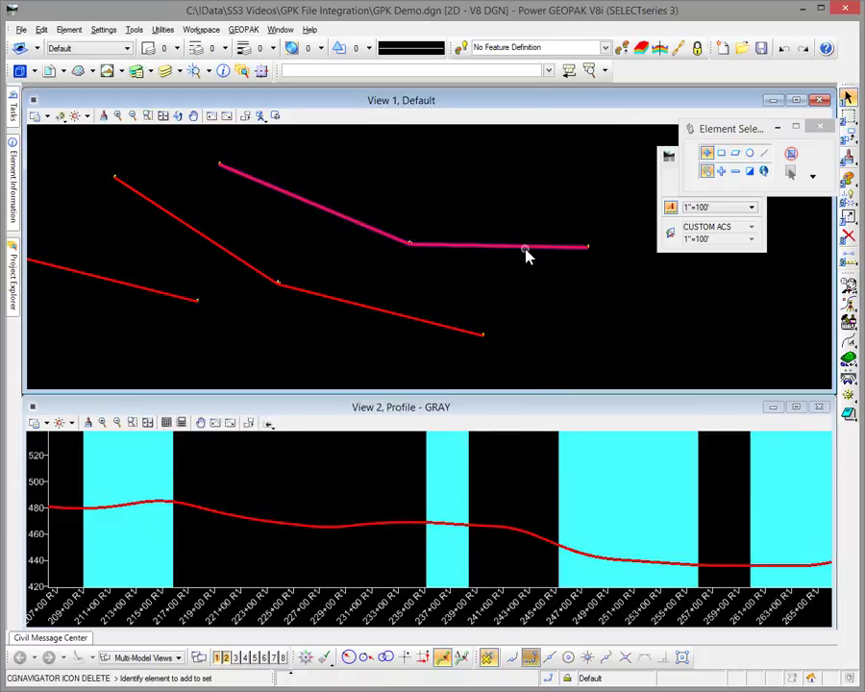
Move GeomCL2's eastern endpoint southeast to make its last tangent about 21,900 ft long, and deselect the alignment
{"action": "left_click", "coordinate": [528, 251]}
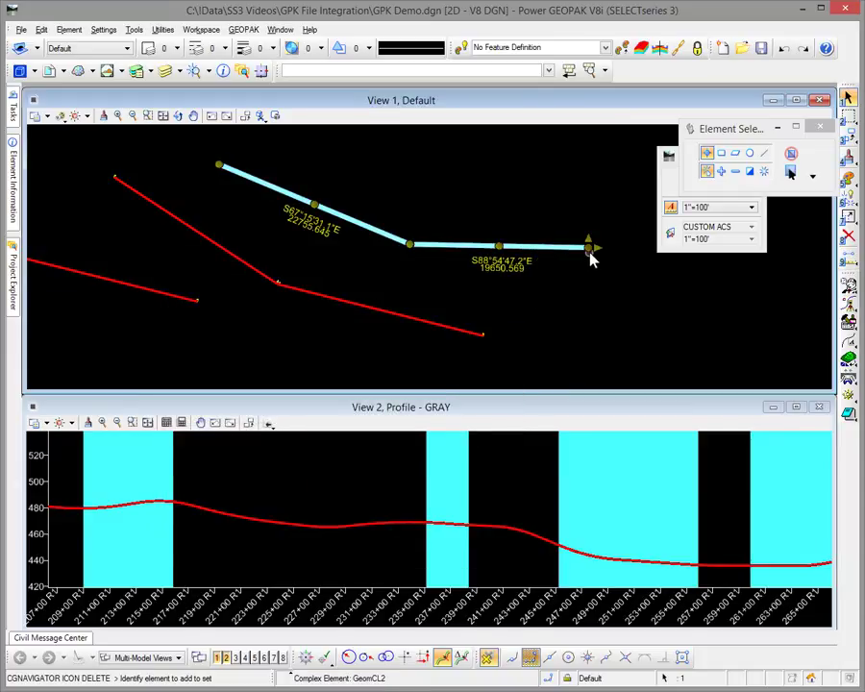
{"action": "left_click", "coordinate": [589, 248]}
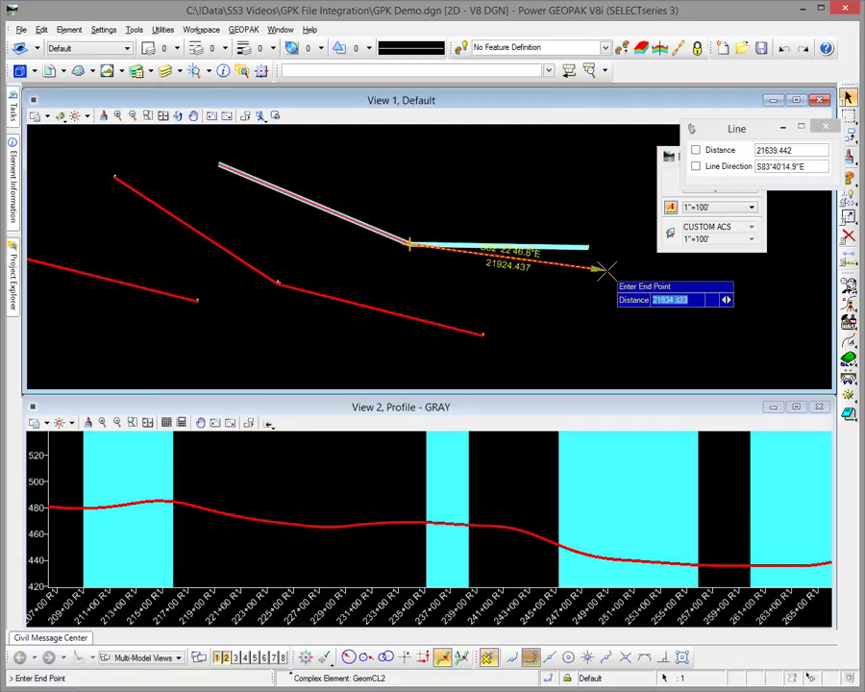
{"action": "left_click", "coordinate": [567, 209]}
{"action": "left_click", "coordinate": [646, 331]}
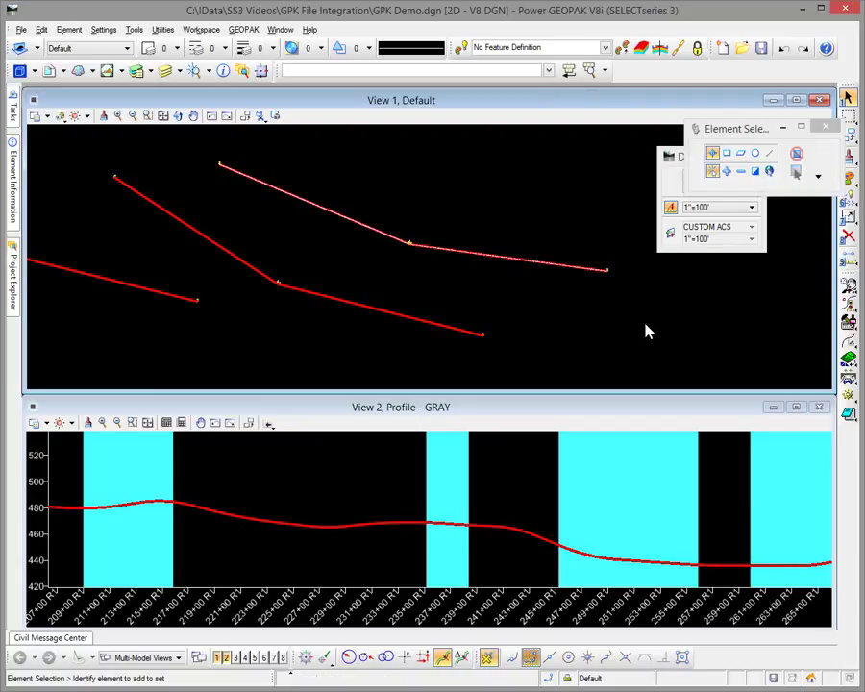
Check which chains job 001 stores after the GeomCL2 edit and close coordinate geometry
{"action": "left_click", "coordinate": [848, 323]}
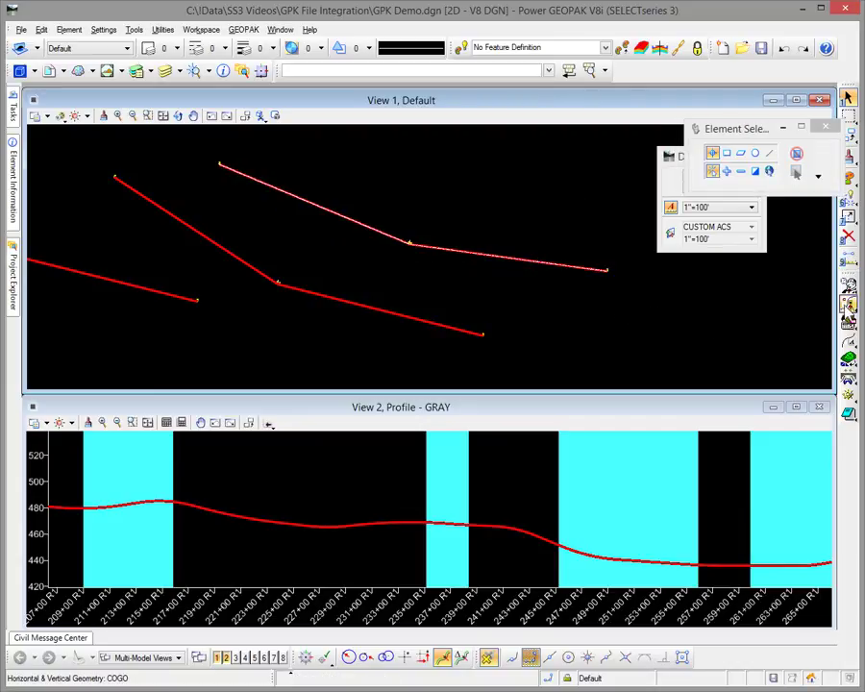
{"action": "left_click", "coordinate": [496, 343]}
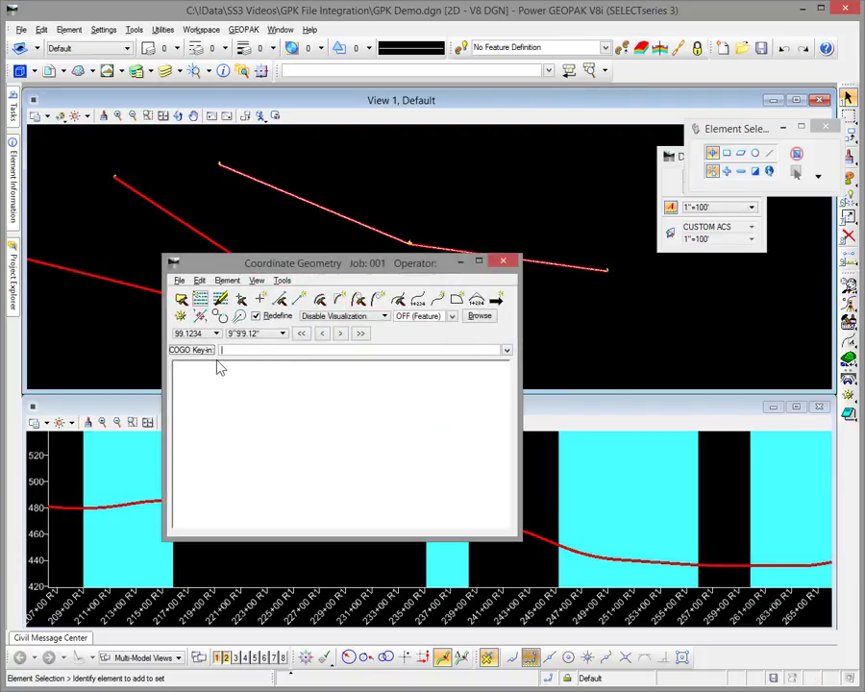
{"action": "left_click", "coordinate": [181, 318]}
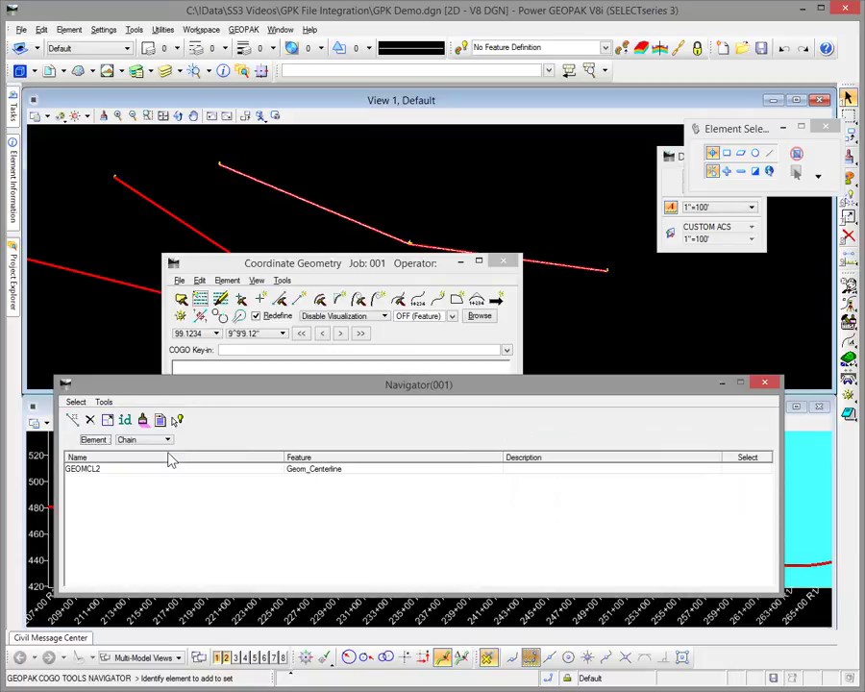
{"action": "left_click", "coordinate": [112, 471]}
{"action": "left_click", "coordinate": [765, 383]}
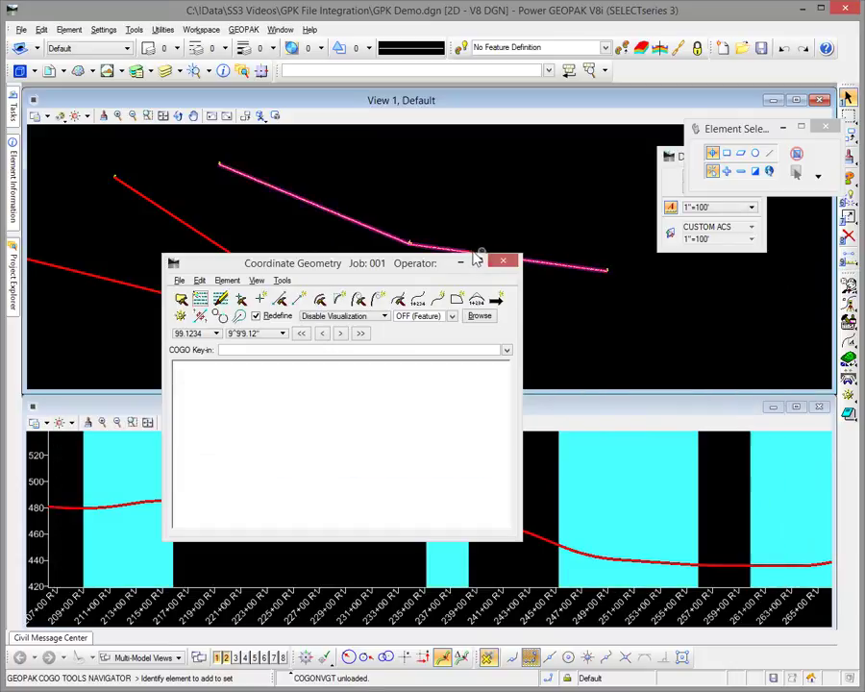
{"action": "left_click", "coordinate": [505, 263]}
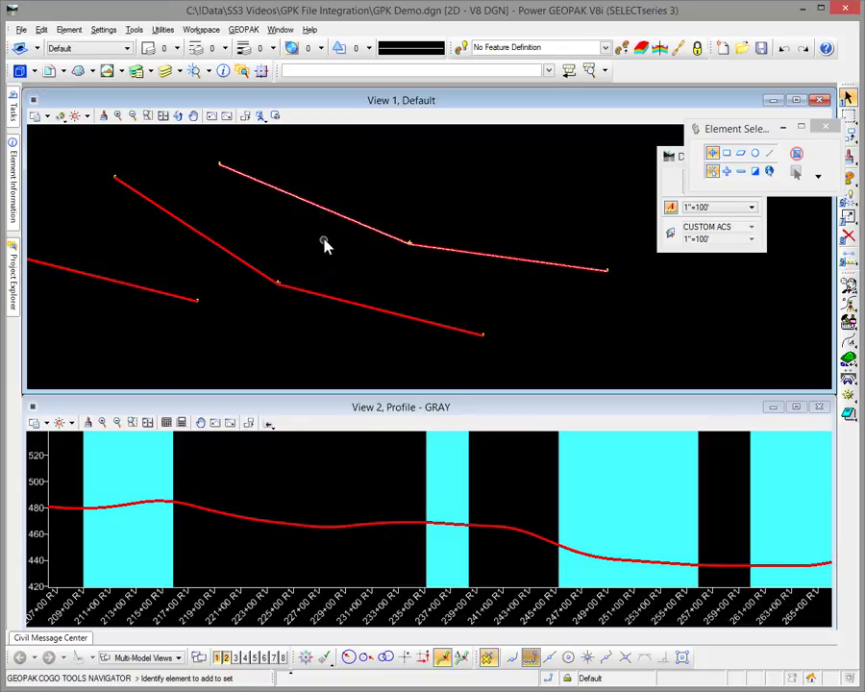
Start the General Geometry export tool for locating the elements to export
{"action": "mouse_move", "coordinate": [13, 109]}
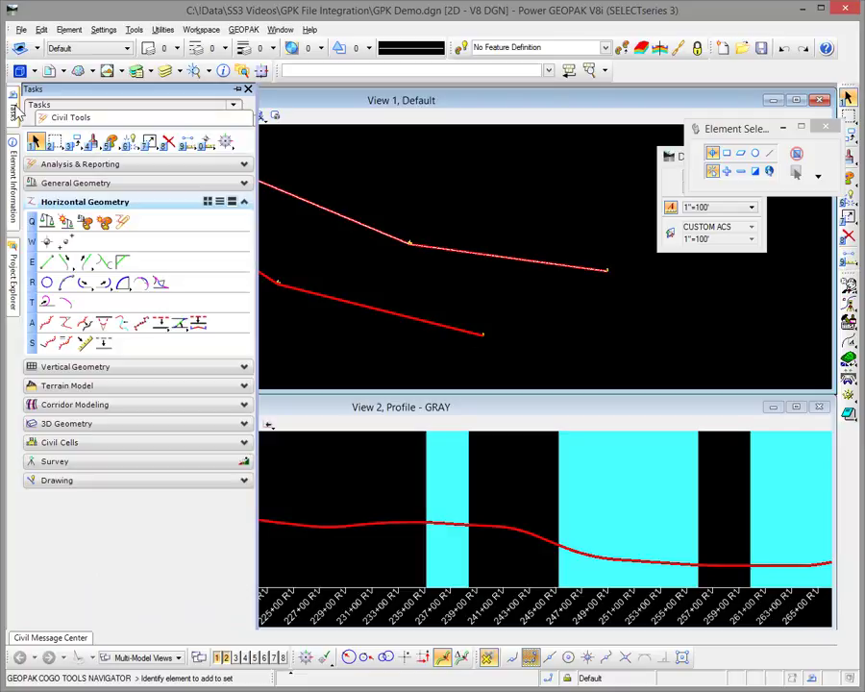
{"action": "left_click", "coordinate": [50, 183]}
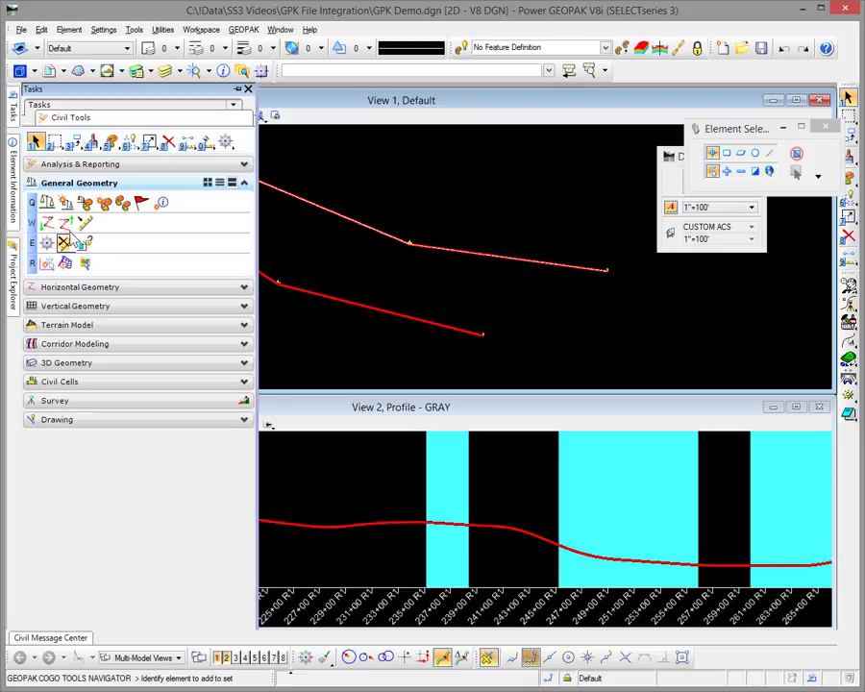
{"action": "left_click", "coordinate": [64, 222]}
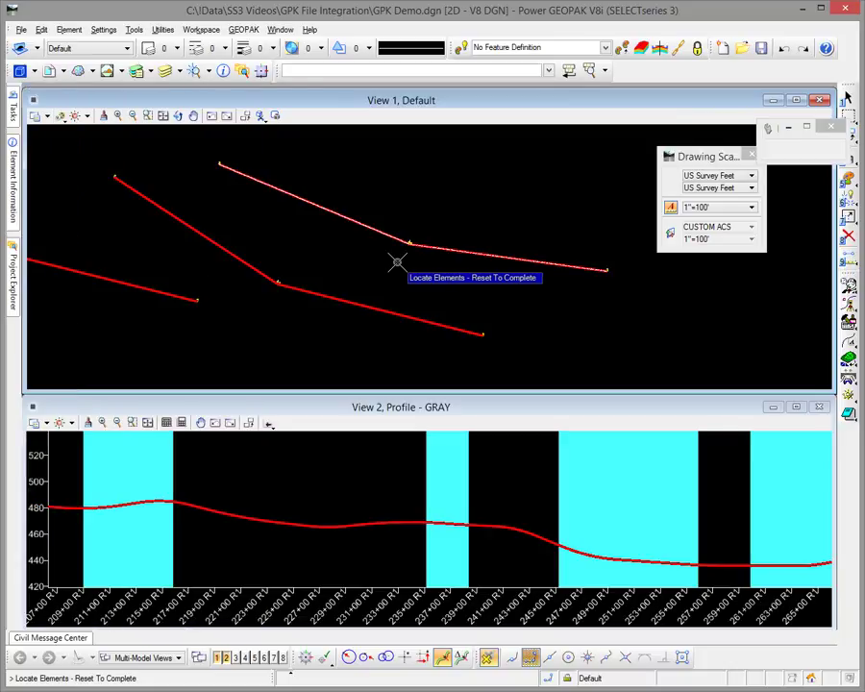
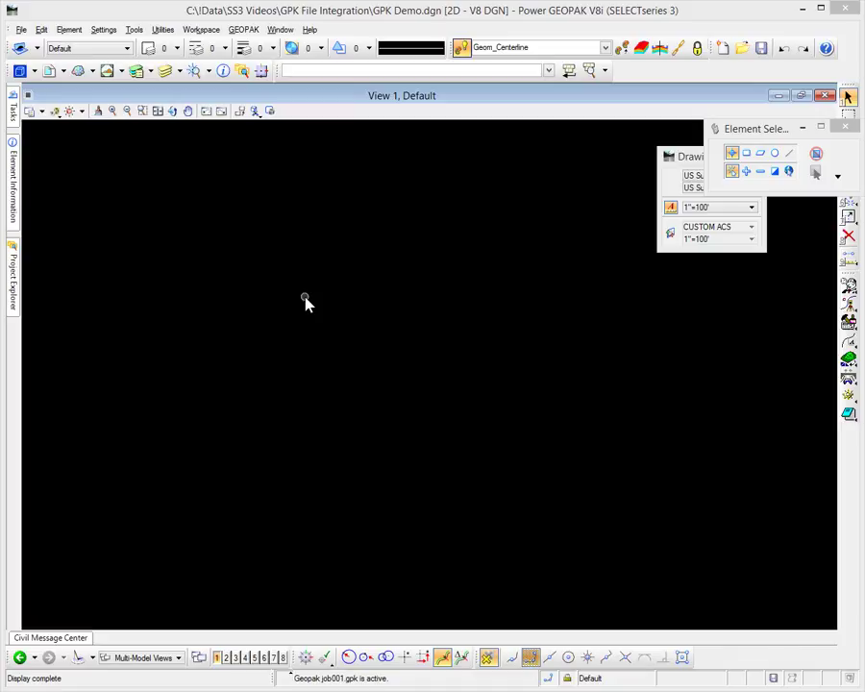
Open the GEOPAK Road help to view its Command Reference page, and close it
{"action": "left_click", "coordinate": [243, 30]}
{"action": "mouse_move", "coordinate": [269, 48]}
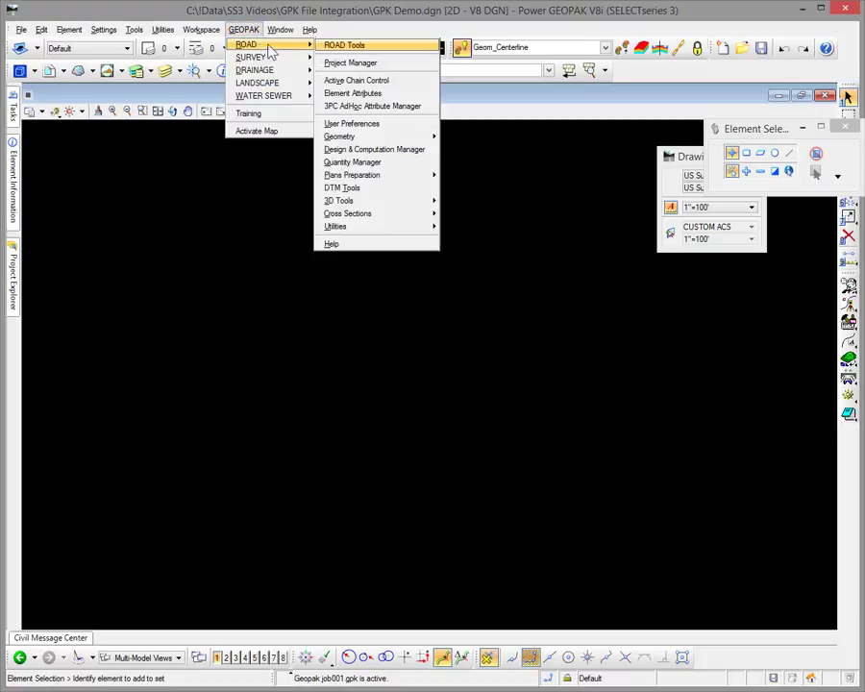
{"action": "left_click", "coordinate": [374, 249]}
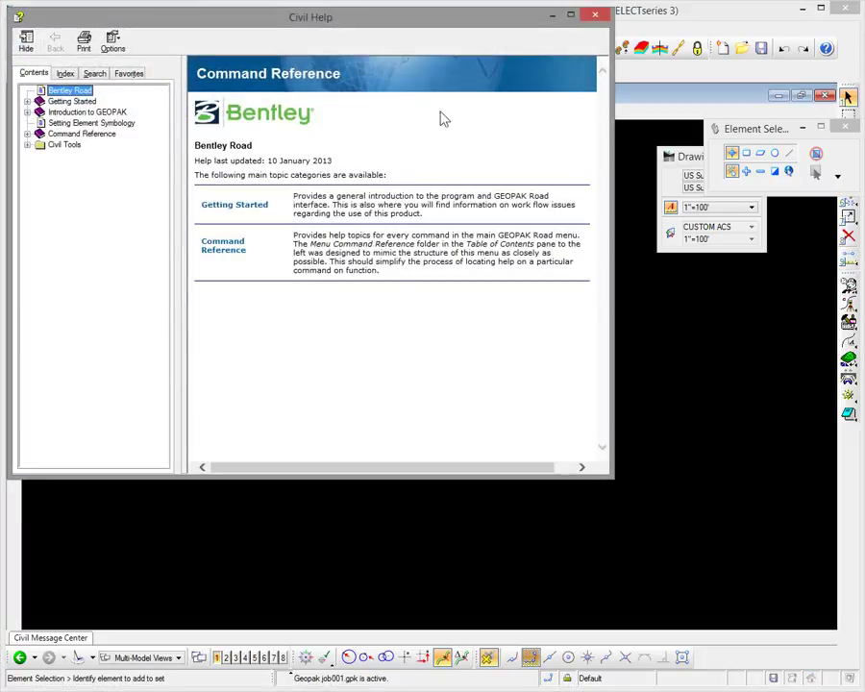
{"action": "left_click", "coordinate": [595, 15]}
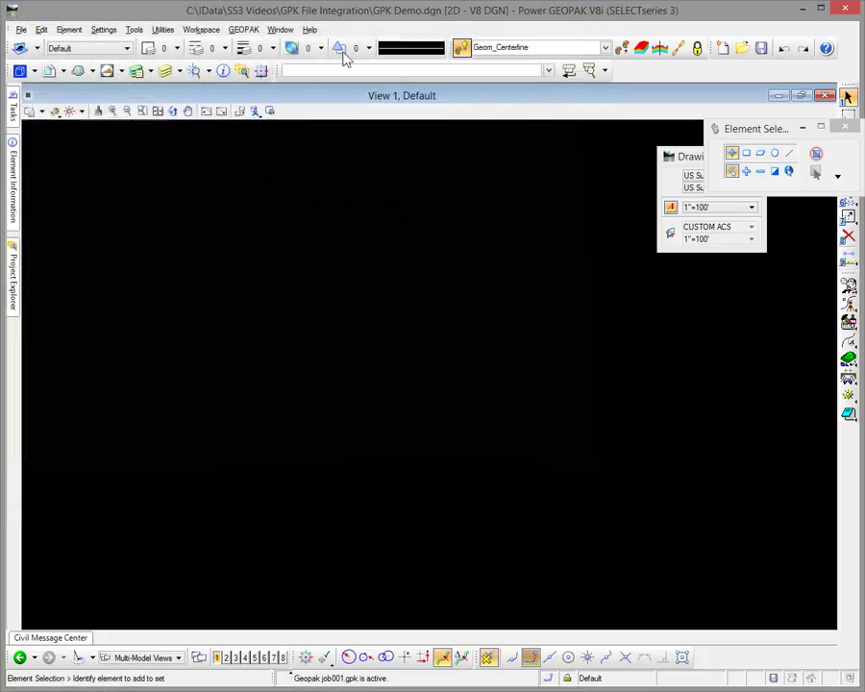
View the program's version information and close the About dialog
{"action": "left_click", "coordinate": [244, 30]}
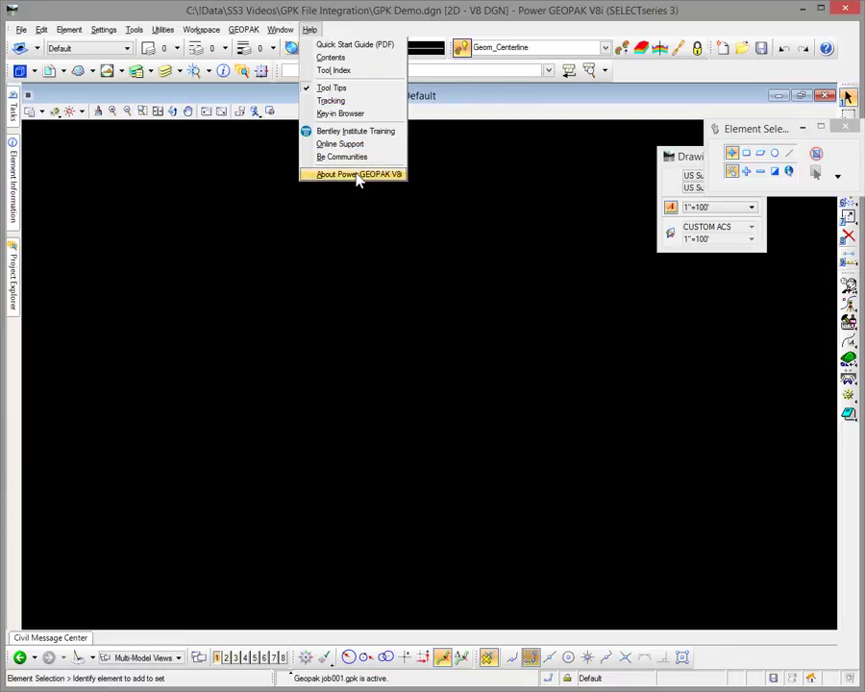
{"action": "left_click", "coordinate": [358, 175]}
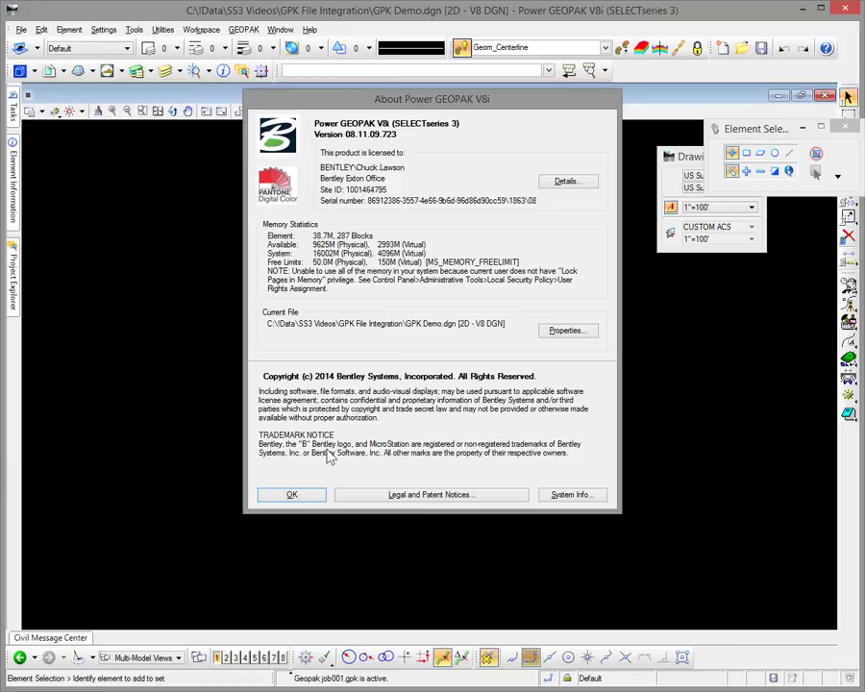
{"action": "left_click", "coordinate": [292, 495]}
Draw a horizontal alignment by PI as one nearly due-east tangent about 46,900 ft long, using the Geom_Centerline feature
{"action": "mouse_move", "coordinate": [12, 109]}
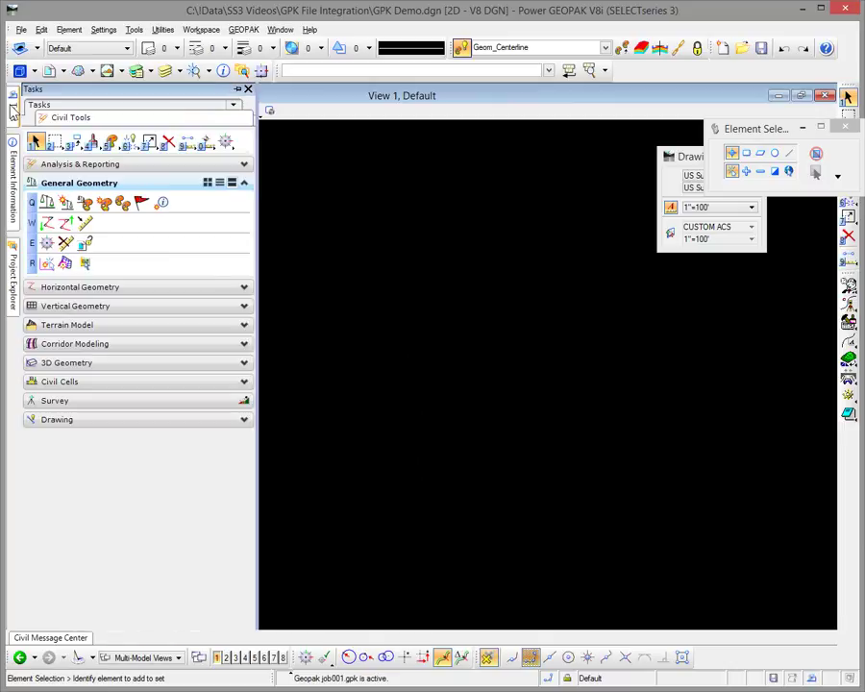
{"action": "left_click", "coordinate": [38, 287]}
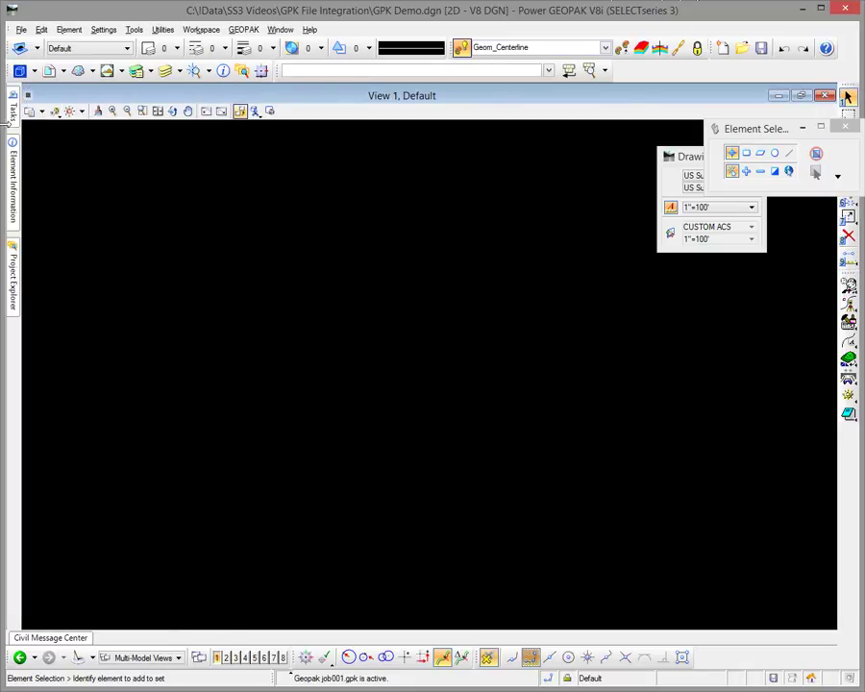
{"action": "mouse_move", "coordinate": [7, 120]}
{"action": "left_click", "coordinate": [66, 323]}
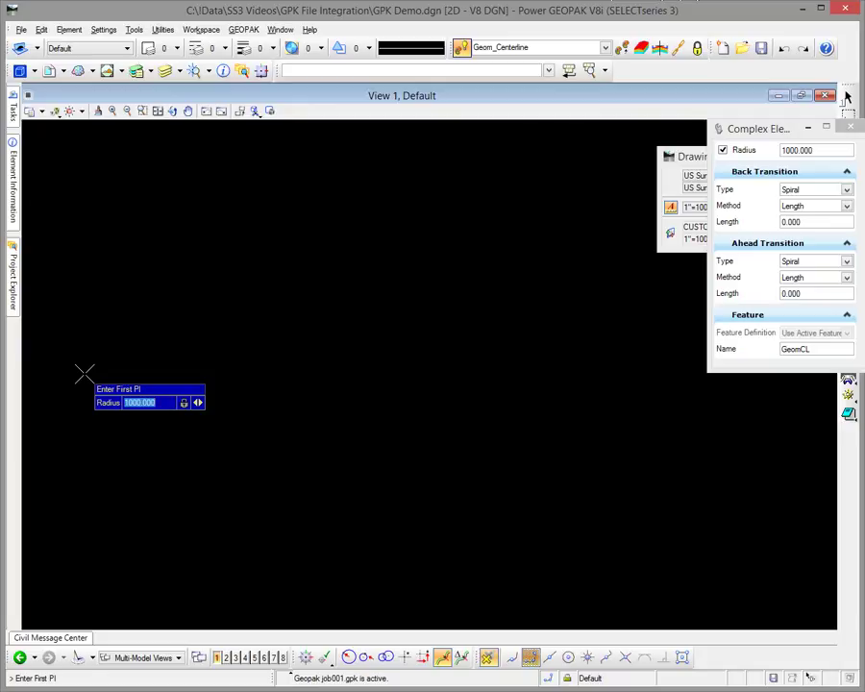
{"action": "left_click", "coordinate": [84, 373]}
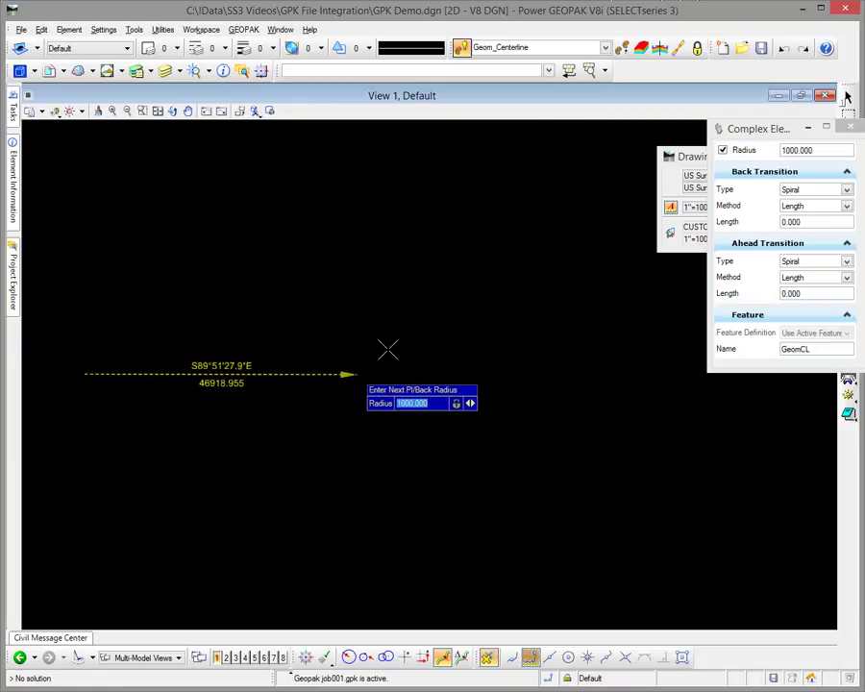
{"action": "left_click", "coordinate": [355, 373]}
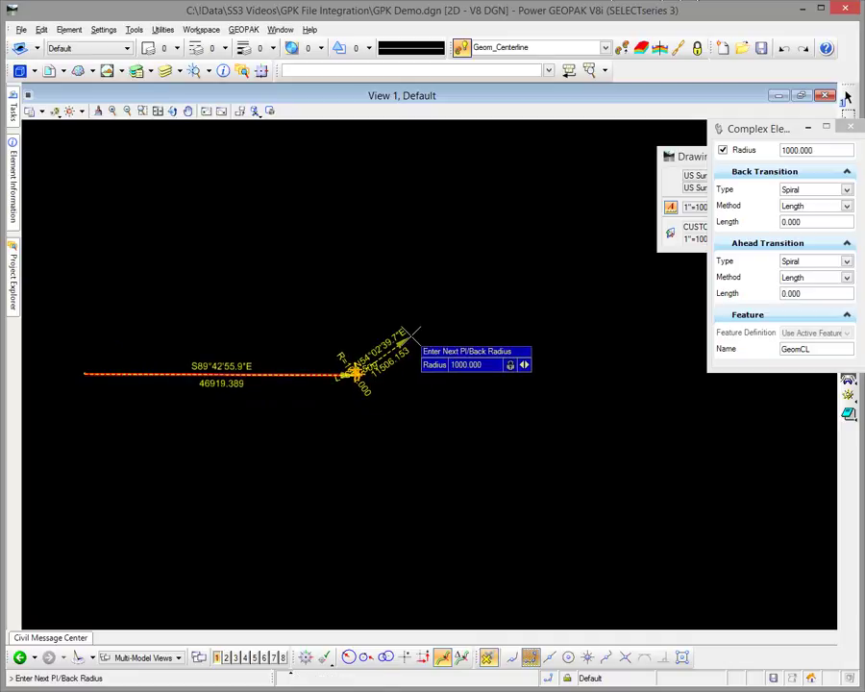
{"action": "right_click", "coordinate": [411, 336]}
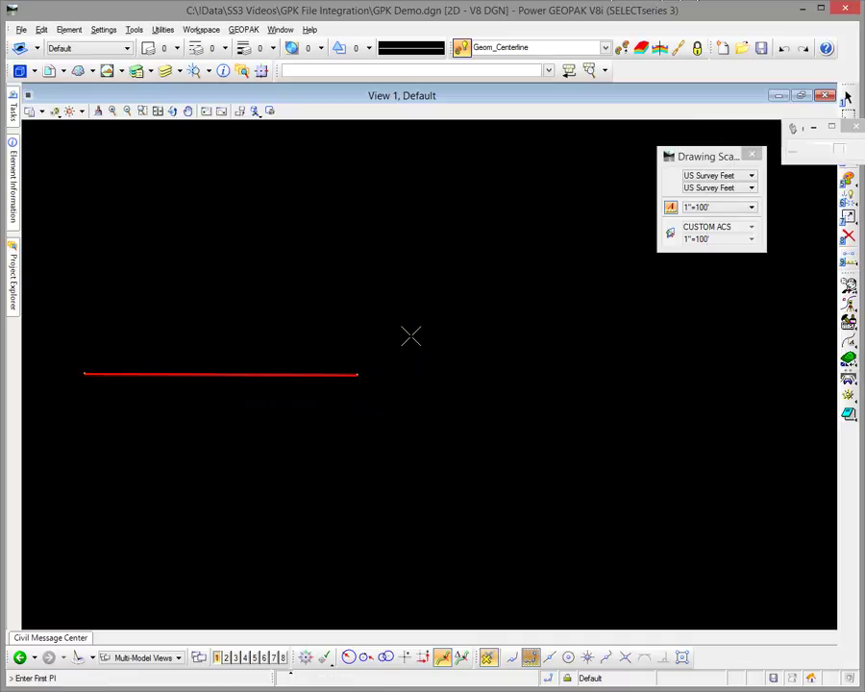
{"action": "scroll", "coordinate": [58, 378], "scroll_direction": "up", "scroll_amount": 1}
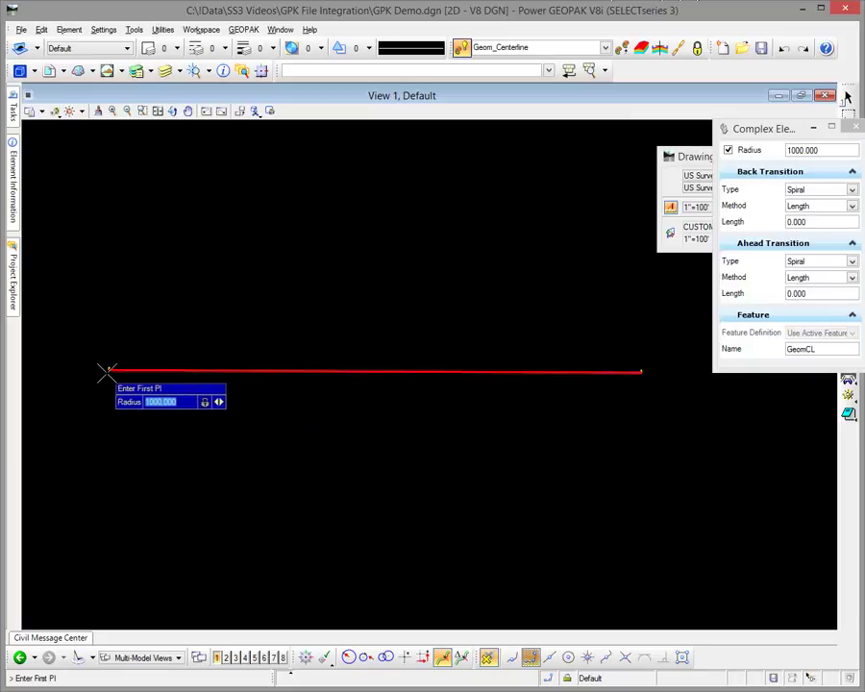
{"action": "key", "text": "Escape"}
Define the starting station of the GeomCL alignment as 12+00.00 at distance 0.000, and deselect the alignment
{"action": "scroll", "coordinate": [106, 373], "scroll_direction": "up", "scroll_amount": 2}
{"action": "scroll", "coordinate": [107, 374], "scroll_direction": "up", "scroll_amount": 3}
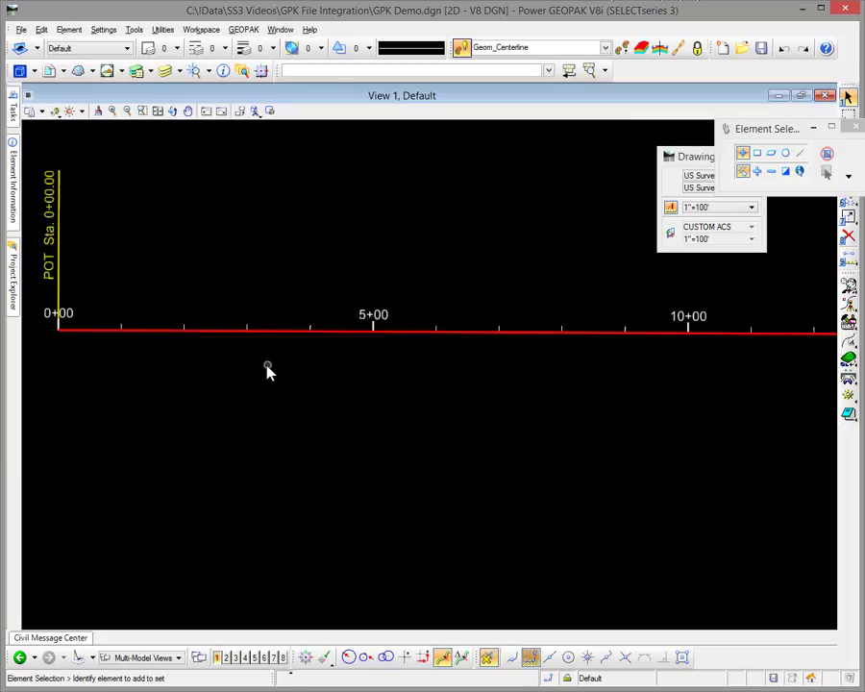
{"action": "mouse_move", "coordinate": [140, 337]}
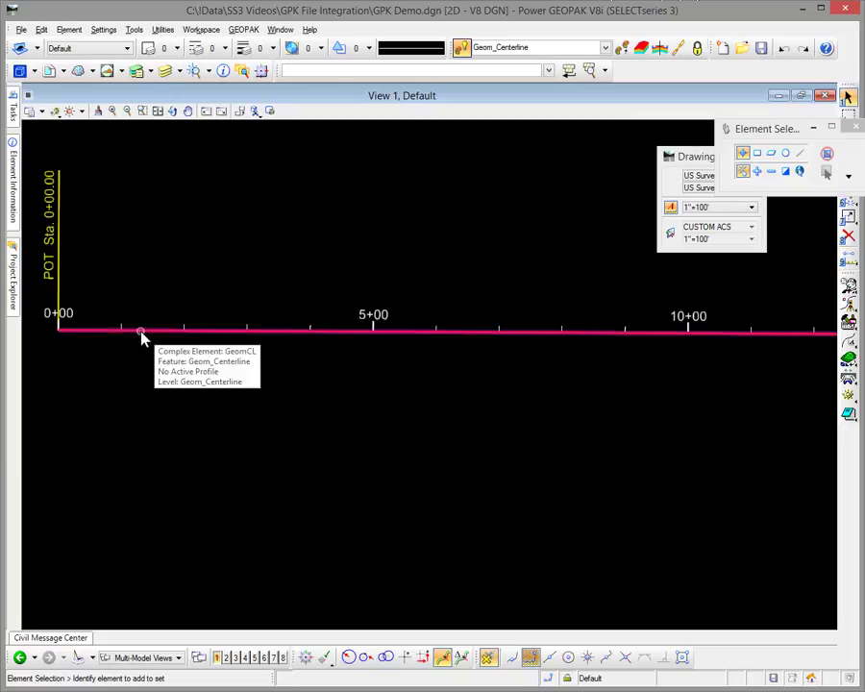
{"action": "left_click", "coordinate": [141, 337]}
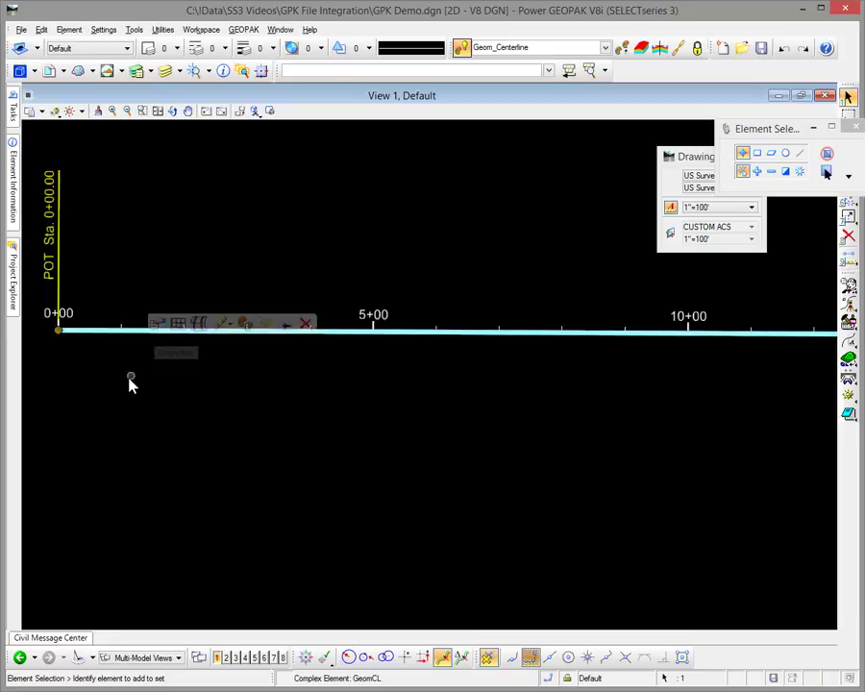
{"action": "mouse_move", "coordinate": [14, 110]}
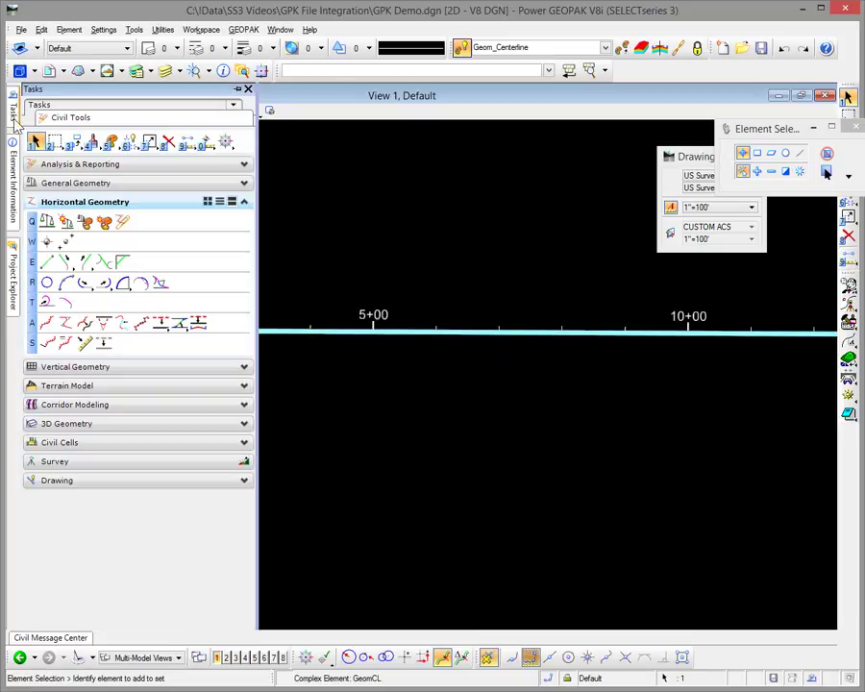
{"action": "left_click", "coordinate": [46, 344]}
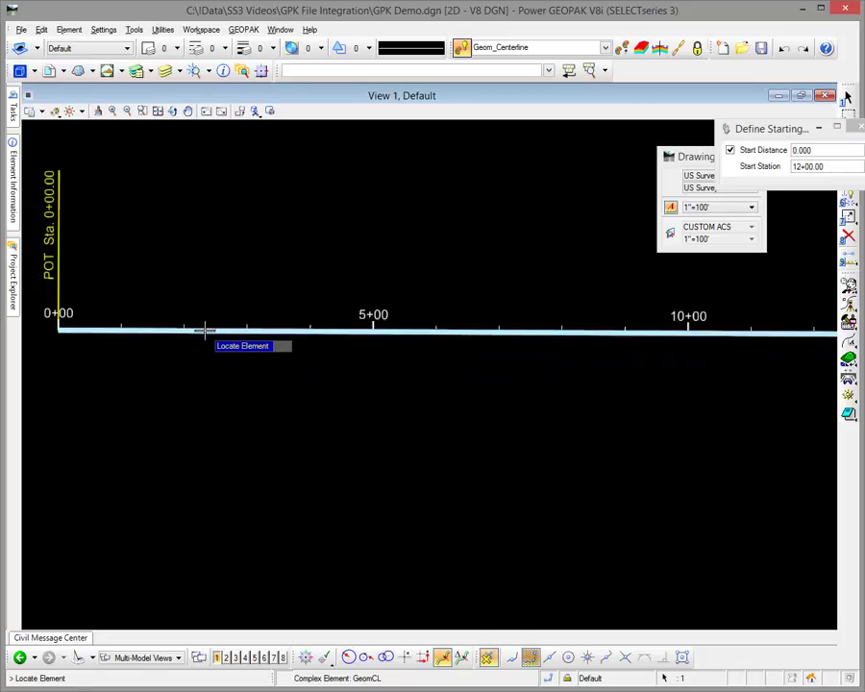
{"action": "left_click", "coordinate": [204, 328]}
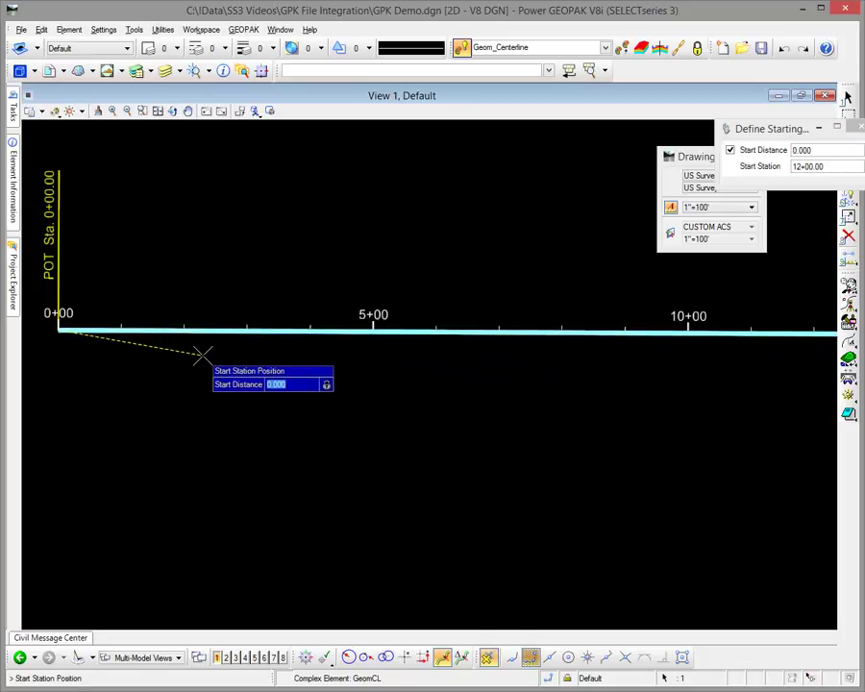
{"action": "left_click", "coordinate": [201, 356]}
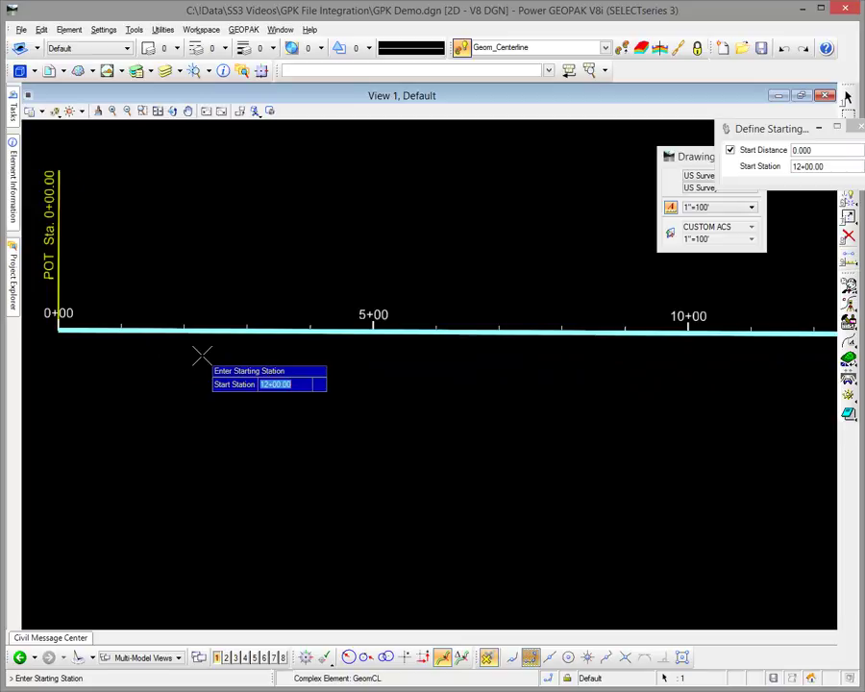
{"action": "key", "text": "Return"}
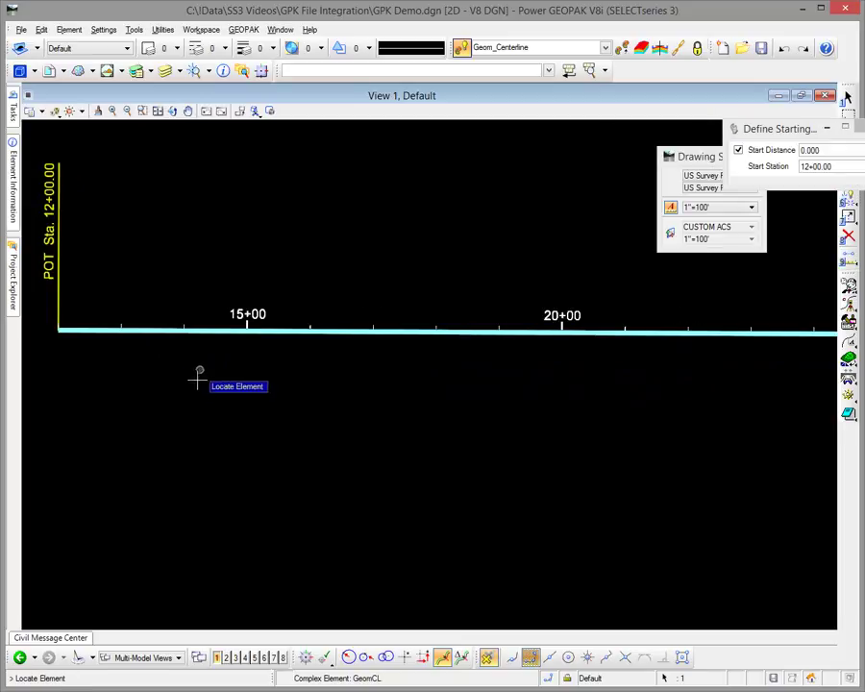
{"action": "scroll", "coordinate": [193, 377], "scroll_direction": "down", "scroll_amount": 3}
{"action": "scroll", "coordinate": [256, 377], "scroll_direction": "up", "scroll_amount": 3}
{"action": "scroll", "coordinate": [223, 366], "scroll_direction": "down", "scroll_amount": 2}
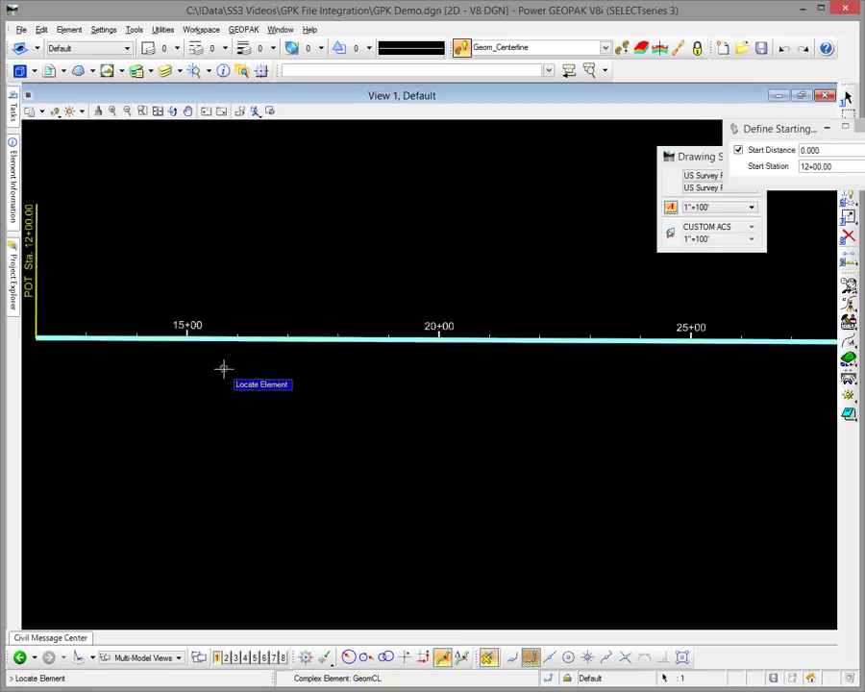
{"action": "left_click", "coordinate": [223, 368]}
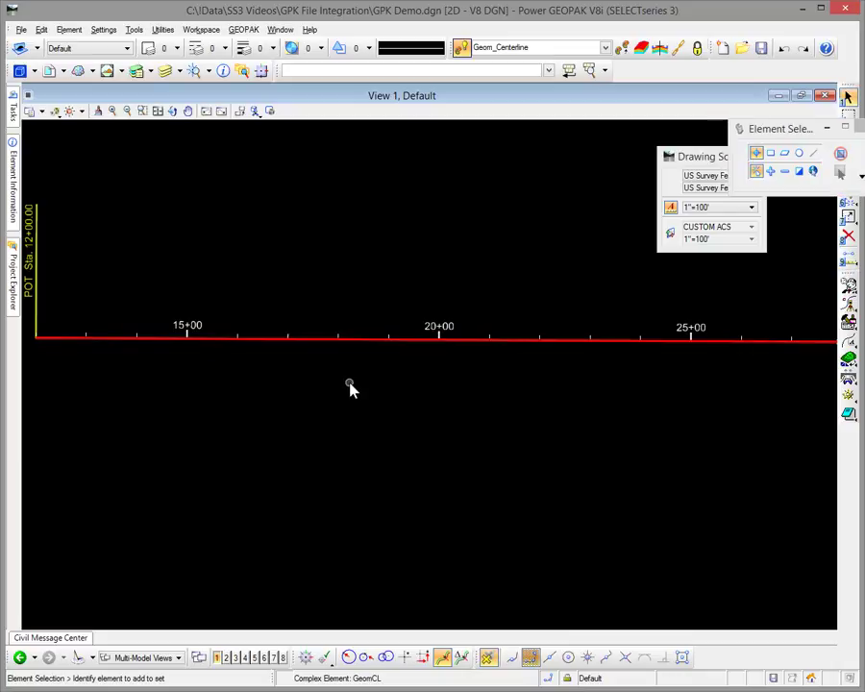
Describe chain GEOMCL in job 001's coordinate geometry to review its points and stationing, and close coordinate geometry
{"action": "left_click", "coordinate": [567, 342]}
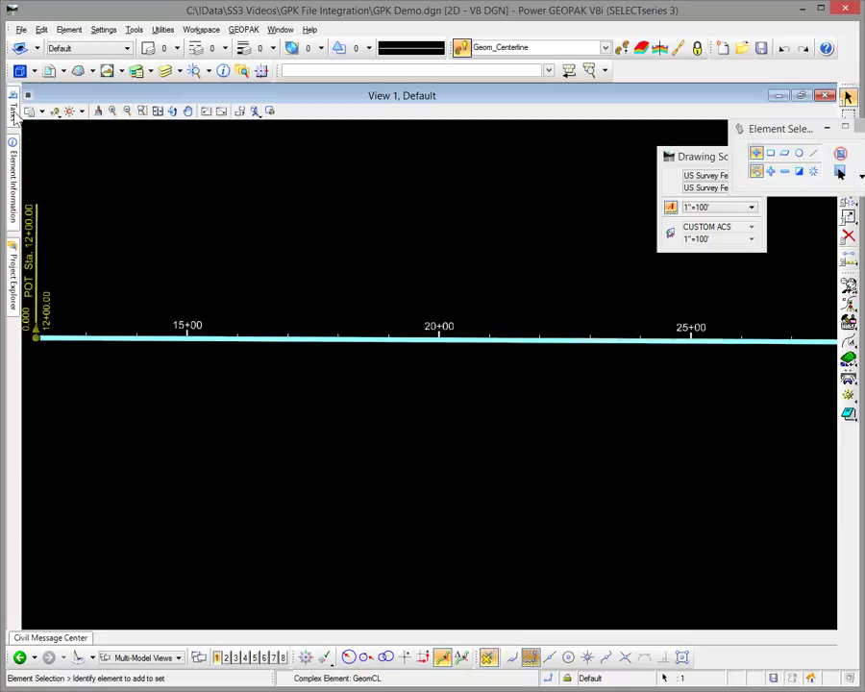
{"action": "mouse_move", "coordinate": [15, 165]}
{"action": "left_click", "coordinate": [510, 346]}
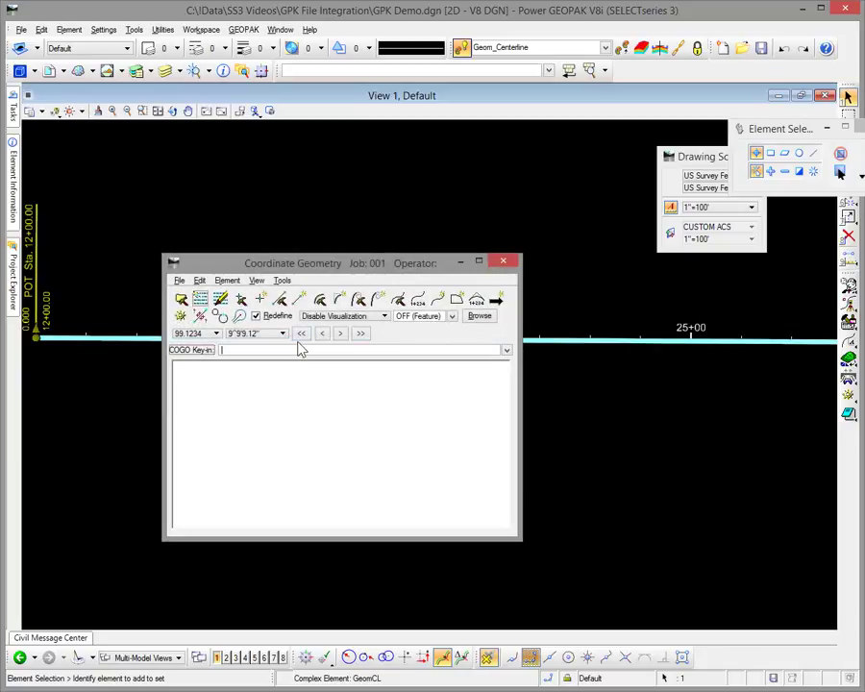
{"action": "left_click", "coordinate": [180, 300]}
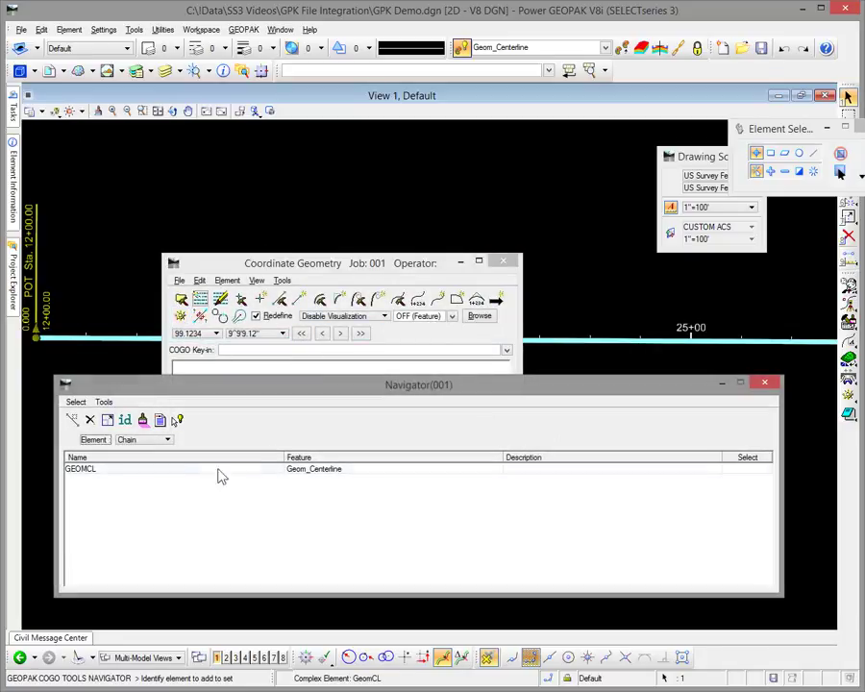
{"action": "double_click", "coordinate": [159, 471]}
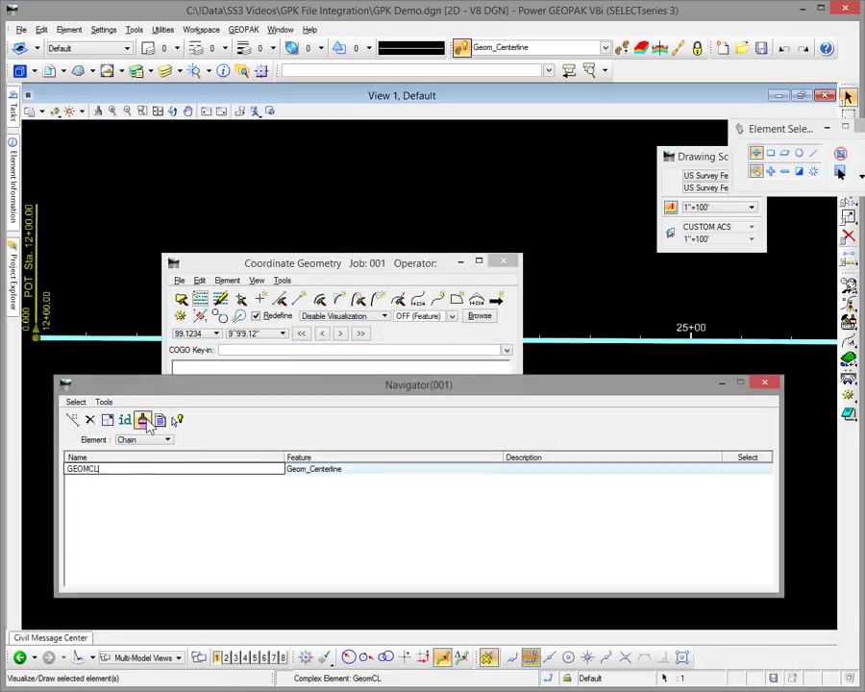
{"action": "left_click", "coordinate": [159, 420]}
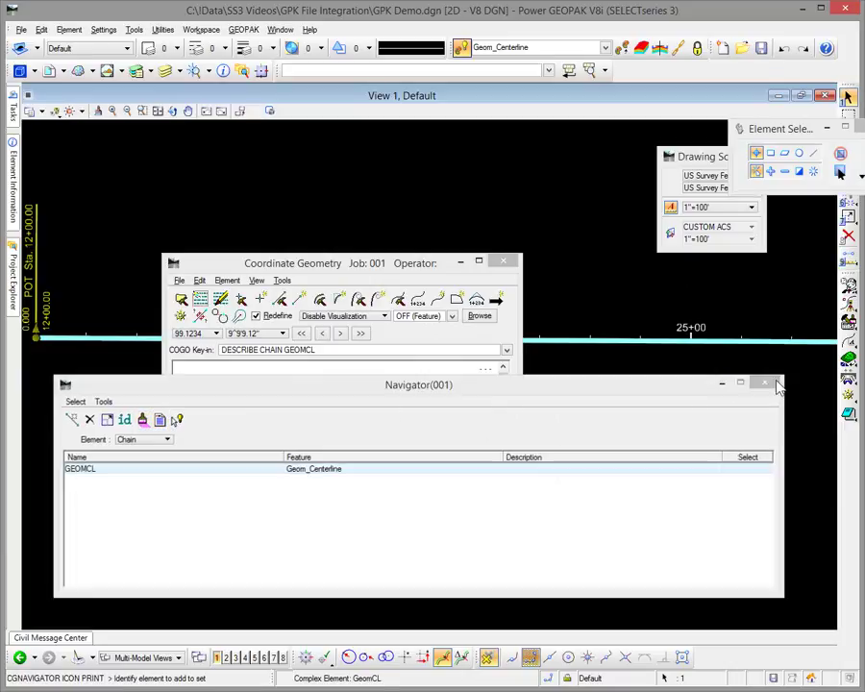
{"action": "left_click", "coordinate": [766, 384]}
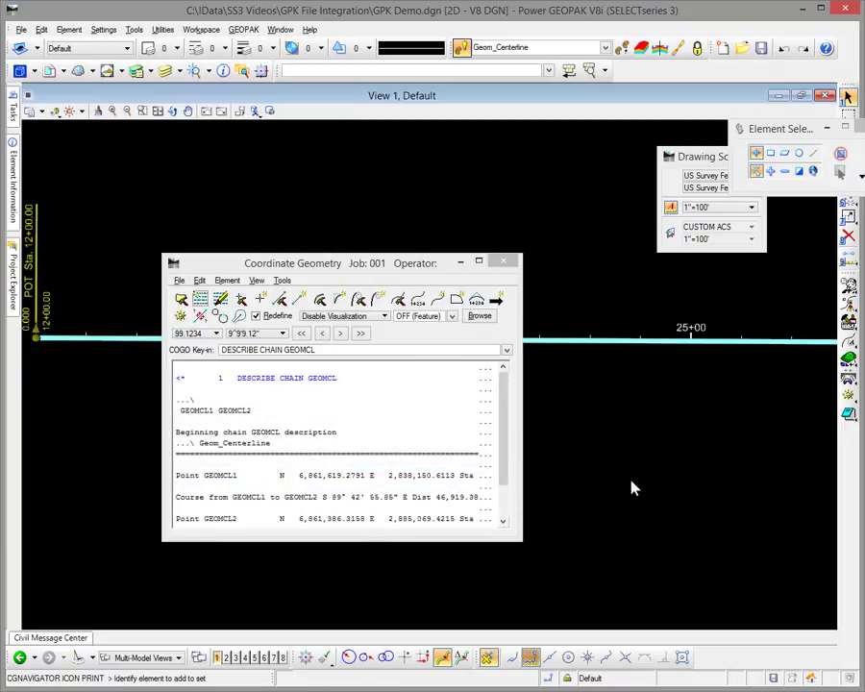
{"action": "left_click_drag", "start_coordinate": [521, 517], "coordinate": [686, 502]}
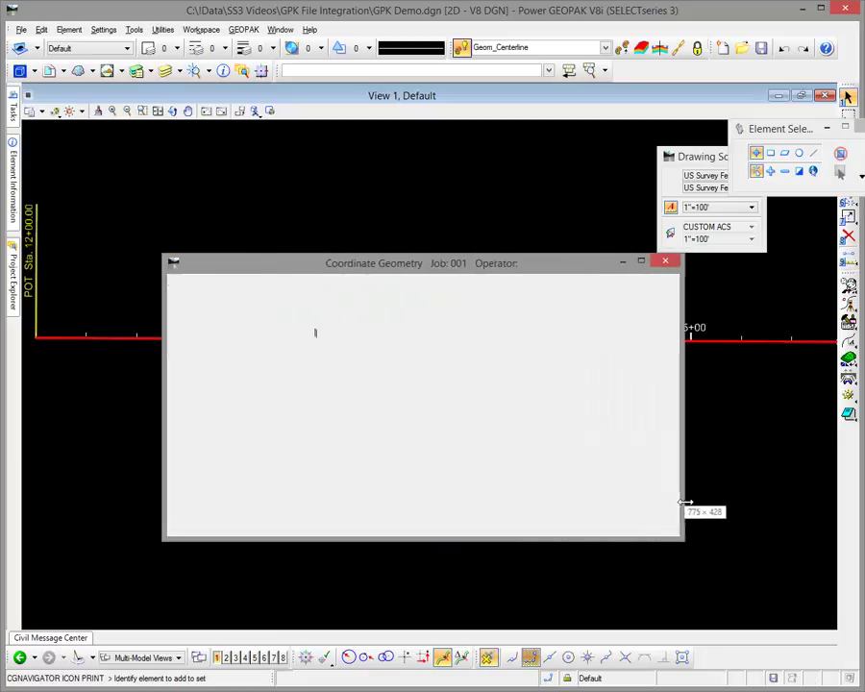
{"action": "left_click", "coordinate": [668, 261]}
{"action": "left_click", "coordinate": [437, 289]}
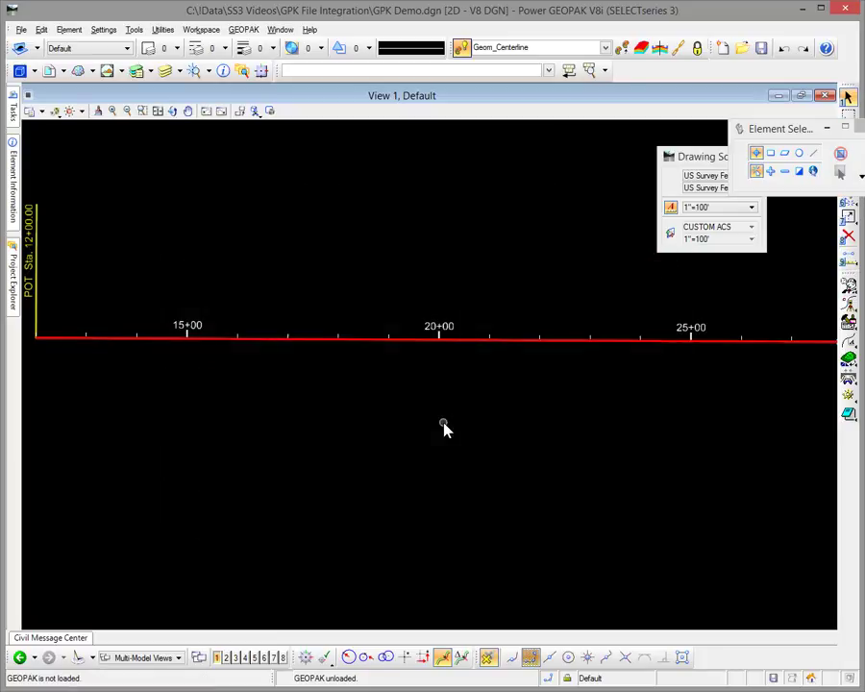
Select the GeomCL alignment and lock it against editing
{"action": "scroll", "coordinate": [444, 428], "scroll_direction": "down", "scroll_amount": 4}
{"action": "scroll", "coordinate": [375, 414], "scroll_direction": "up", "scroll_amount": 4}
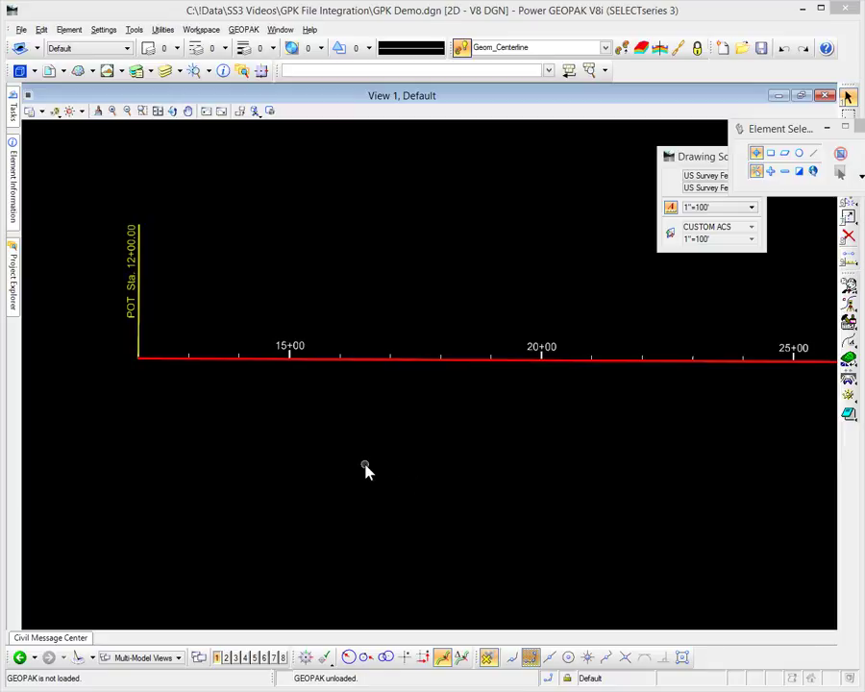
{"action": "left_click", "coordinate": [367, 361]}
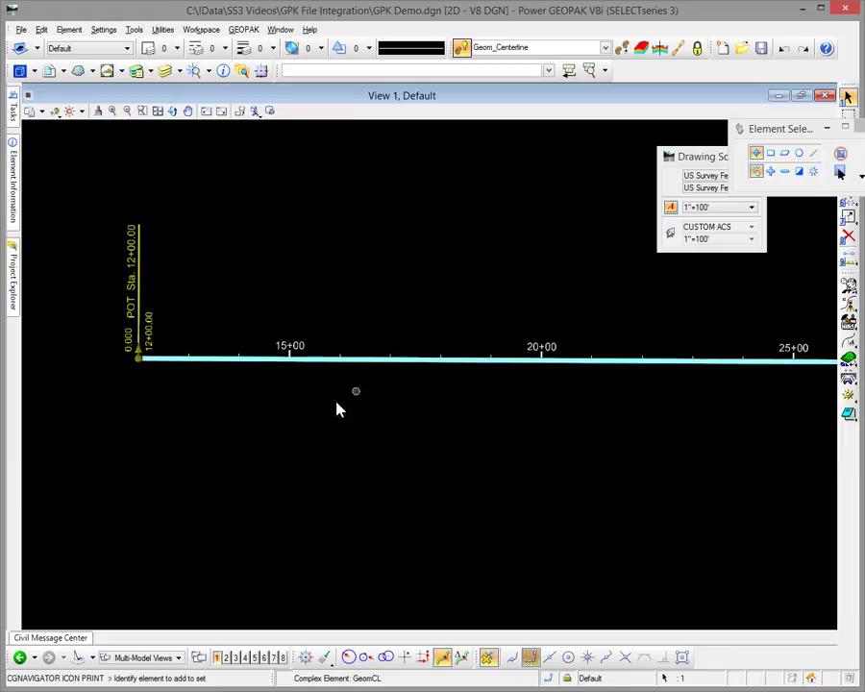
{"action": "left_click", "coordinate": [69, 30]}
{"action": "mouse_move", "coordinate": [104, 32]}
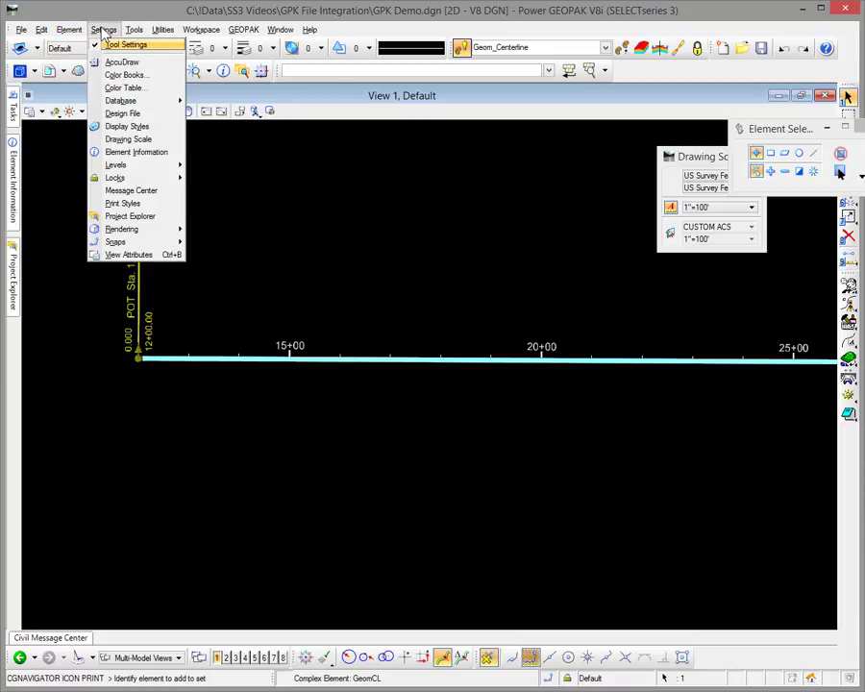
{"action": "mouse_move", "coordinate": [38, 29]}
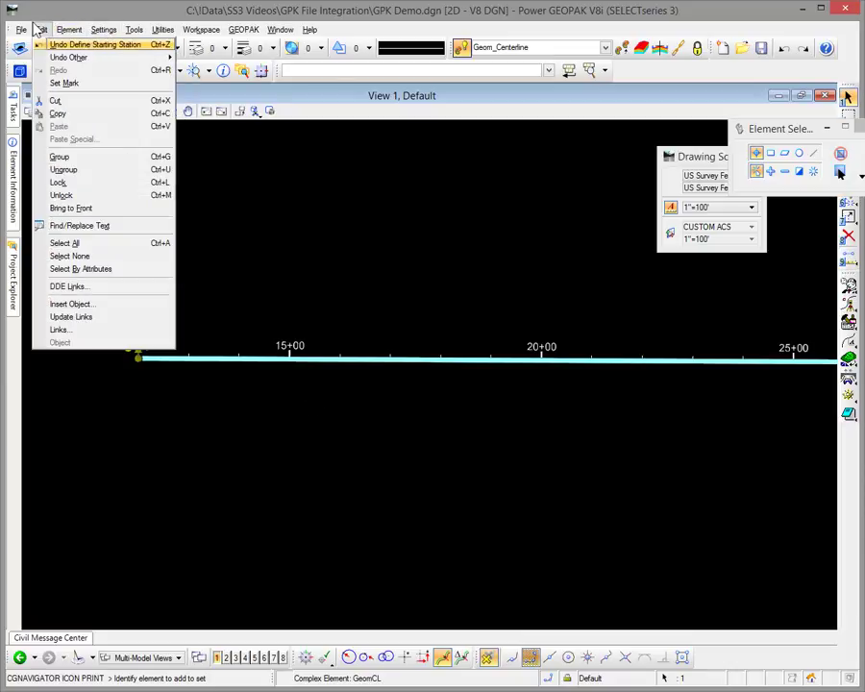
{"action": "left_click", "coordinate": [95, 192]}
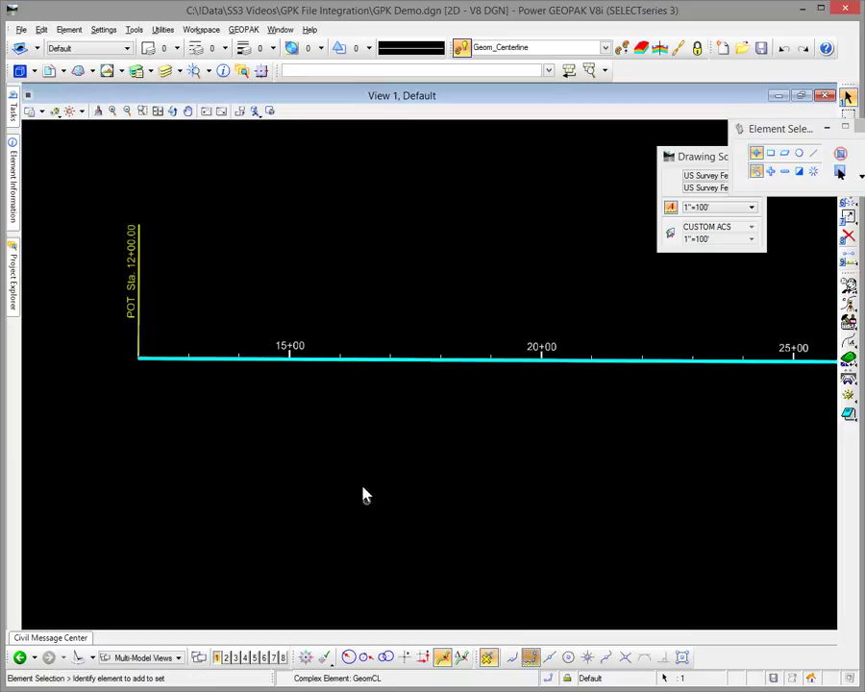
{"action": "left_click", "coordinate": [363, 369]}
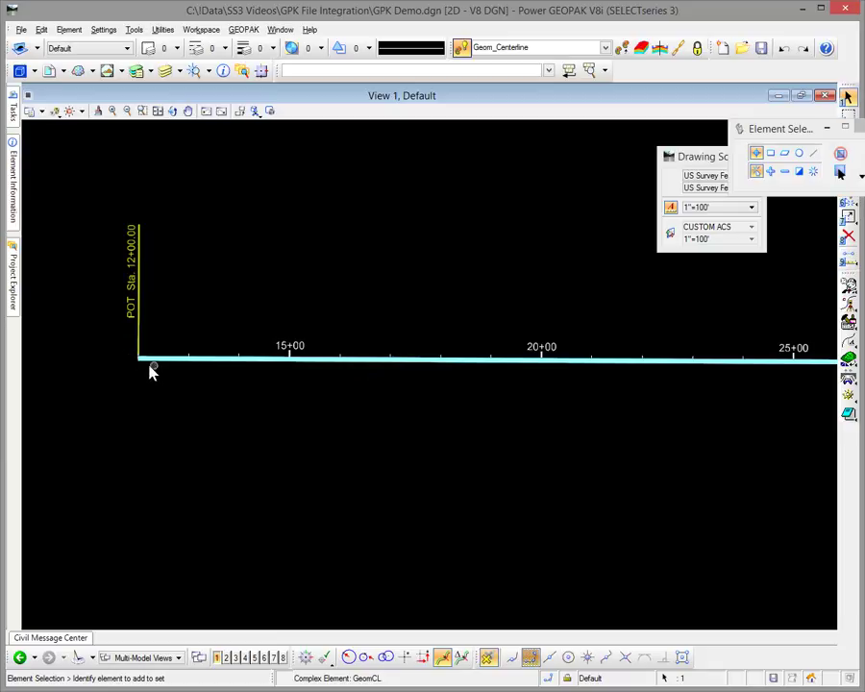
{"action": "scroll", "coordinate": [373, 419], "scroll_direction": "down", "scroll_amount": 3}
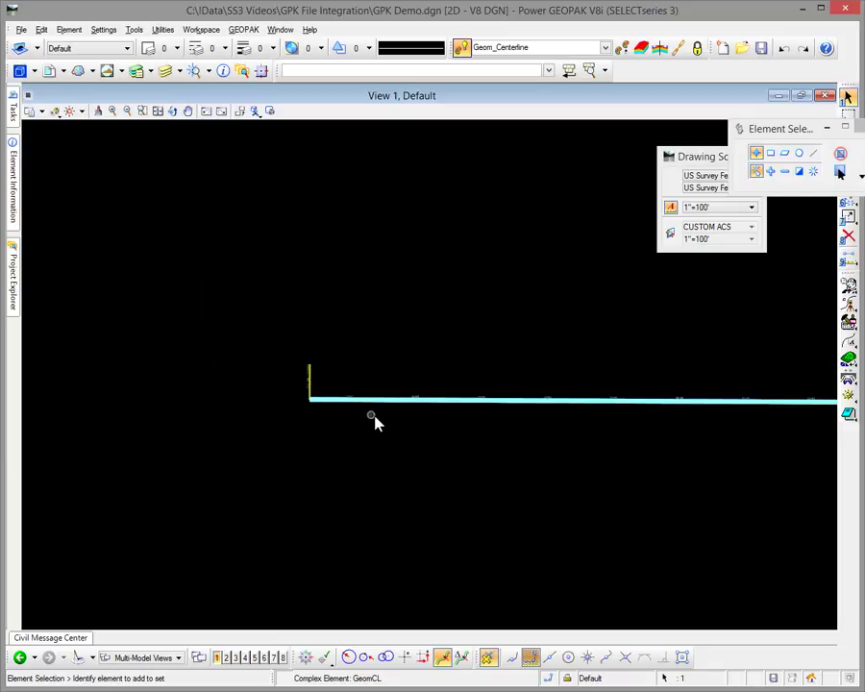
{"action": "middle_click_drag", "start_coordinate": [688, 511], "coordinate": [665, 505]}
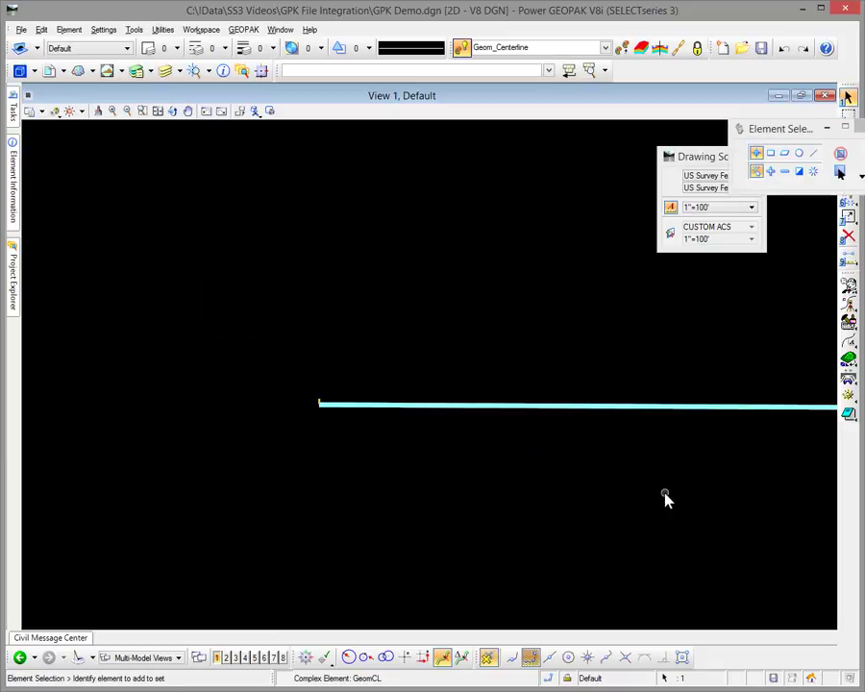
{"action": "scroll", "coordinate": [377, 383], "scroll_direction": "up", "scroll_amount": 2}
{"action": "scroll", "coordinate": [108, 479], "scroll_direction": "up", "scroll_amount": 2}
{"action": "scroll", "coordinate": [180, 457], "scroll_direction": "up", "scroll_amount": 1}
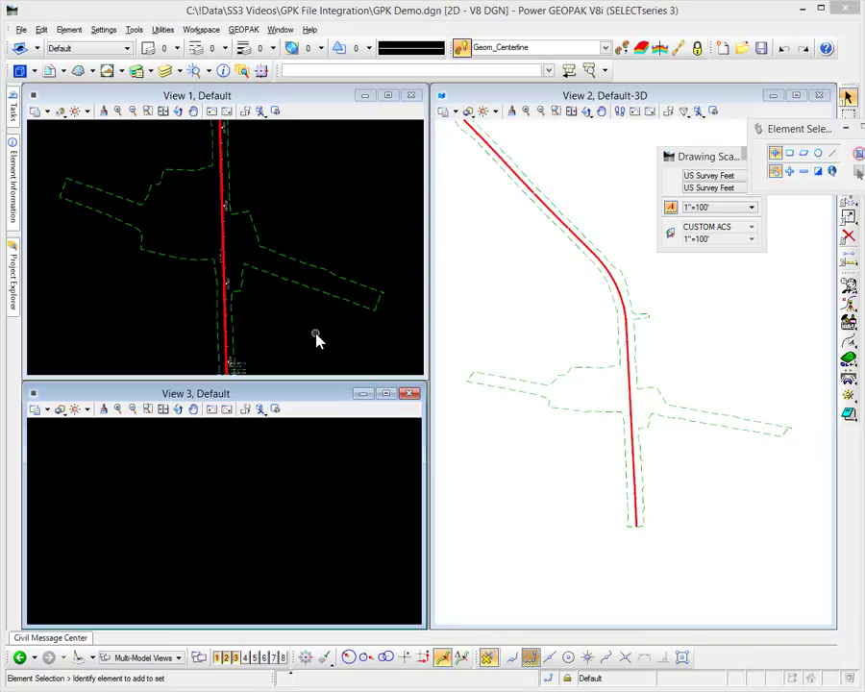
Open the profile model of the GRAY alignment in View 3
{"action": "left_click", "coordinate": [326, 272]}
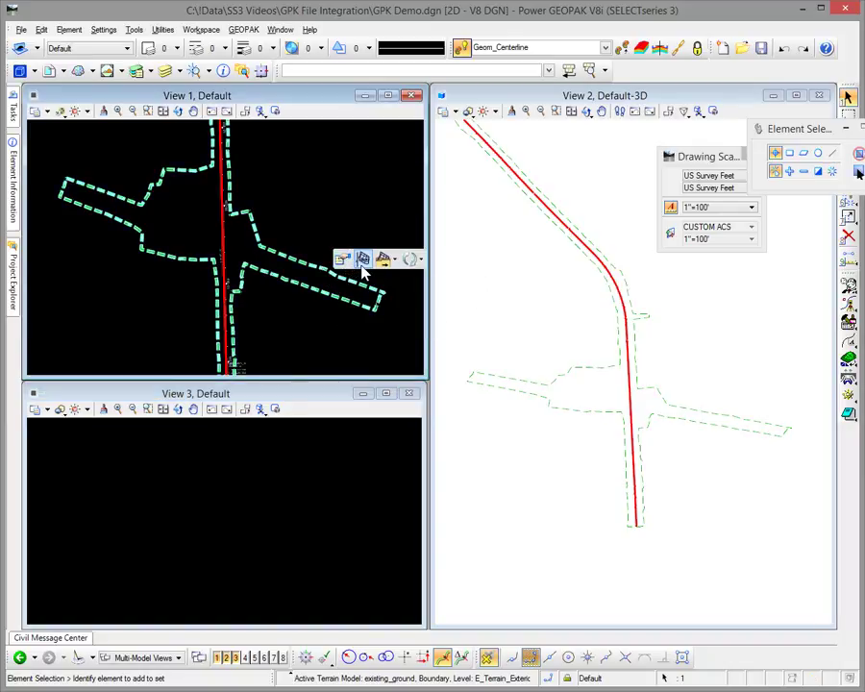
{"action": "key", "text": "Escape"}
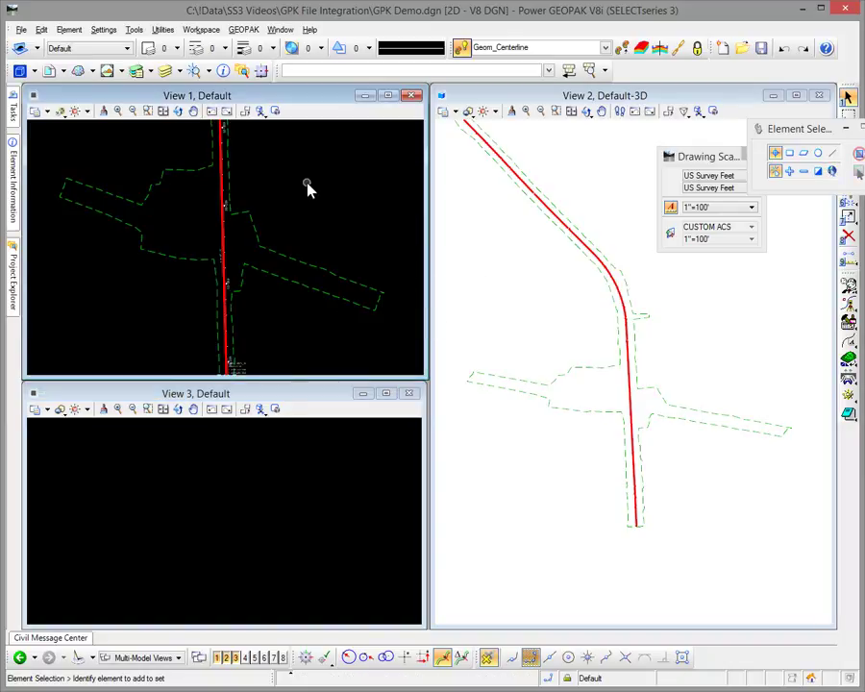
{"action": "left_click", "coordinate": [224, 234]}
{"action": "left_click", "coordinate": [265, 231]}
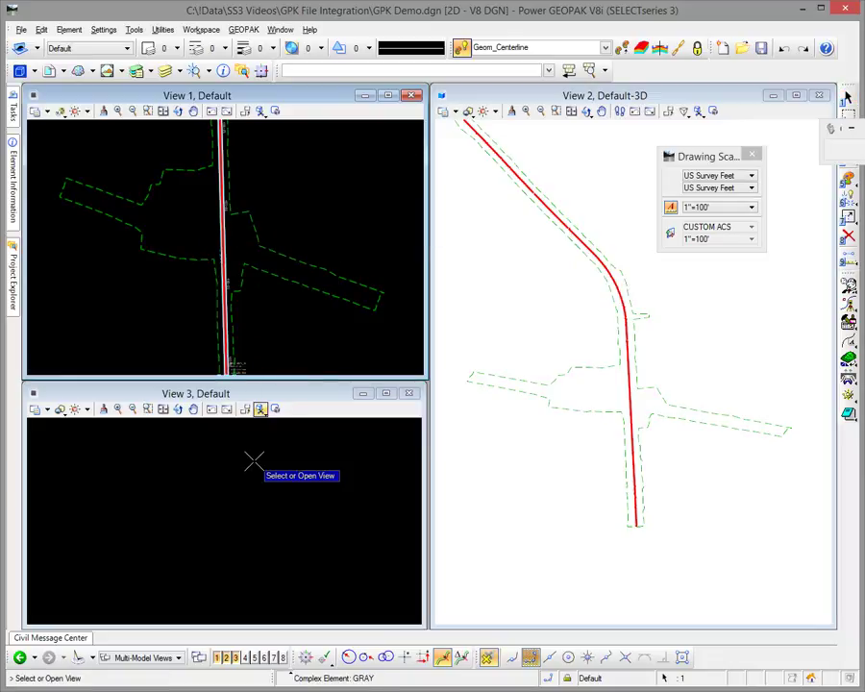
{"action": "left_click", "coordinate": [253, 460]}
Set the feature name of the existing ground surface profile along GRAY to Exist, and deselect it
{"action": "scroll", "coordinate": [232, 520], "scroll_direction": "up", "scroll_amount": 12}
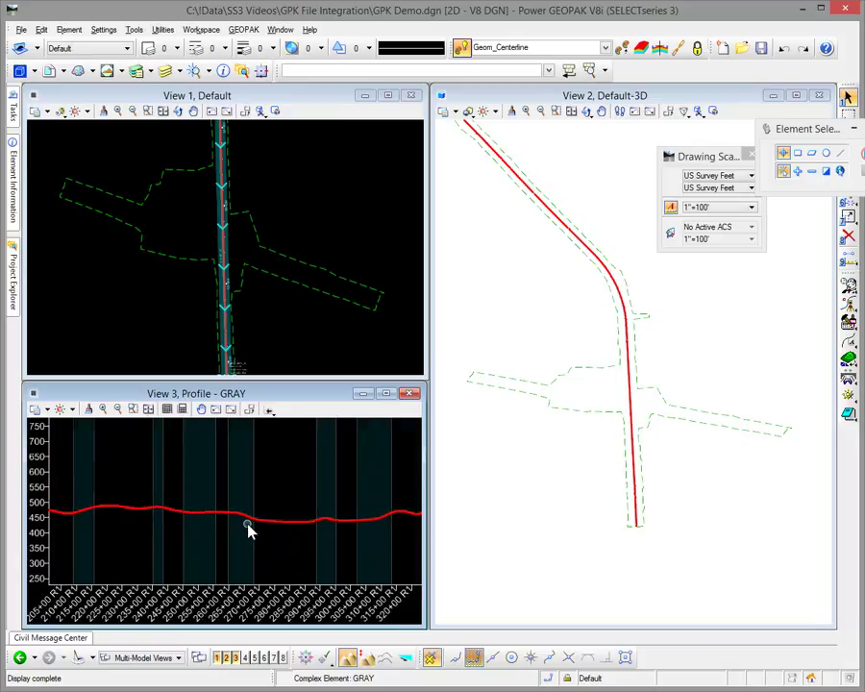
{"action": "scroll", "coordinate": [206, 517], "scroll_direction": "up", "scroll_amount": 8}
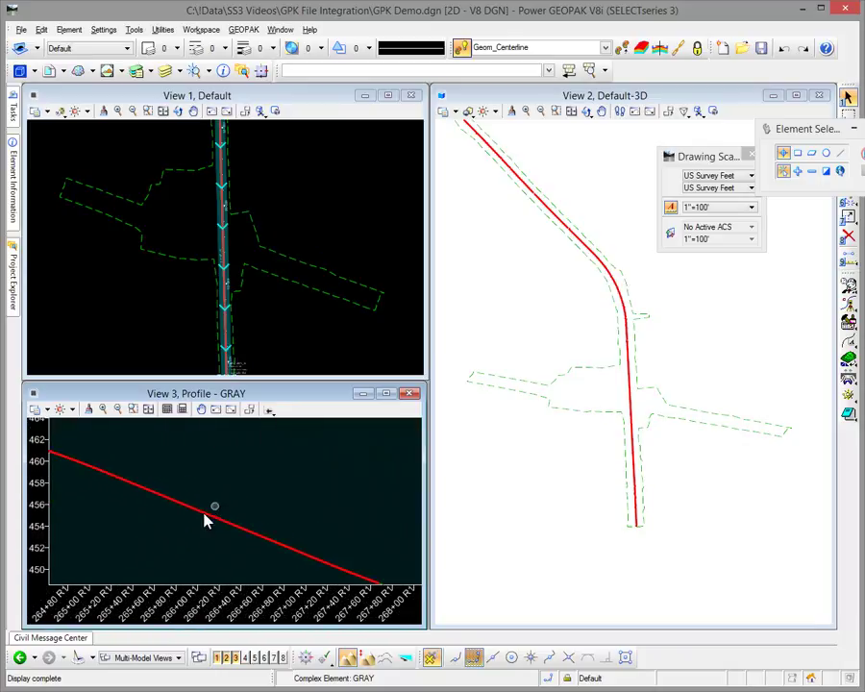
{"action": "scroll", "coordinate": [205, 519], "scroll_direction": "down", "scroll_amount": 8}
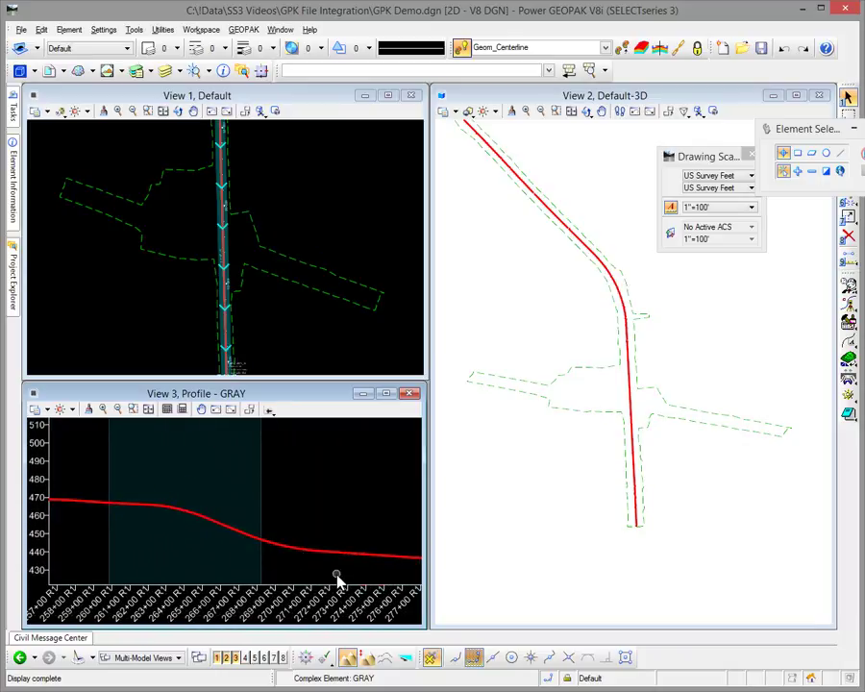
{"action": "middle_click_drag", "start_coordinate": [336, 573], "coordinate": [69, 481]}
{"action": "middle_click_drag", "start_coordinate": [339, 536], "coordinate": [167, 506]}
{"action": "scroll", "coordinate": [202, 471], "scroll_direction": "up", "scroll_amount": 3}
{"action": "scroll", "coordinate": [227, 440], "scroll_direction": "up", "scroll_amount": 8}
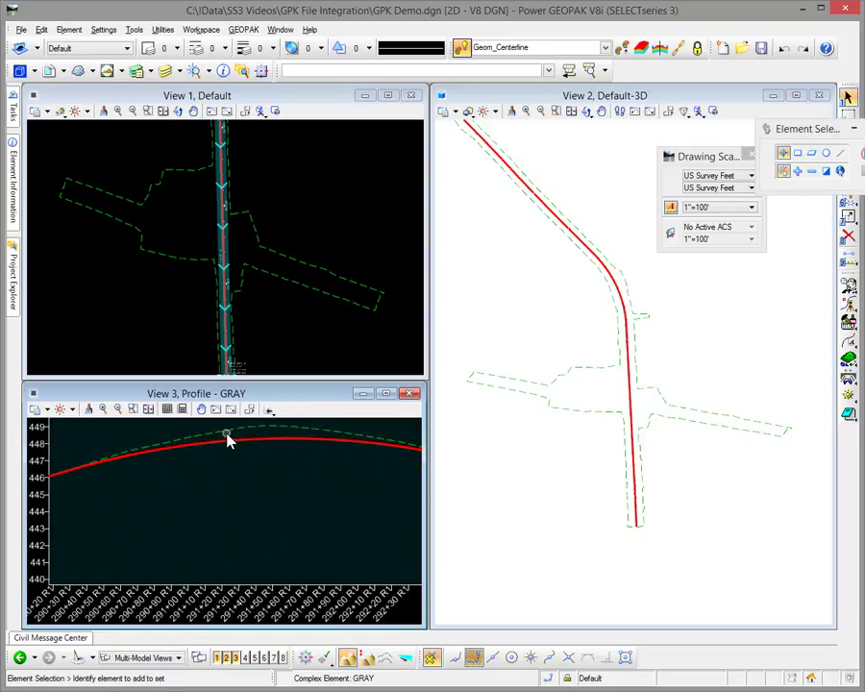
{"action": "middle_click_drag", "start_coordinate": [247, 504], "coordinate": [252, 549]}
{"action": "scroll", "coordinate": [238, 490], "scroll_direction": "up", "scroll_amount": 2}
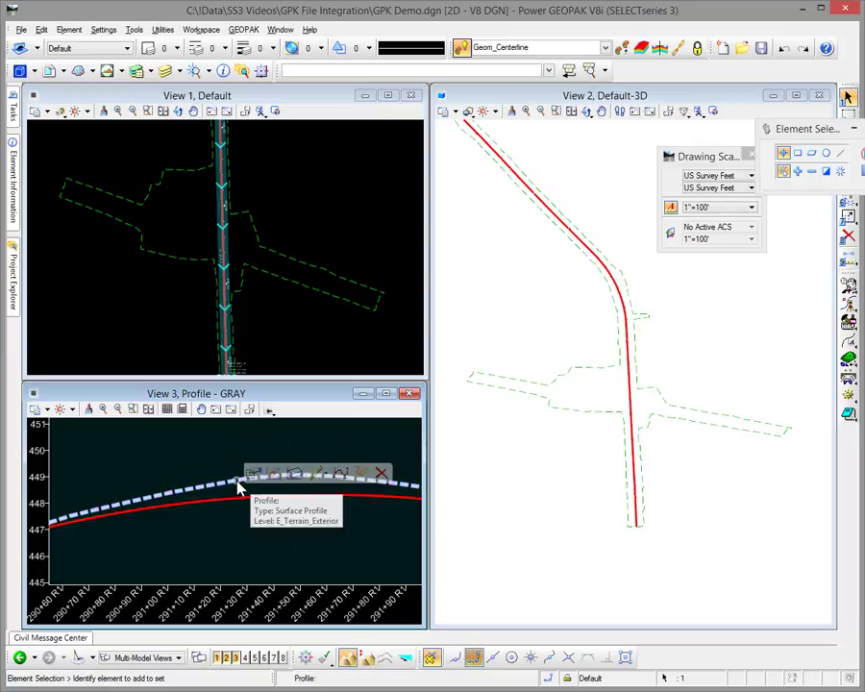
{"action": "left_click", "coordinate": [252, 473]}
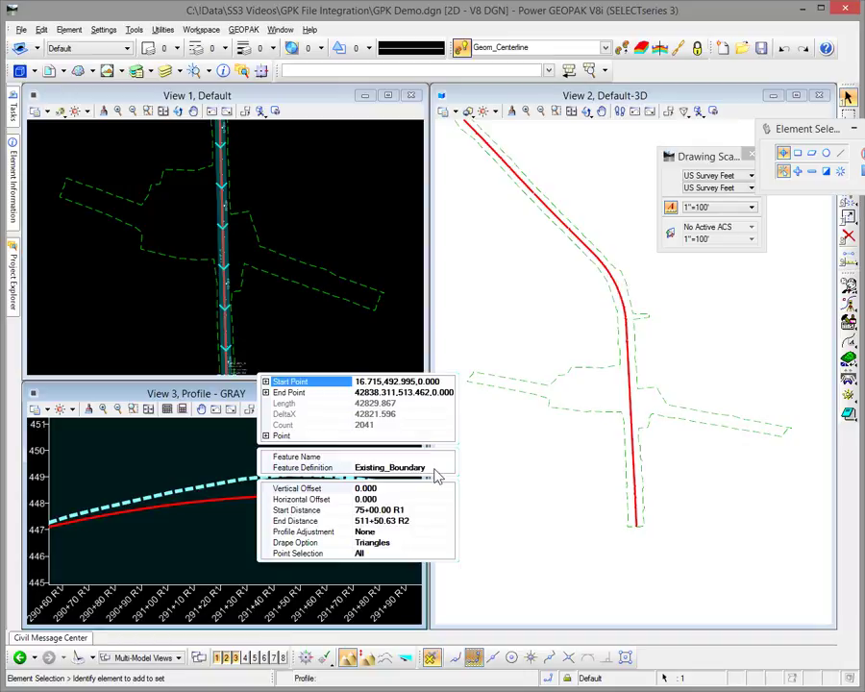
{"action": "left_click", "coordinate": [430, 458]}
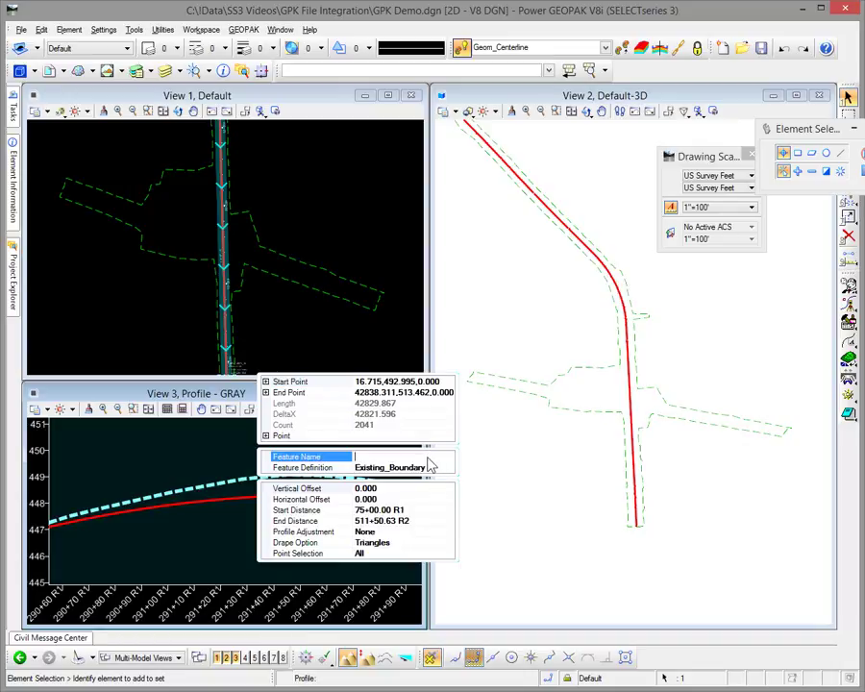
{"action": "type", "text": "Exist"}
{"action": "key", "text": "Tab"}
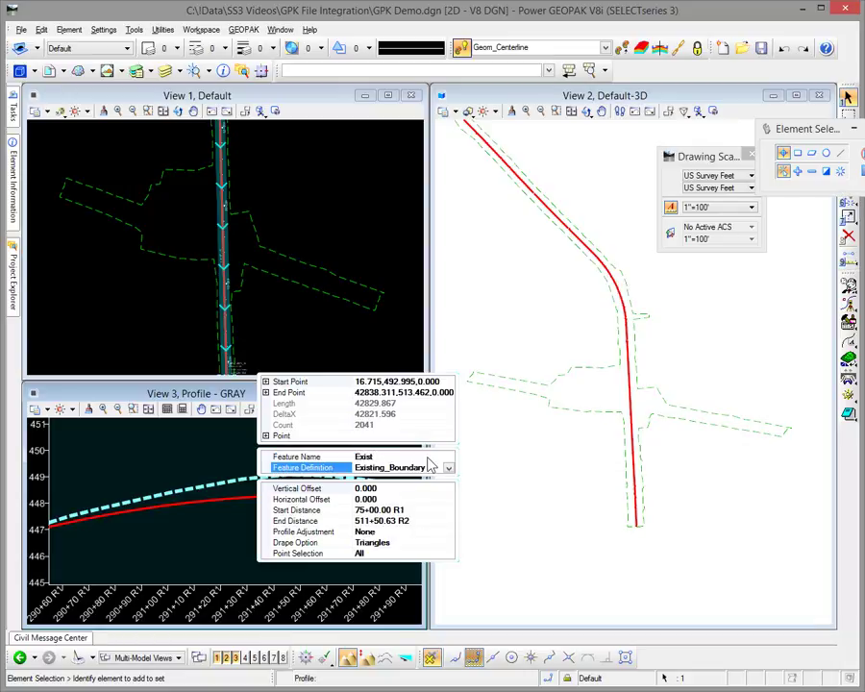
{"action": "left_click", "coordinate": [189, 437]}
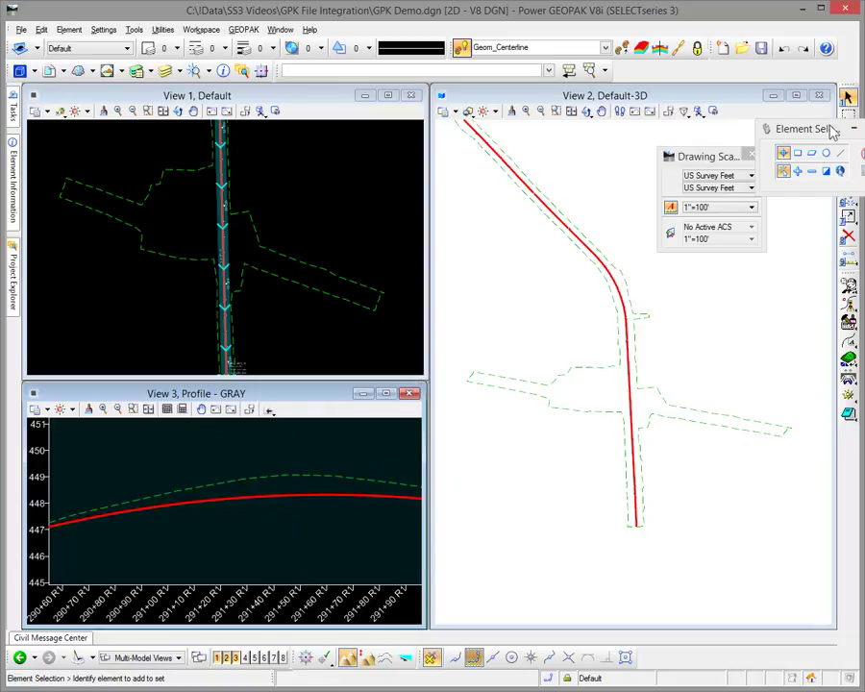
List the profiles stored in job 001's coordinate geometry to check for the existing ground, and close coordinate geometry
{"action": "left_click_drag", "start_coordinate": [817, 128], "coordinate": [735, 93]}
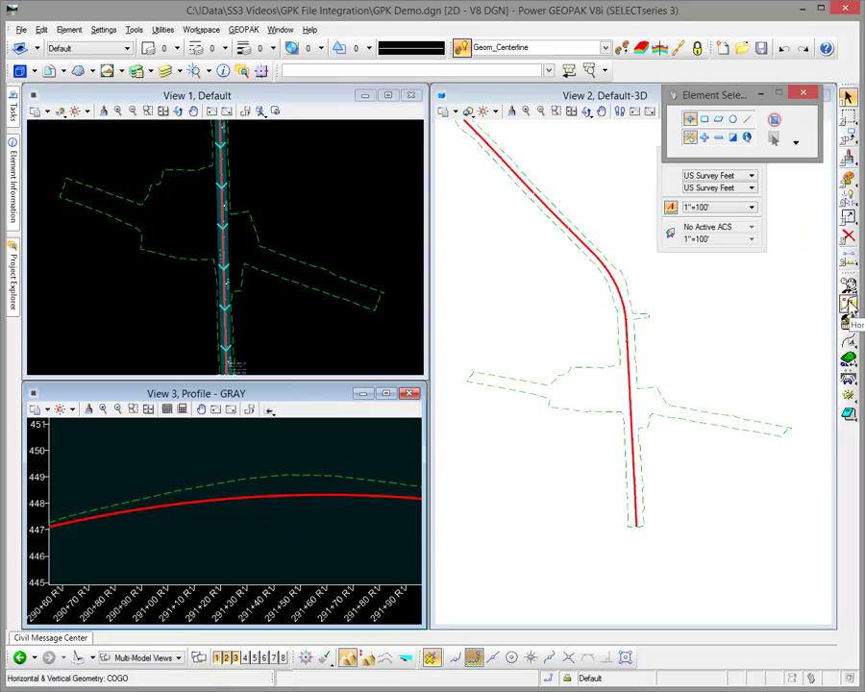
{"action": "left_click", "coordinate": [849, 305]}
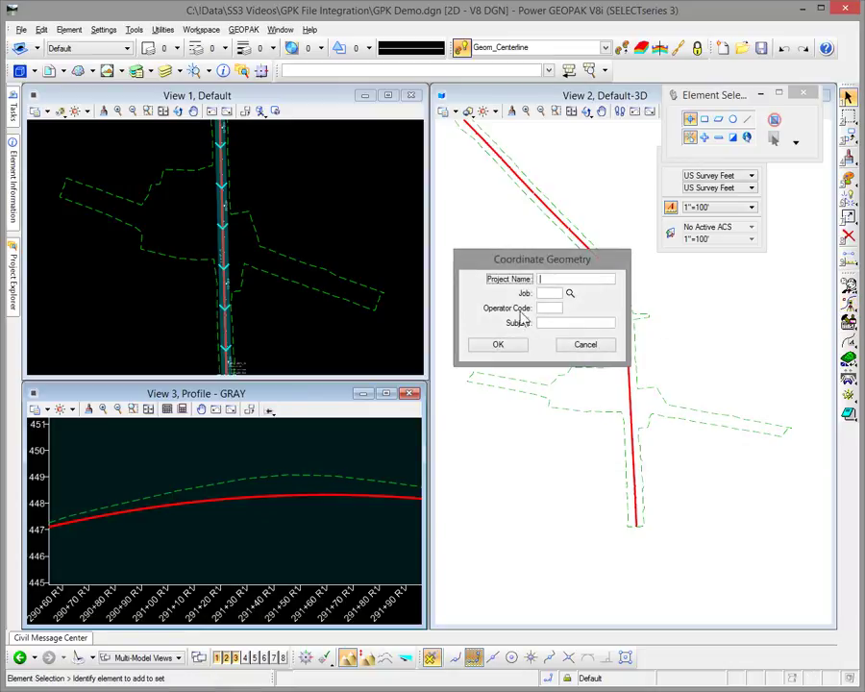
{"action": "left_click", "coordinate": [570, 293]}
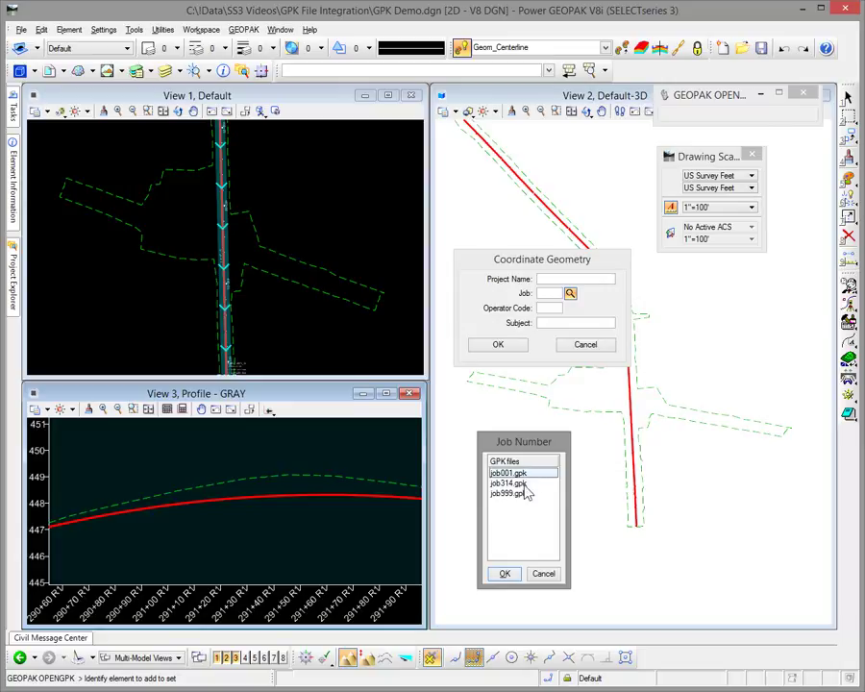
{"action": "left_click", "coordinate": [505, 574]}
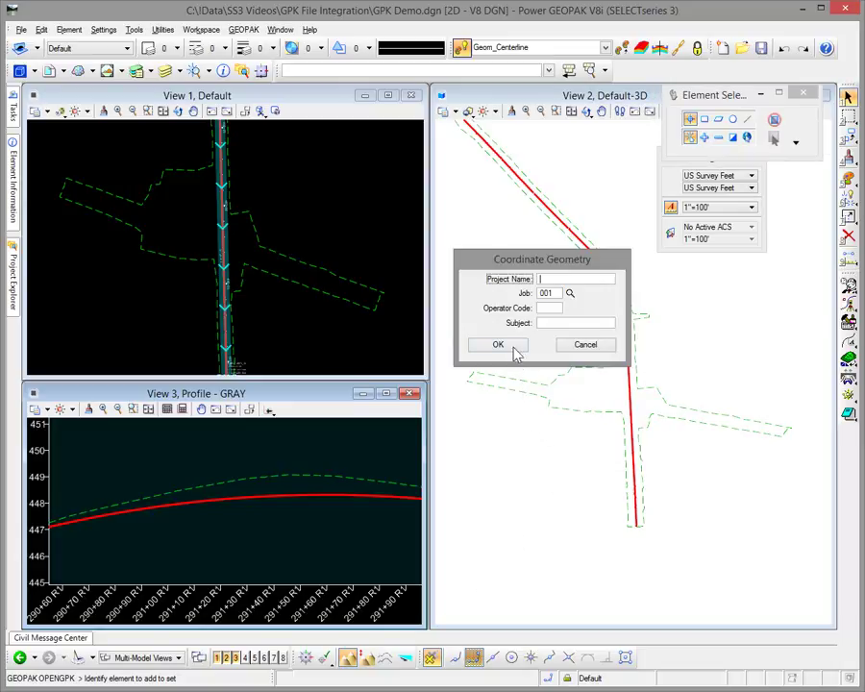
{"action": "left_click", "coordinate": [512, 346]}
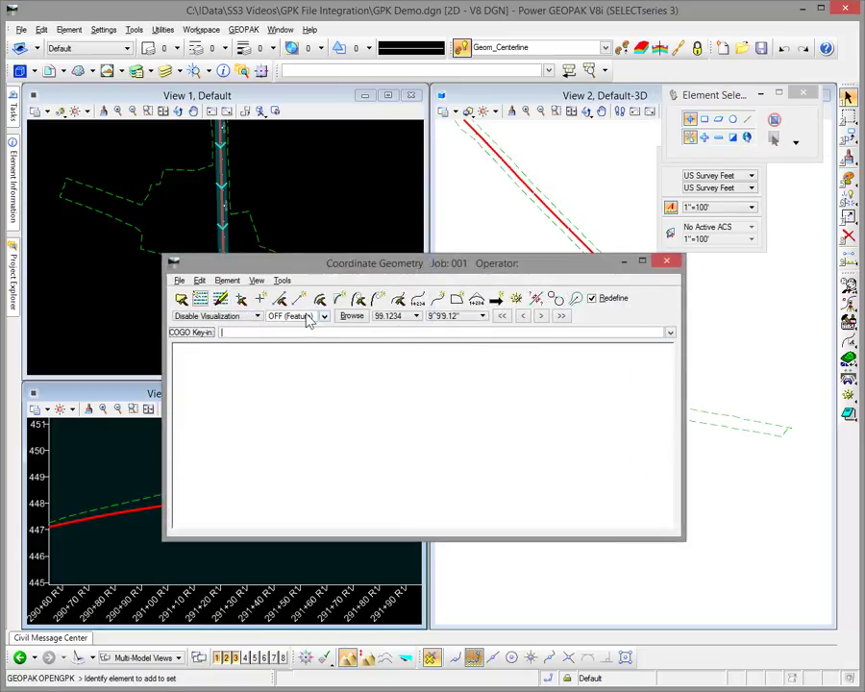
{"action": "left_click", "coordinate": [516, 298]}
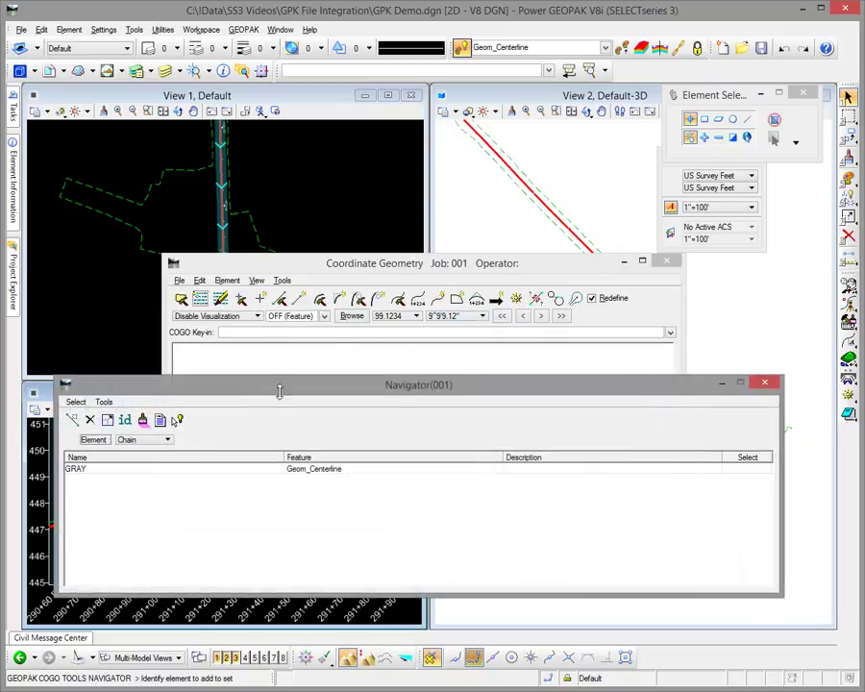
{"action": "left_click", "coordinate": [141, 441]}
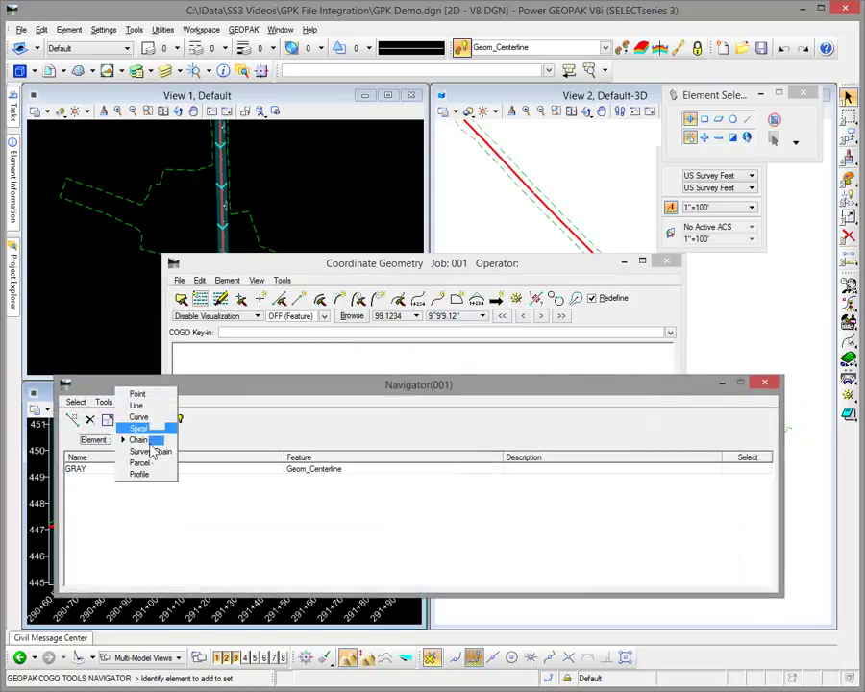
{"action": "left_click", "coordinate": [140, 474]}
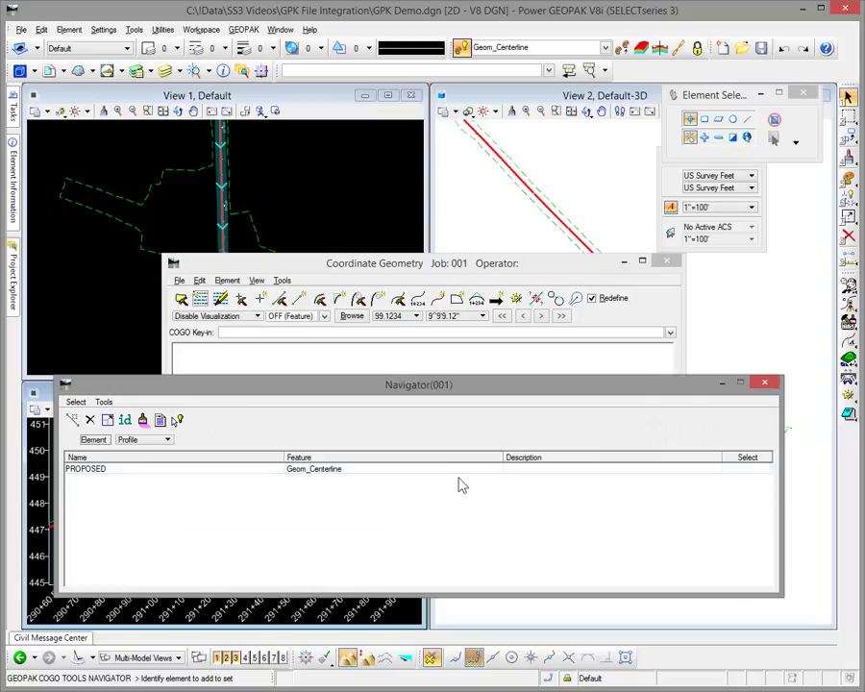
{"action": "left_click", "coordinate": [765, 383]}
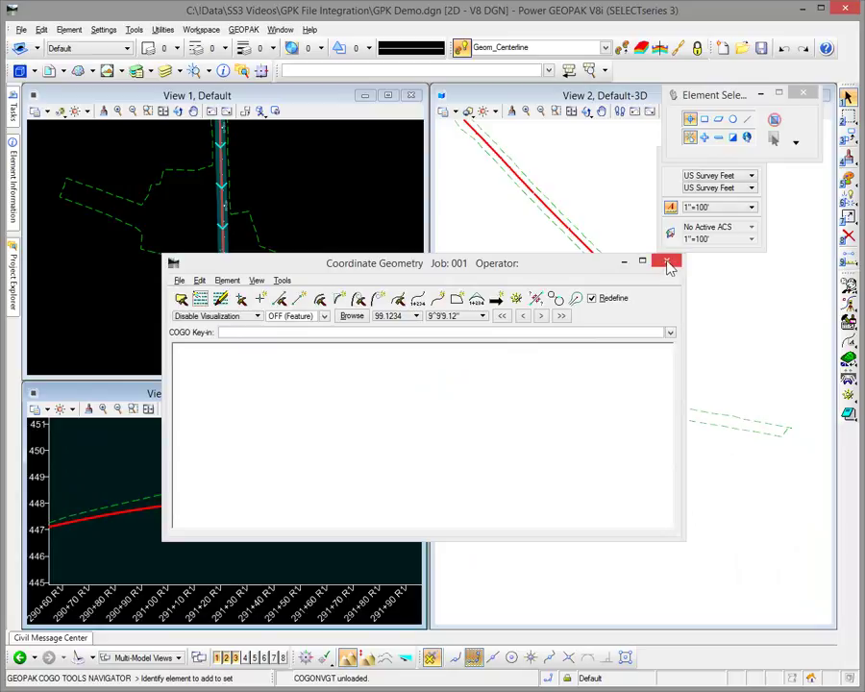
{"action": "left_click", "coordinate": [667, 262]}
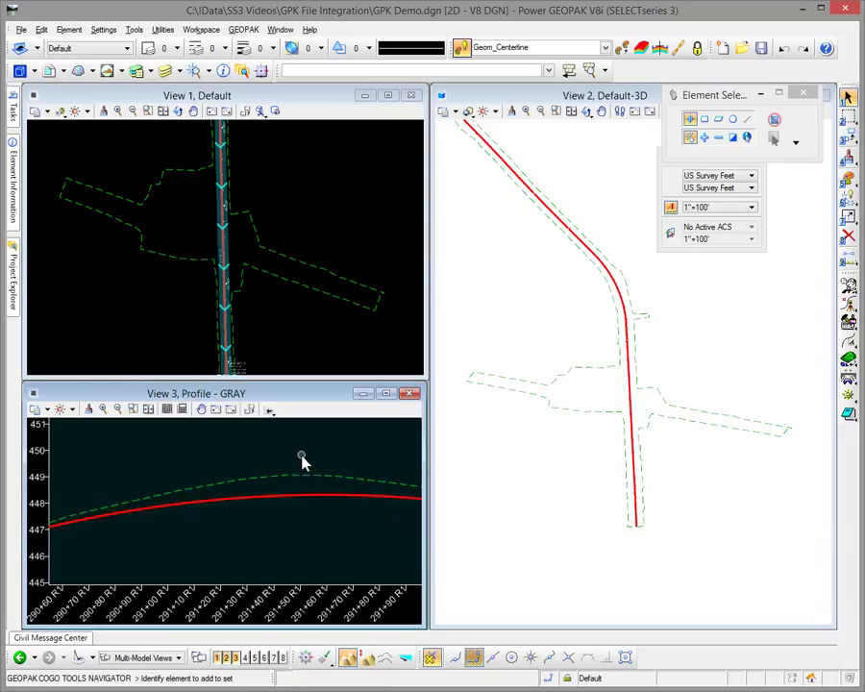
Export the Exist surface profile from the GRAY profile view to job001.gpk
{"action": "left_click", "coordinate": [139, 300]}
{"action": "mouse_move", "coordinate": [11, 110]}
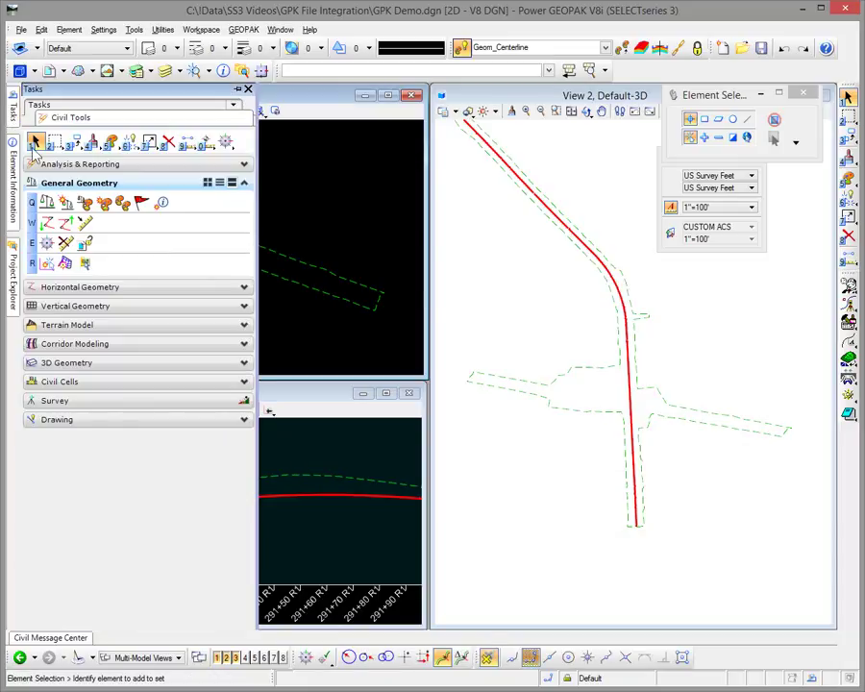
{"action": "left_click", "coordinate": [66, 225]}
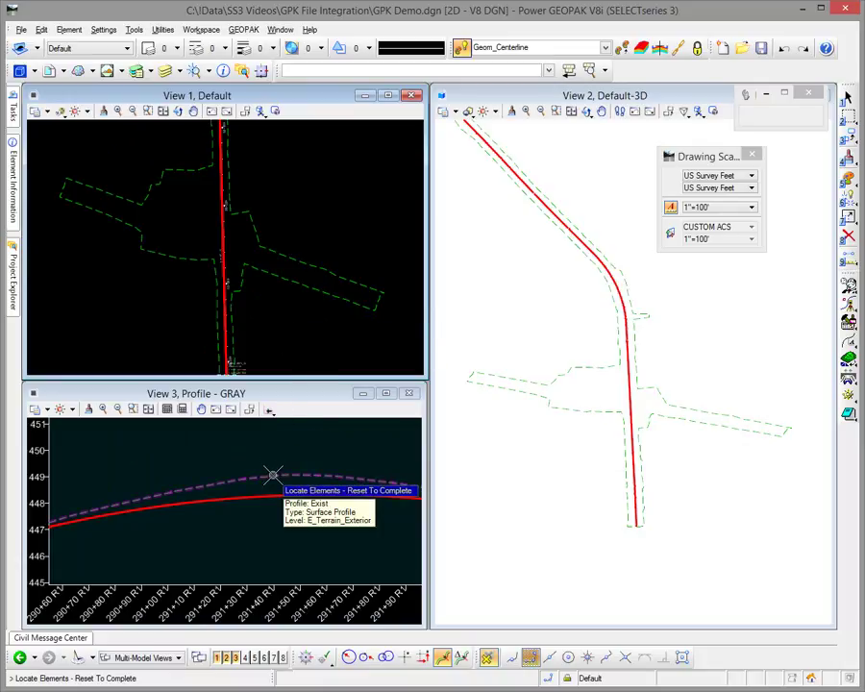
{"action": "left_click", "coordinate": [273, 475]}
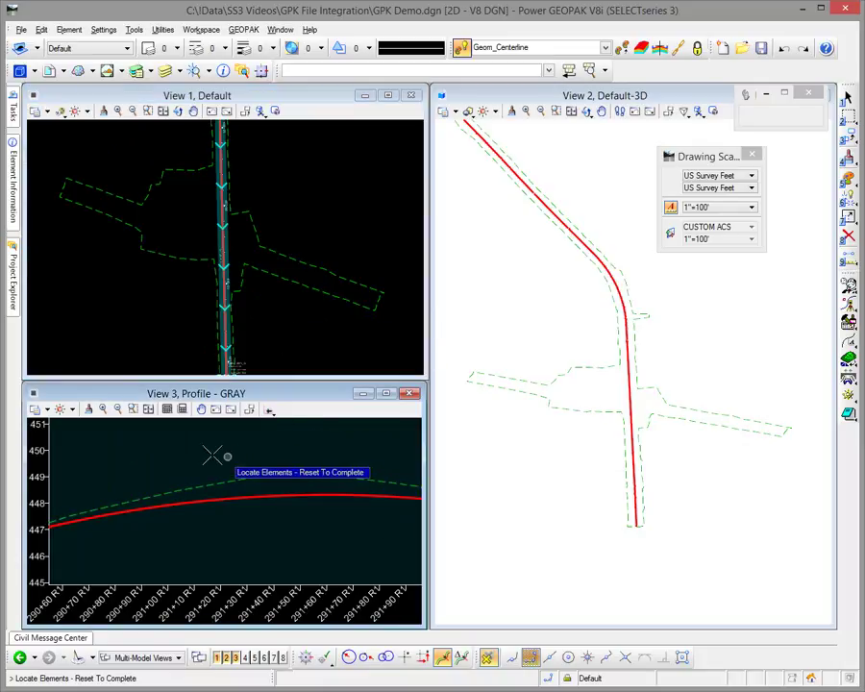
{"action": "right_click", "coordinate": [184, 449]}
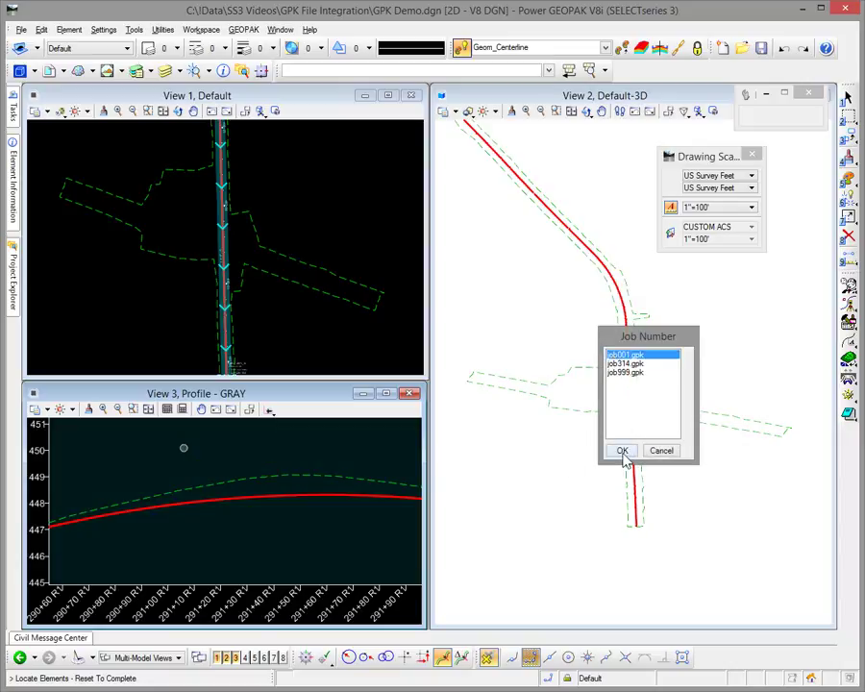
{"action": "left_click", "coordinate": [623, 452]}
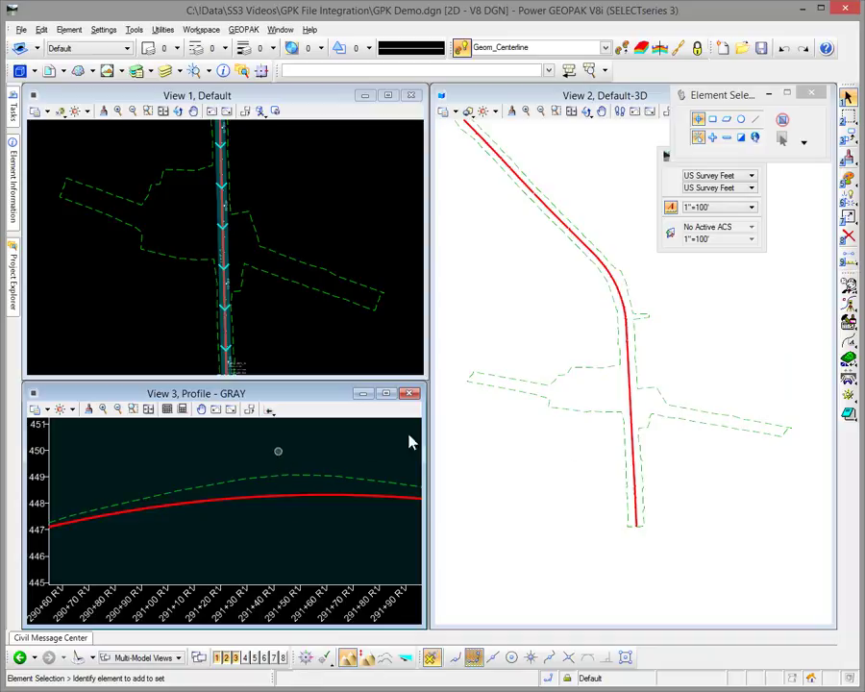
Describe profile EXIST in job 001's coordinate geometry to review its VPI stations and elevations, and exit without saving the session
{"action": "left_click", "coordinate": [849, 304]}
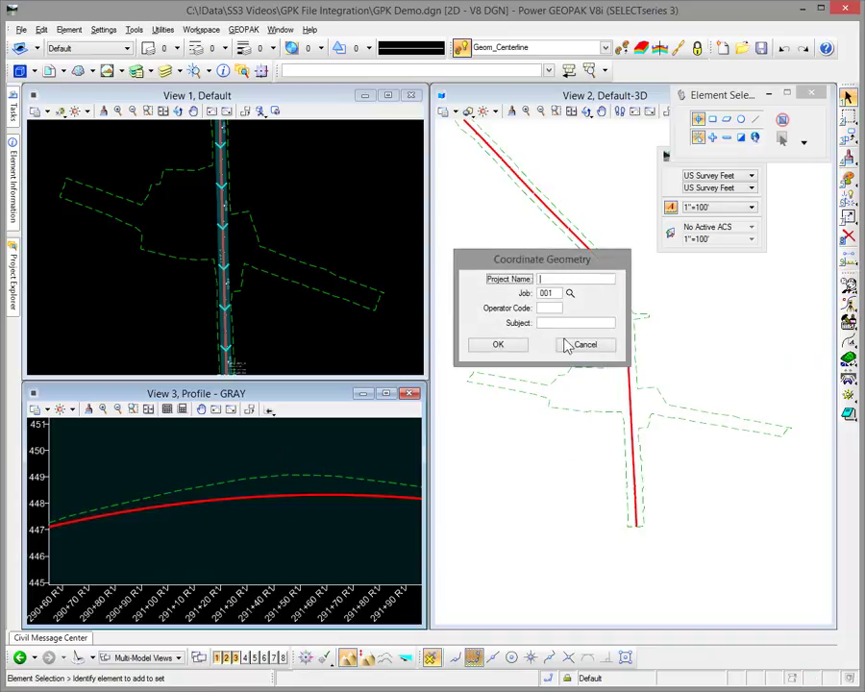
{"action": "left_click", "coordinate": [497, 343]}
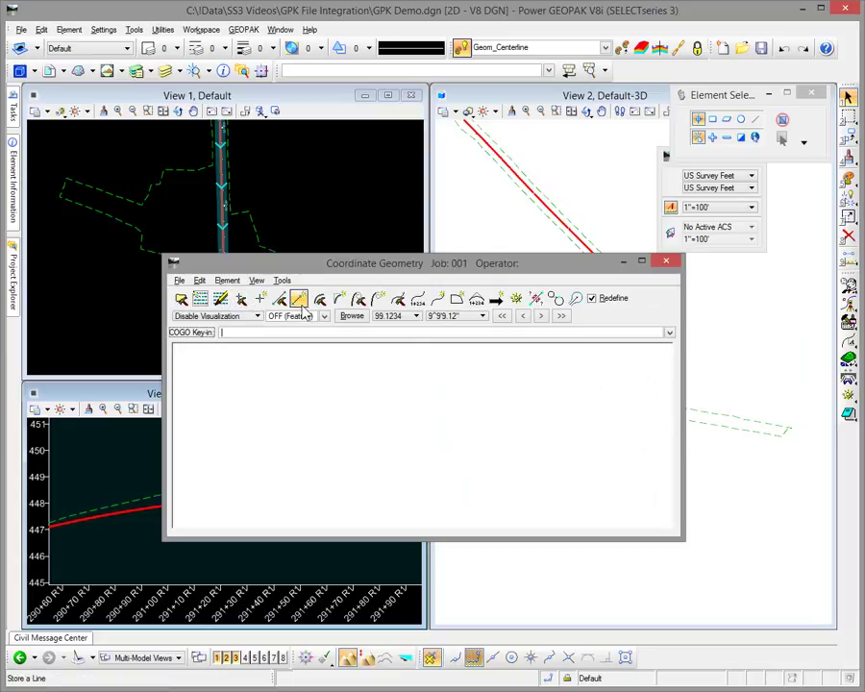
{"action": "left_click", "coordinate": [516, 301]}
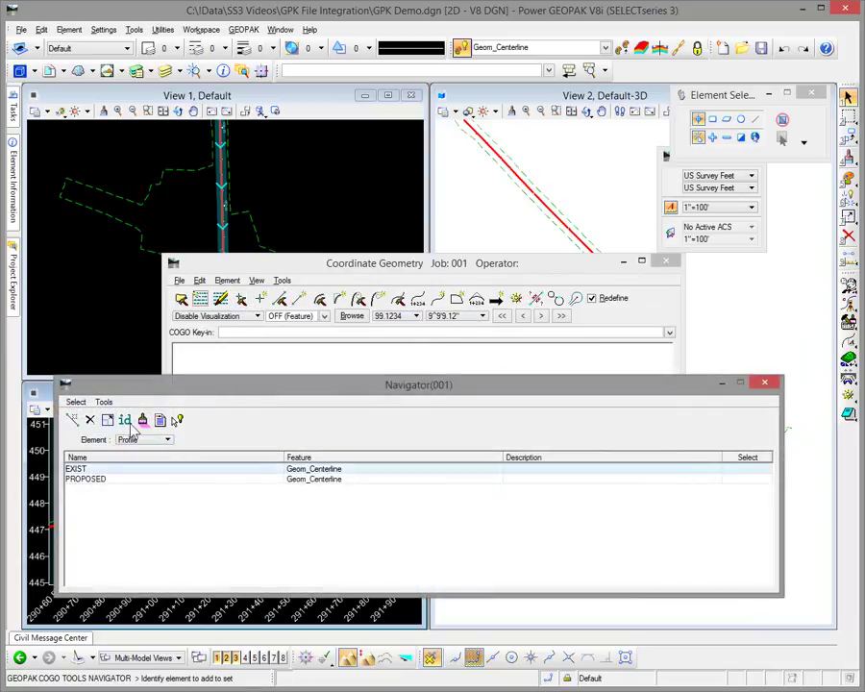
{"action": "left_click", "coordinate": [77, 470]}
{"action": "left_click", "coordinate": [160, 420]}
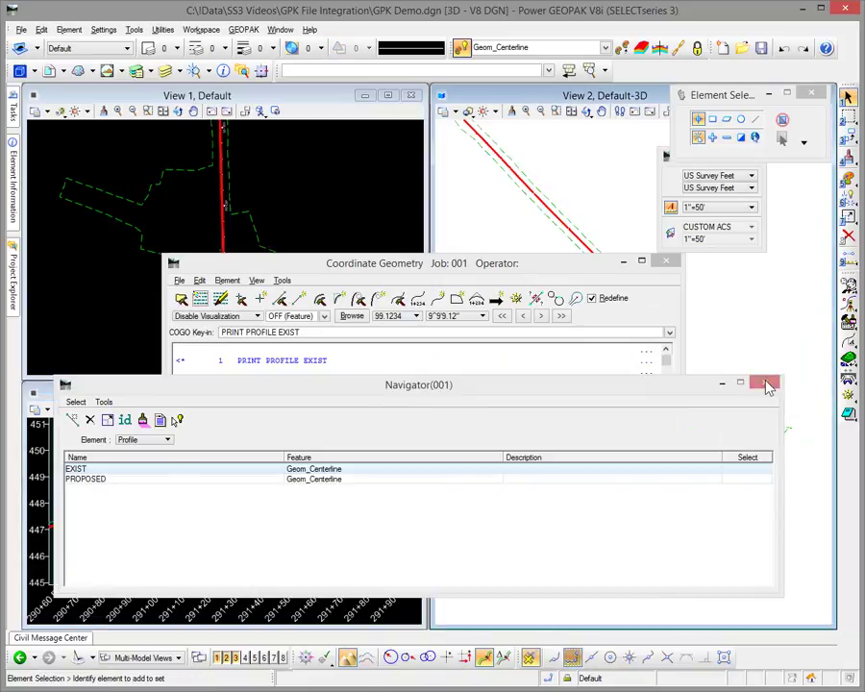
{"action": "left_click", "coordinate": [767, 383]}
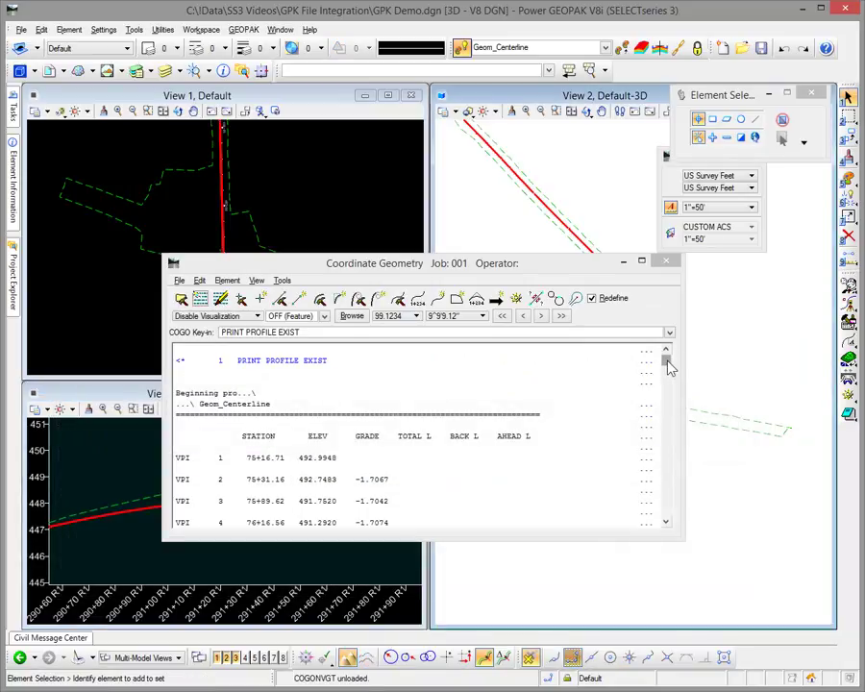
{"action": "mouse_move", "coordinate": [670, 365]}
{"action": "left_mouse_down"}
{"action": "mouse_move", "coordinate": [671, 492]}
{"action": "mouse_move", "coordinate": [668, 382]}
{"action": "left_mouse_up"}
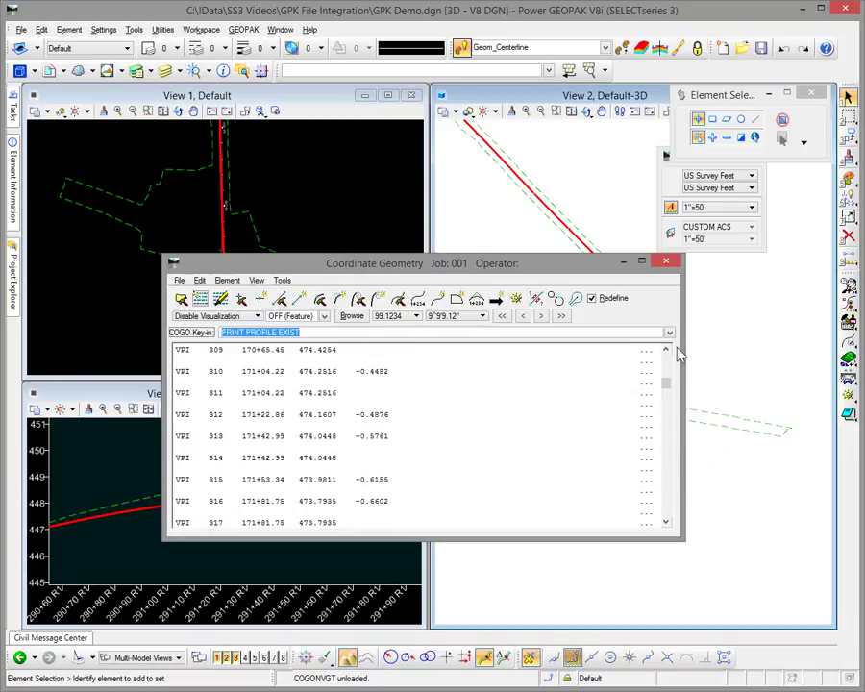
{"action": "left_click", "coordinate": [670, 261]}
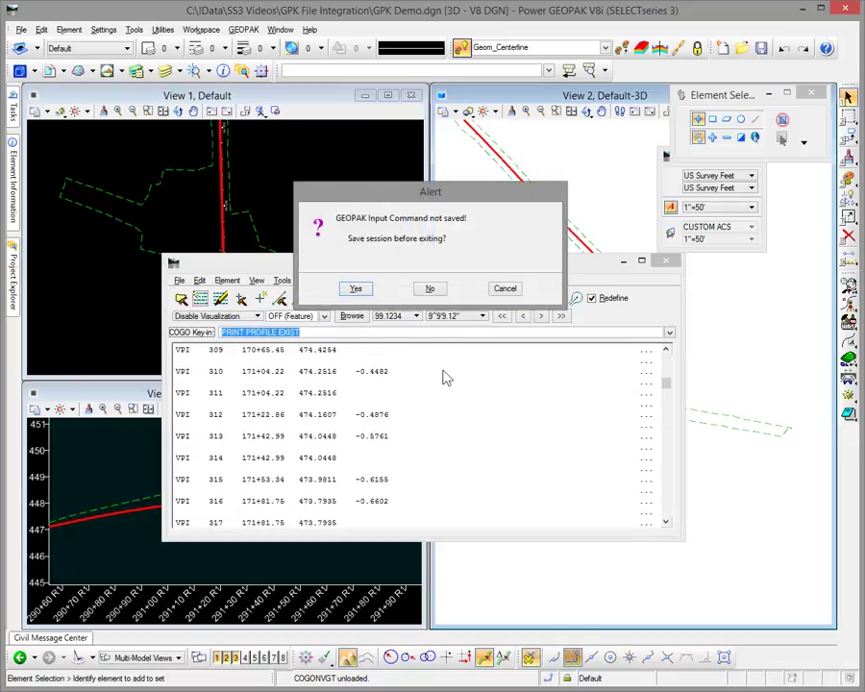
{"action": "left_click", "coordinate": [431, 289]}
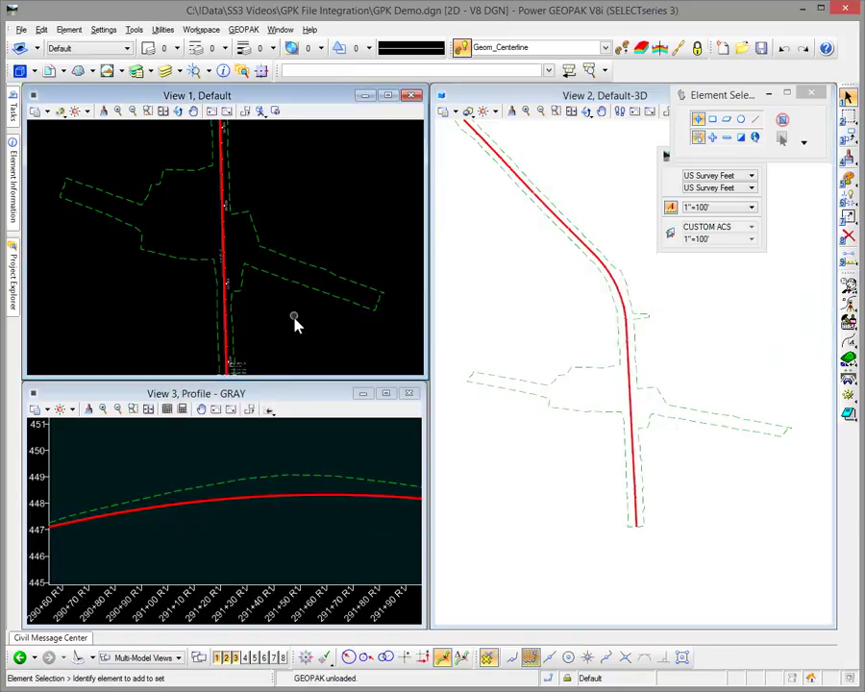
{"action": "scroll", "coordinate": [256, 304], "scroll_direction": "down", "scroll_amount": 1}
{"action": "scroll", "coordinate": [255, 304], "scroll_direction": "up", "scroll_amount": 1}
{"action": "mouse_move", "coordinate": [236, 333]}
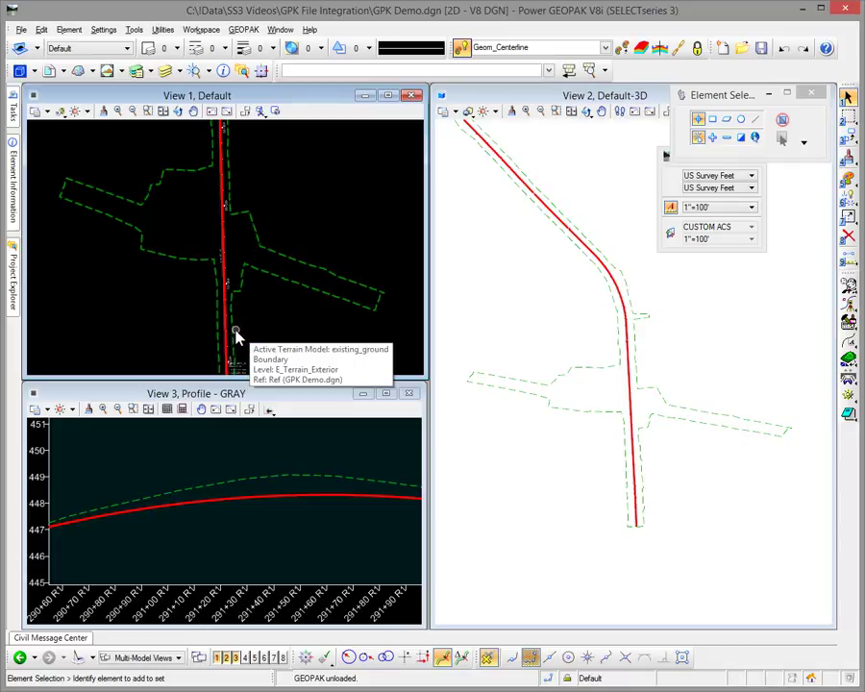